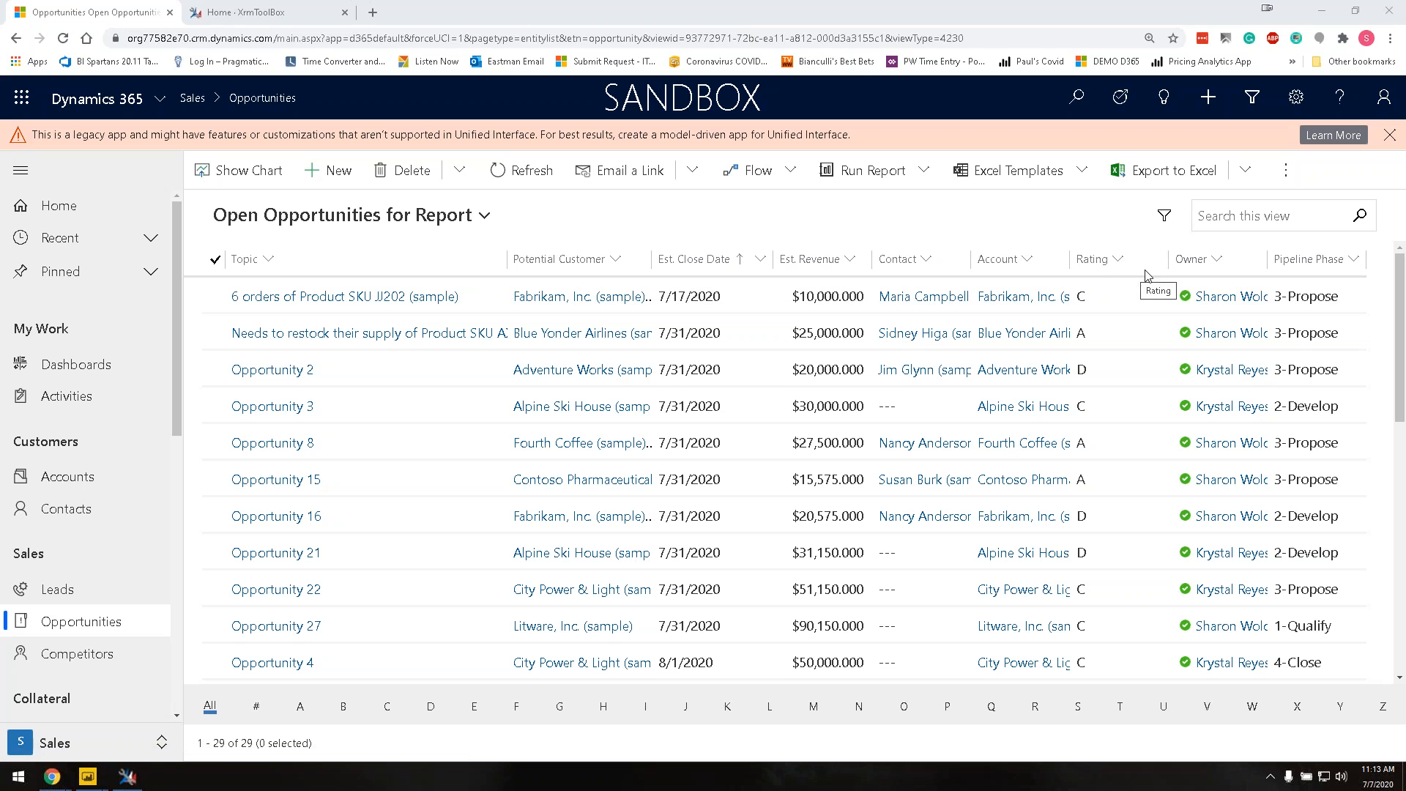
Step: Open the Opportunity 16 record from Dynamics 365's Open Opportunities for Report view
key(ctrl)
key(ctrl)
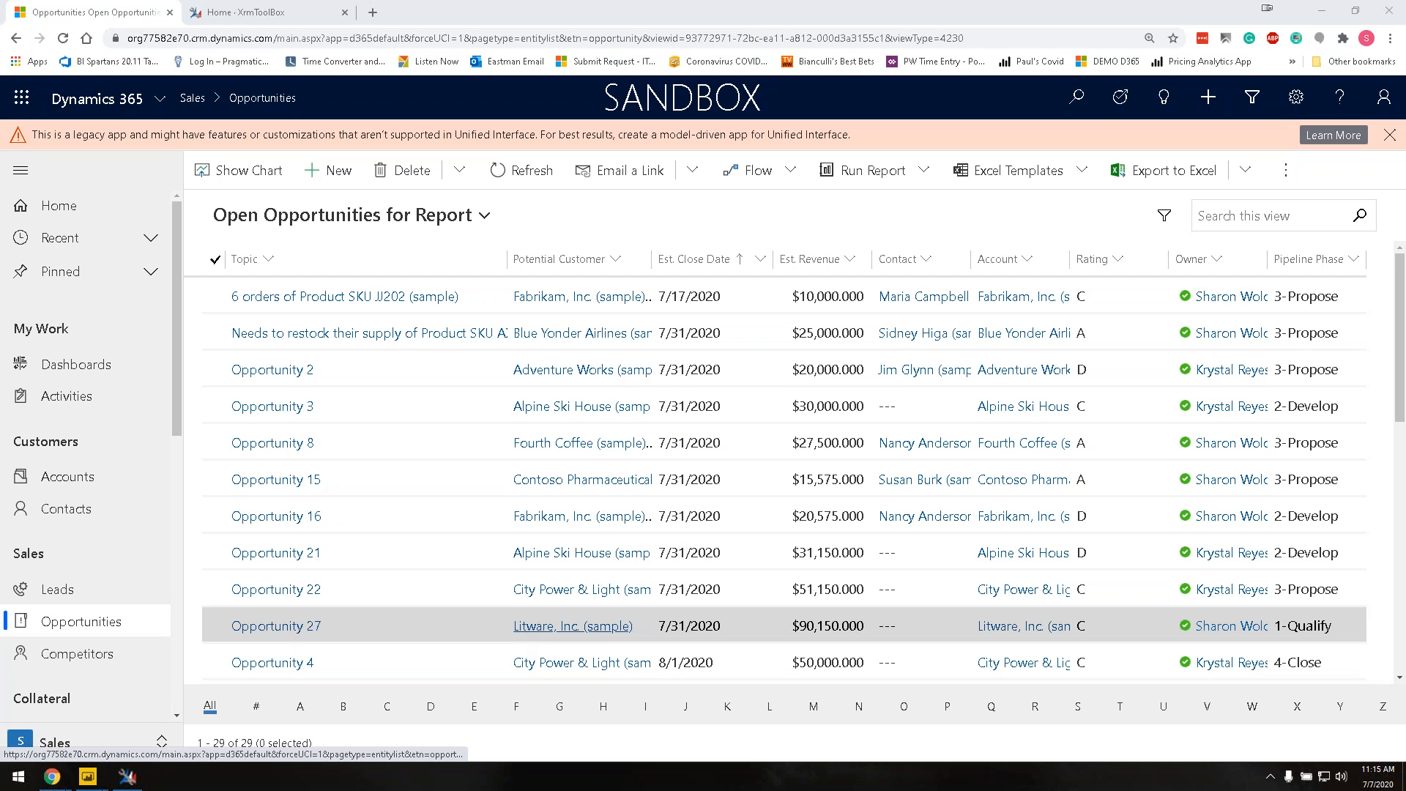
double_click(432, 535)
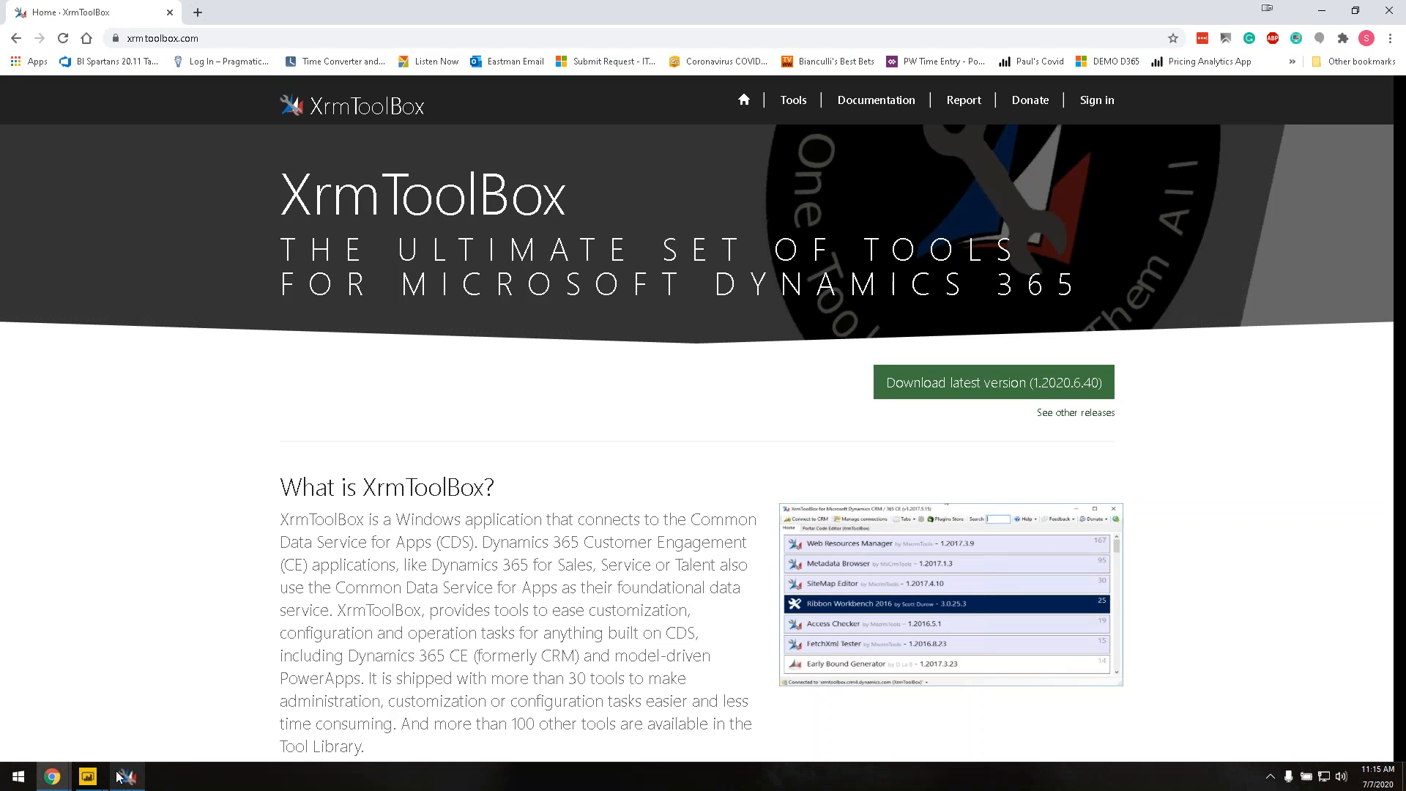
Step: Switch from XrmToolBox to the blank Untitled Power BI Desktop report
mouse_move(125, 777)
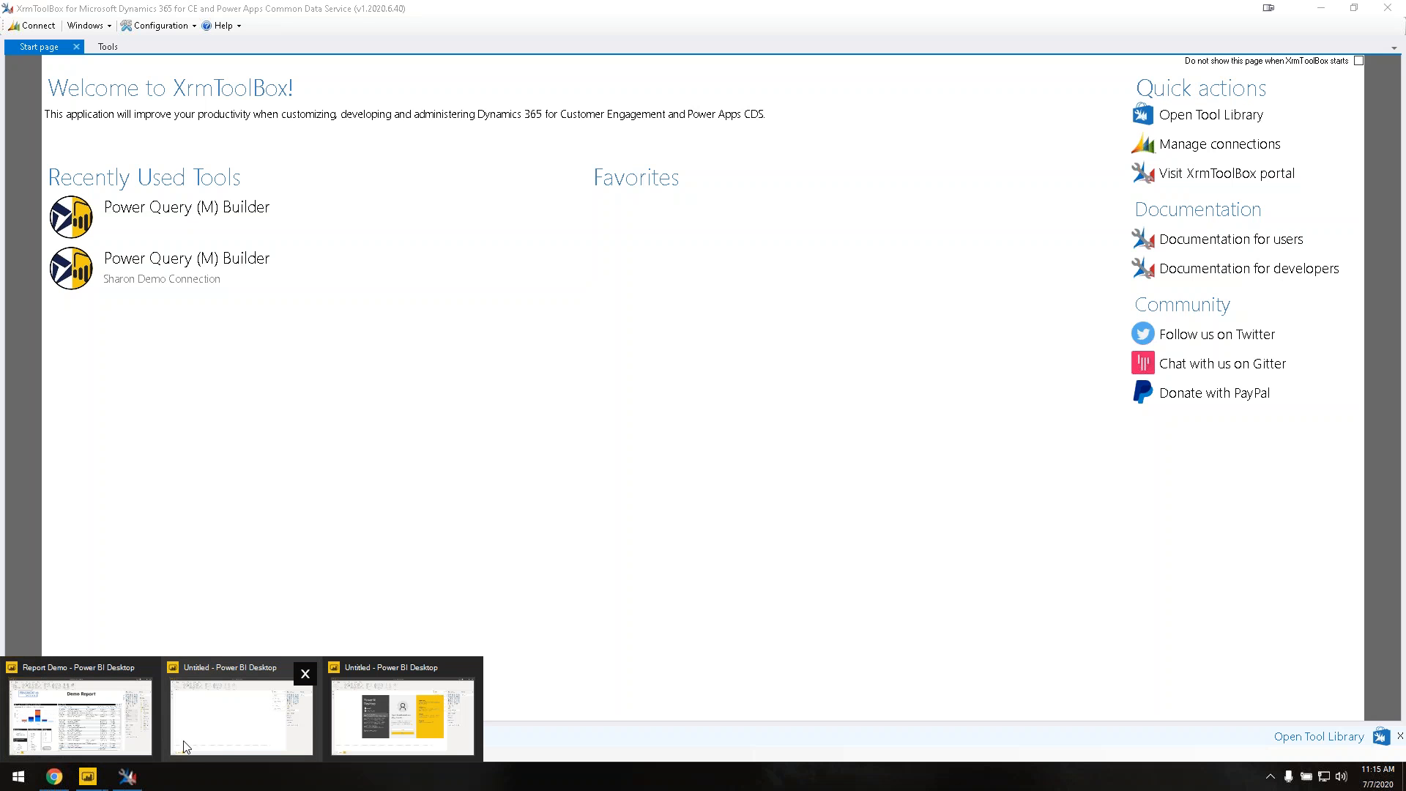
click(191, 754)
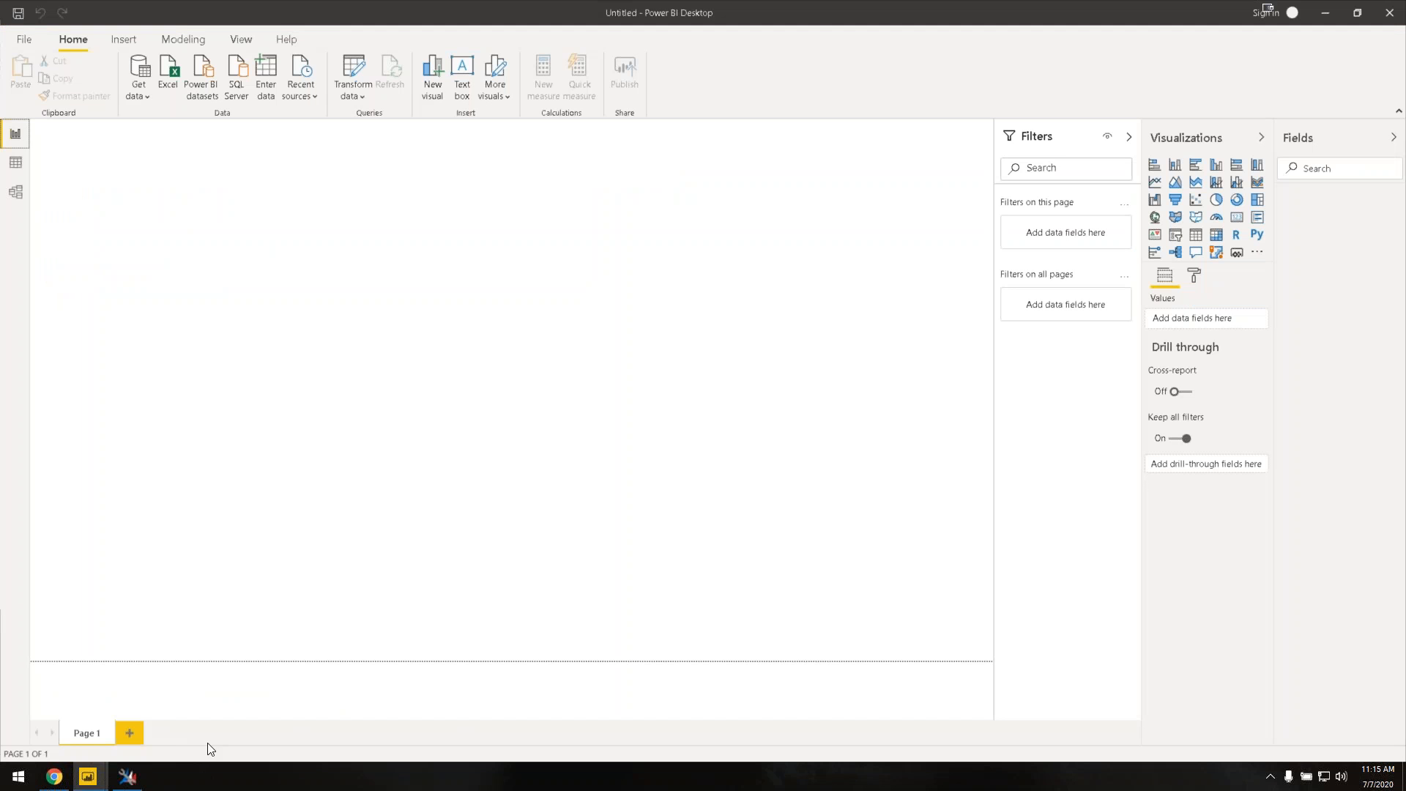
Step: Look over the finished Report Demo, then go back to the blank Untitled report
click(366, 696)
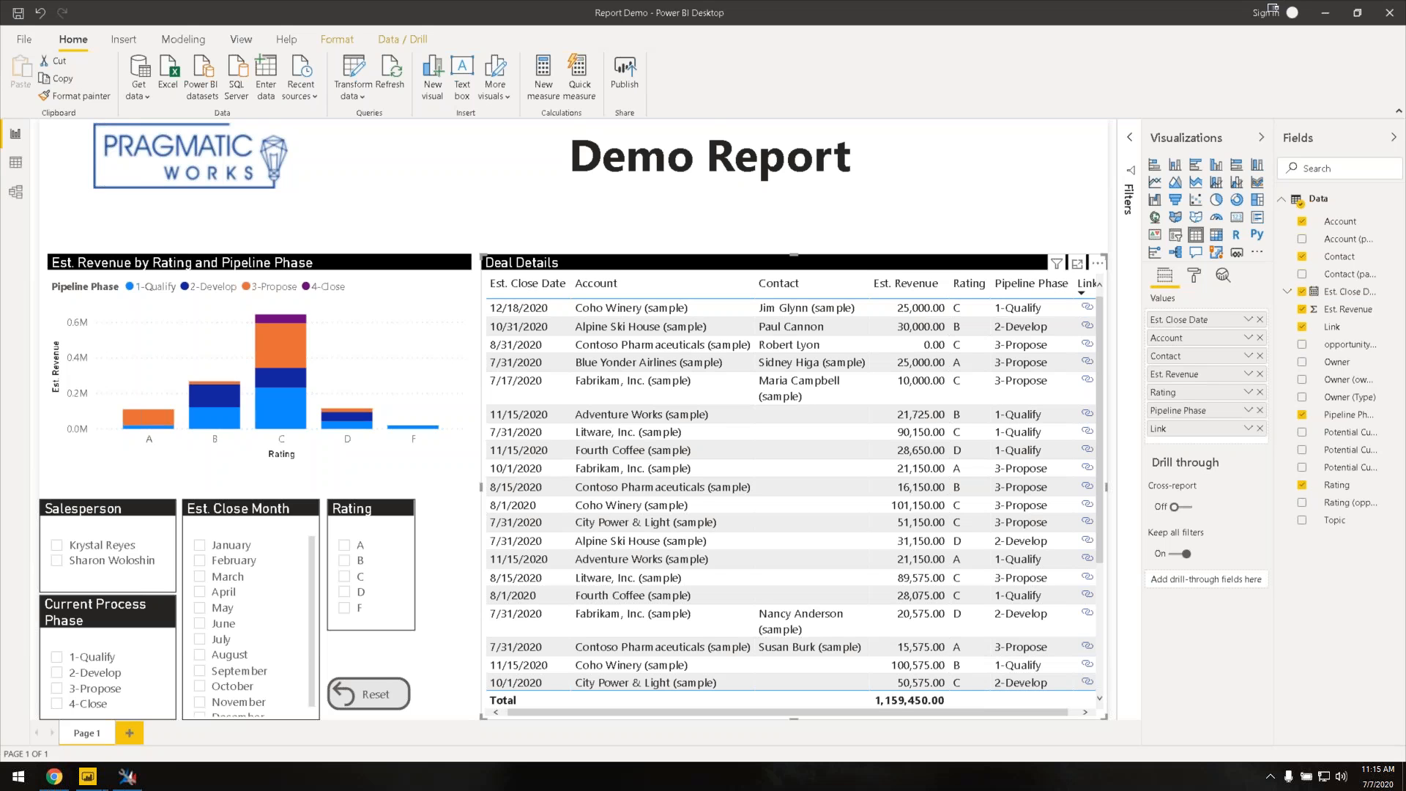
mouse_move(89, 780)
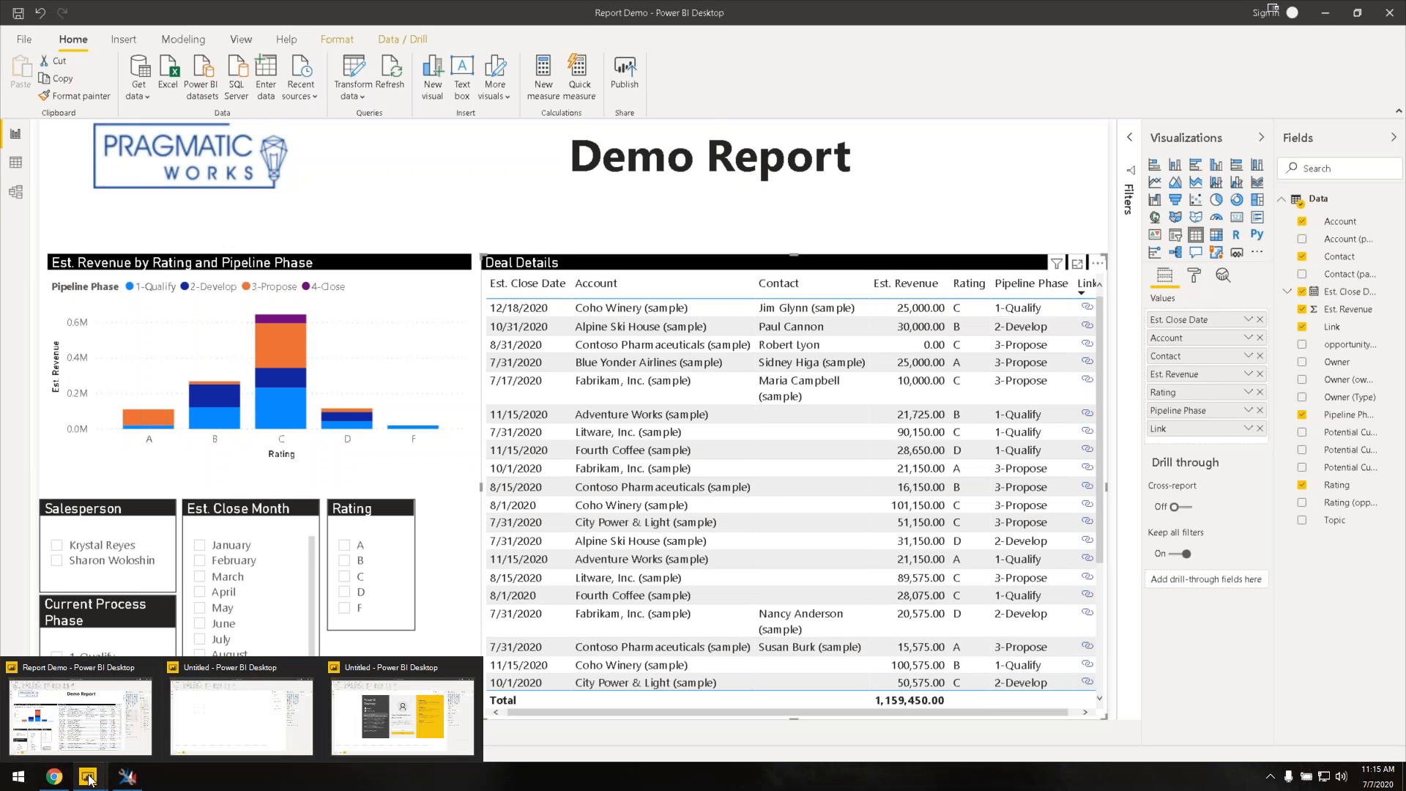
click(374, 725)
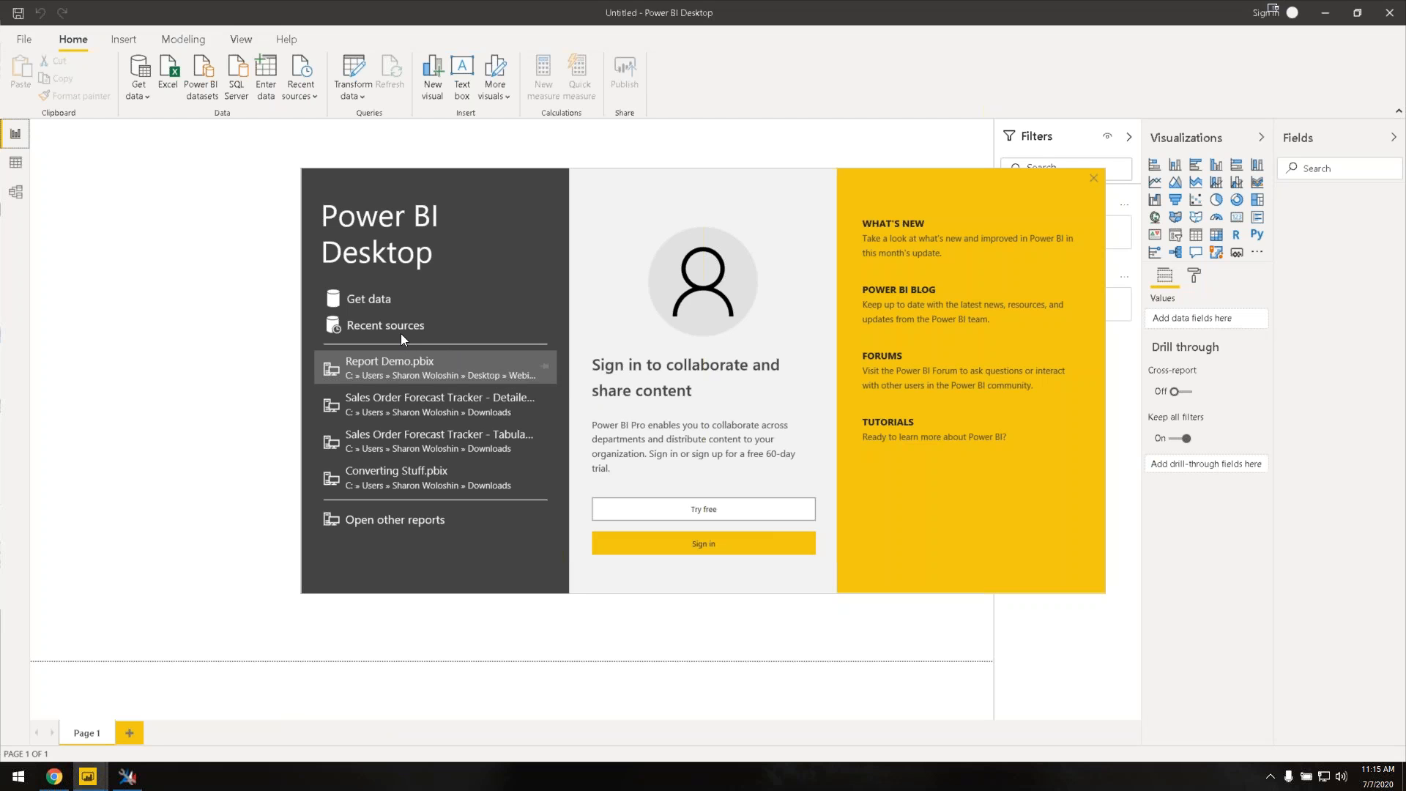
Step: Load the Report Template .pbit file into the report, then switch to XrmToolBox
click(416, 520)
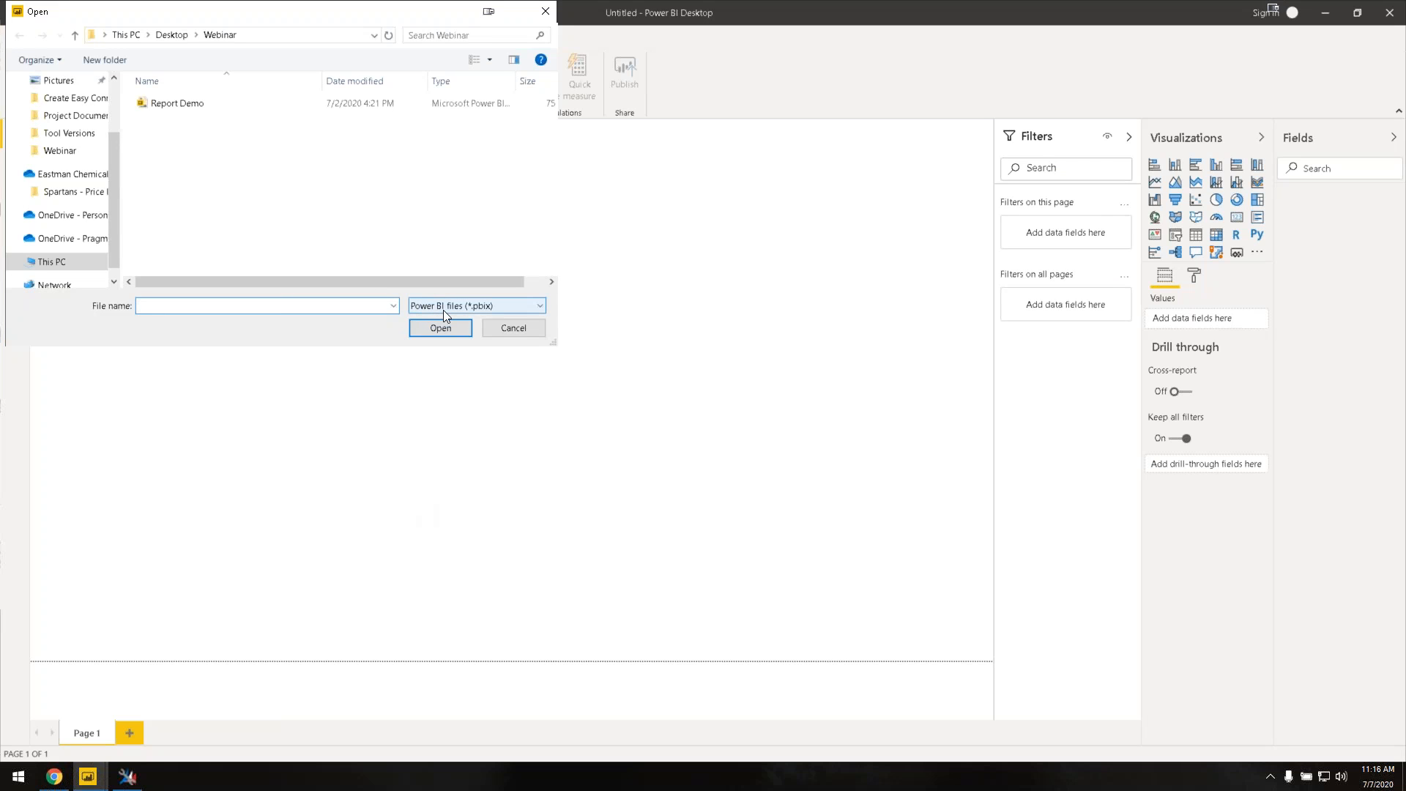
click(442, 309)
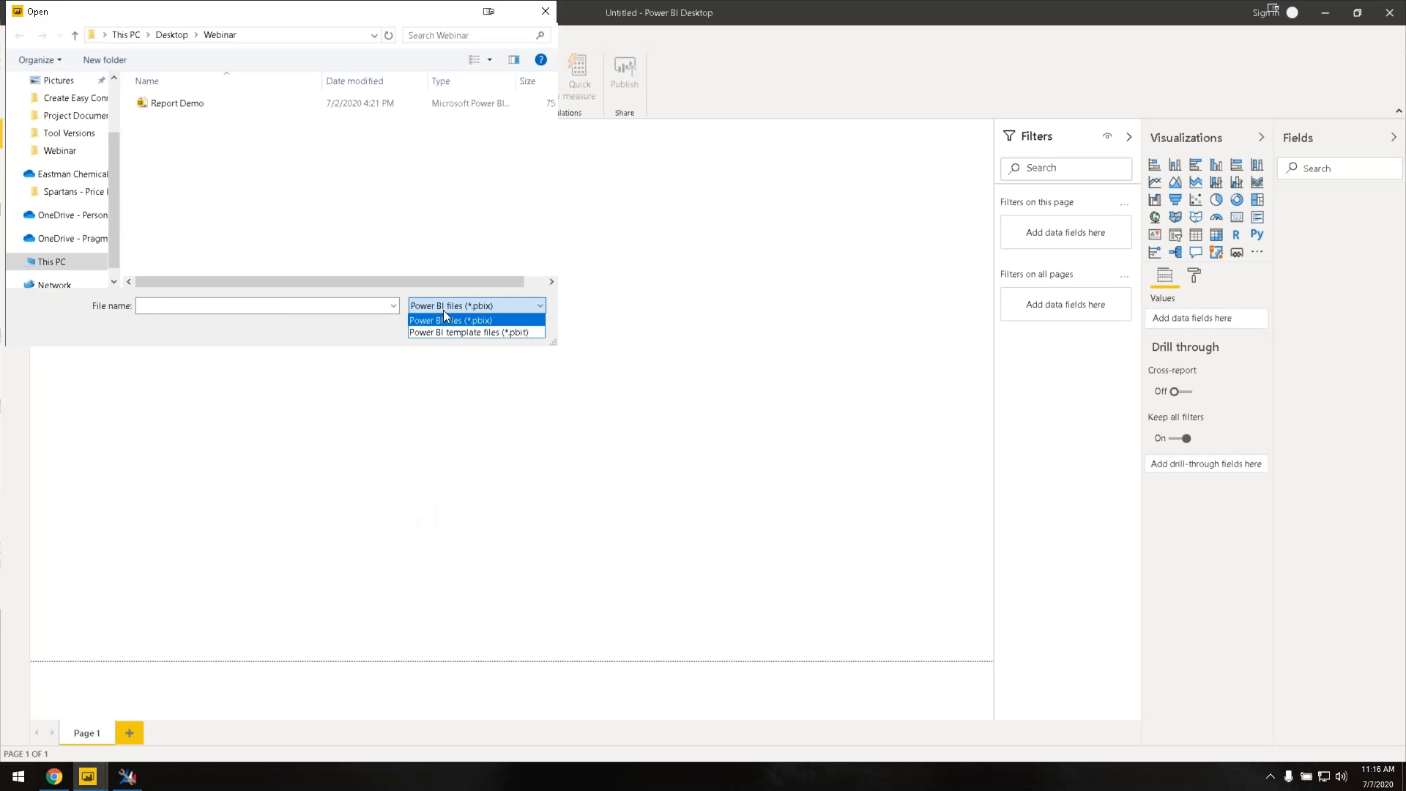
click(441, 331)
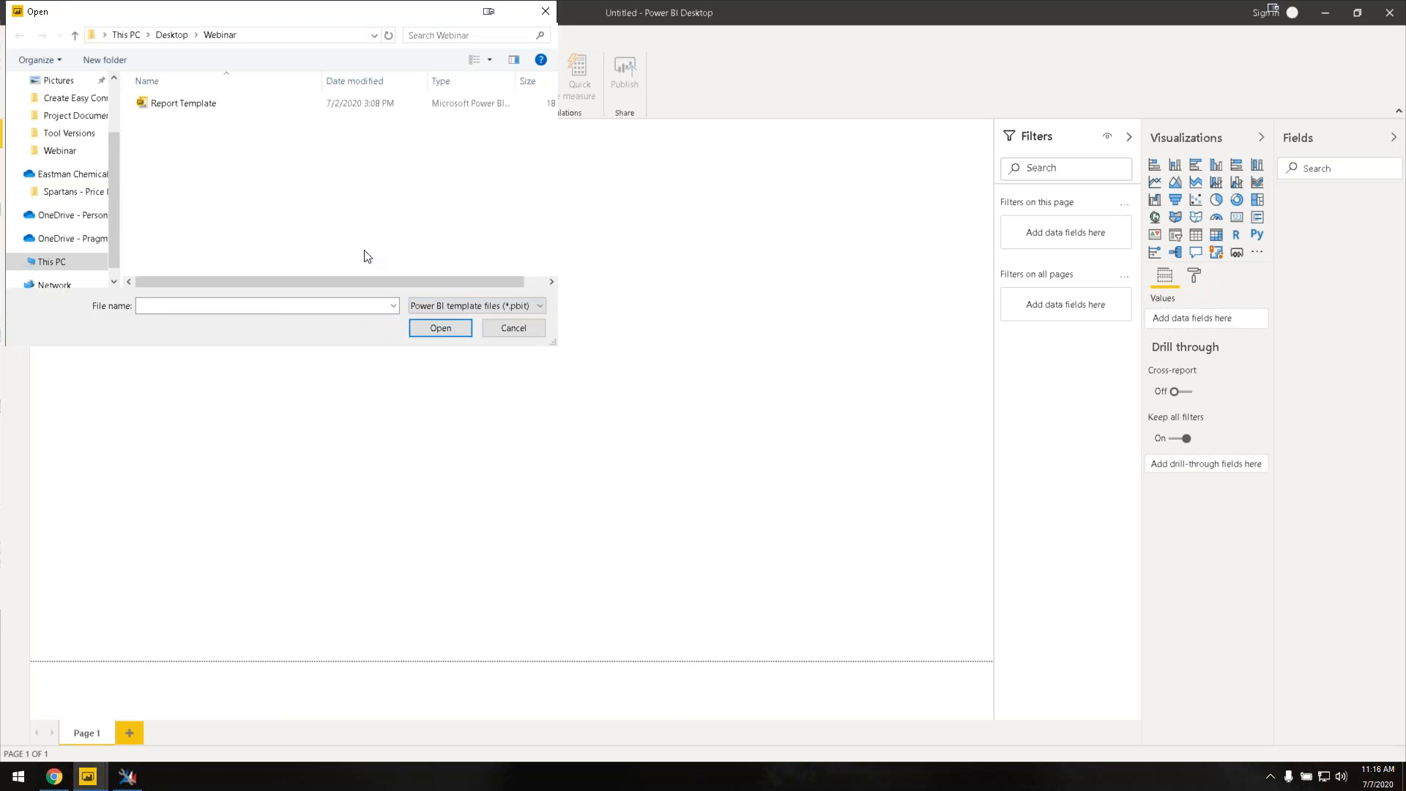
click(218, 111)
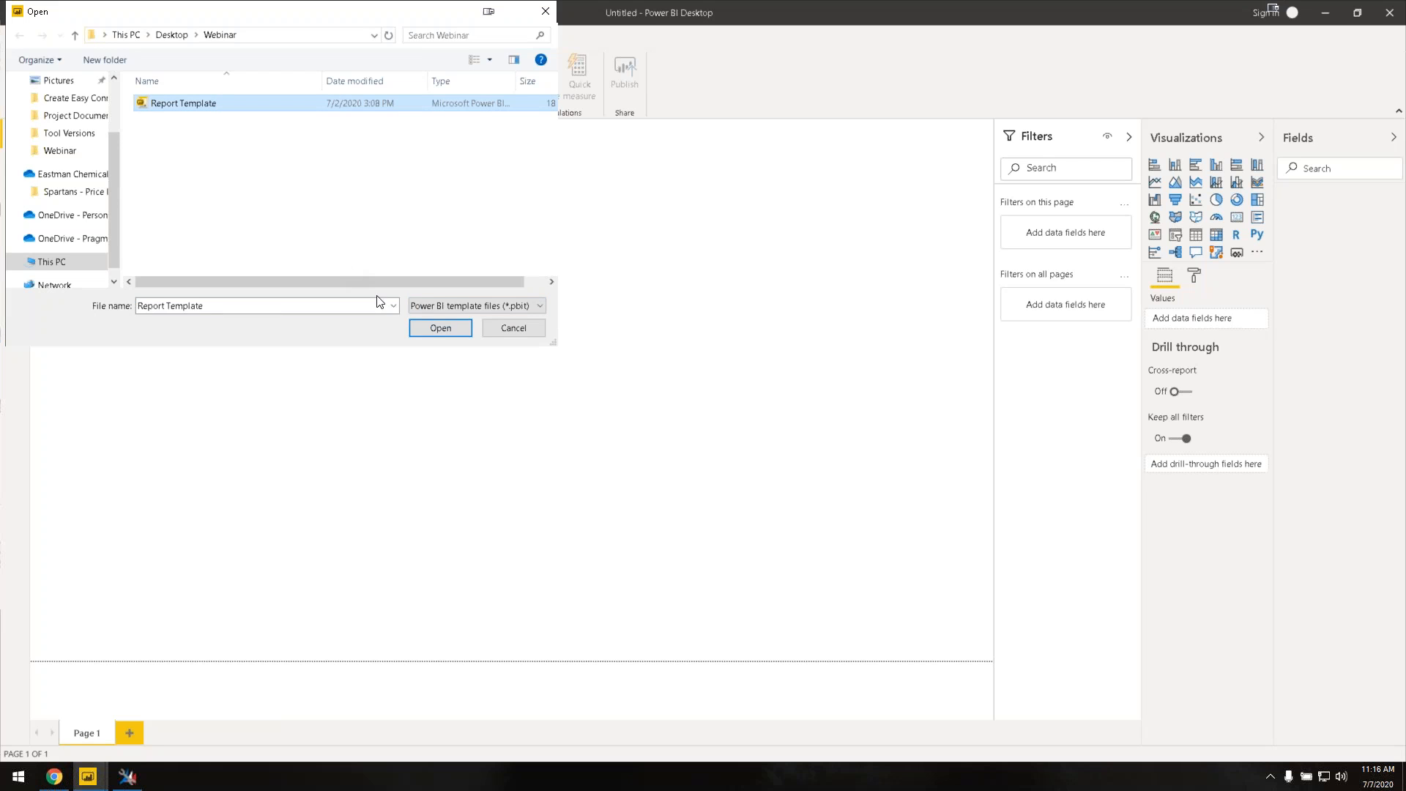
click(433, 329)
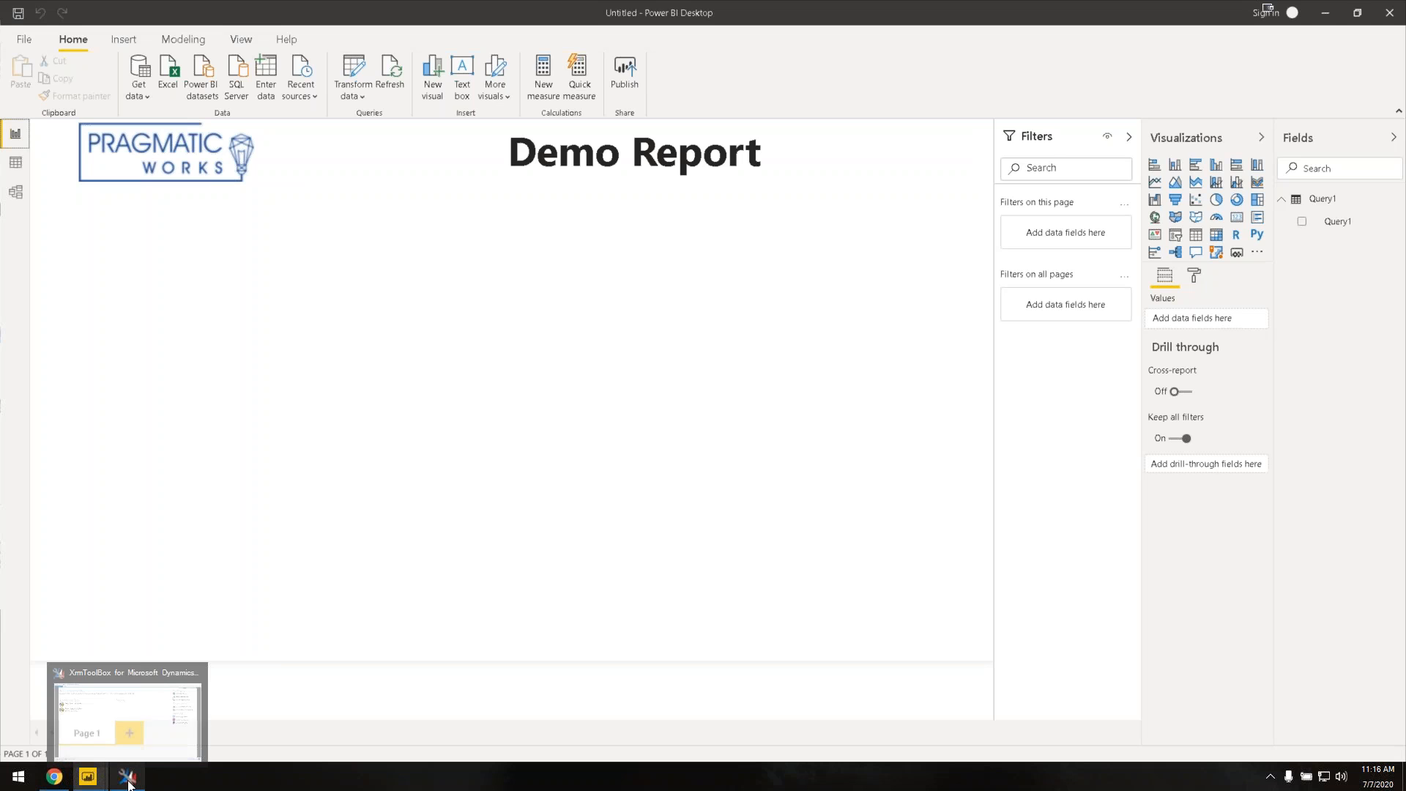
click(132, 740)
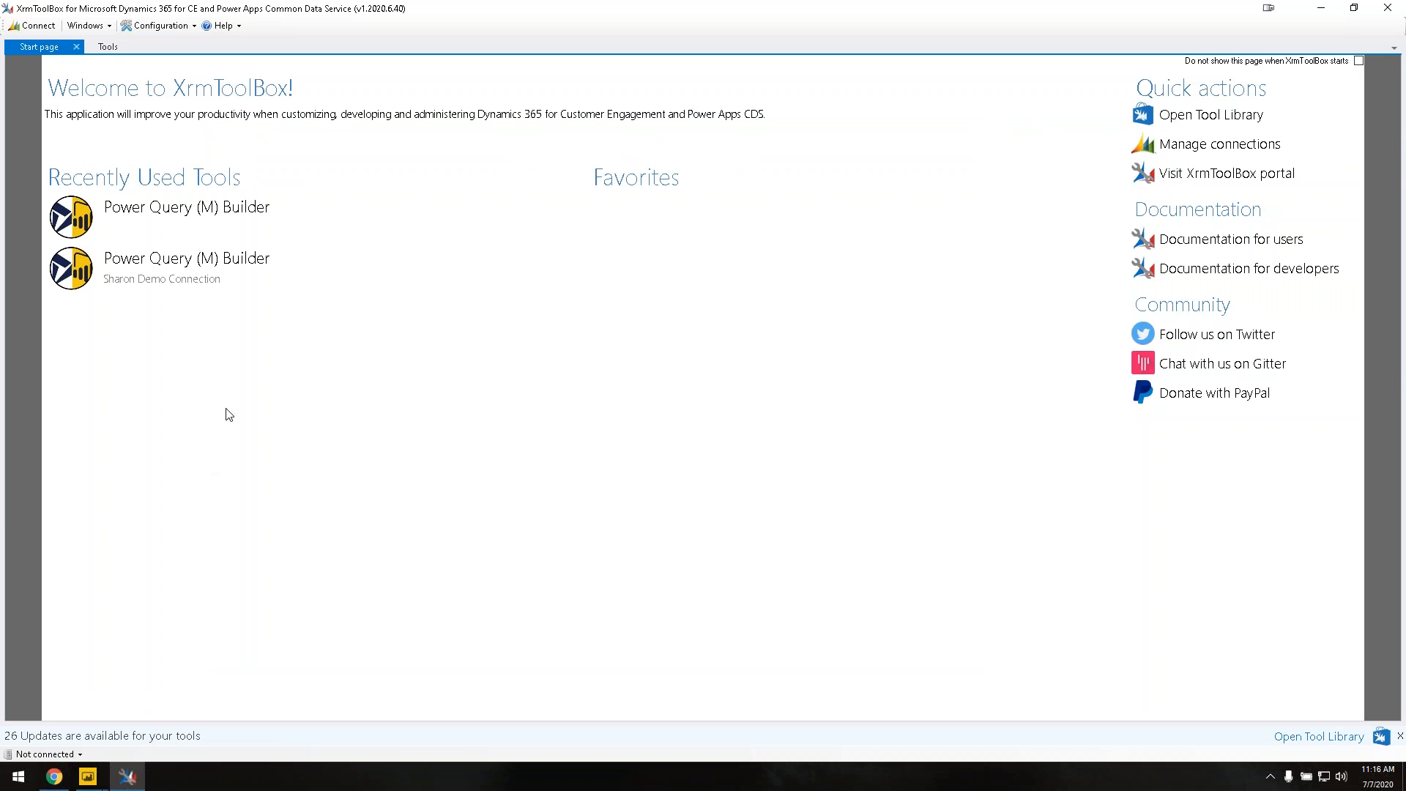
Step: In Power Query (M) Builder, load entities and select Opportunity by searching 'opp'
click(207, 273)
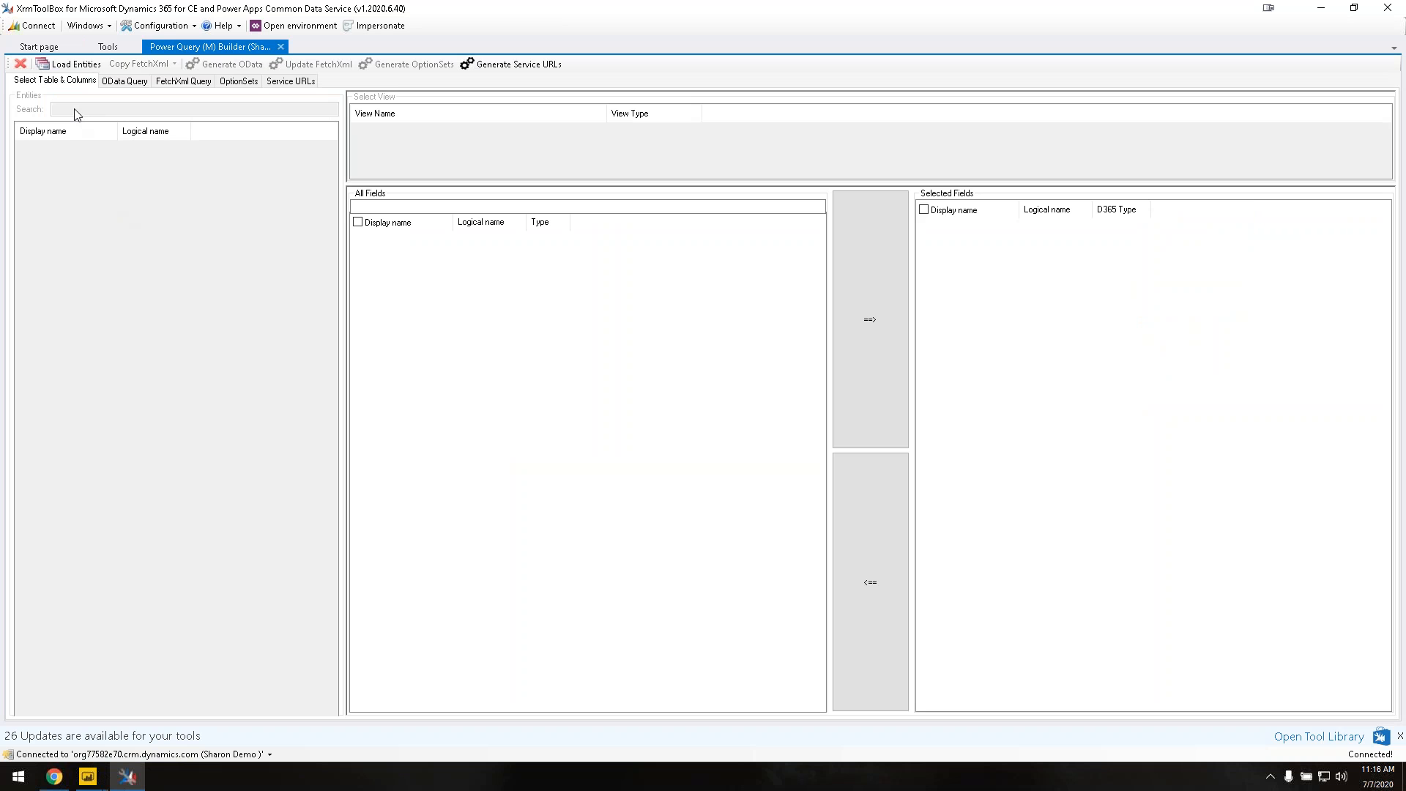
click(69, 66)
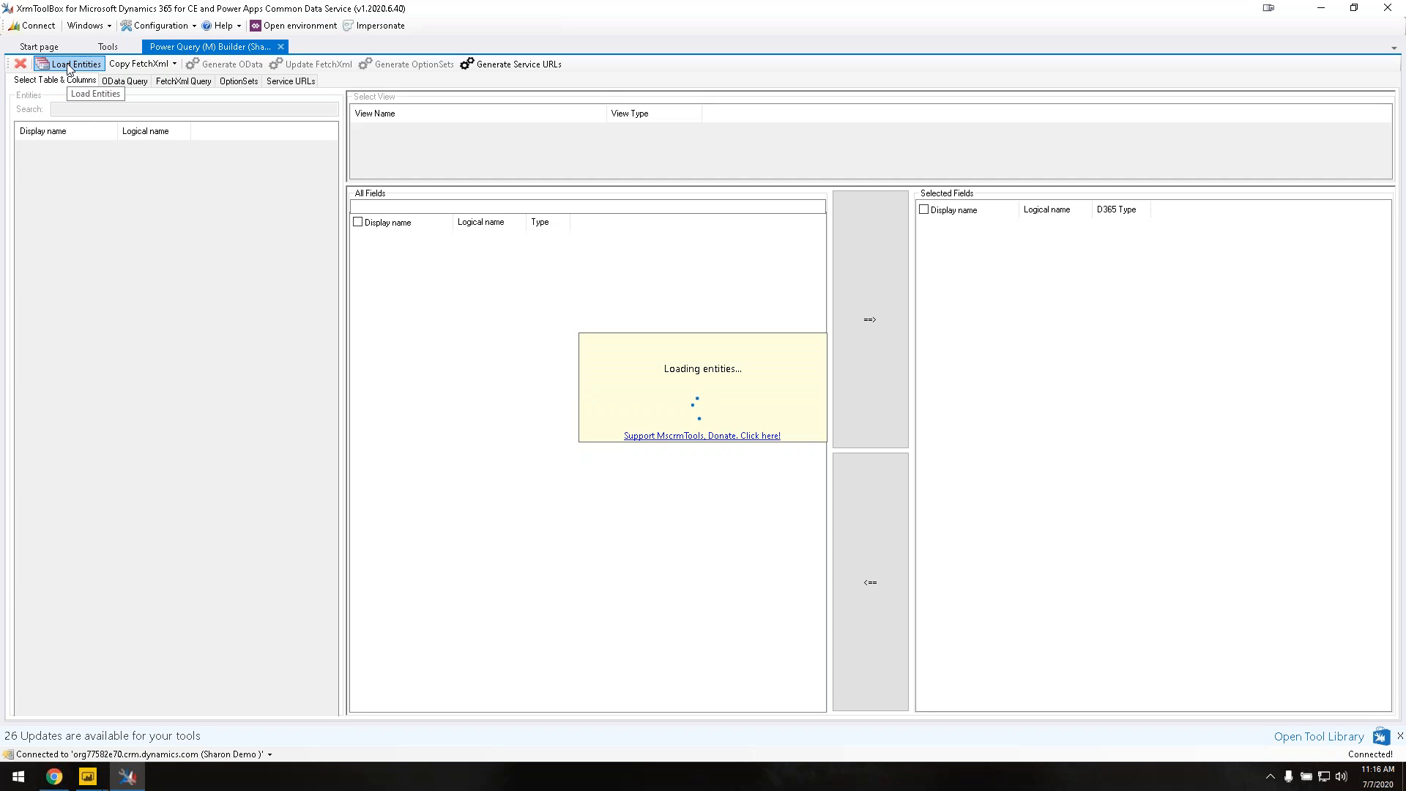
click(61, 106)
text(opp)
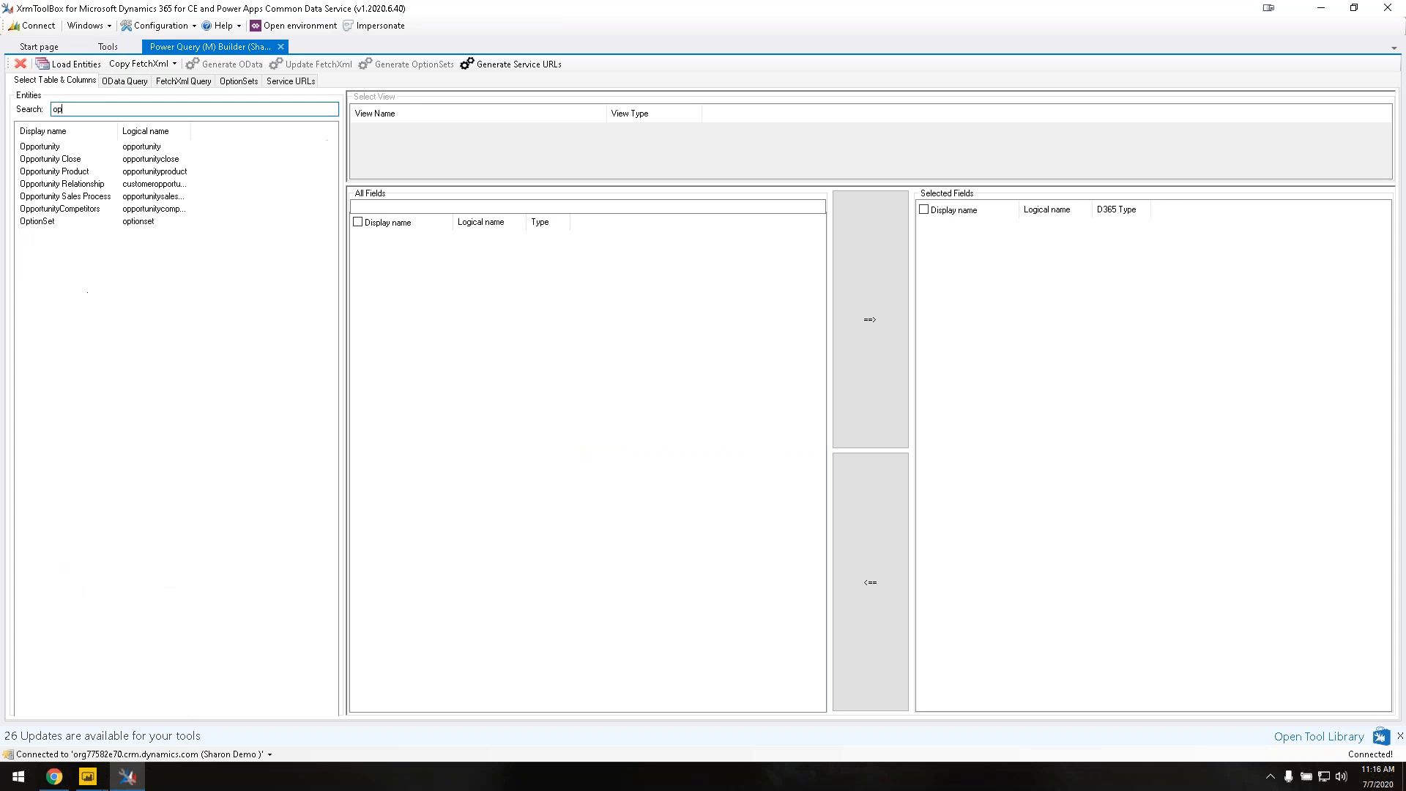
click(57, 148)
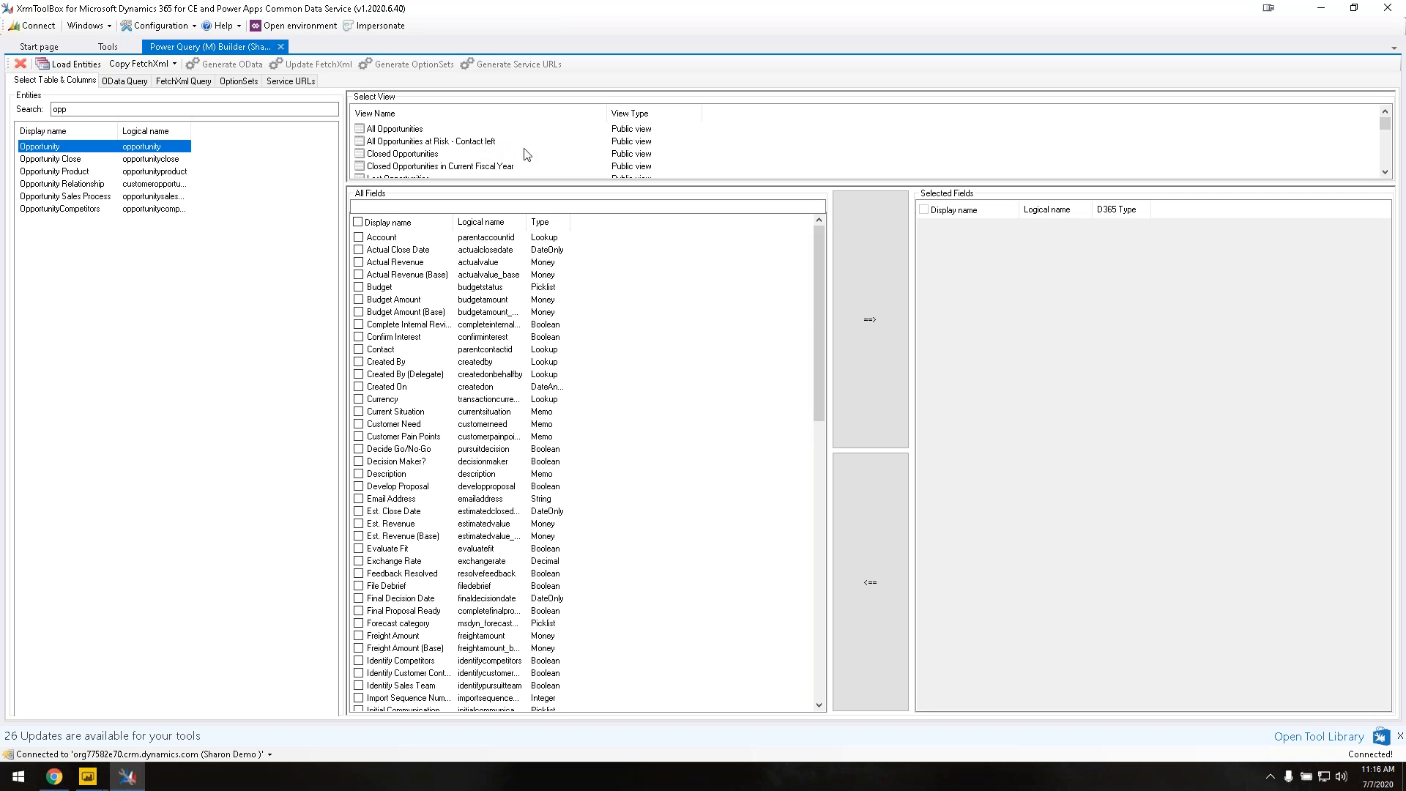
Step: Build the FetchXml from the Open Opportunities for Report view's fields
scroll(541, 147, down, 3)
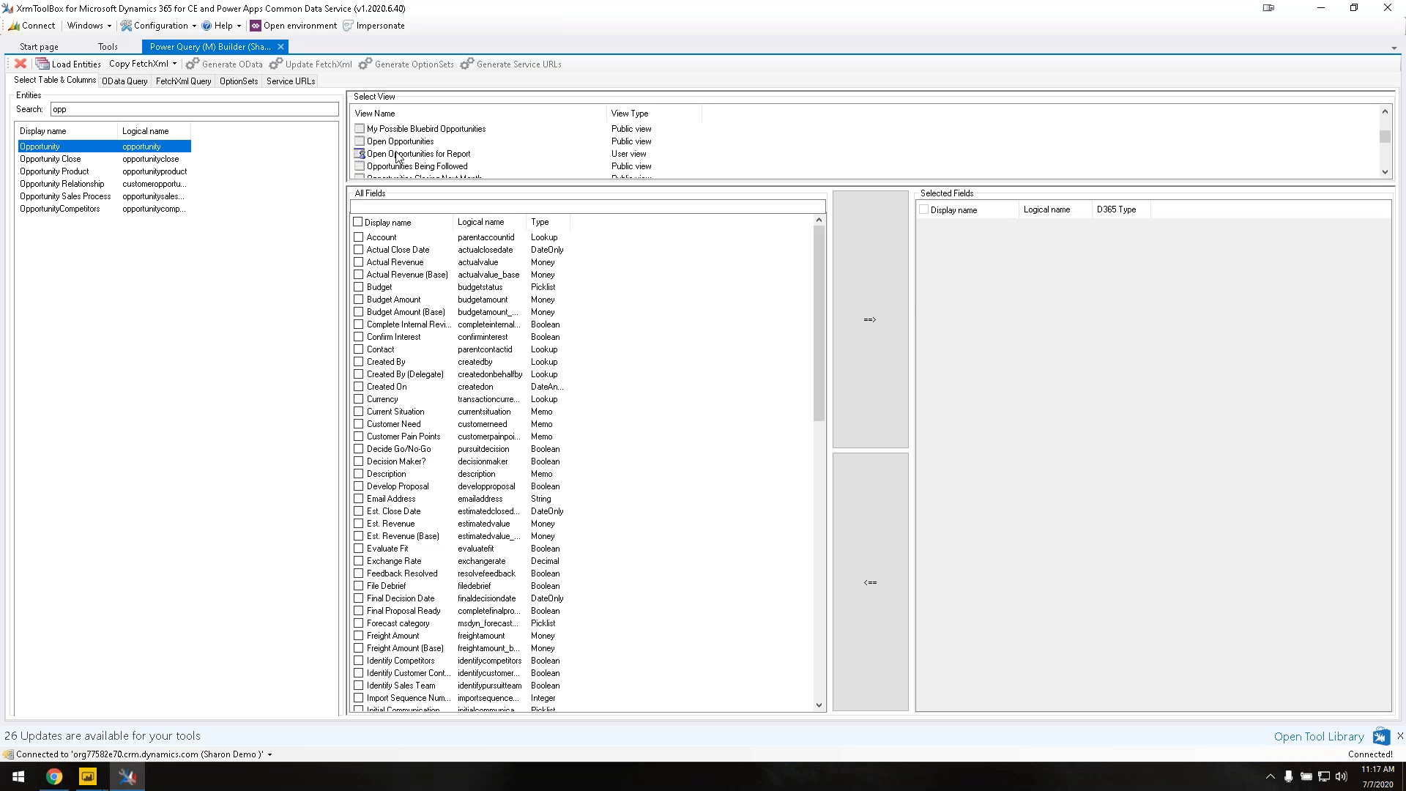
click(398, 154)
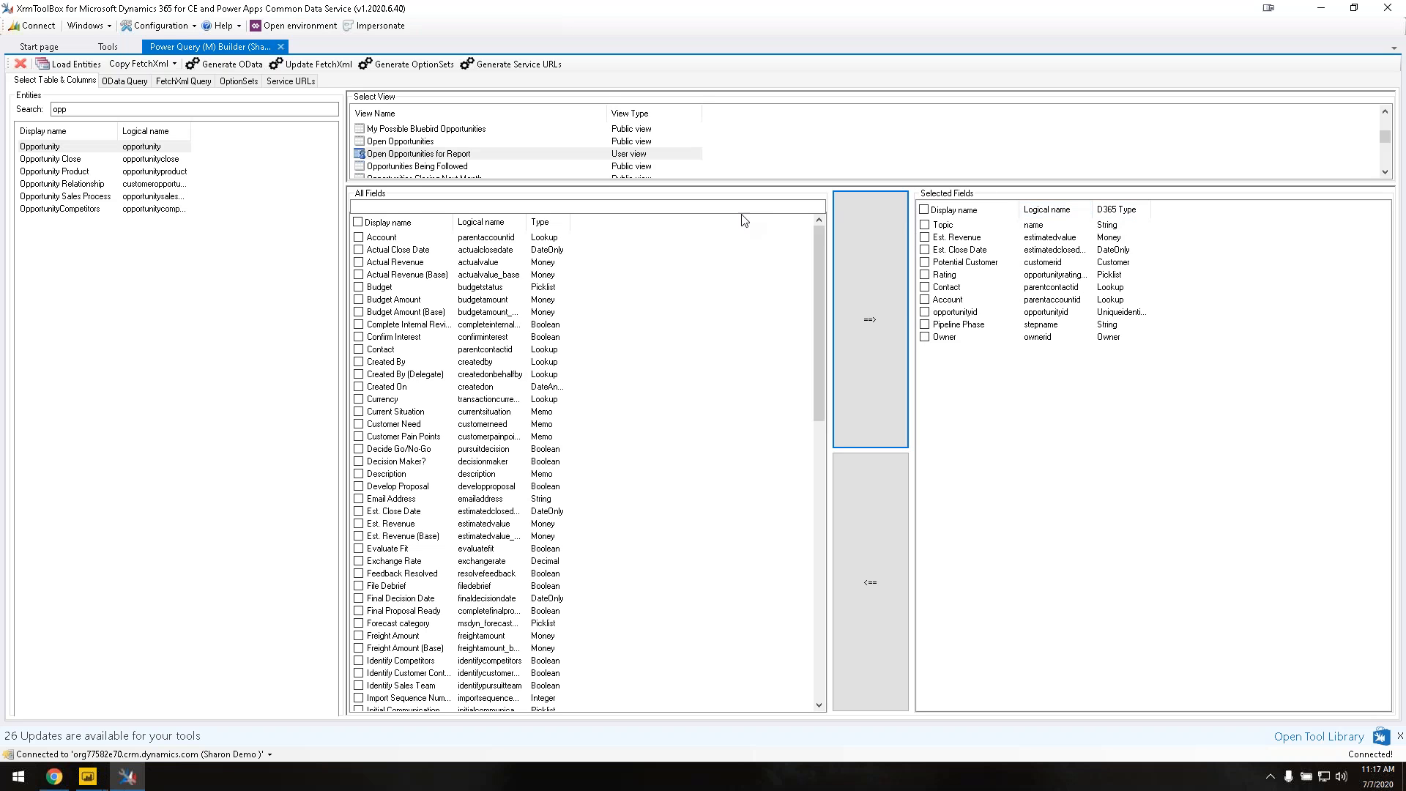
scroll(483, 132, up, 4)
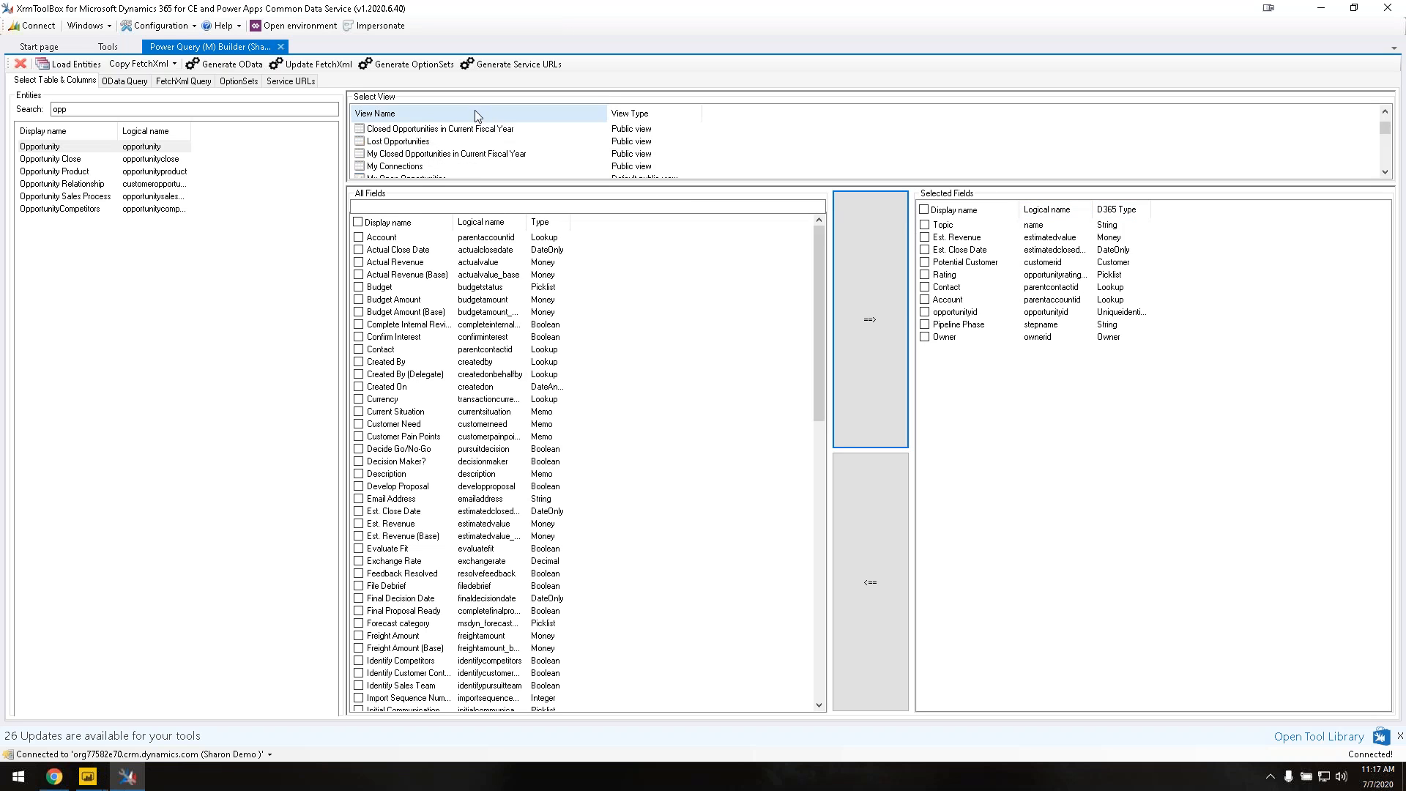
click(307, 69)
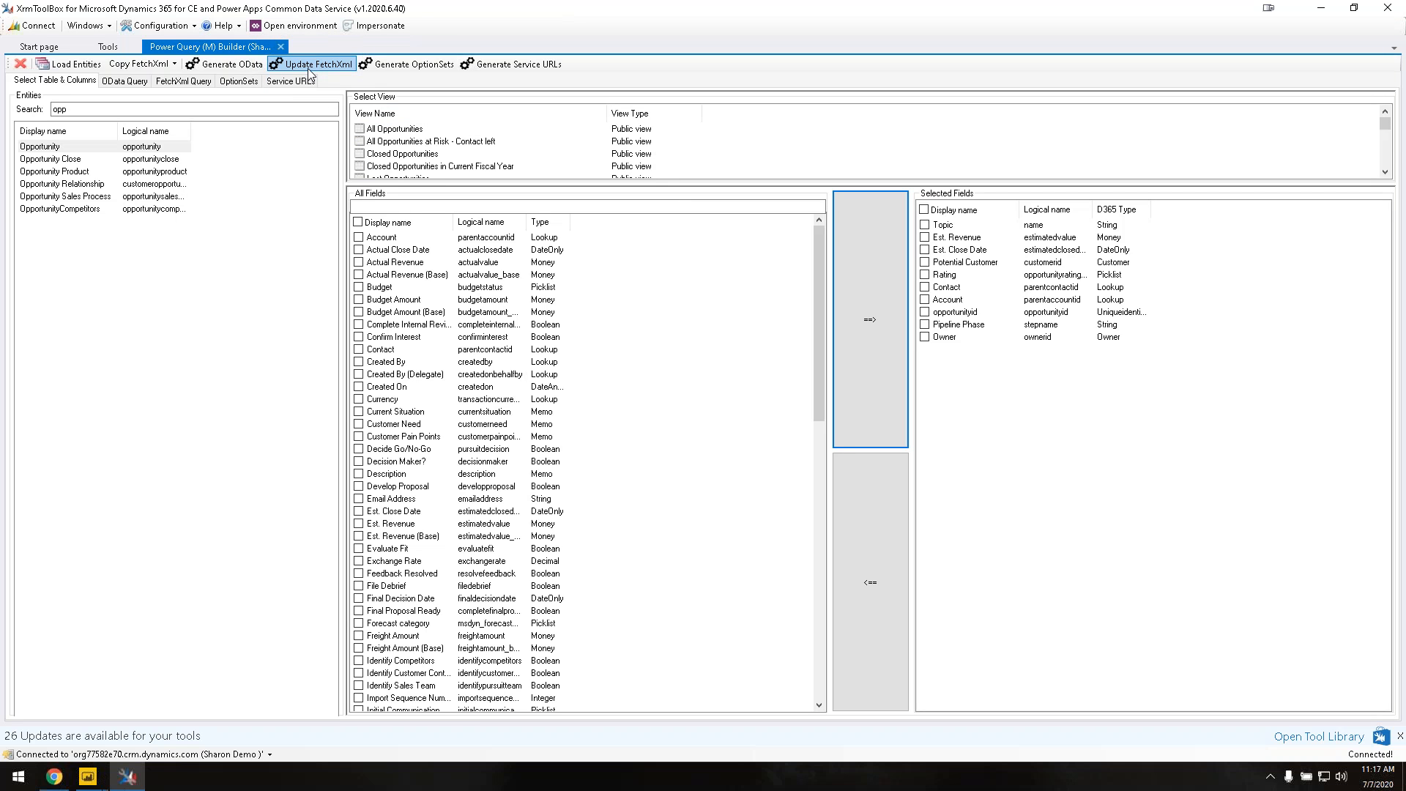
click(309, 68)
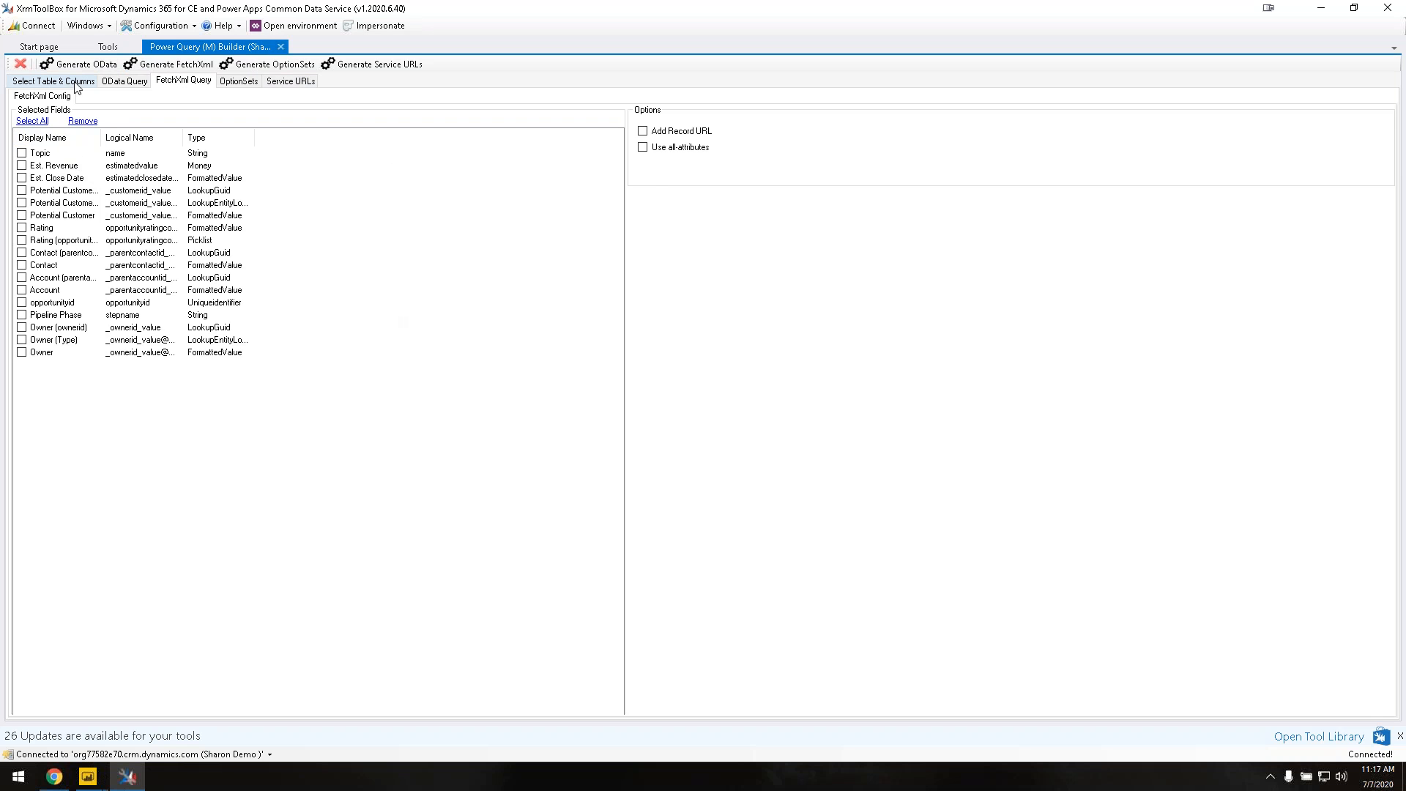
Step: Generate the Opportunity M code with record URLs added and select all of it
click(642, 132)
click(188, 70)
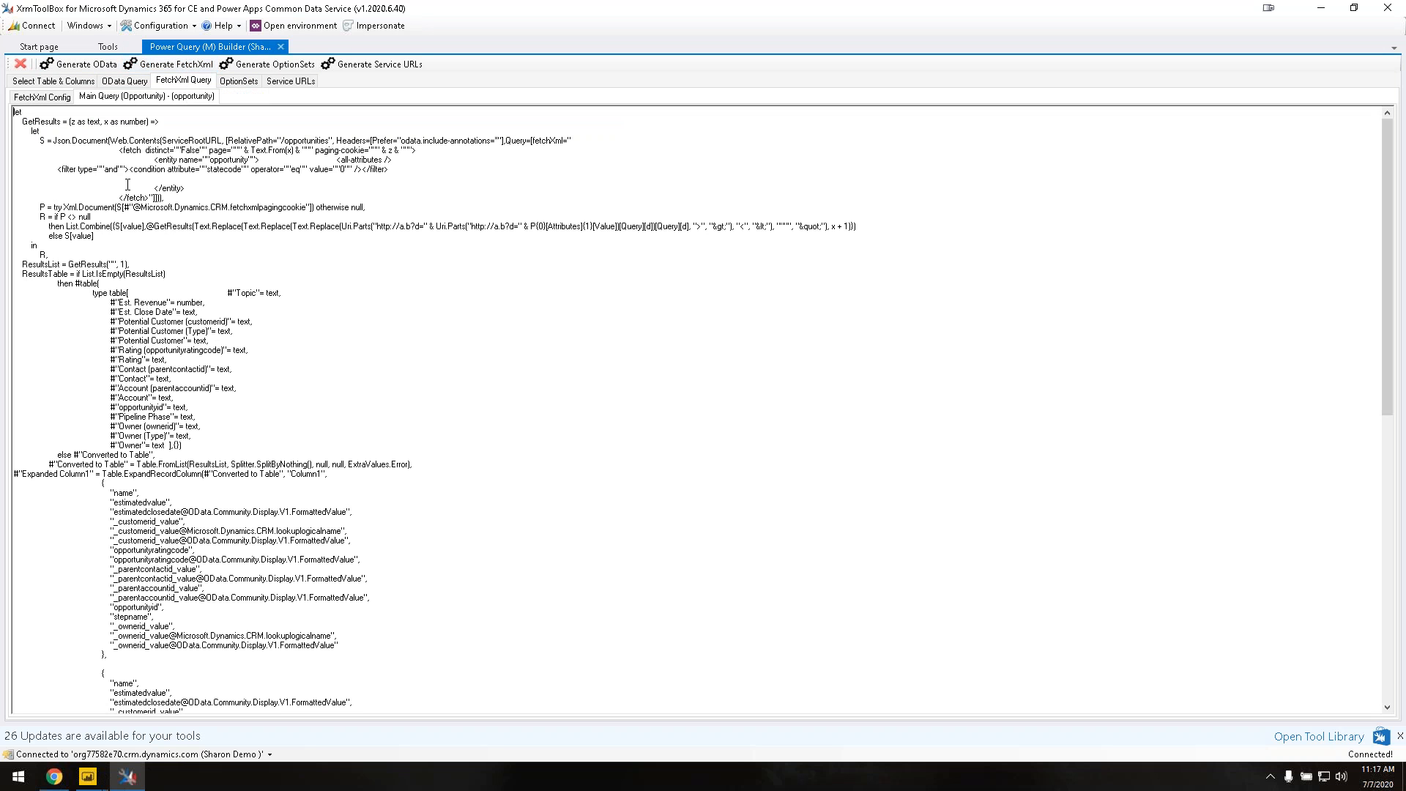
scroll(128, 185, down, 13)
scroll(127, 184, up, 13)
key(ctrl+a)
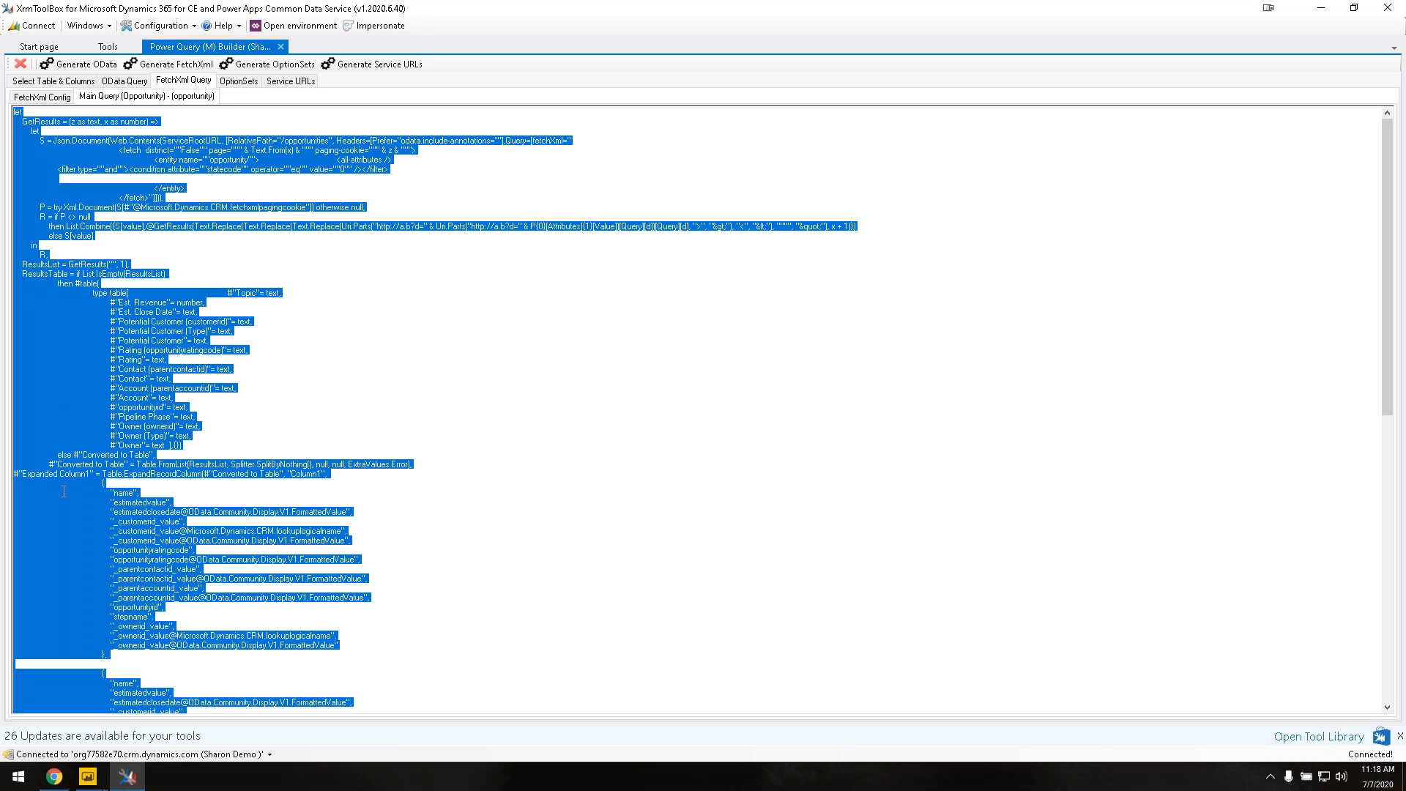
click(87, 776)
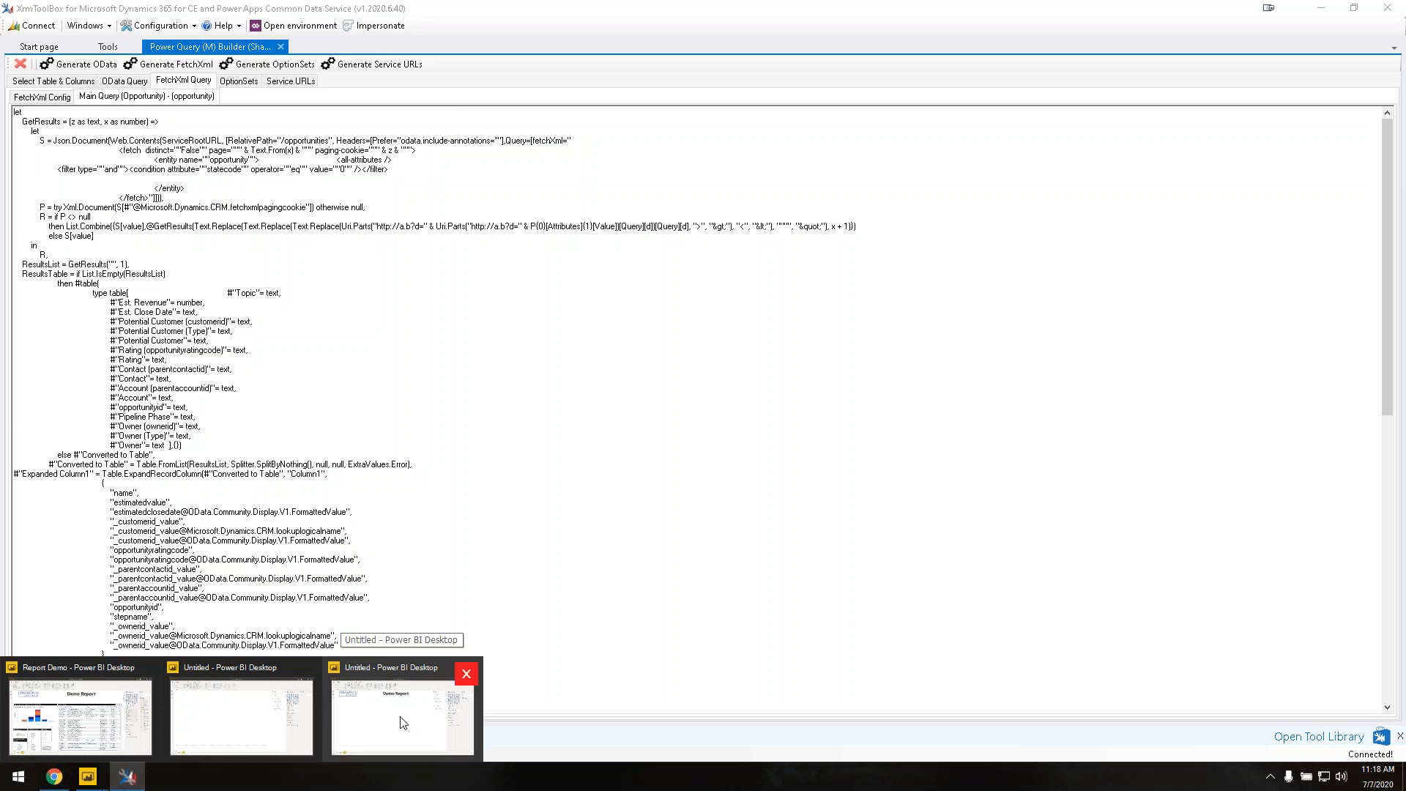
Step: Open Query1's M code in the Power Query Editor's Advanced Editor
click(375, 726)
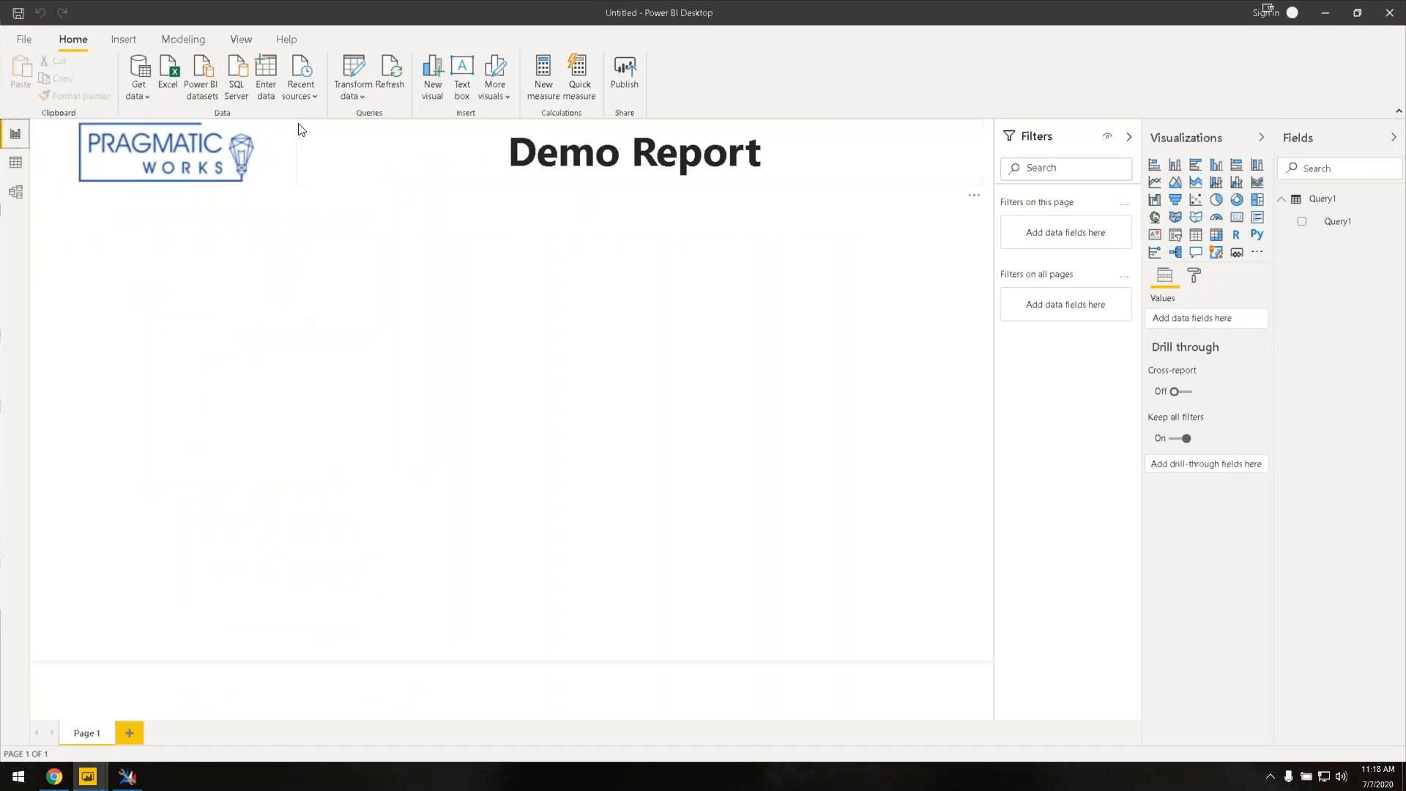
click(143, 94)
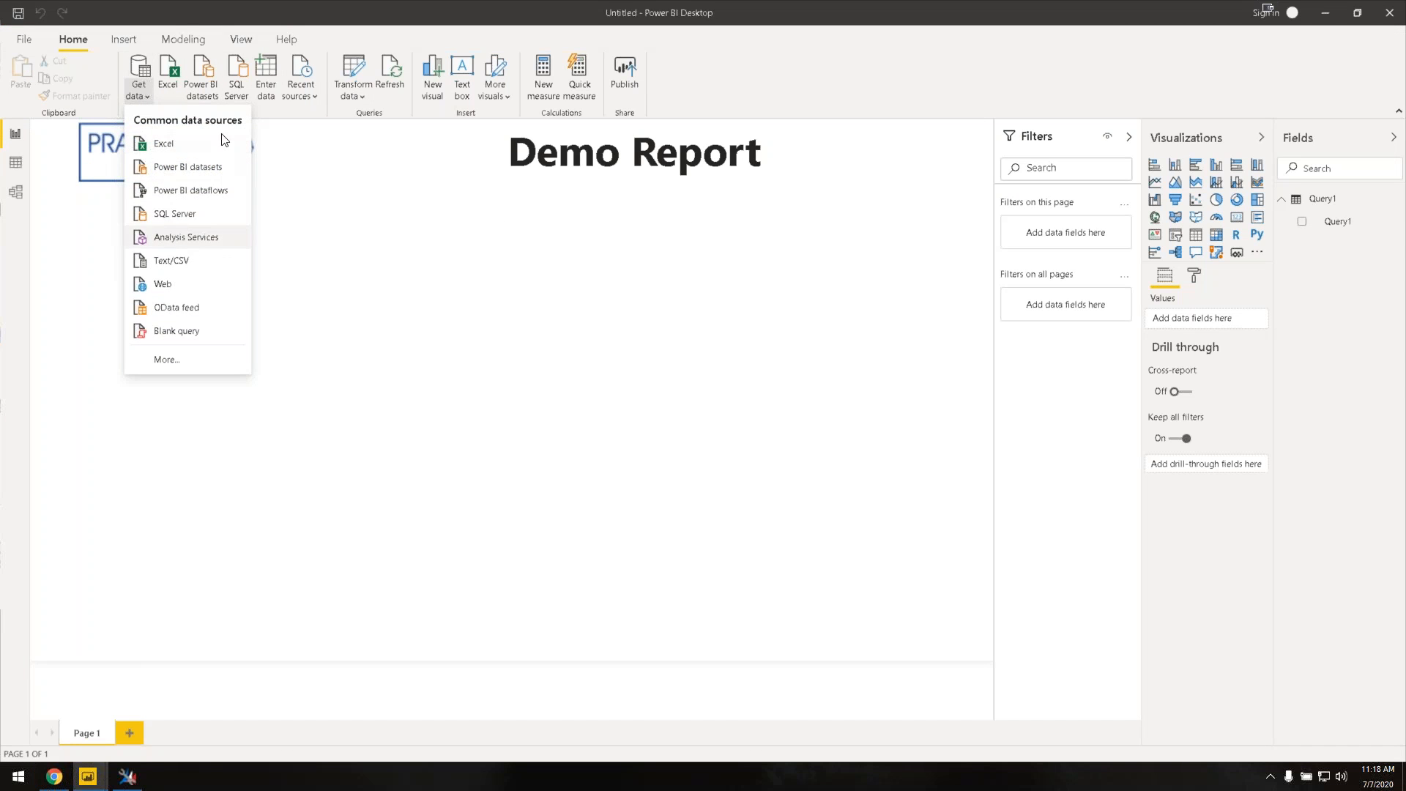
click(363, 98)
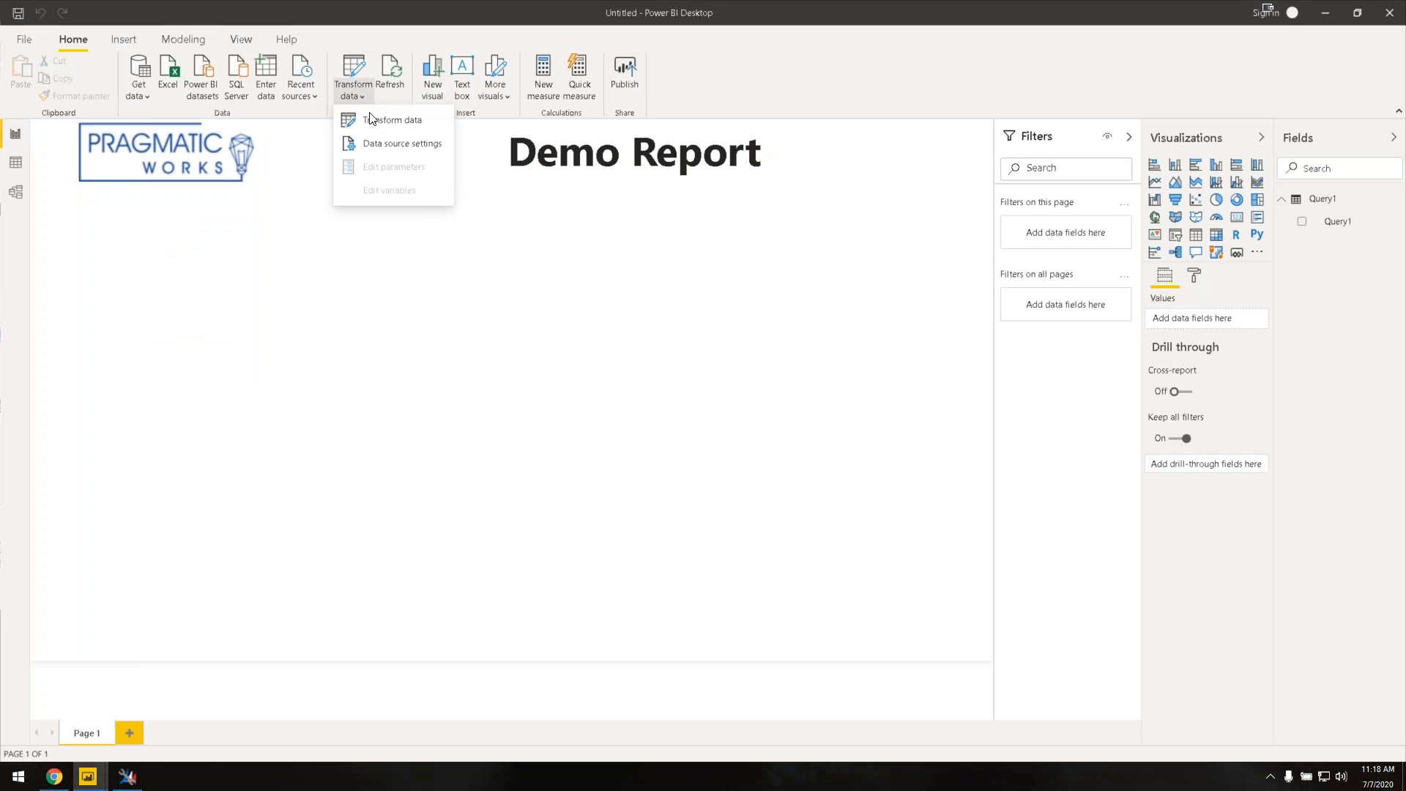
click(382, 121)
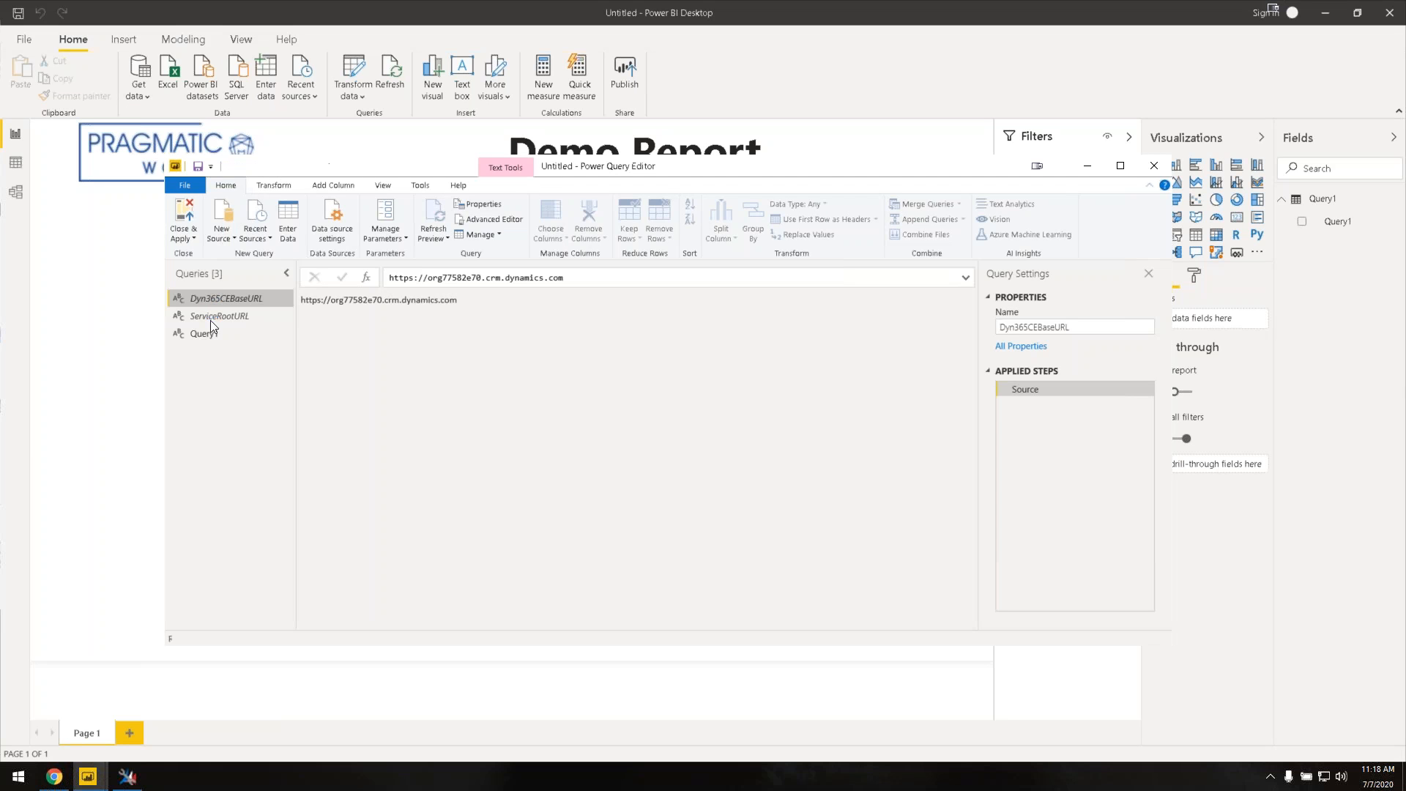
click(211, 334)
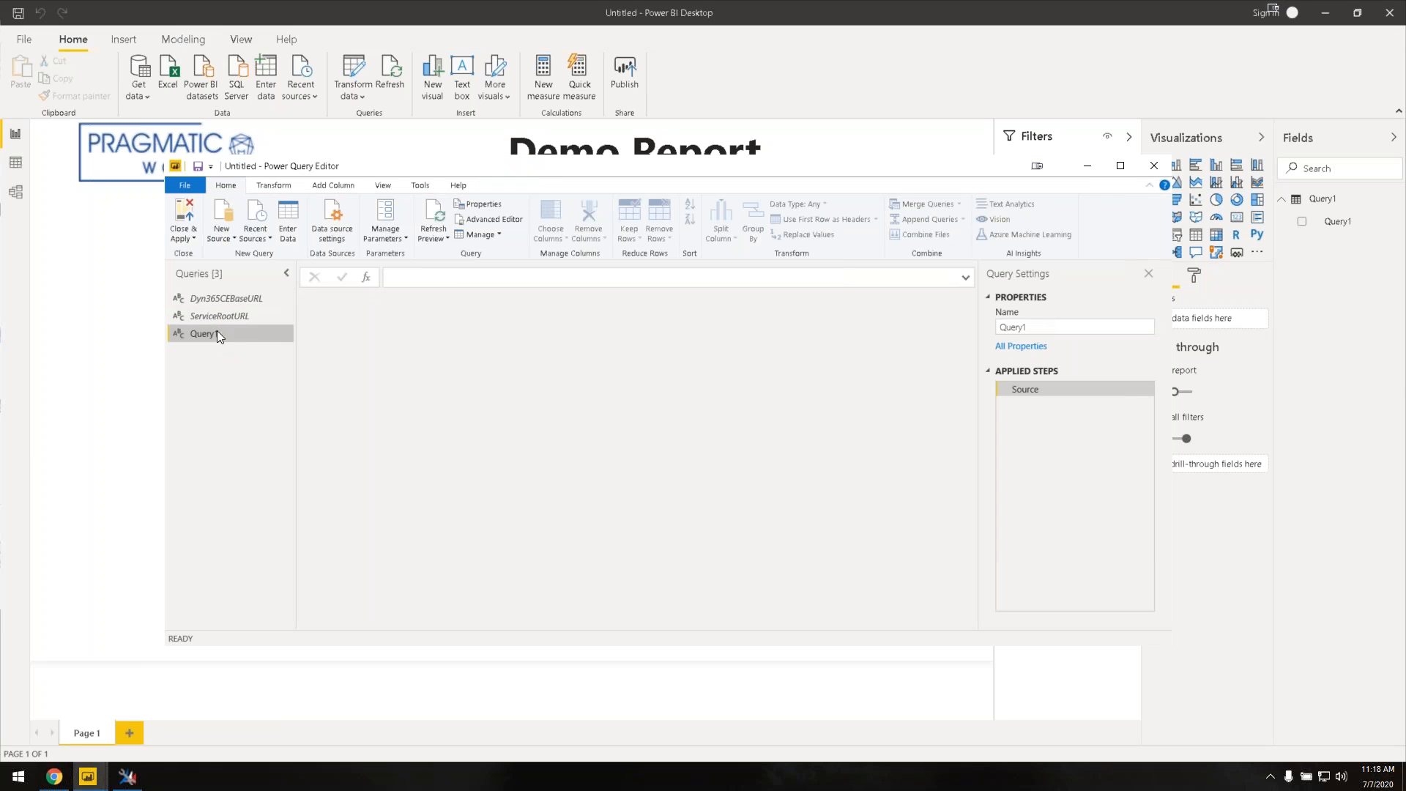
click(490, 219)
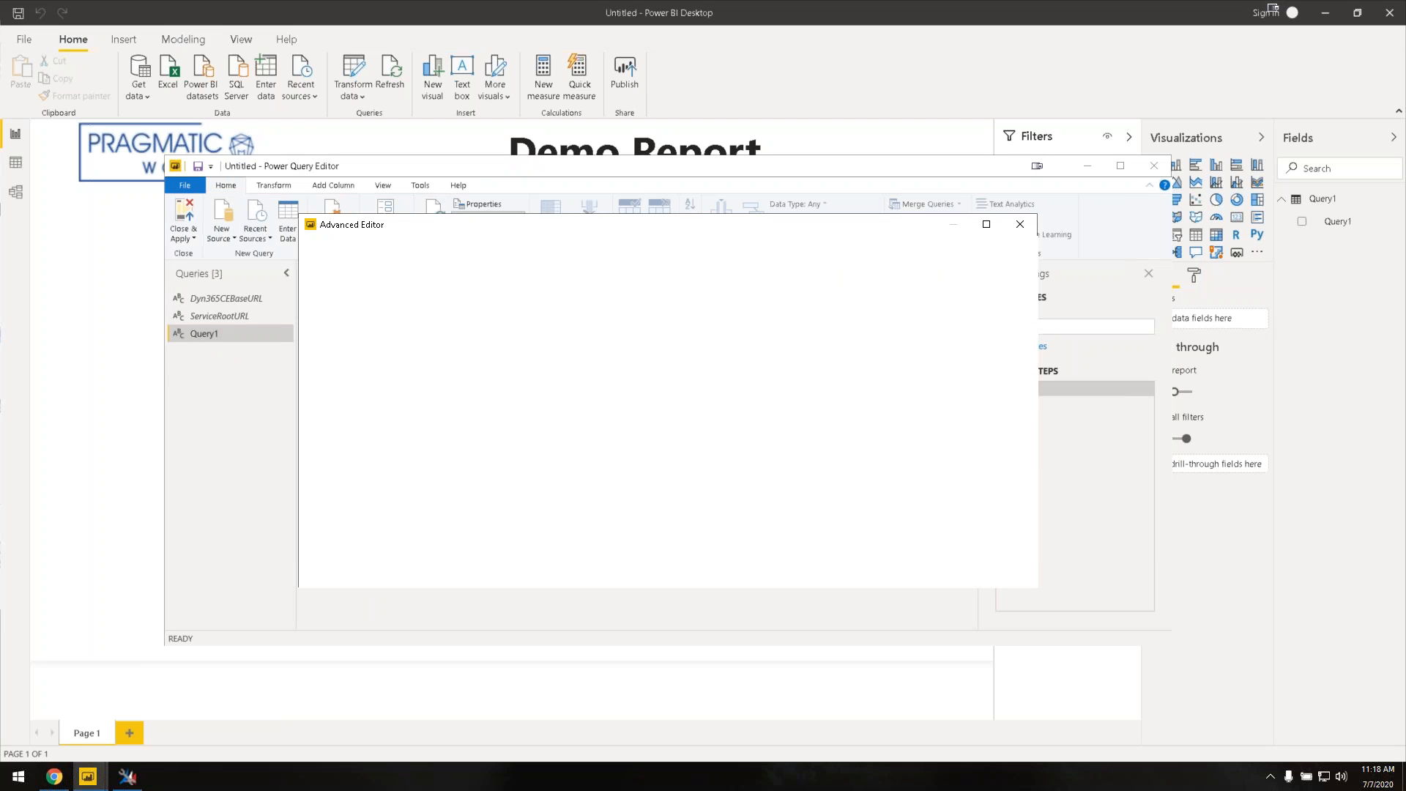
Step: Replace Query1's code with the pasted Opportunity M query, then Close & Apply
click(399, 334)
drag(399, 334, 331, 296)
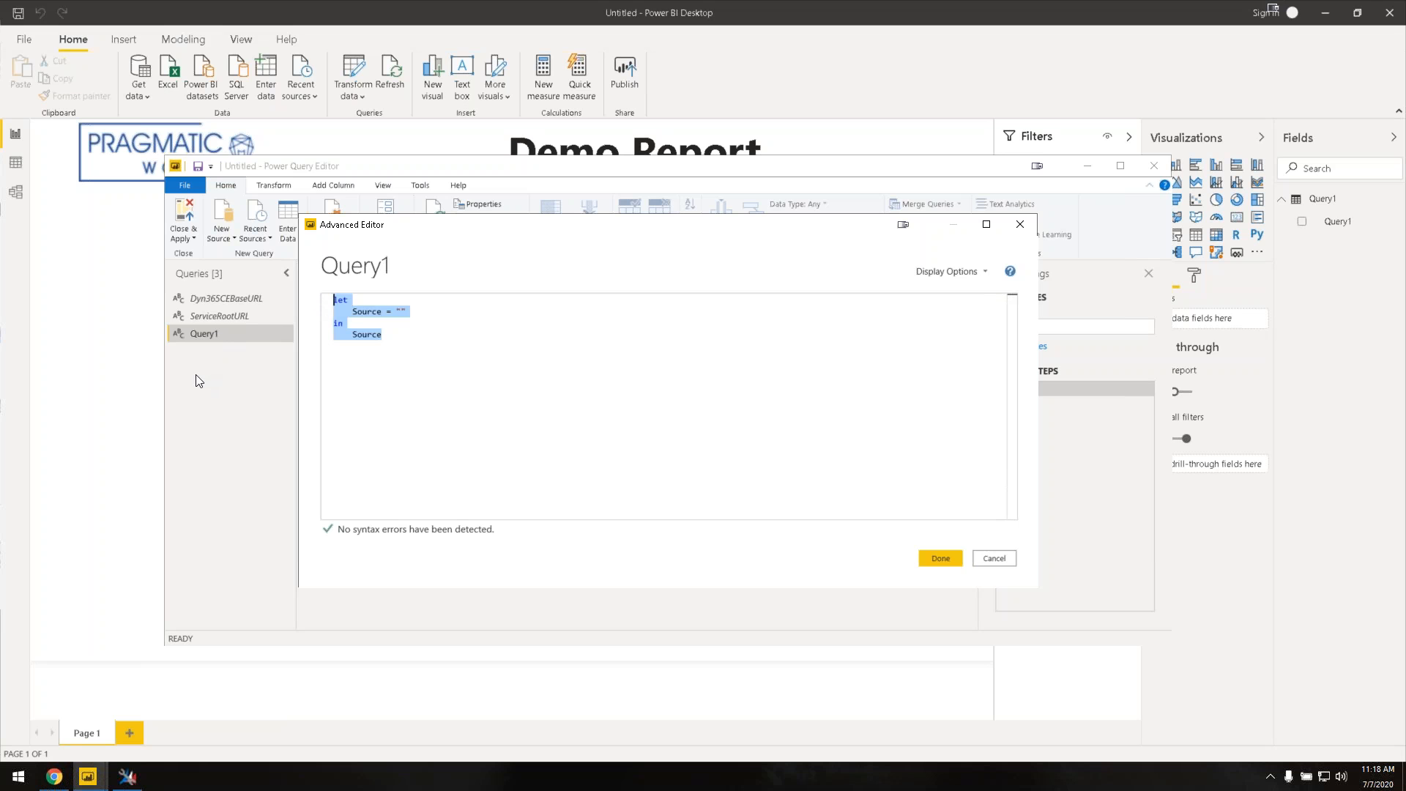
key(Delete)
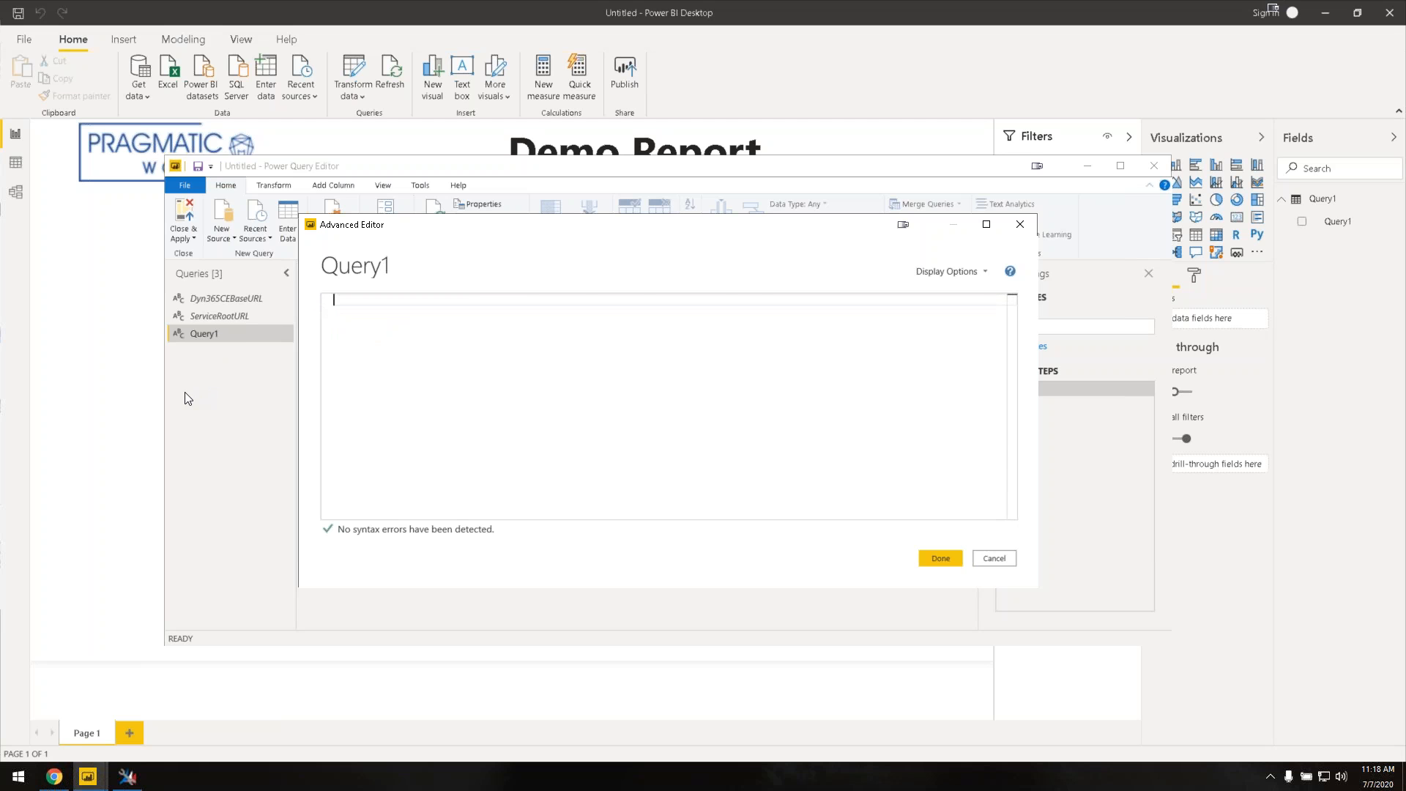
key(ctrl+v)
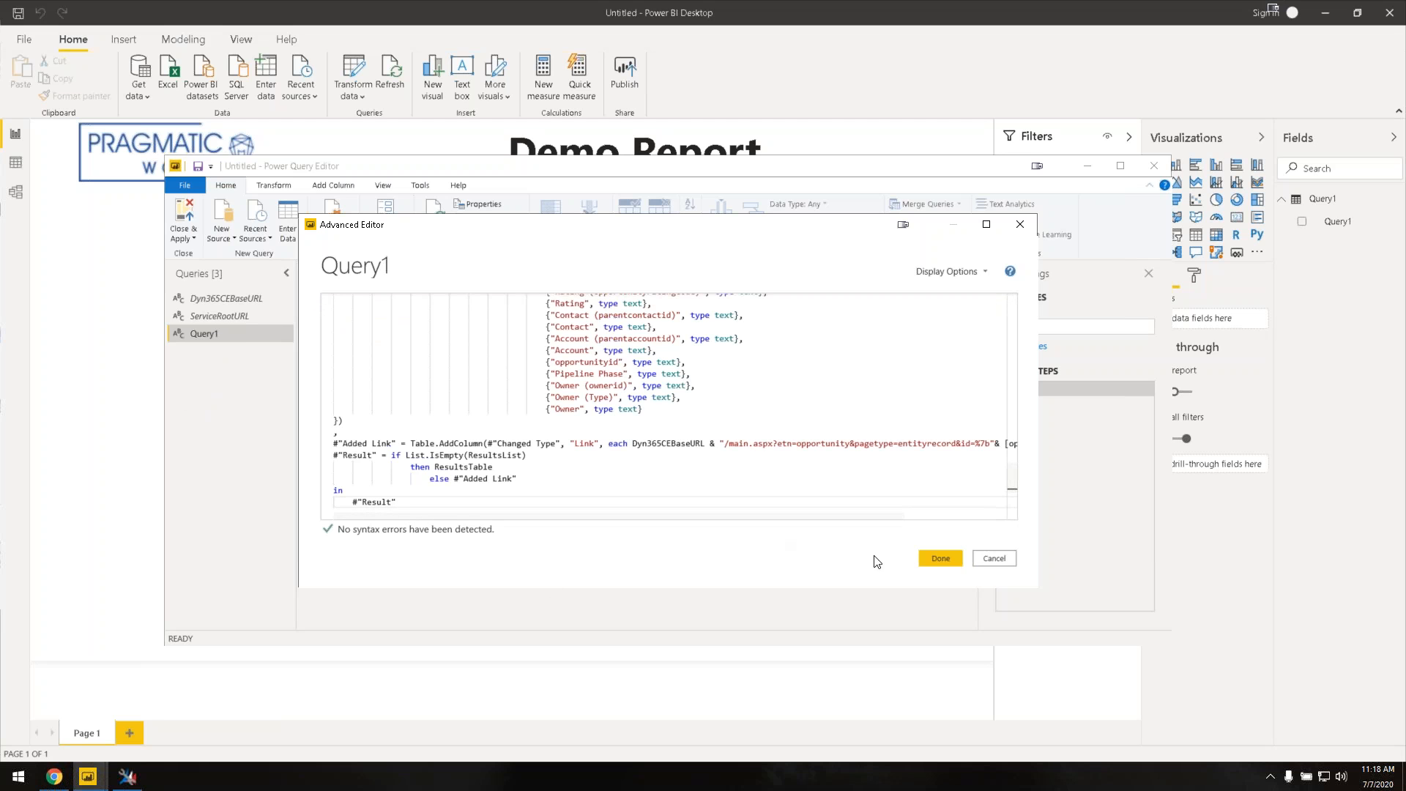
click(938, 560)
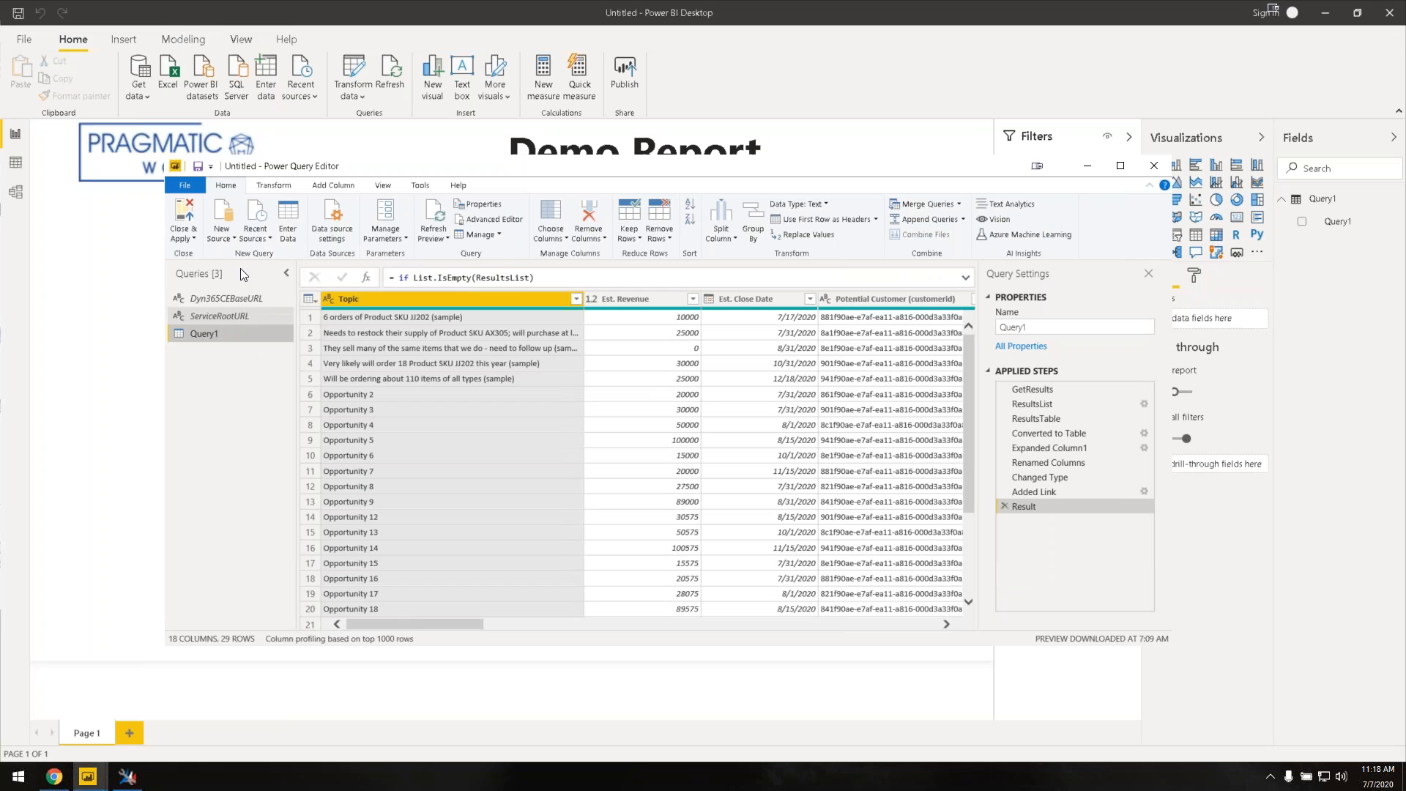
click(189, 244)
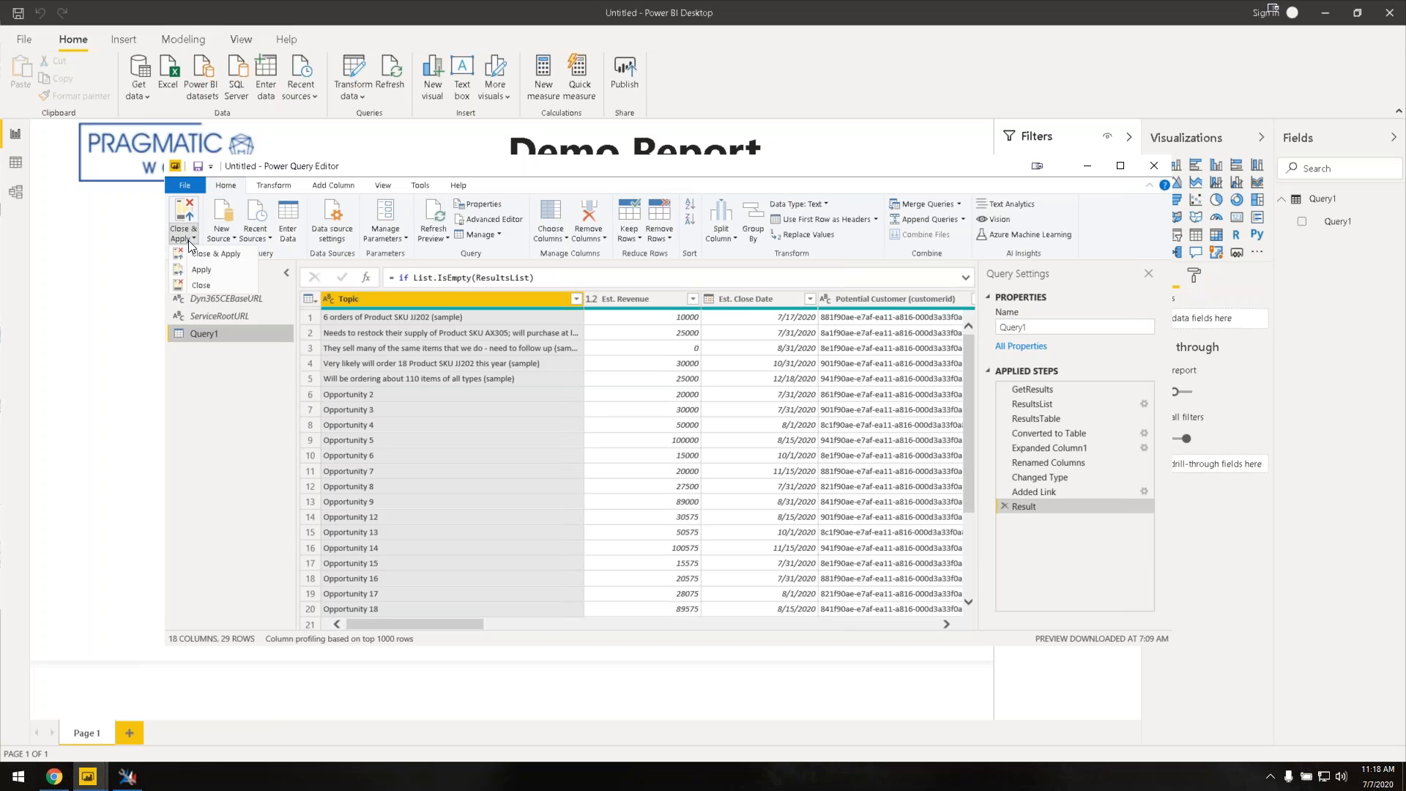
click(199, 259)
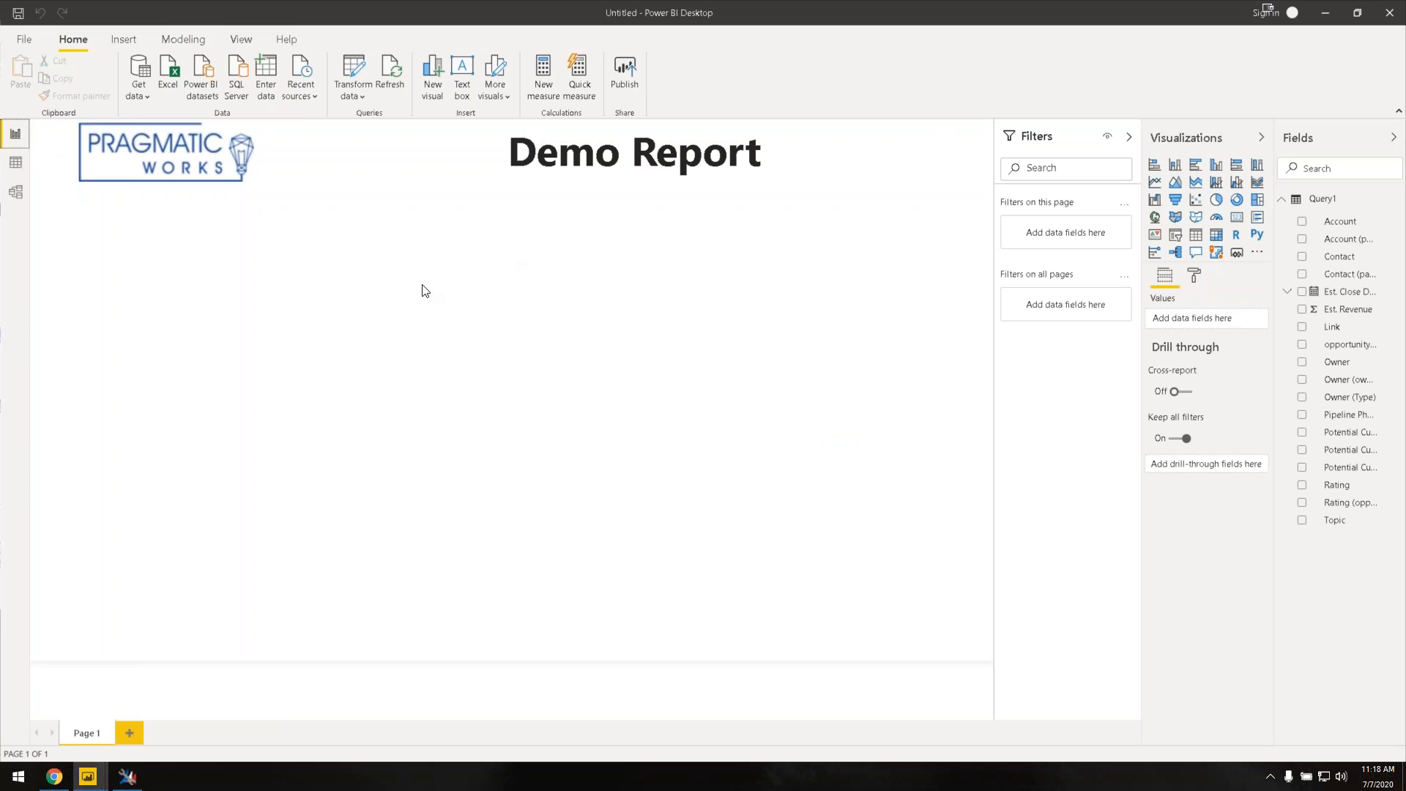
Step: Add a stacked column chart: Est. Revenue by Pipeline Phase, Rating legend, enlarged on the page
click(1174, 167)
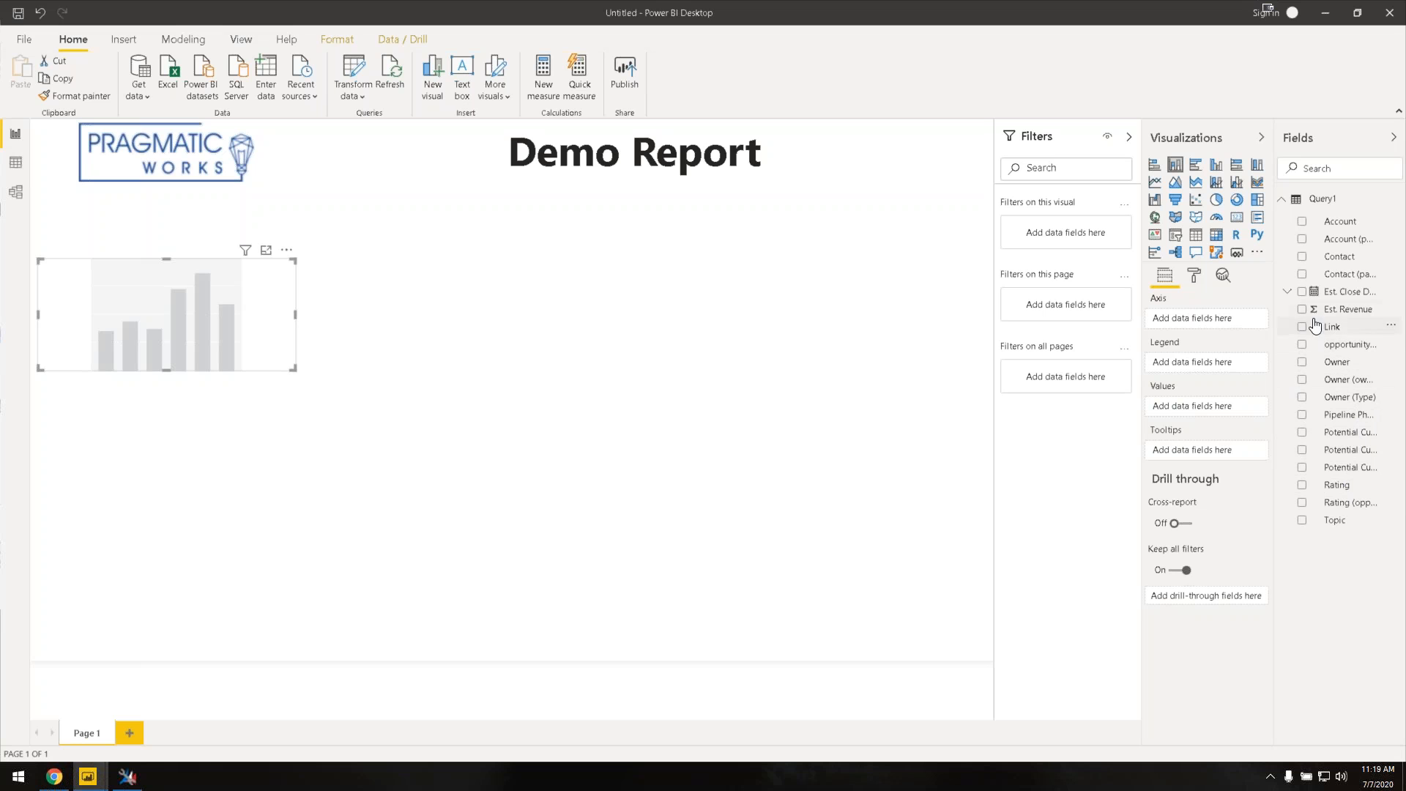
drag(1328, 312, 1203, 413)
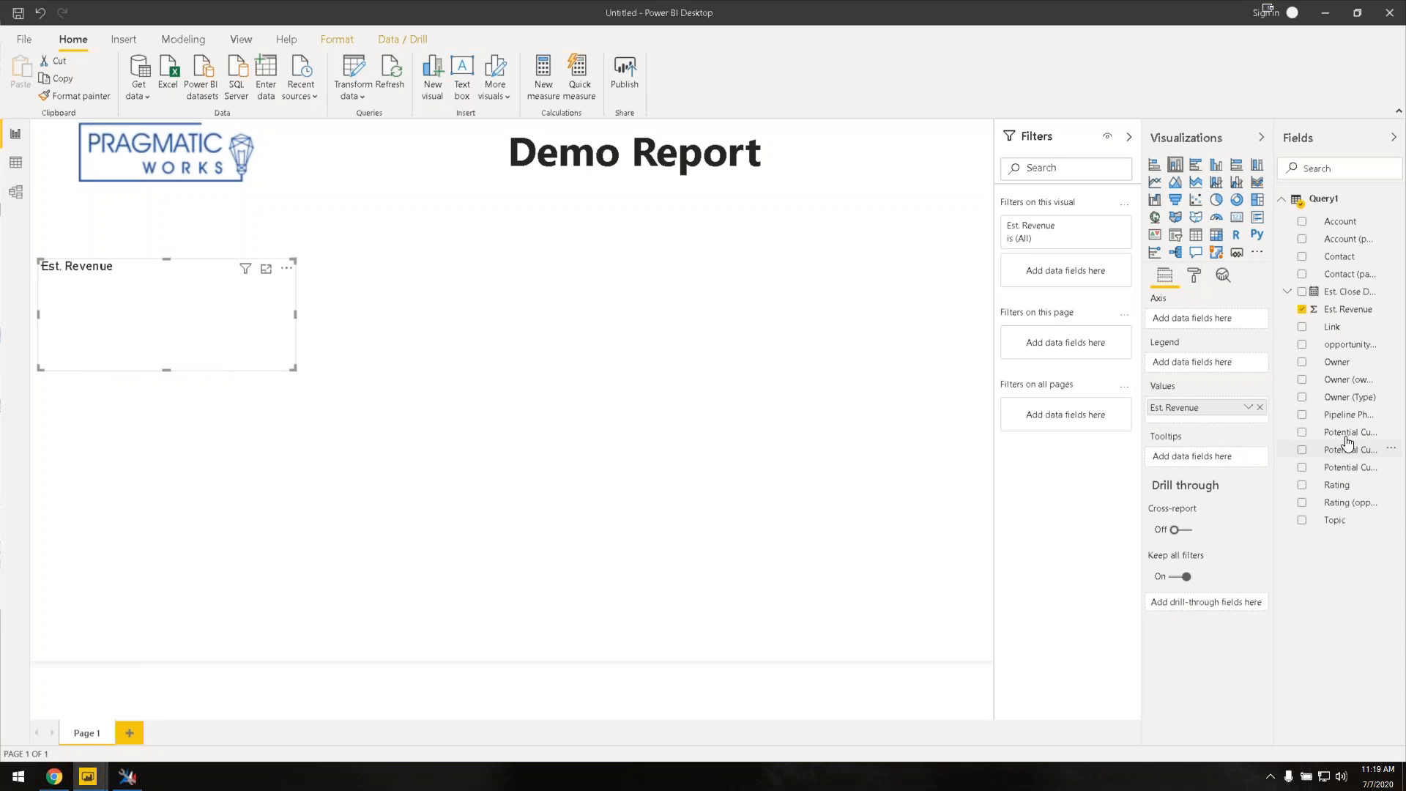
drag(1353, 414, 1207, 326)
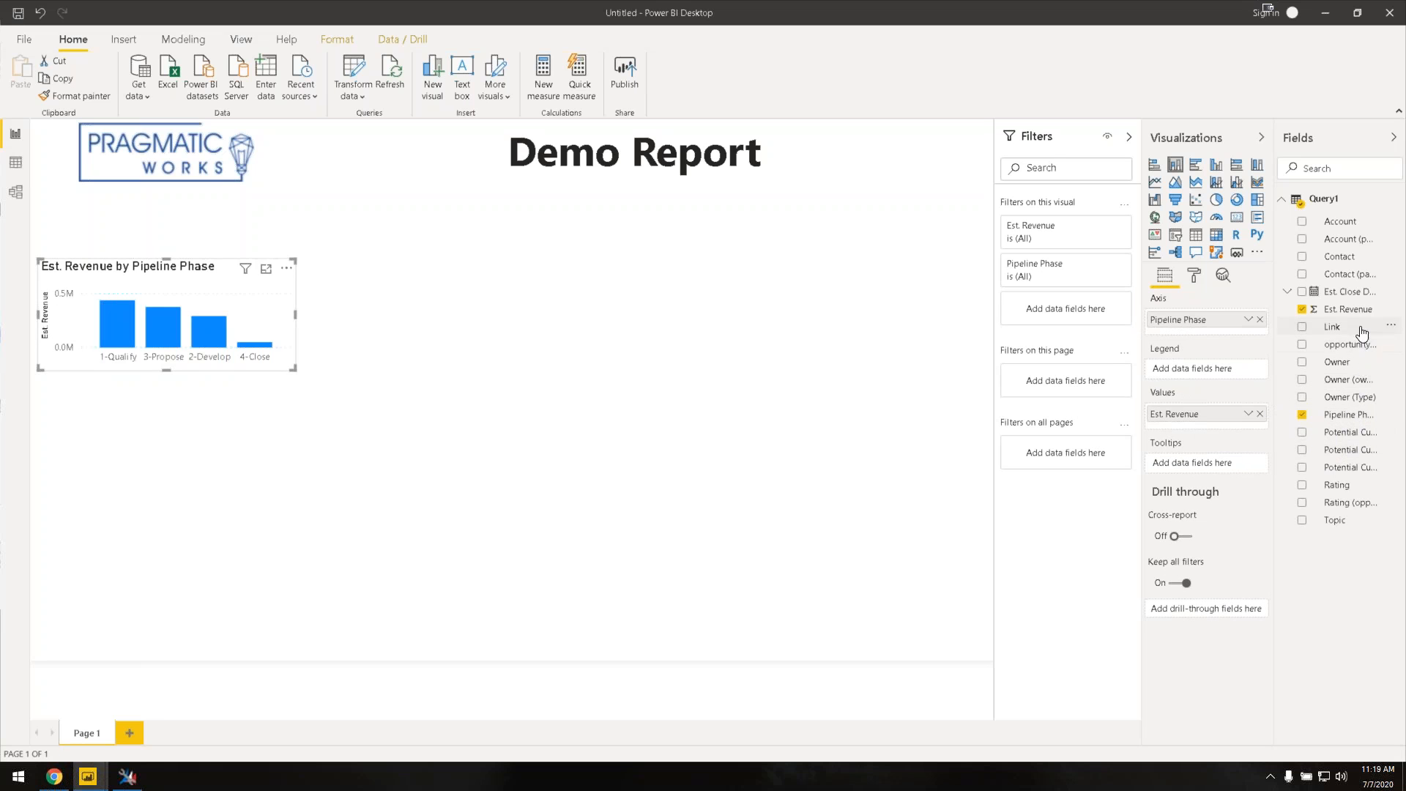
drag(1340, 489, 1234, 372)
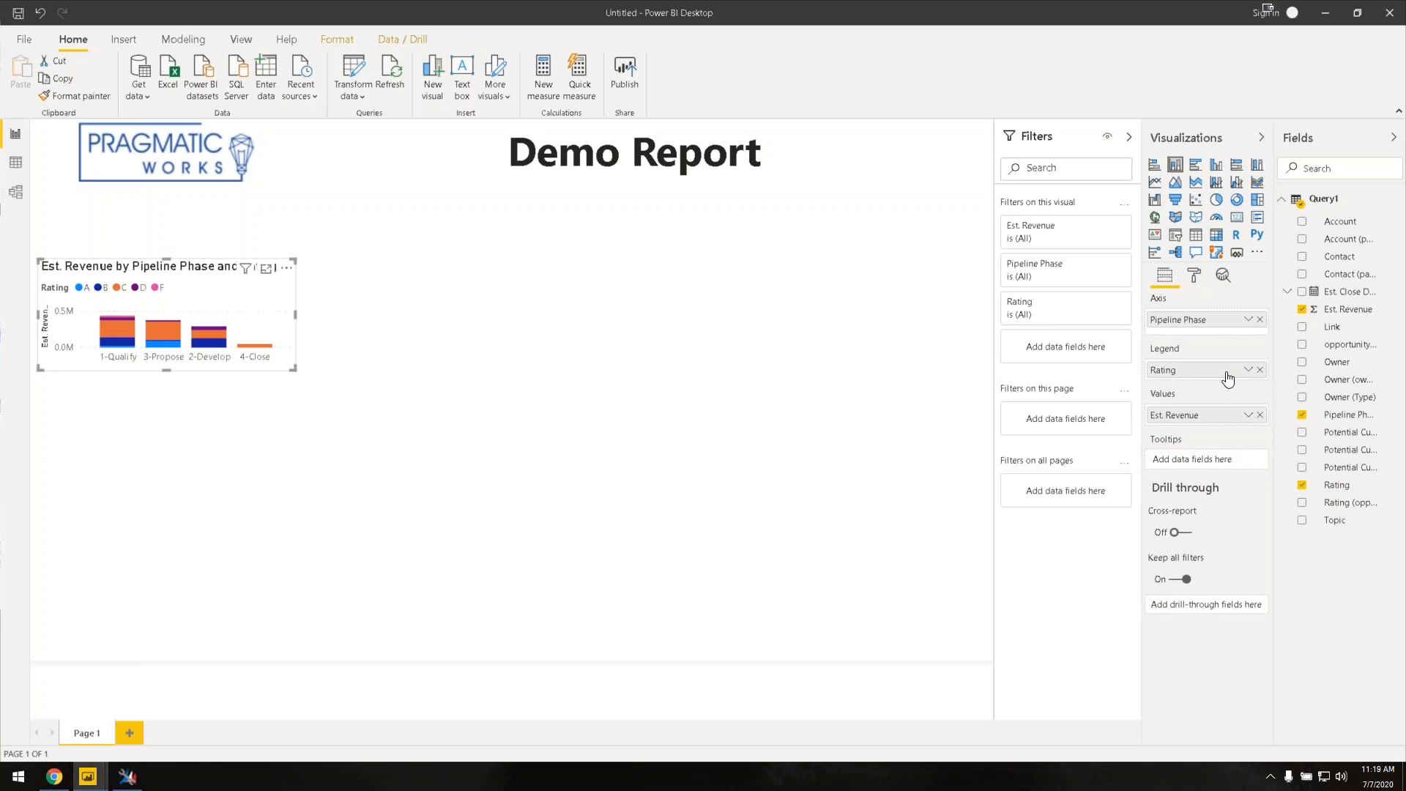
drag(292, 371, 503, 533)
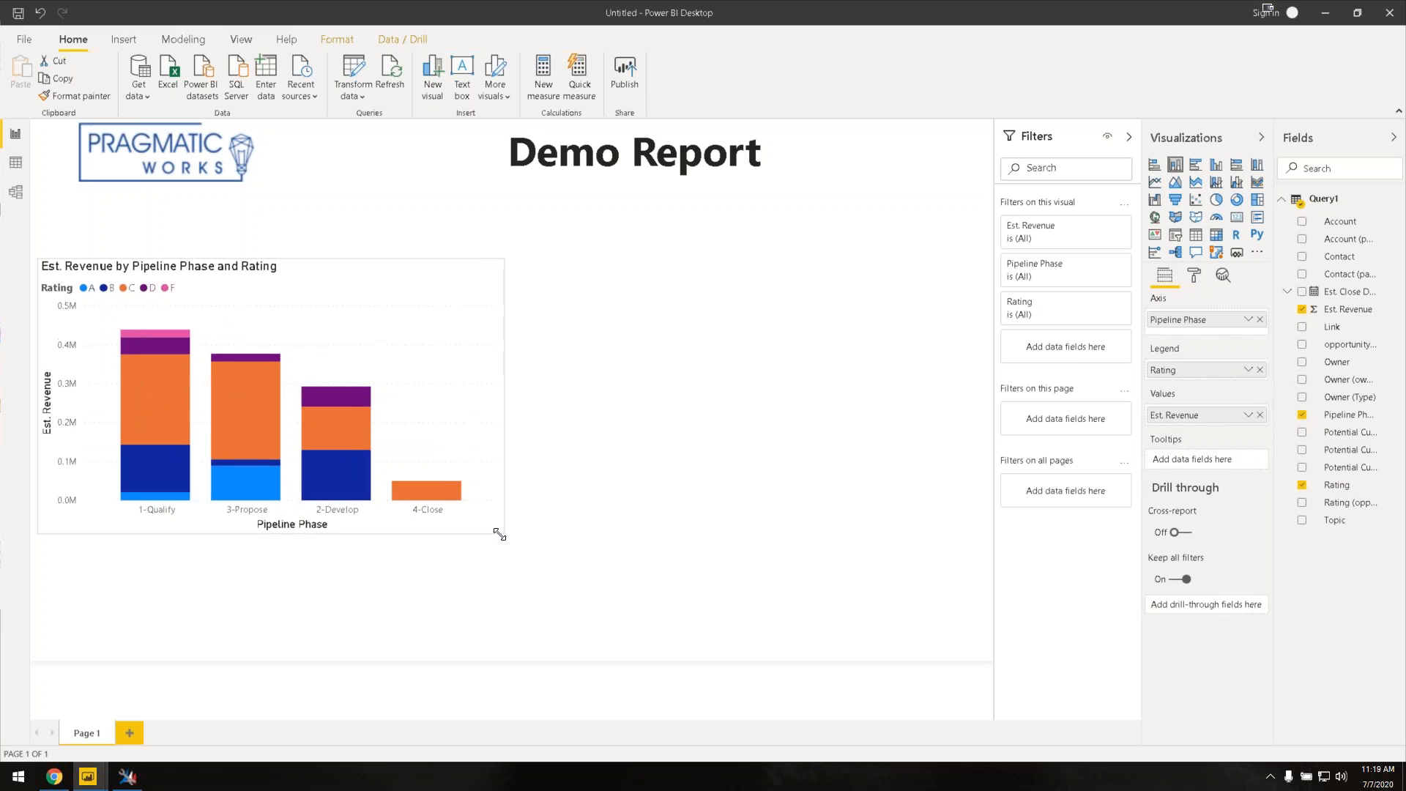
click(316, 629)
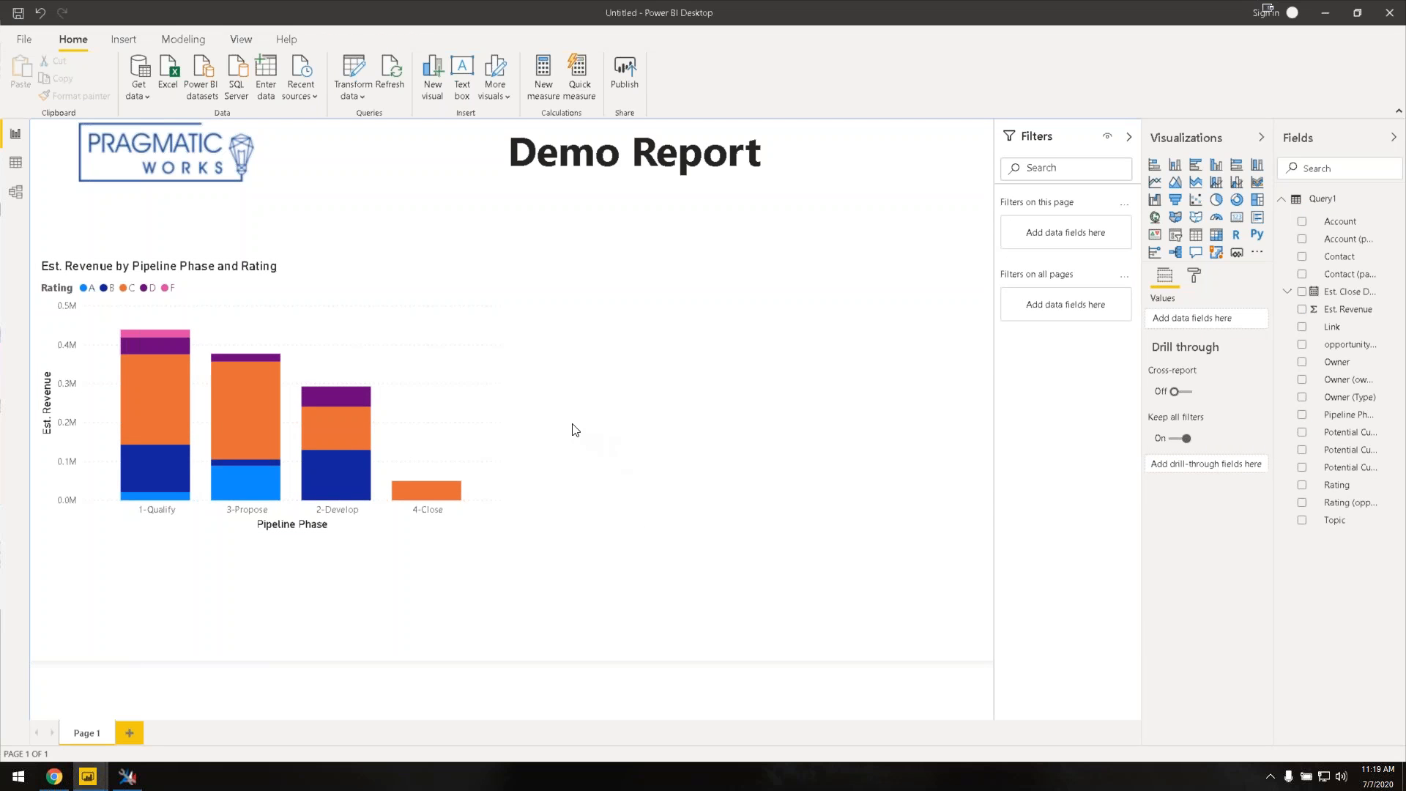
Step: Insert a matrix at the upper right beside the taller, repositioned revenue chart
click(1219, 235)
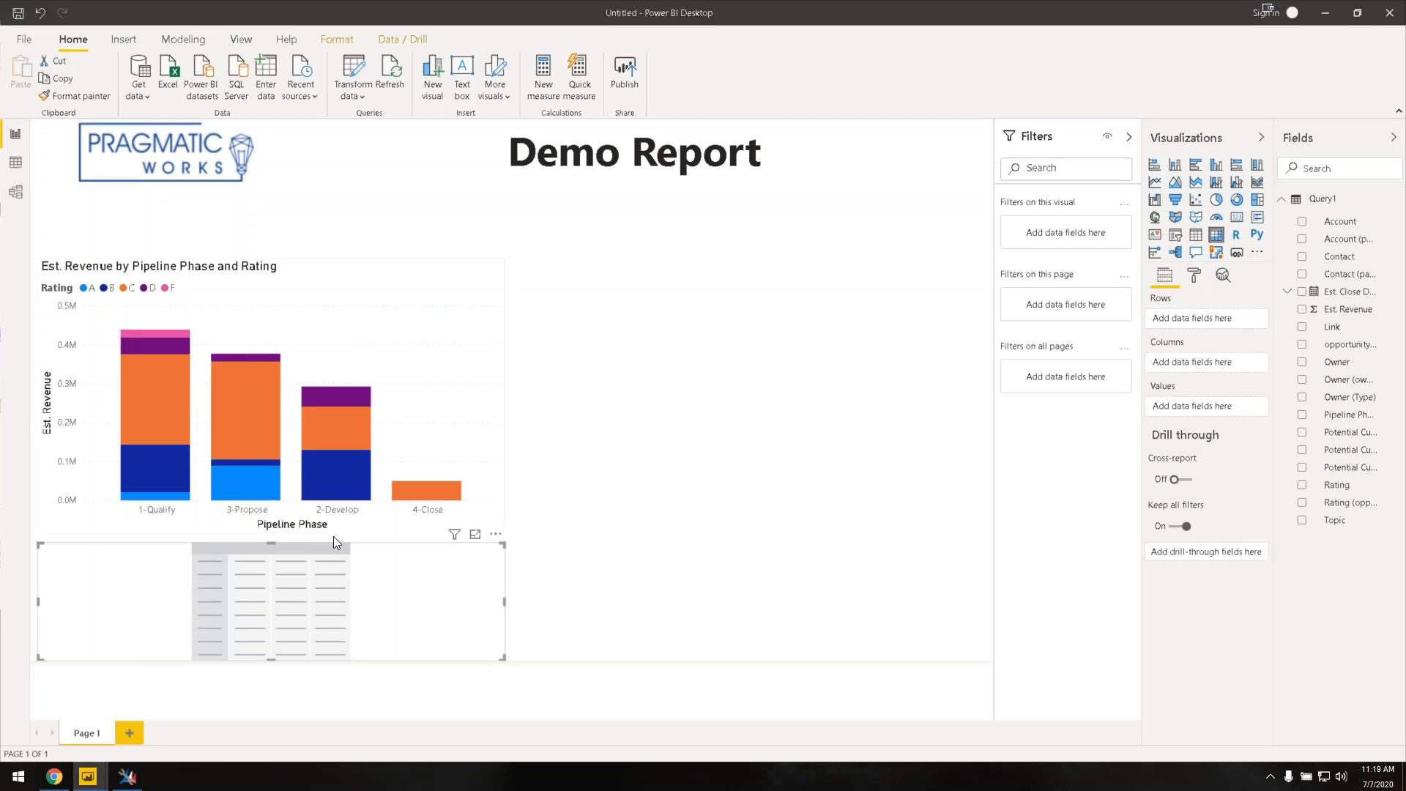
drag(300, 424, 520, 460)
drag(394, 296, 251, 225)
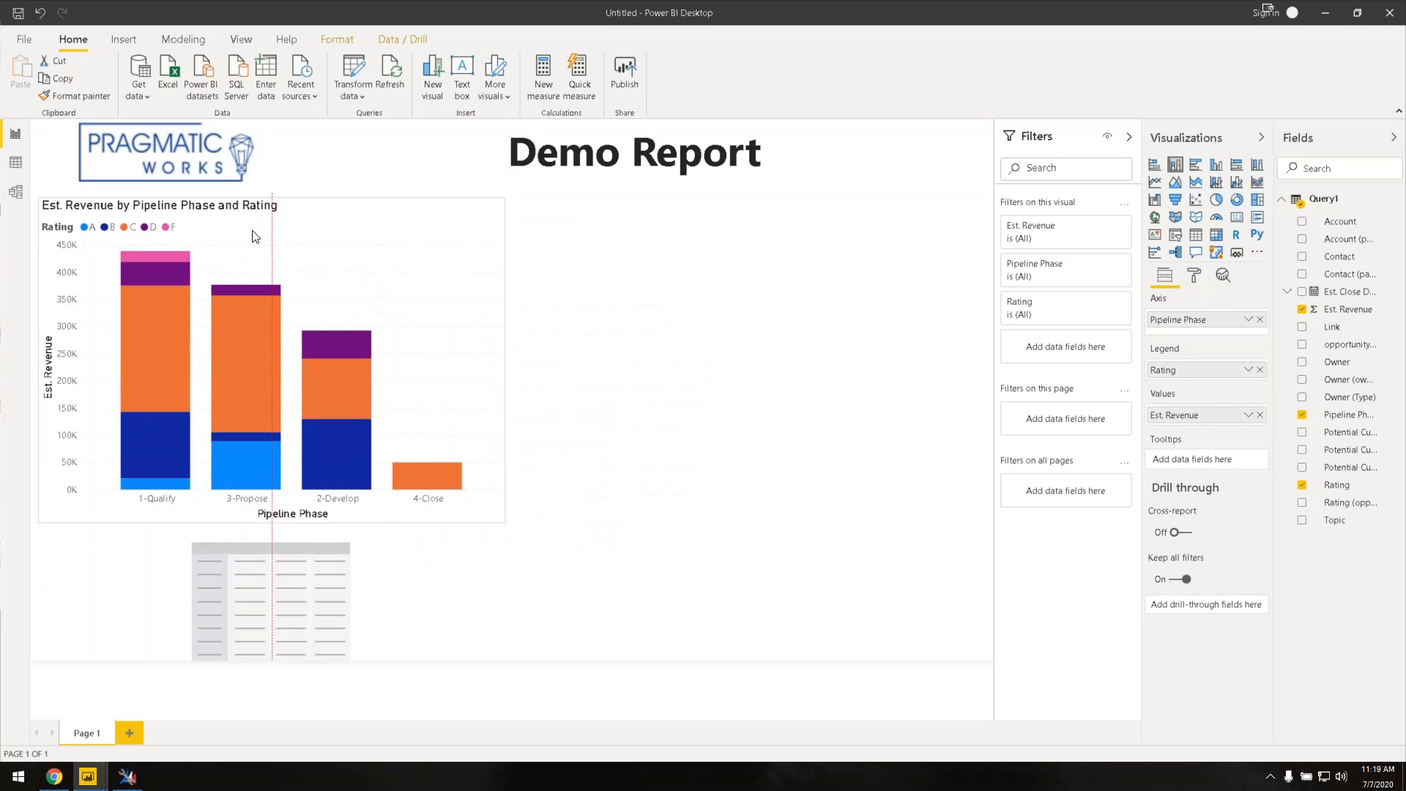
click(271, 550)
drag(271, 540, 810, 493)
drag(533, 540, 960, 275)
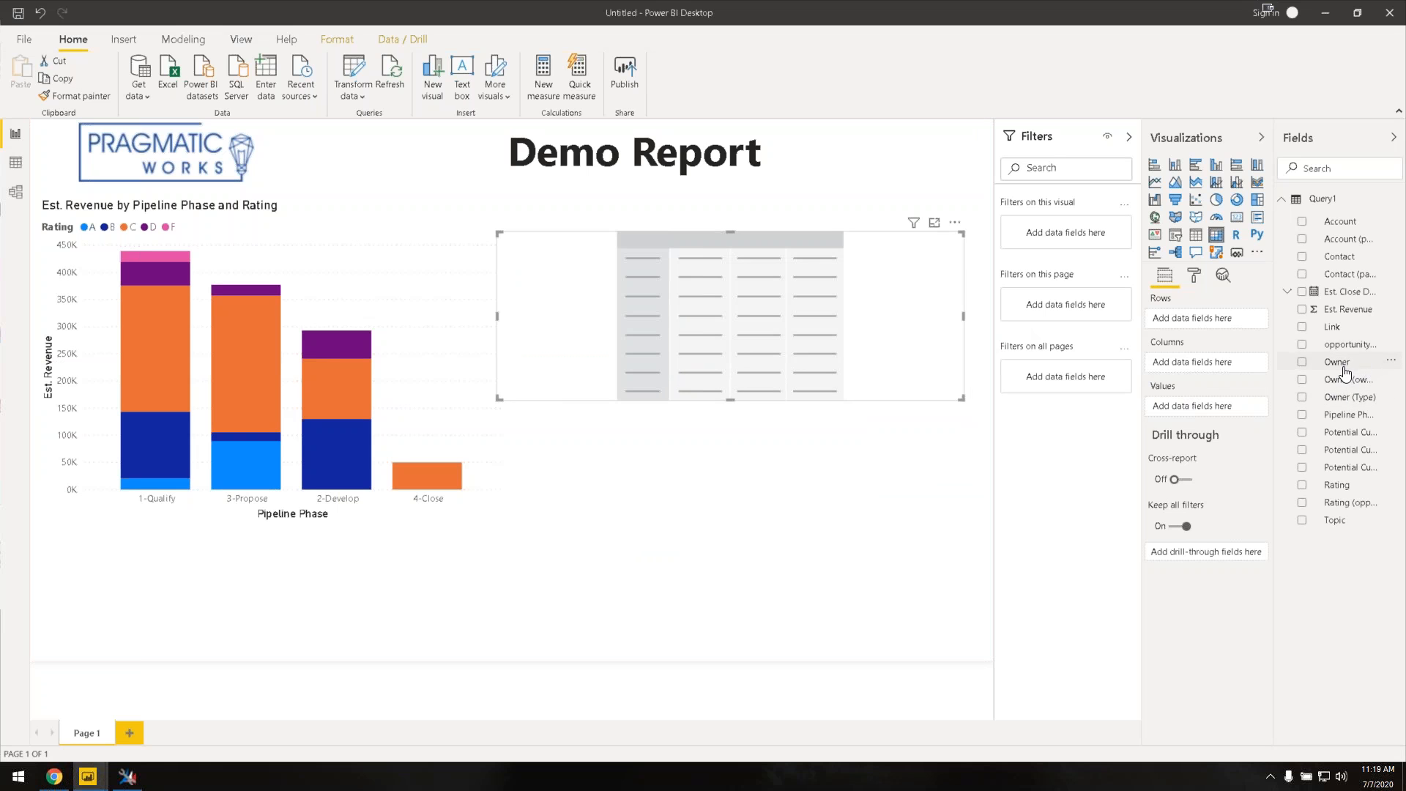
Step: Fill the matrix with Account, Owner, Rating rows, Est. Revenue values and Pipeline Phase columns
click(1302, 221)
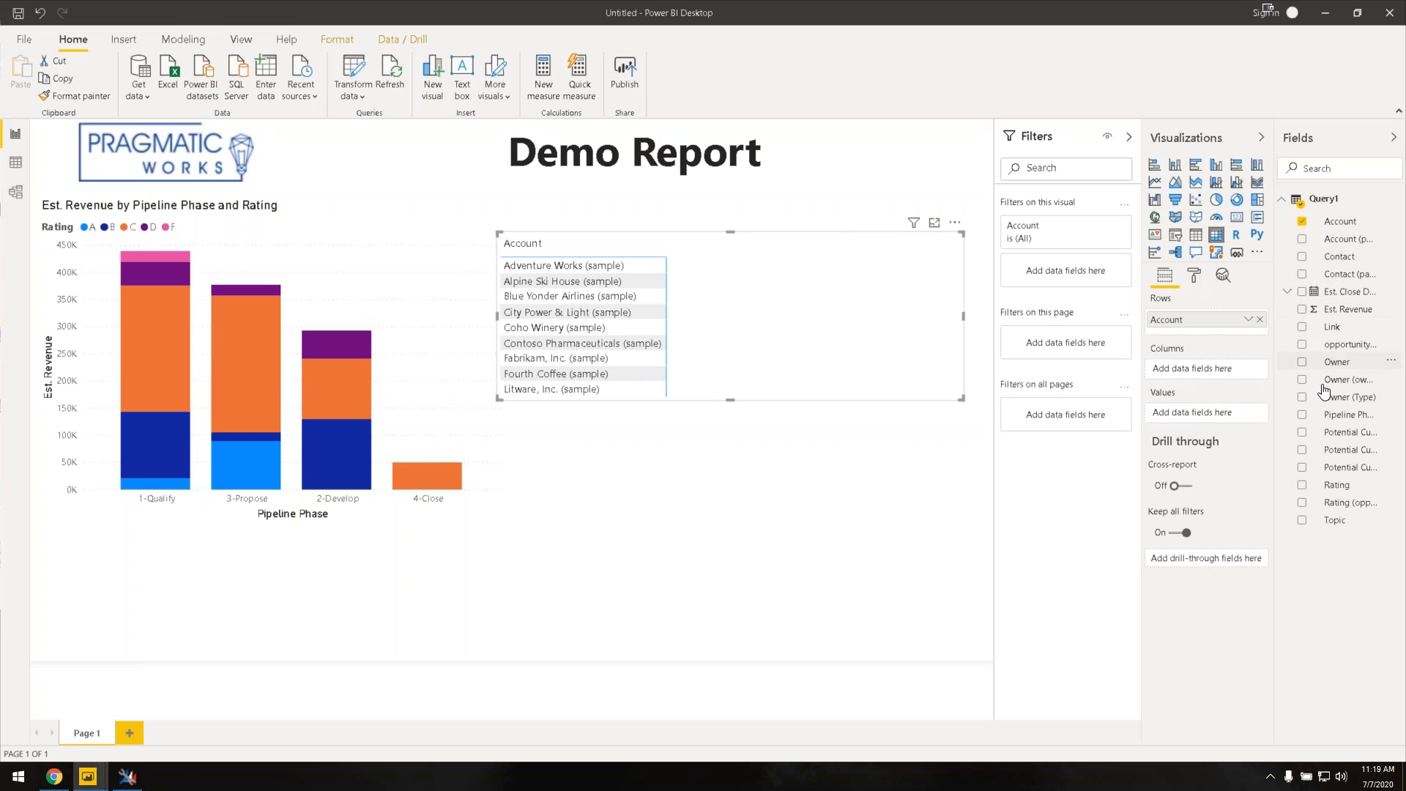
click(1303, 311)
click(1309, 421)
click(1303, 416)
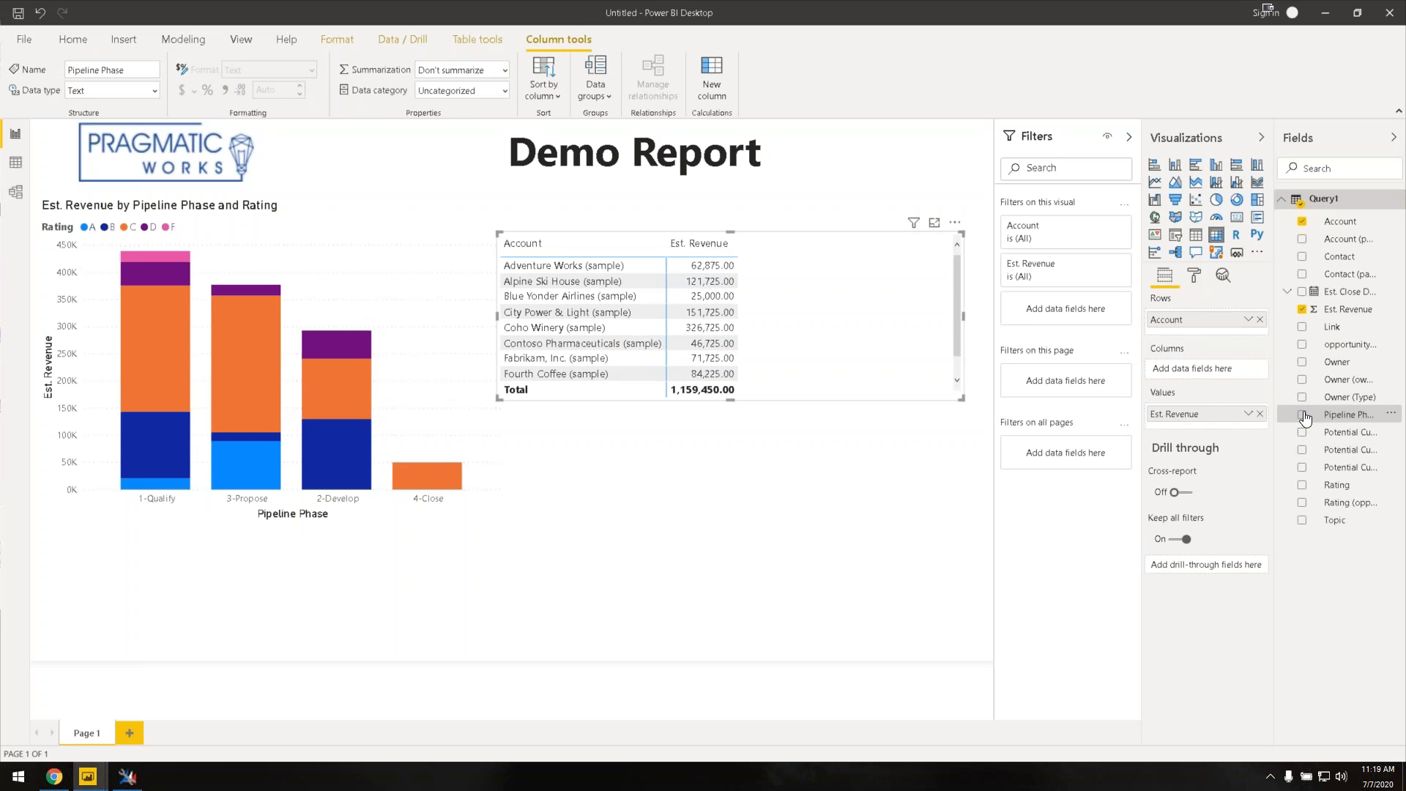
click(1302, 362)
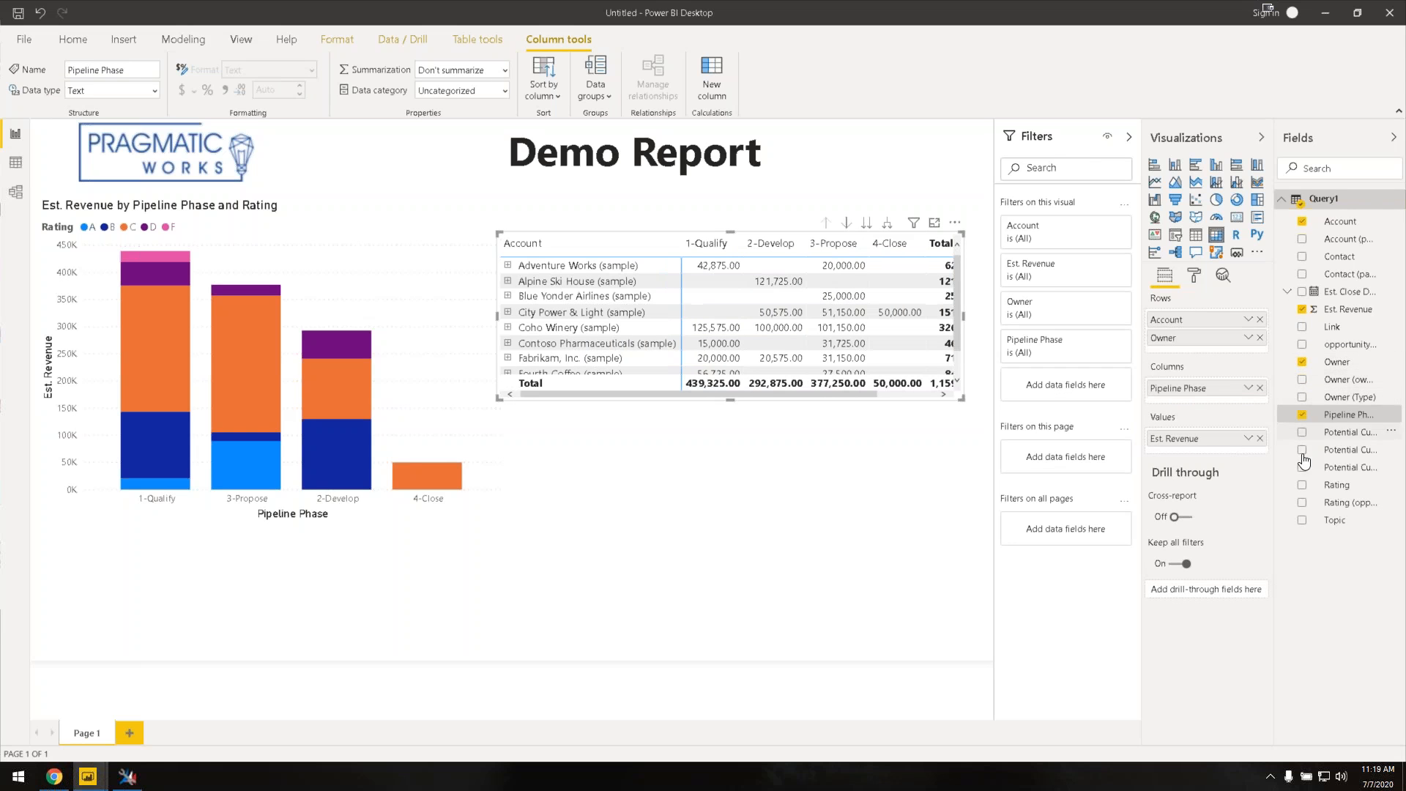
click(1302, 485)
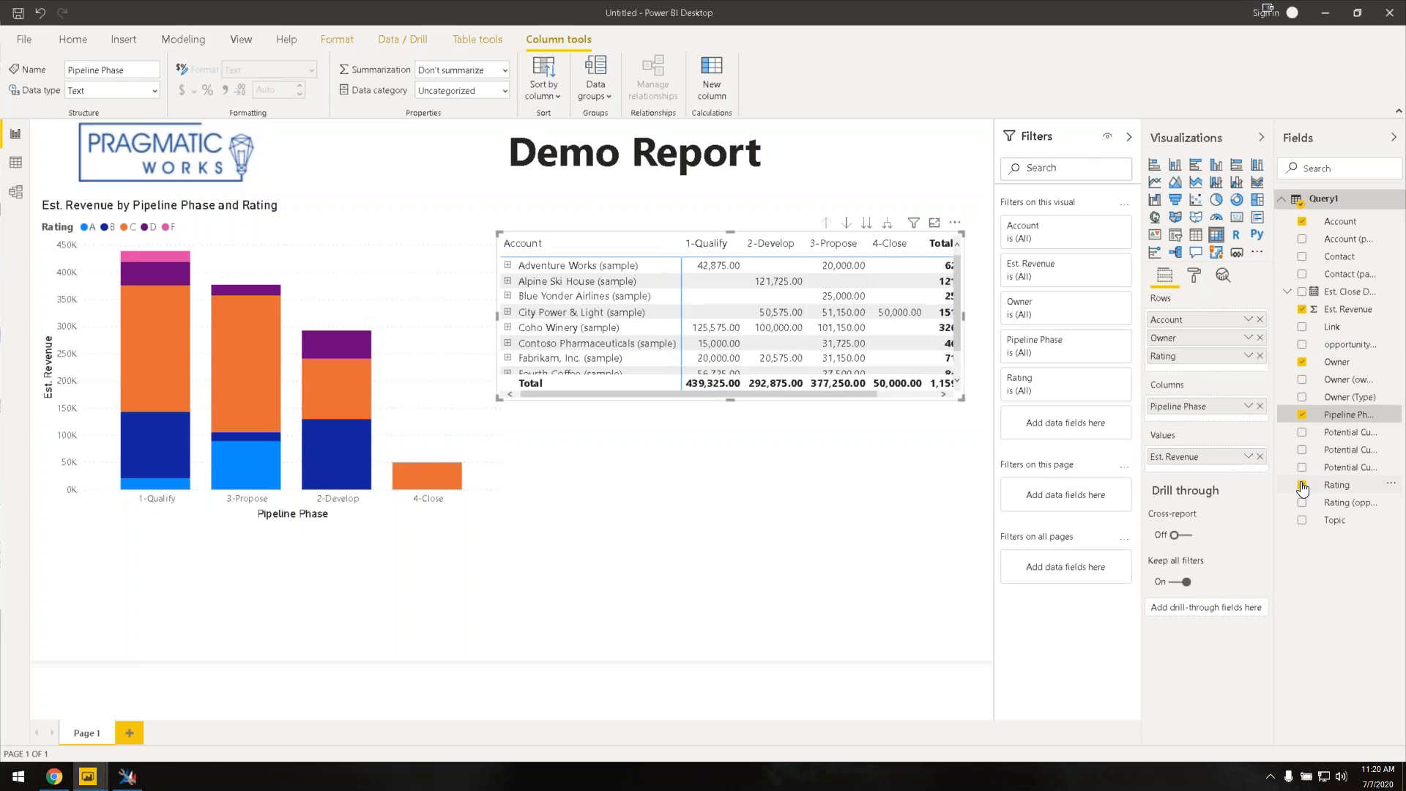
Step: Move Pipeline Phase, Rating and Owner into the matrix values, keeping Account as rows
drag(682, 253, 627, 249)
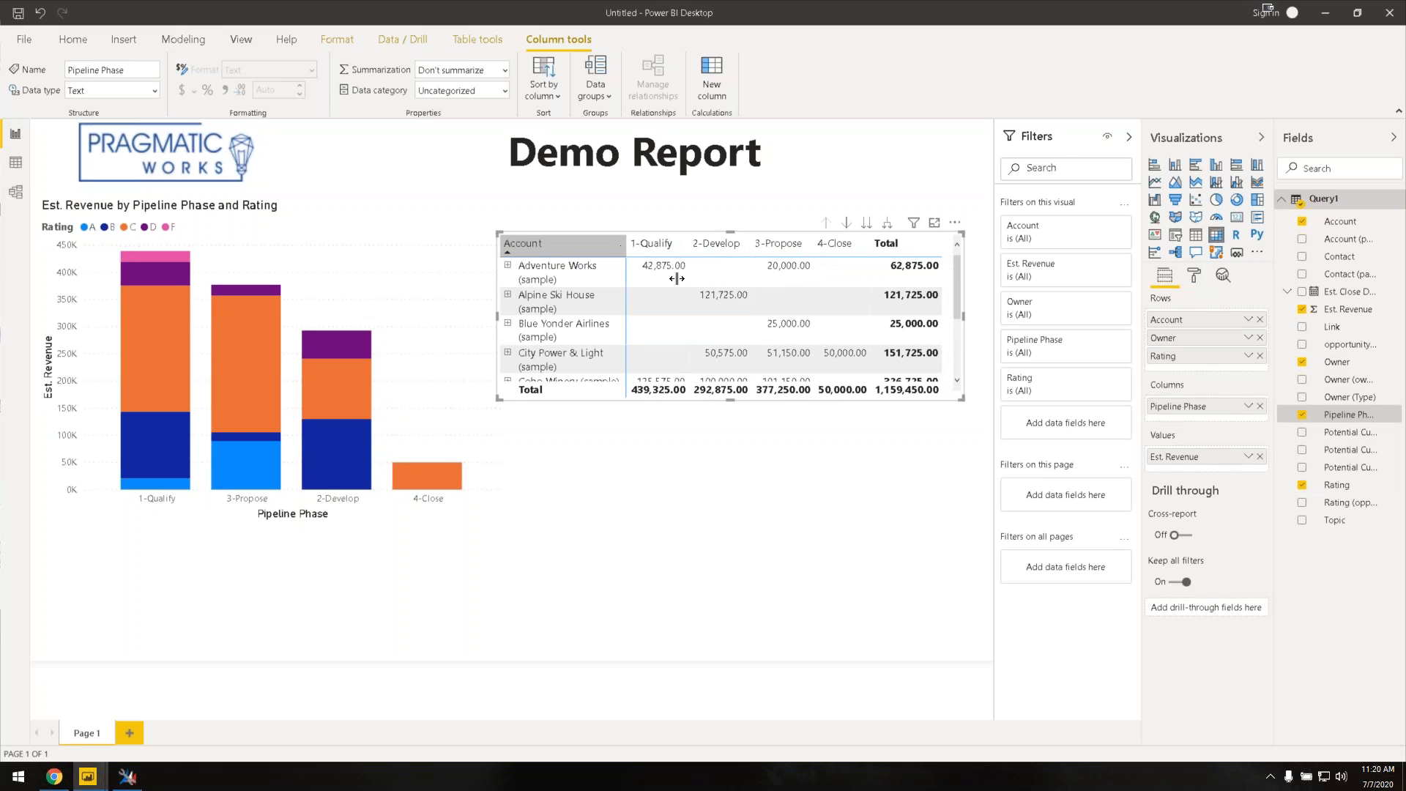
drag(1186, 414, 1184, 460)
drag(1183, 356, 1188, 459)
drag(1186, 389, 1185, 439)
drag(1192, 342, 1204, 481)
drag(1208, 320, 1203, 482)
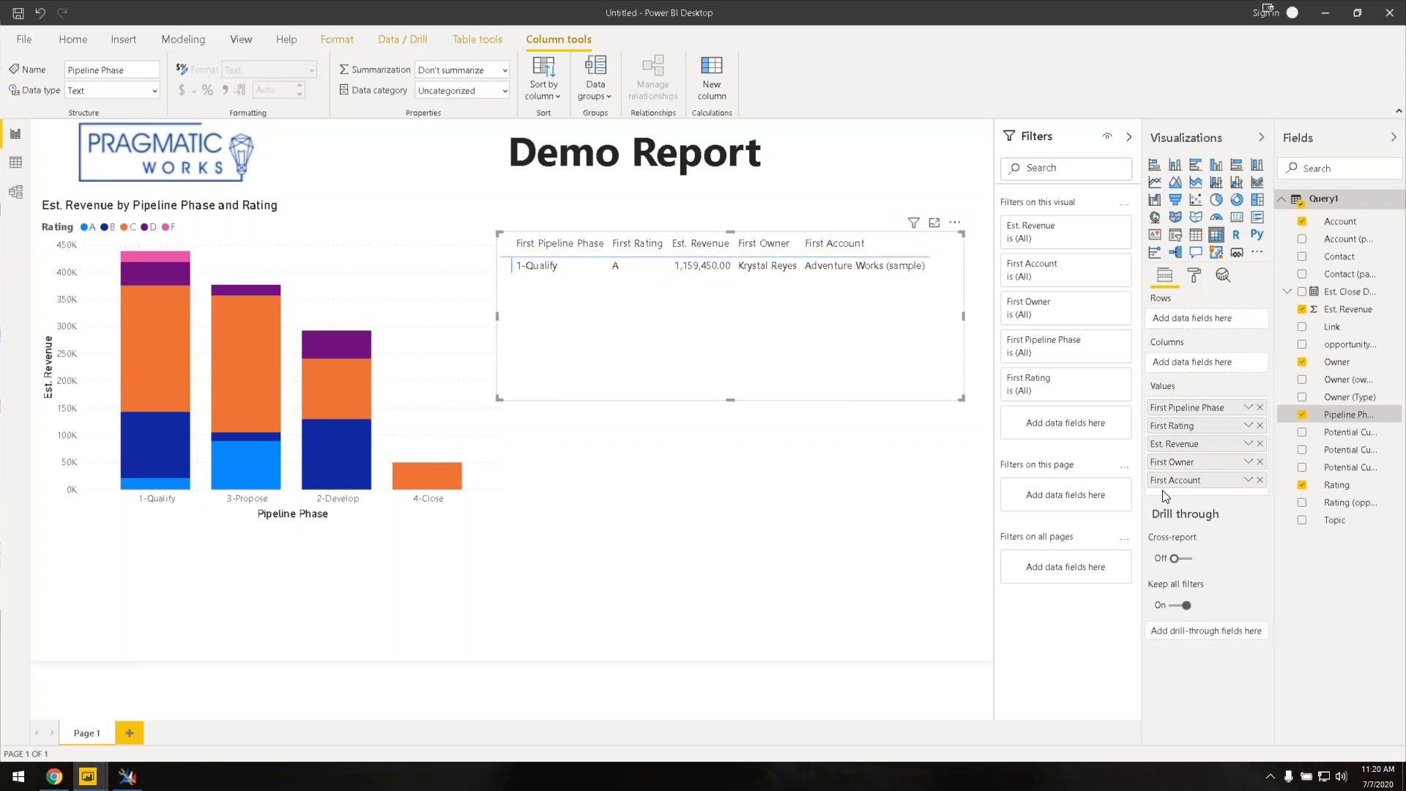
drag(1179, 480, 1191, 319)
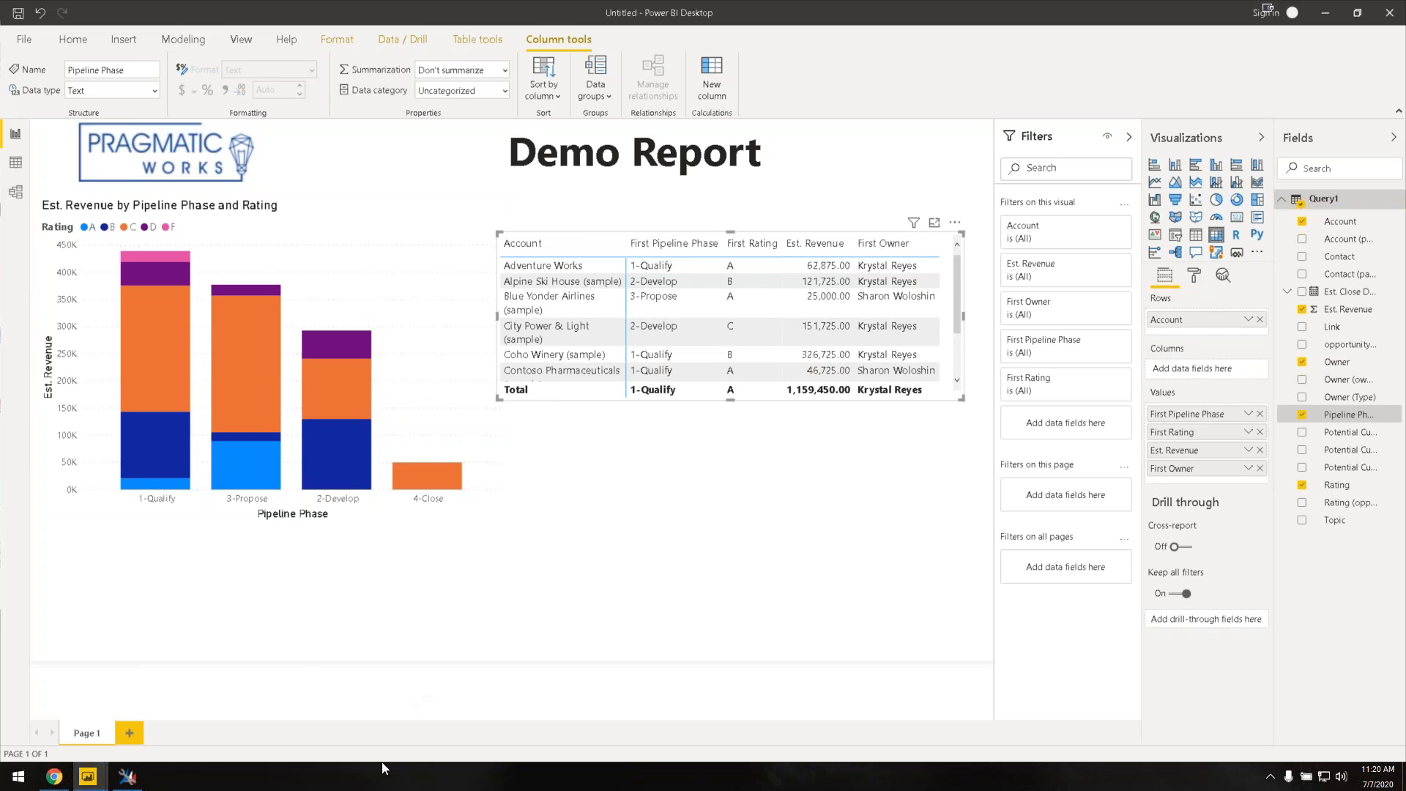
Step: Bring up the finished Report Demo window with its Deal Details table and four slicers
mouse_move(110, 784)
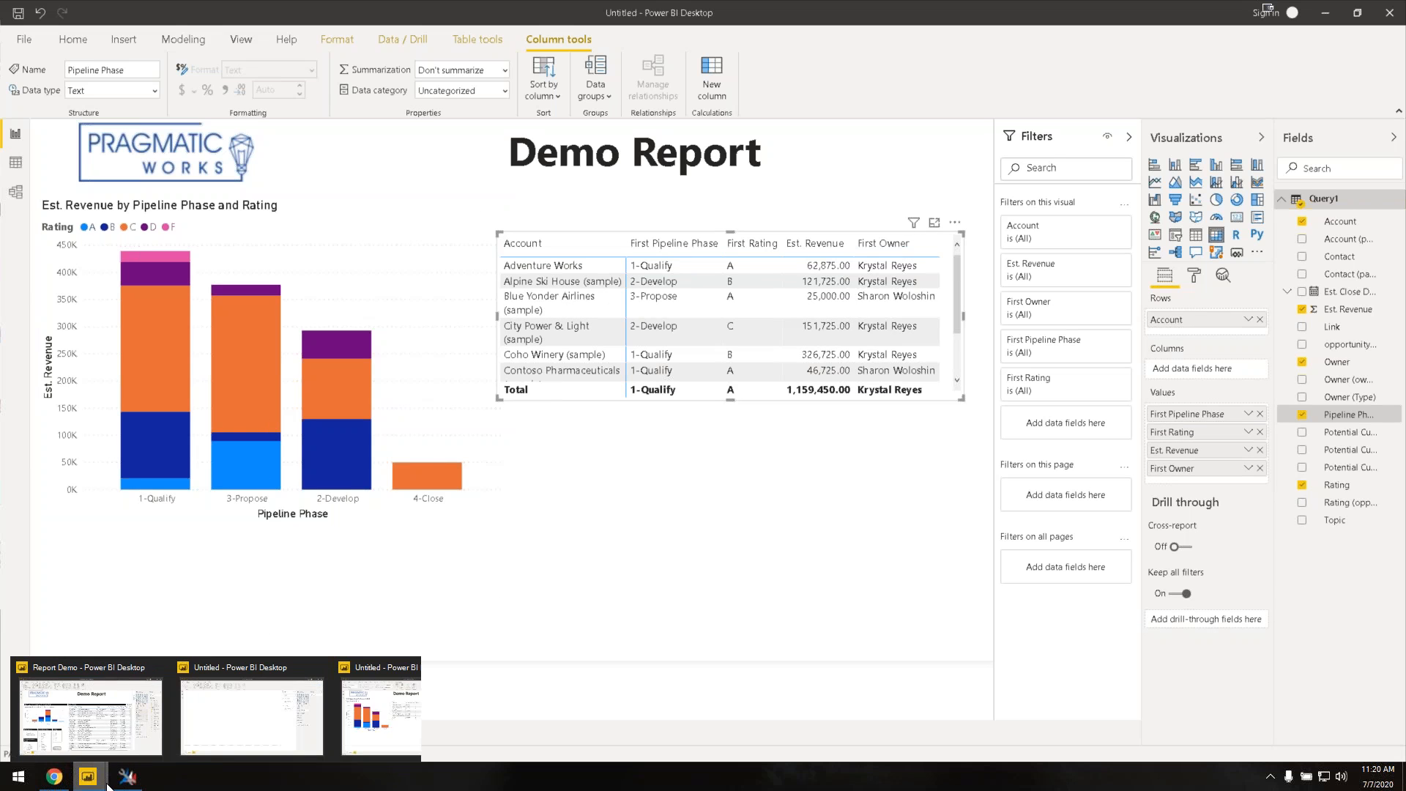
click(93, 742)
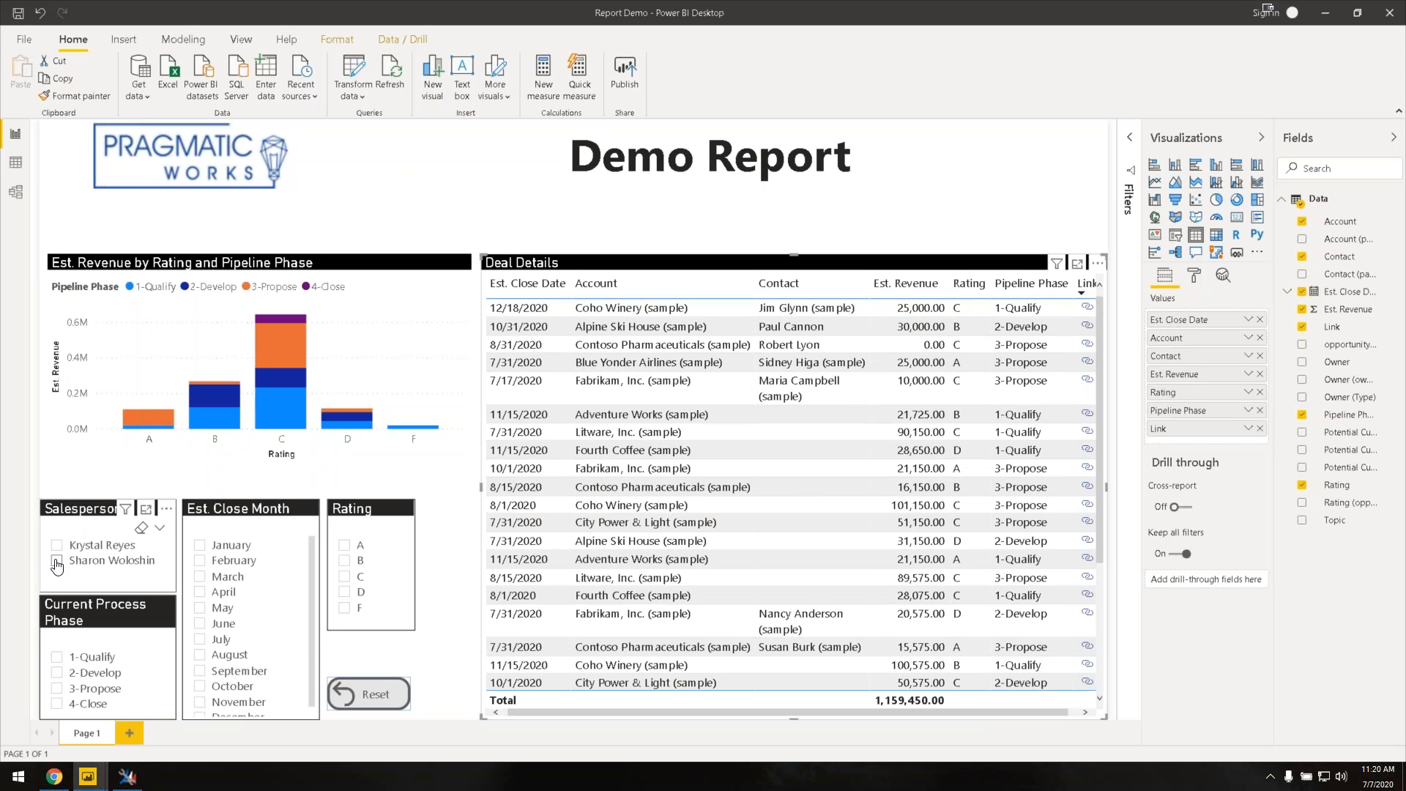
Step: Slice to the second salesperson, July–August closes and ratings C and D, then highlight and clear the Litware deal
click(57, 562)
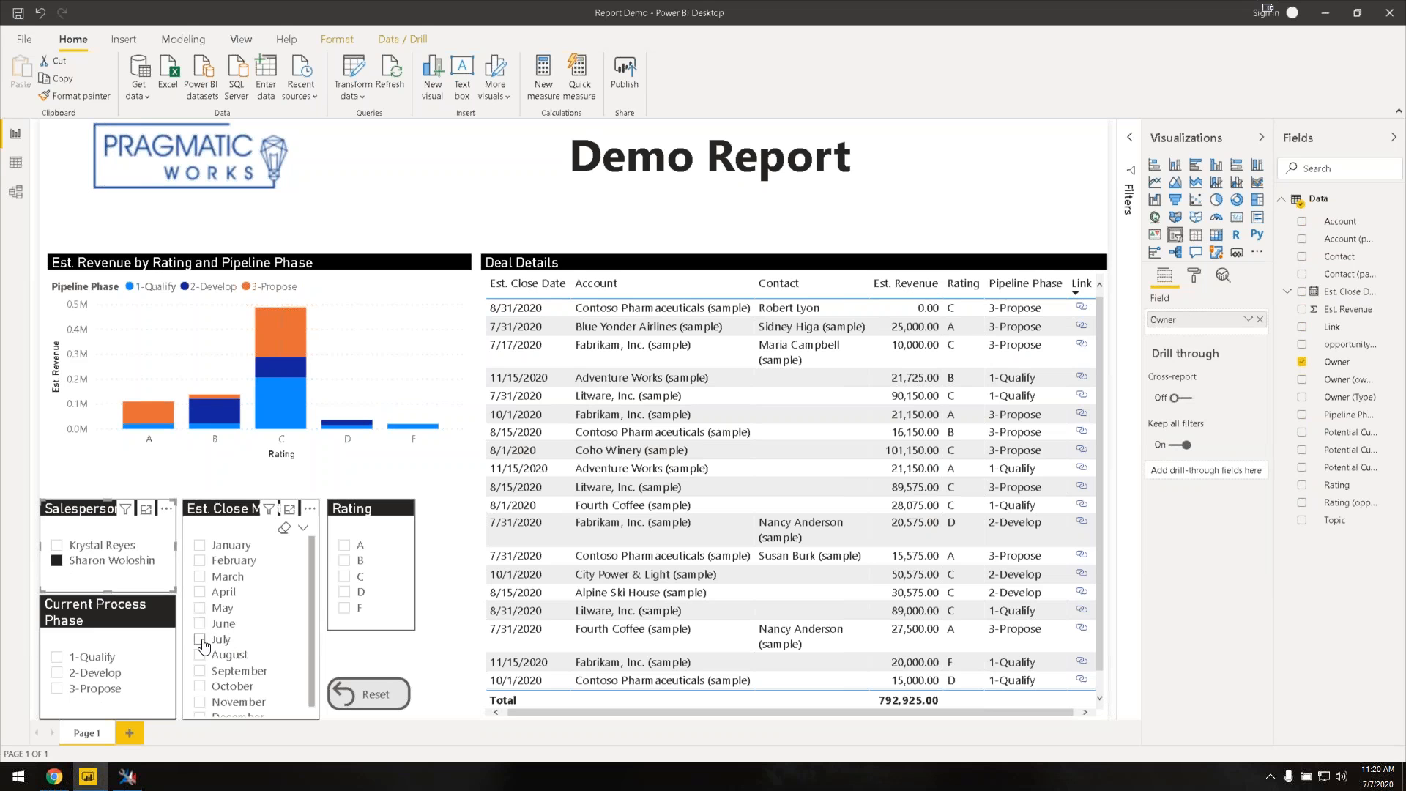
click(203, 655)
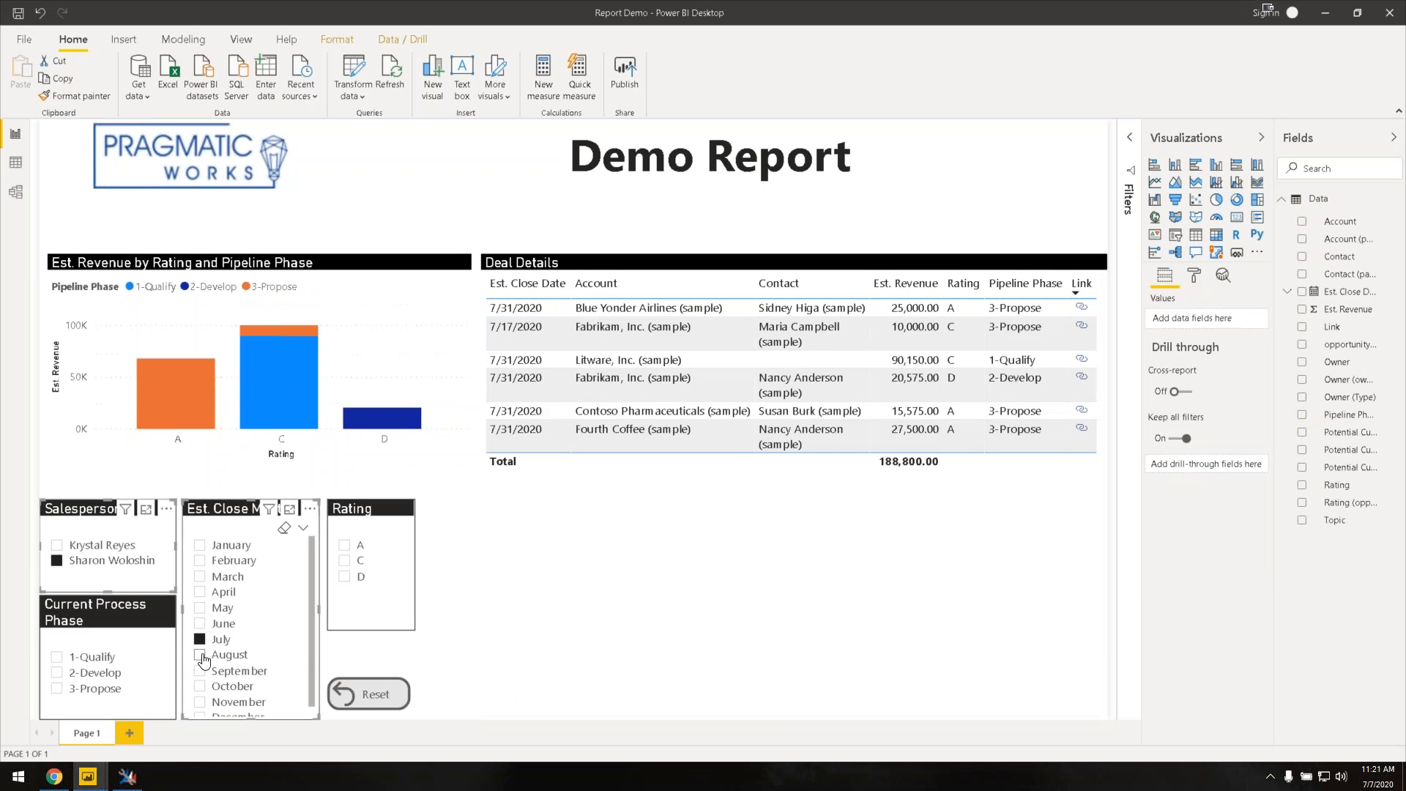
ctrl+click(205, 656)
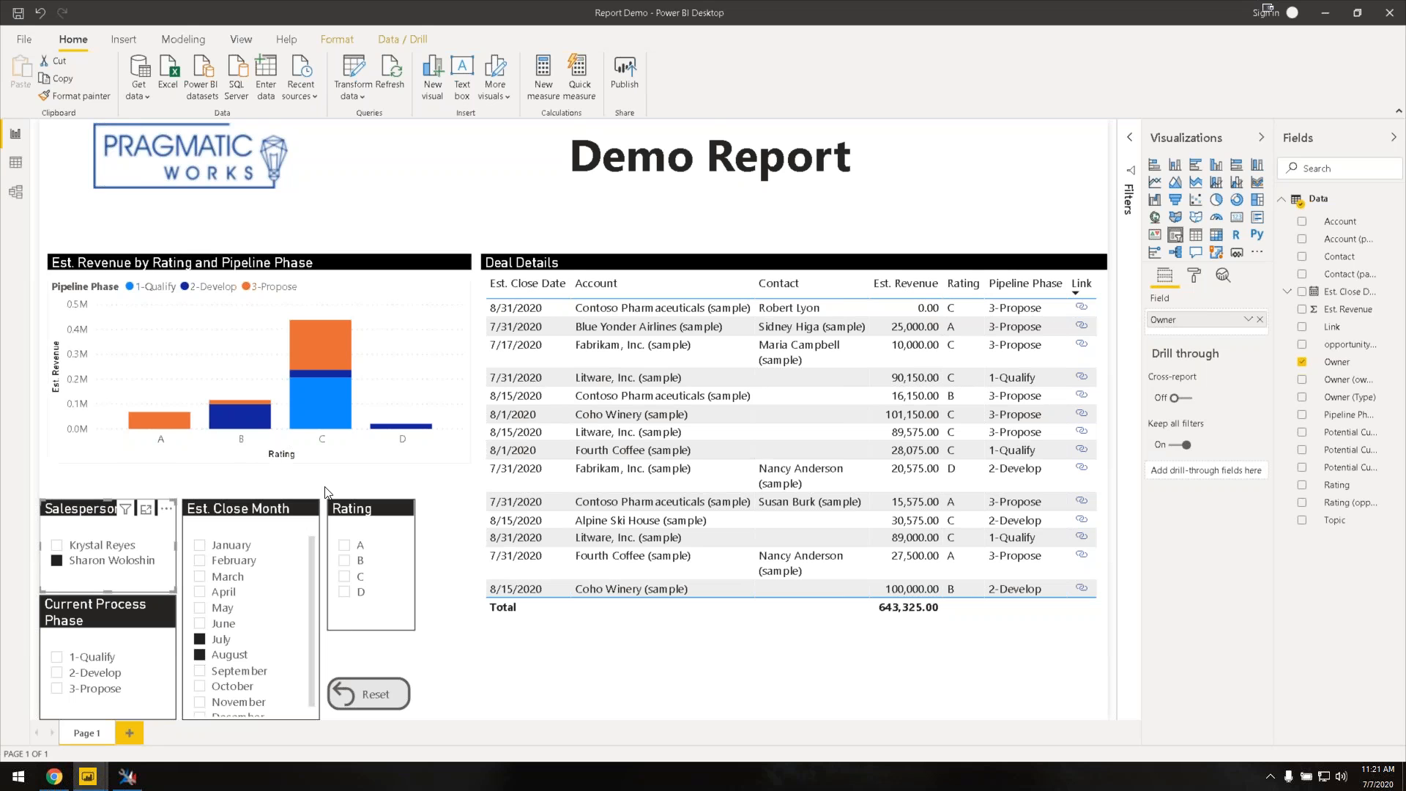
click(347, 580)
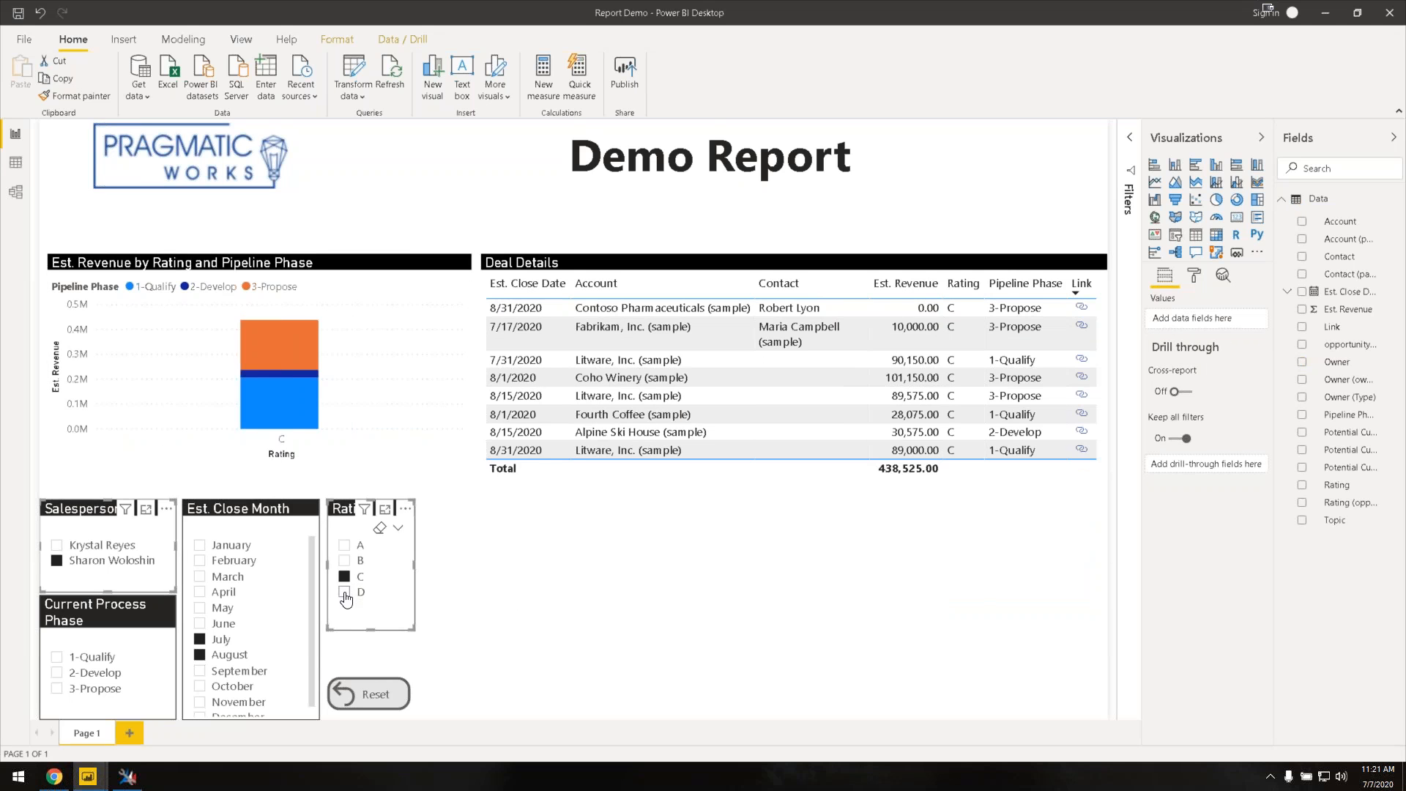
click(345, 592)
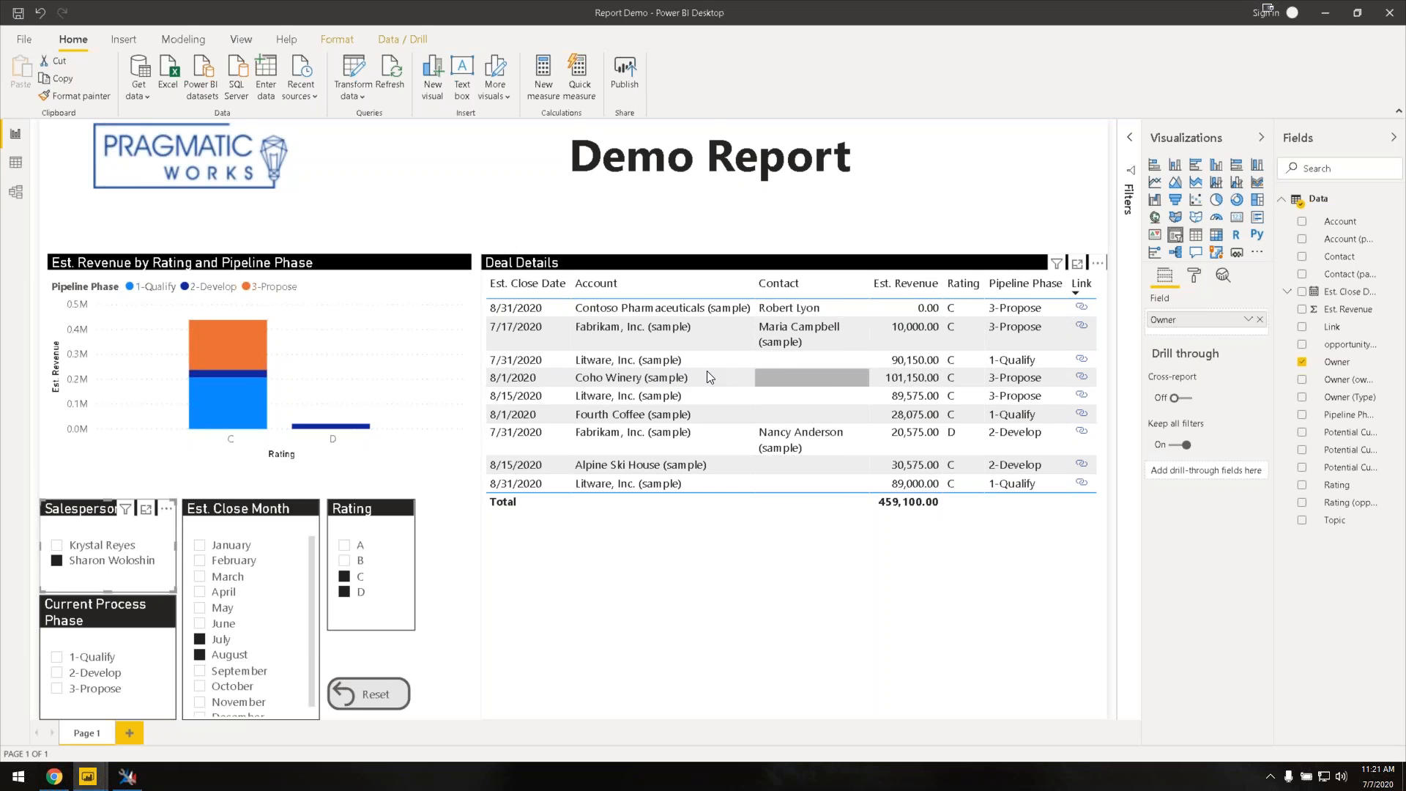
click(627, 364)
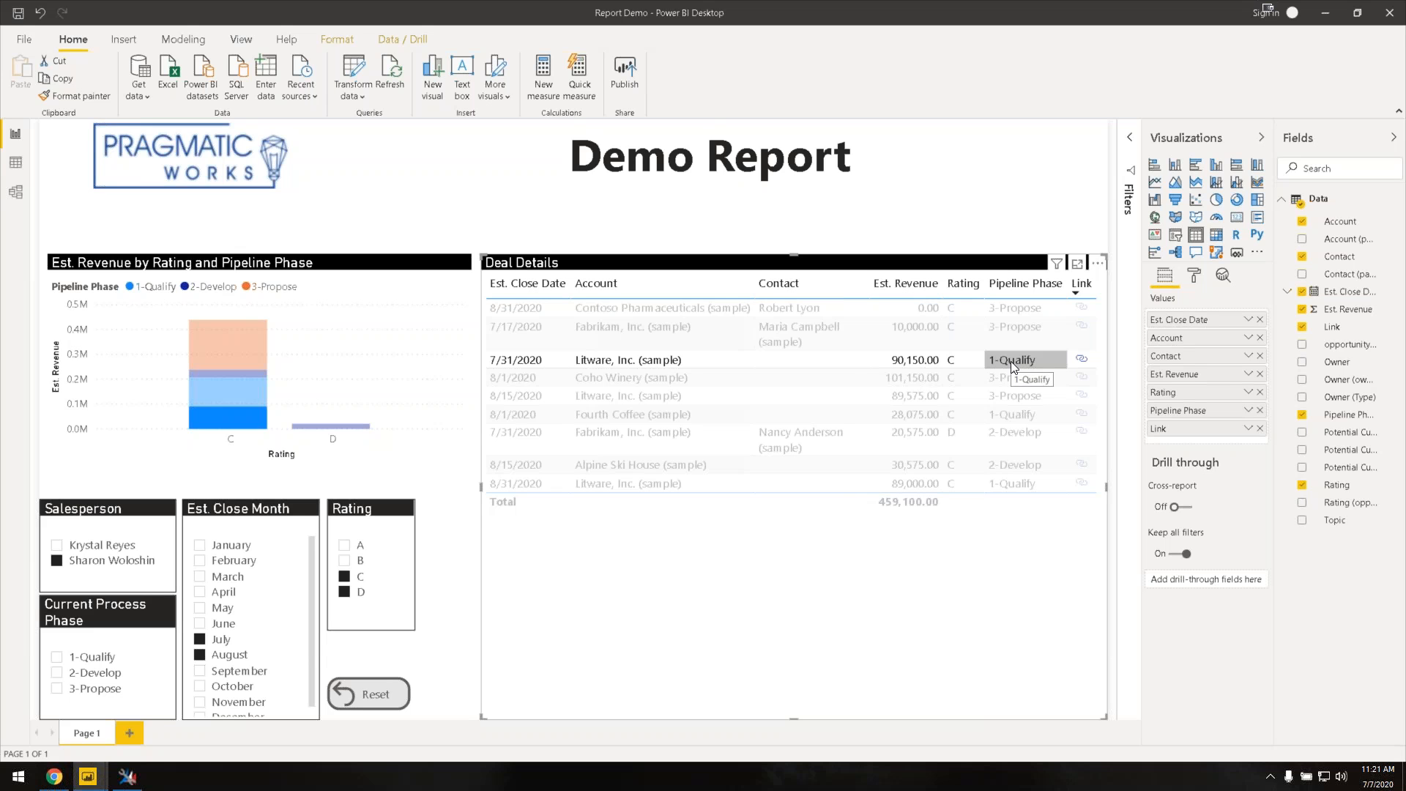
click(537, 366)
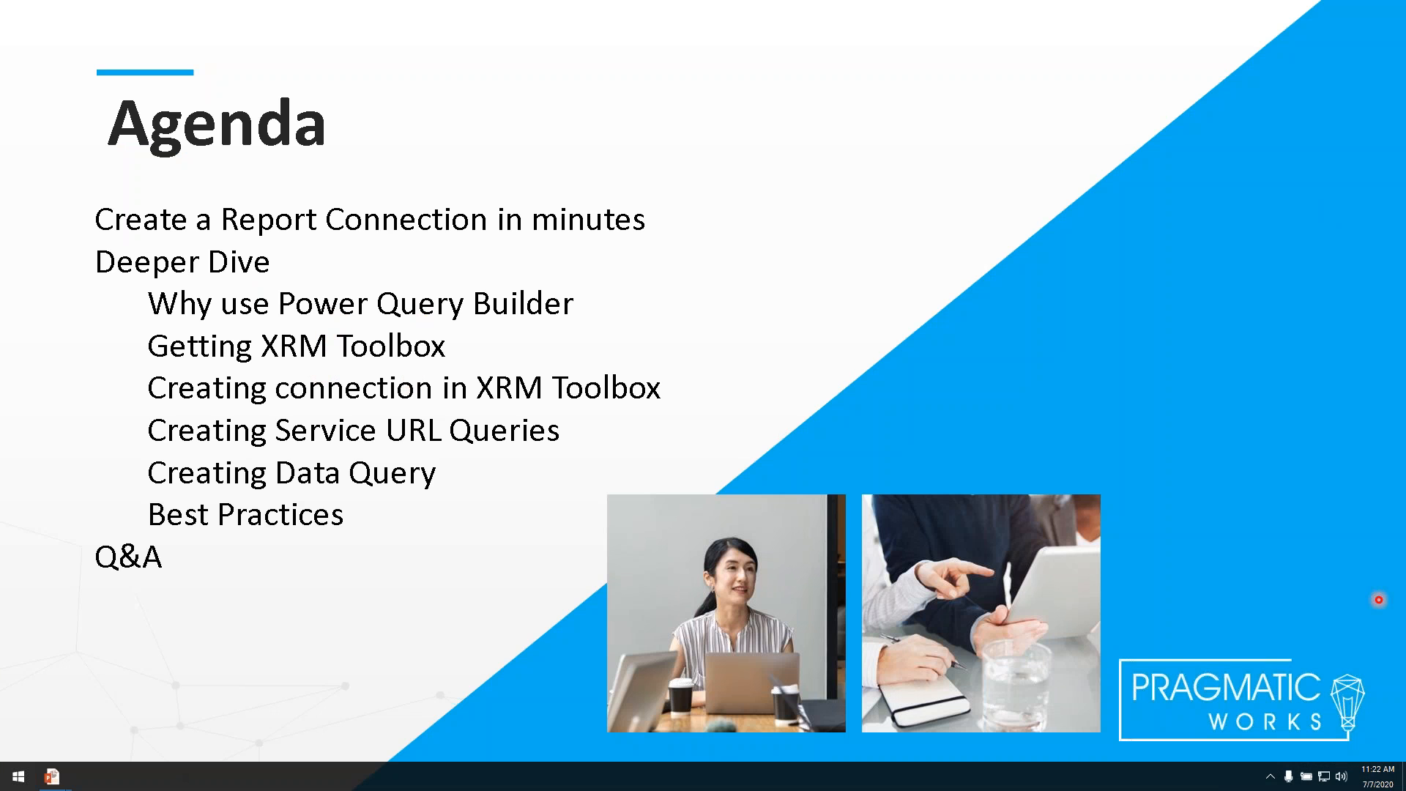
Step: Advance past the Demo slide to the 'Three Ways to Connect Power BI to D365/CDS' slide
key(Right)
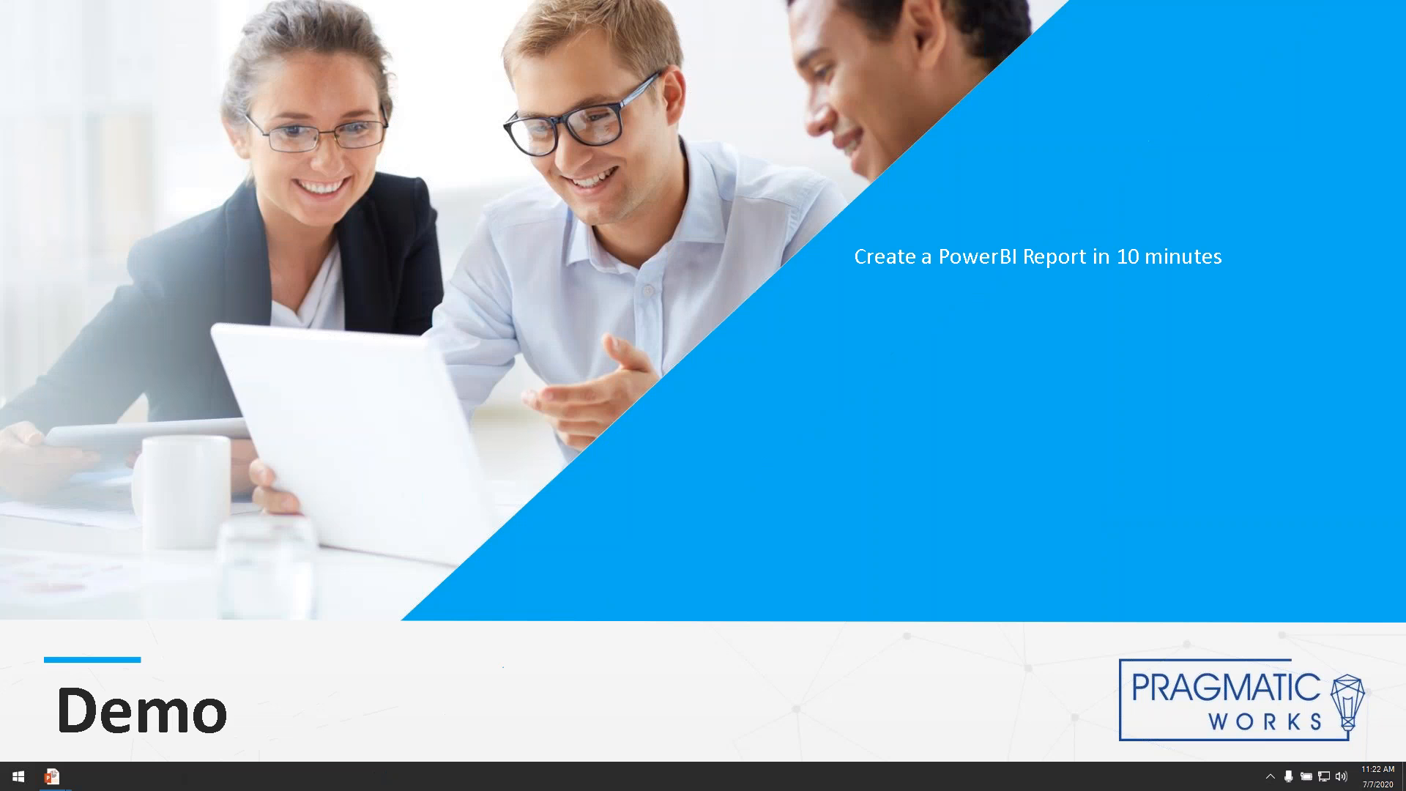
key(Right)
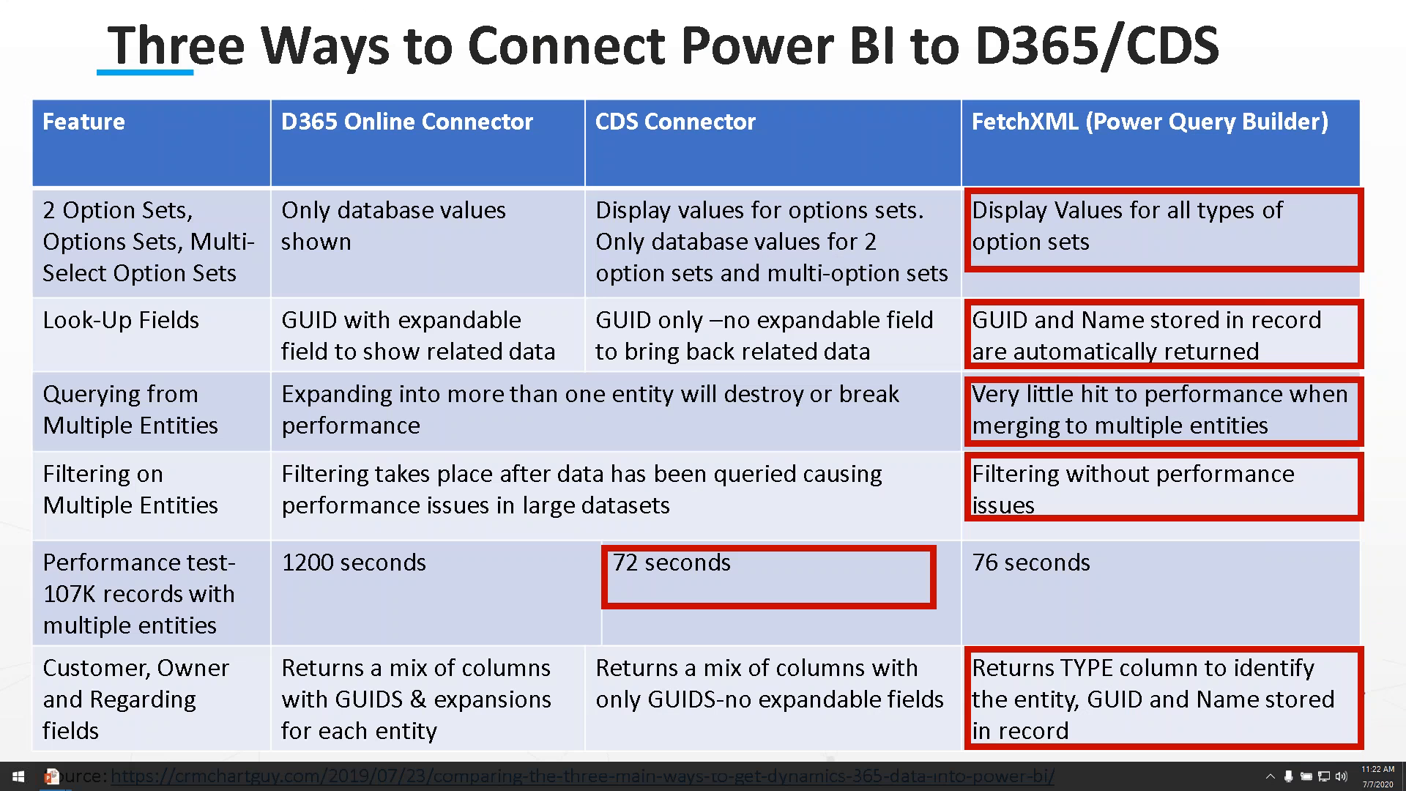
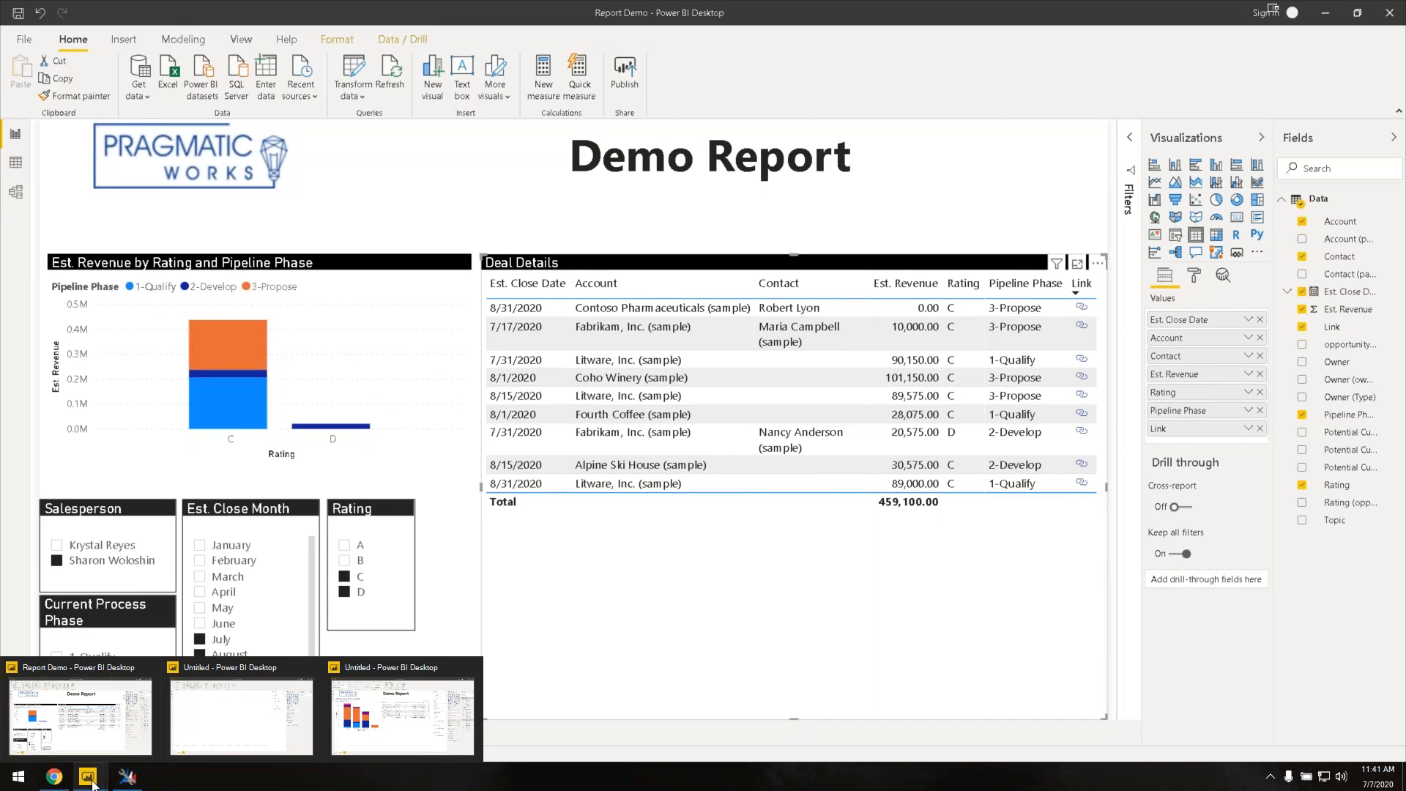
Step: Open a new Chrome browser window from the taskbar over the Power BI report
click(57, 778)
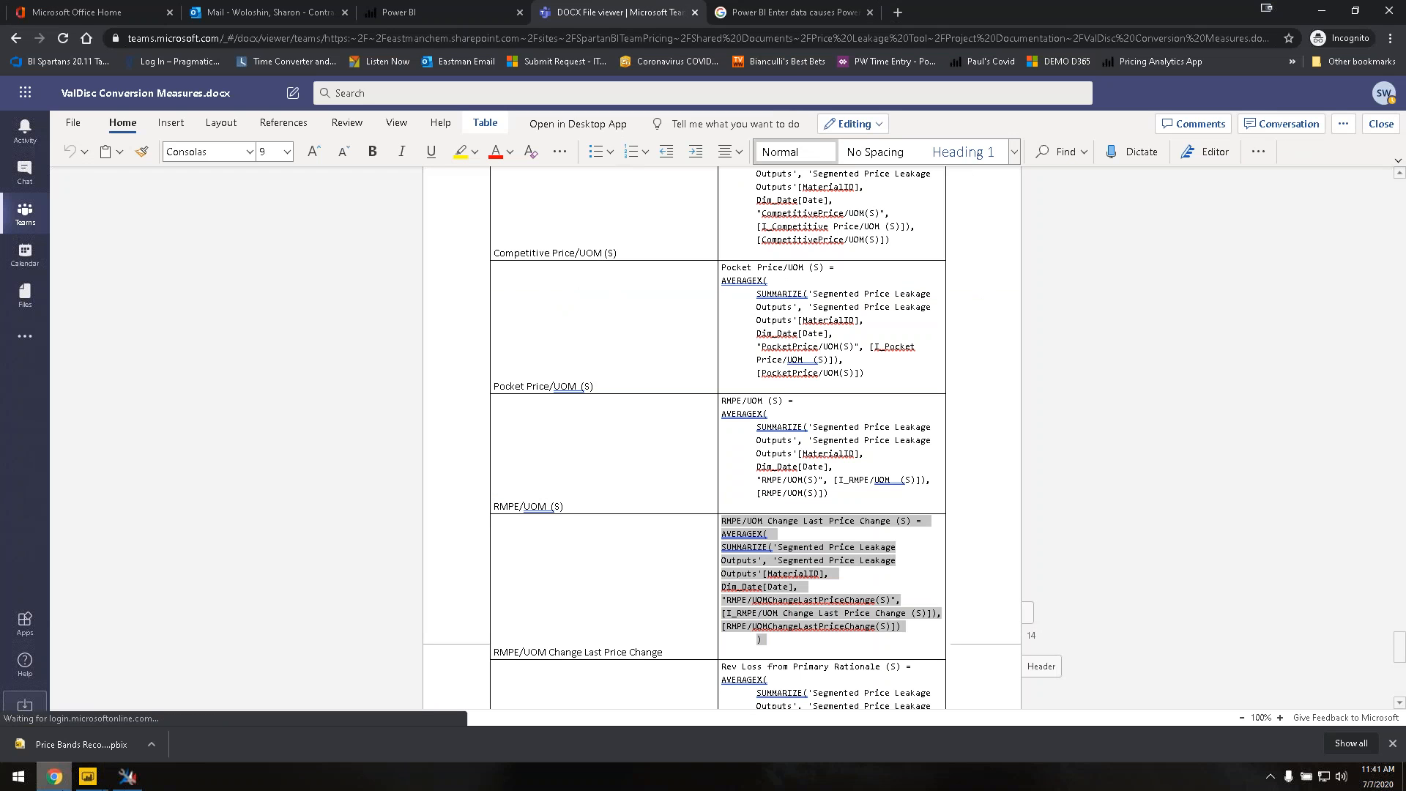
click(55, 778)
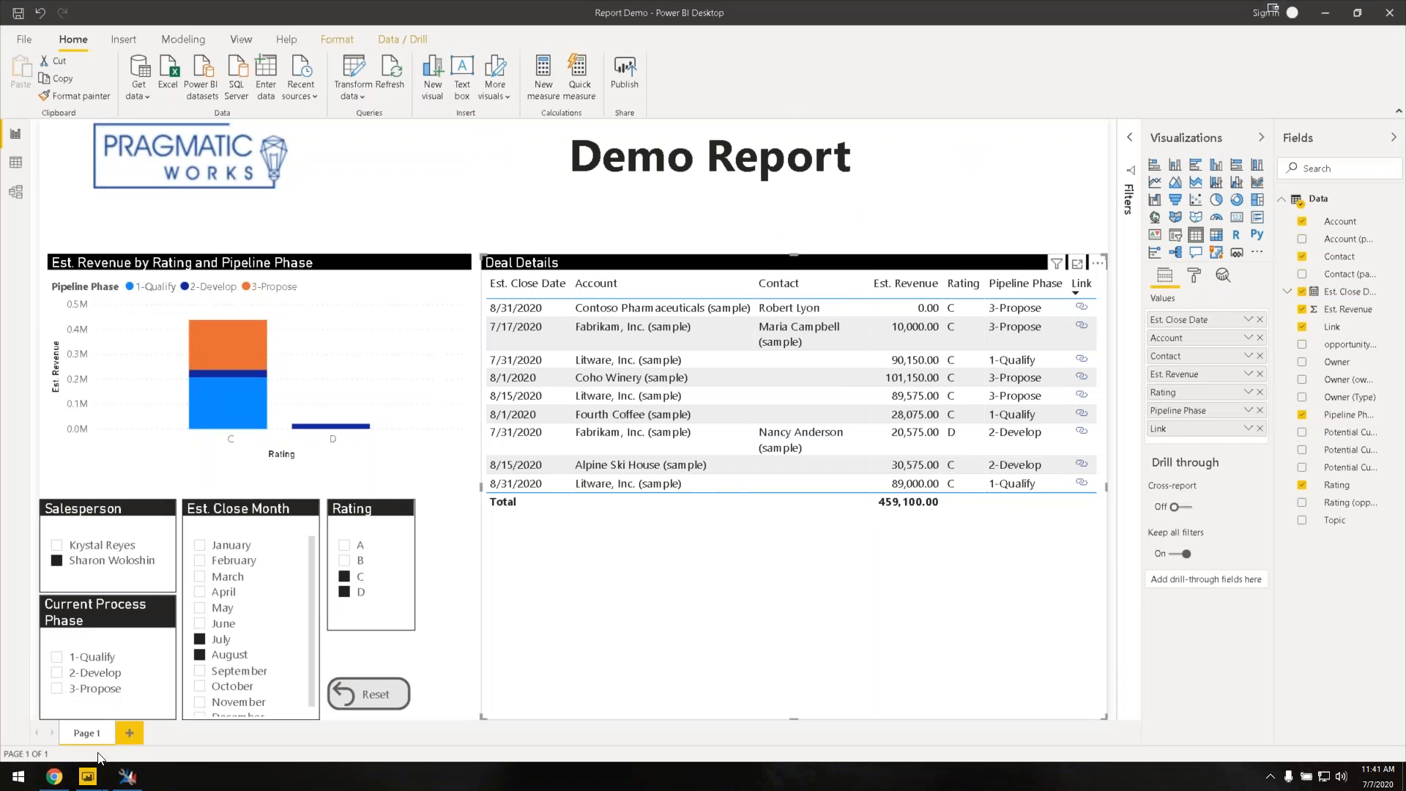
right_click(56, 778)
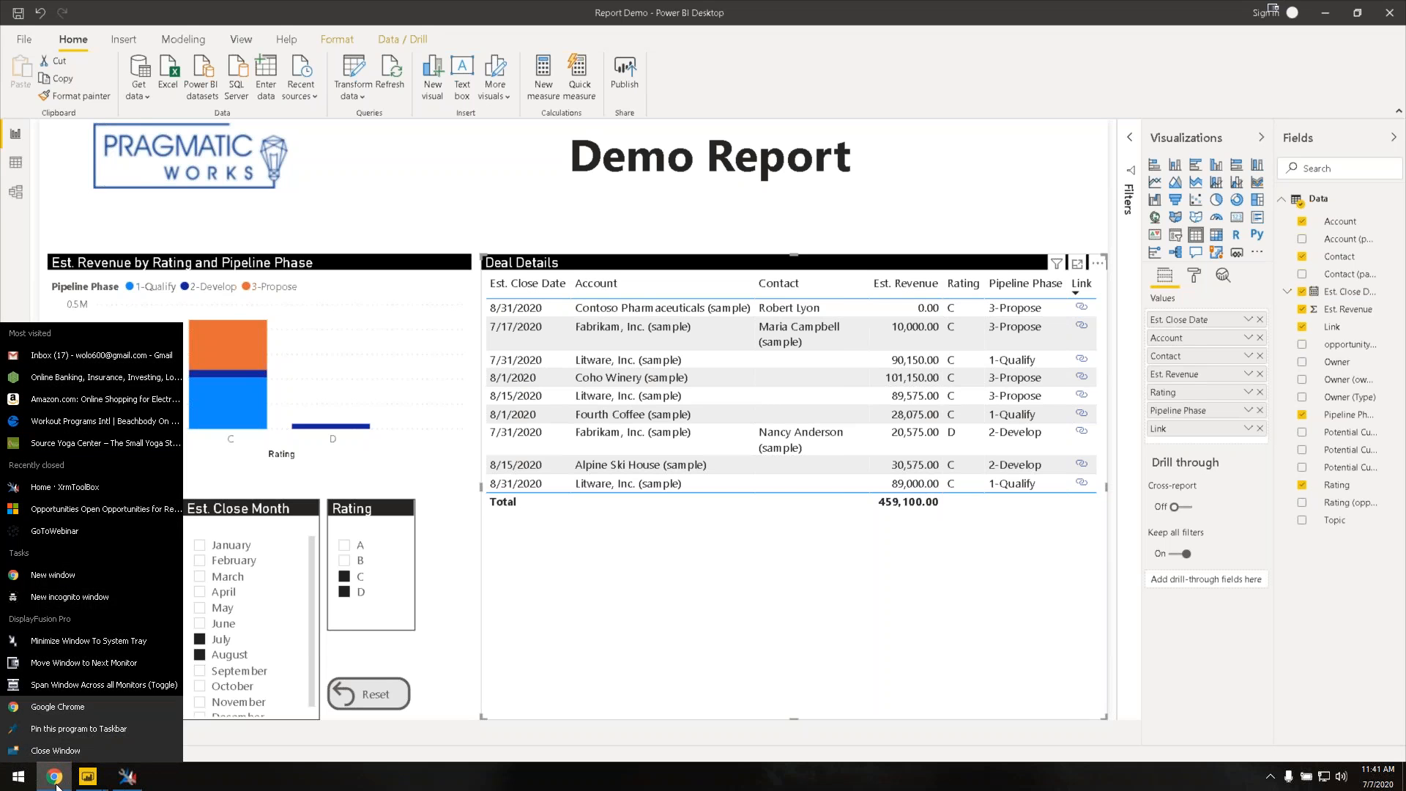
click(83, 578)
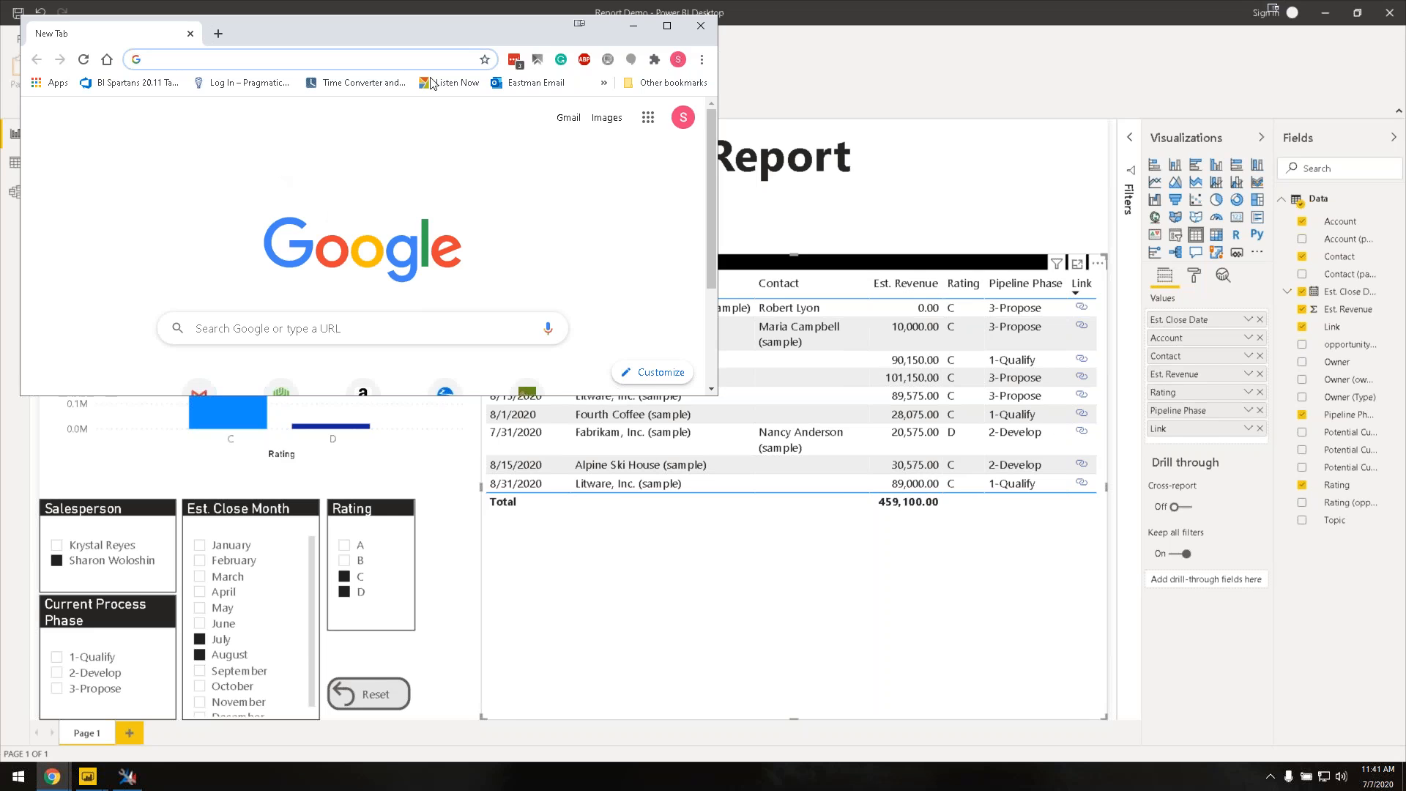
Step: Maximize the new window and load the xrmtoolbox.com website
click(667, 25)
text(xrmtoolbox.com)
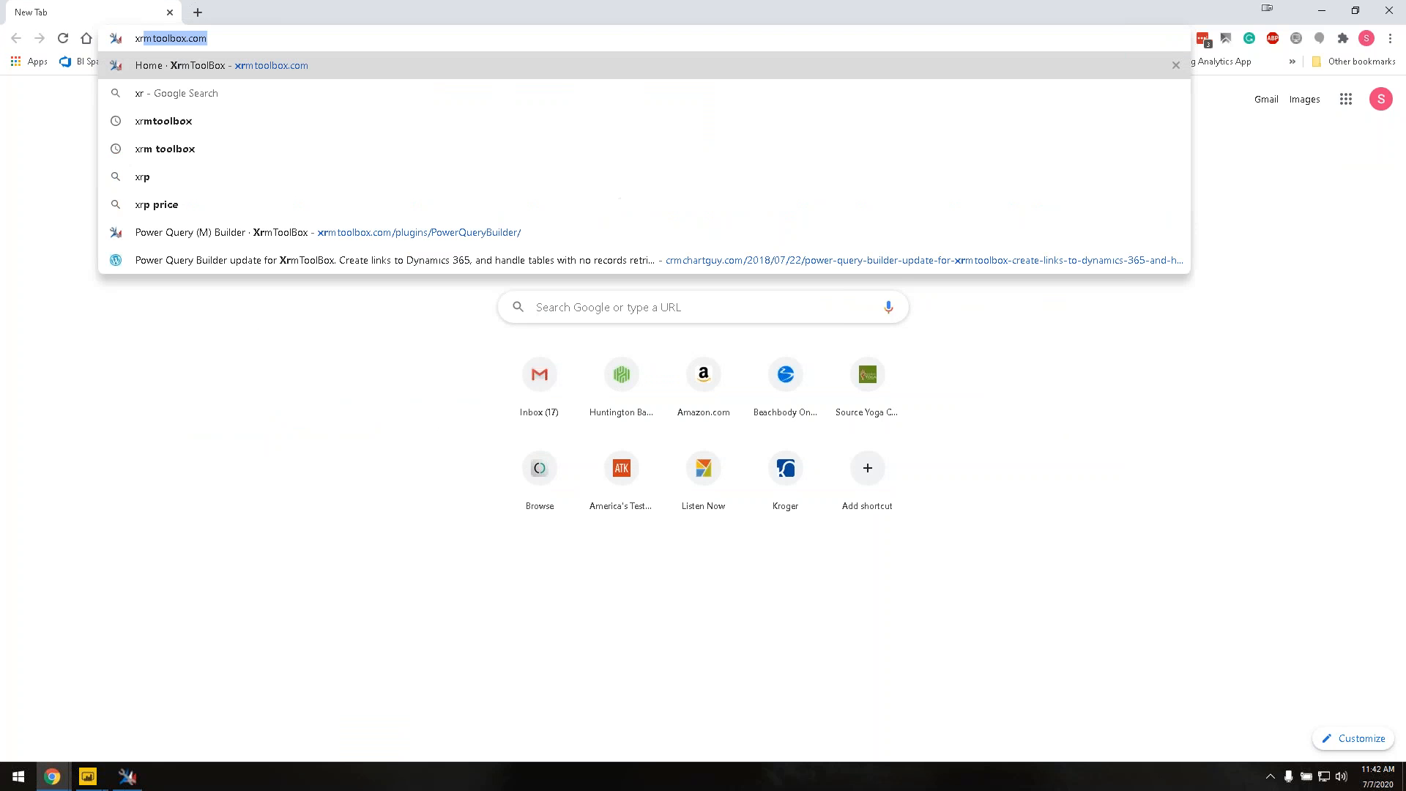
key(Return)
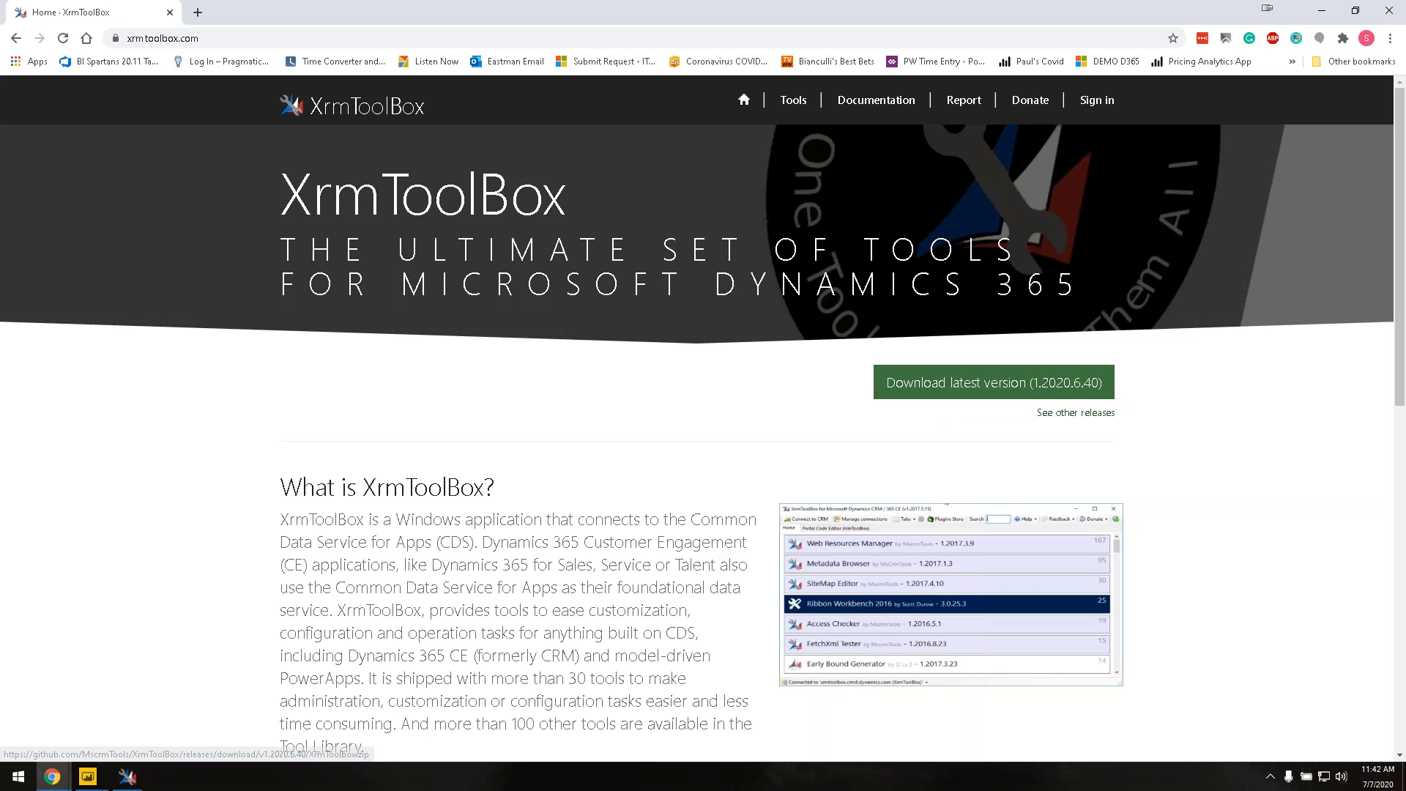
Step: Open a second tab on the DEMO D365 dashboard, then return to the XrmToolBox tab
click(198, 12)
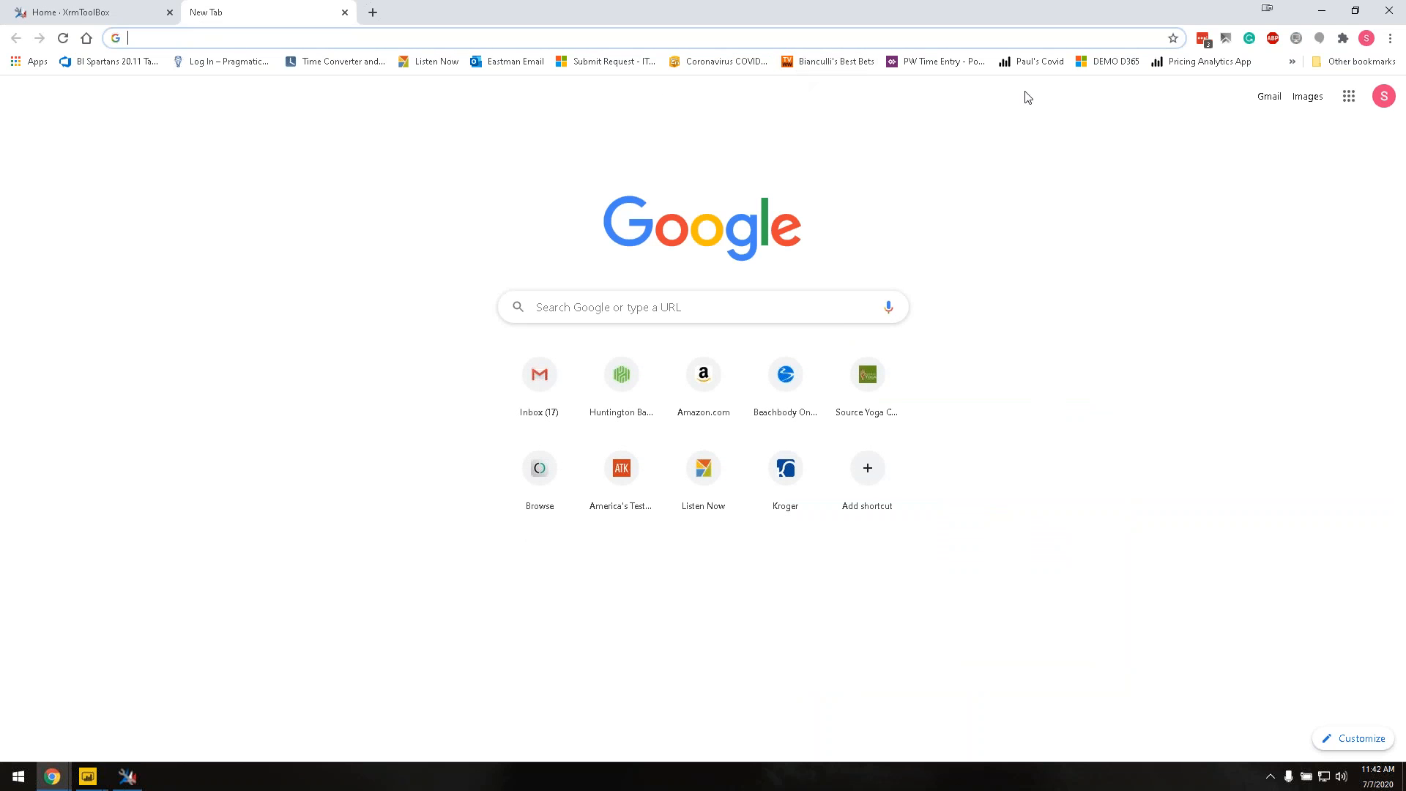
click(1115, 62)
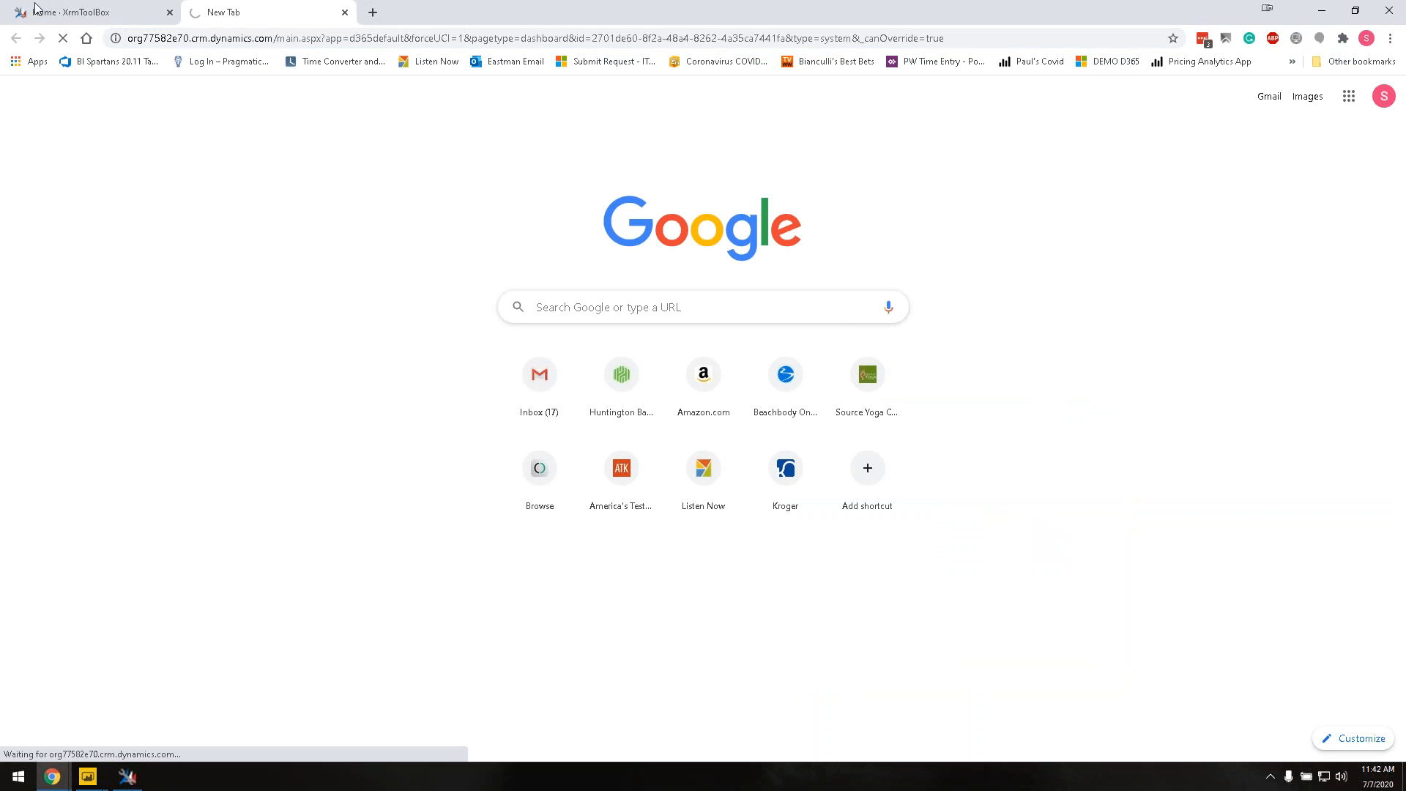
click(62, 16)
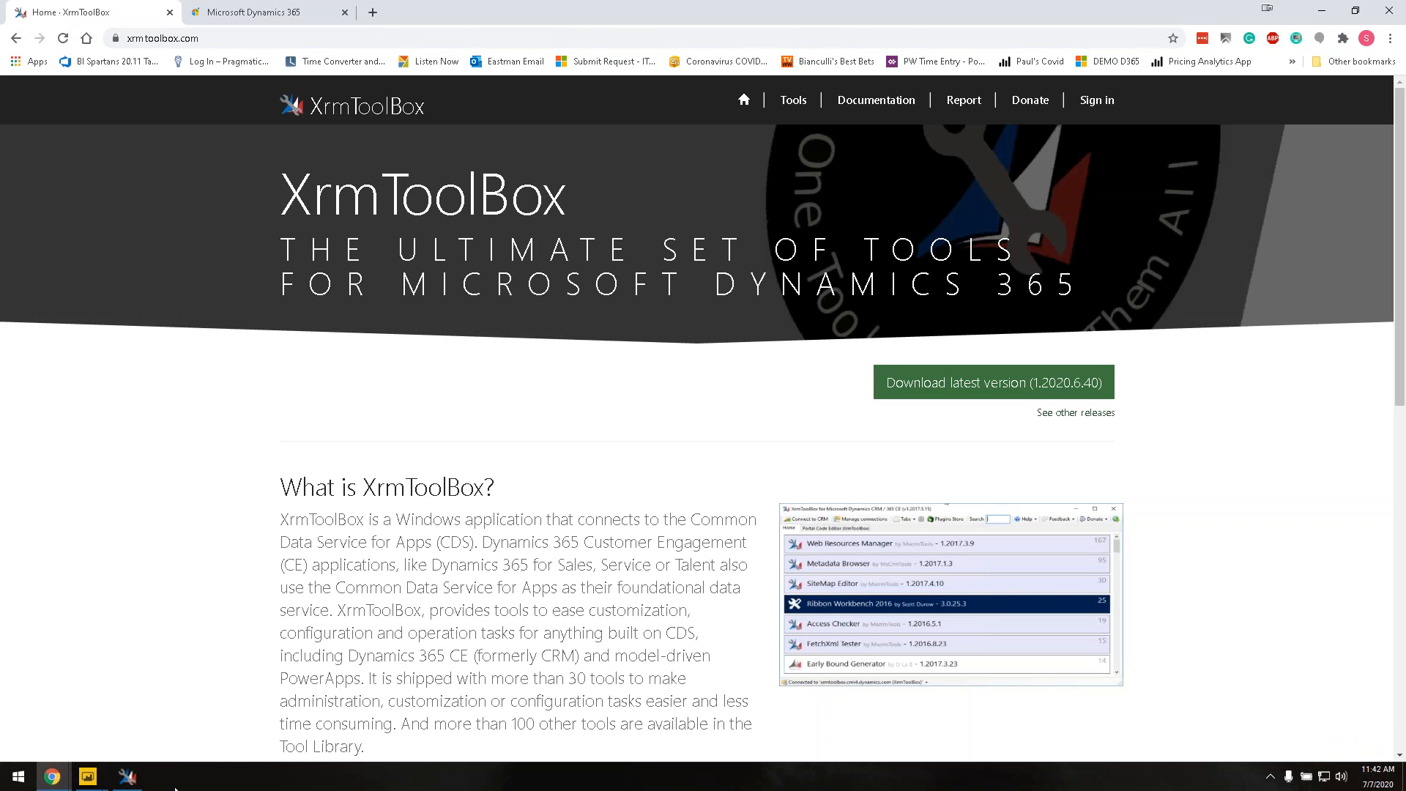
Step: Close the Power Query (M) Builder tool in XrmToolBox, confirming Yes
click(129, 778)
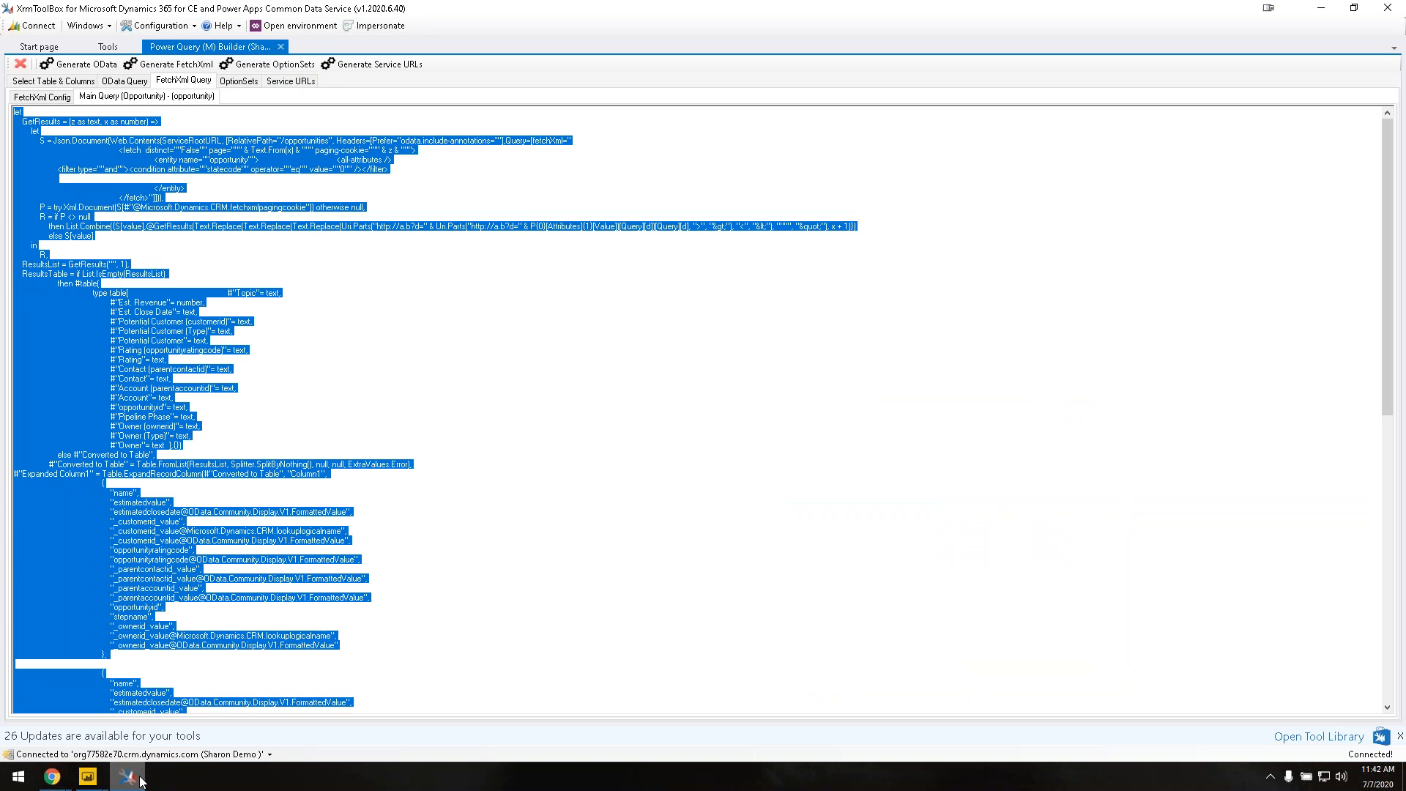
click(281, 47)
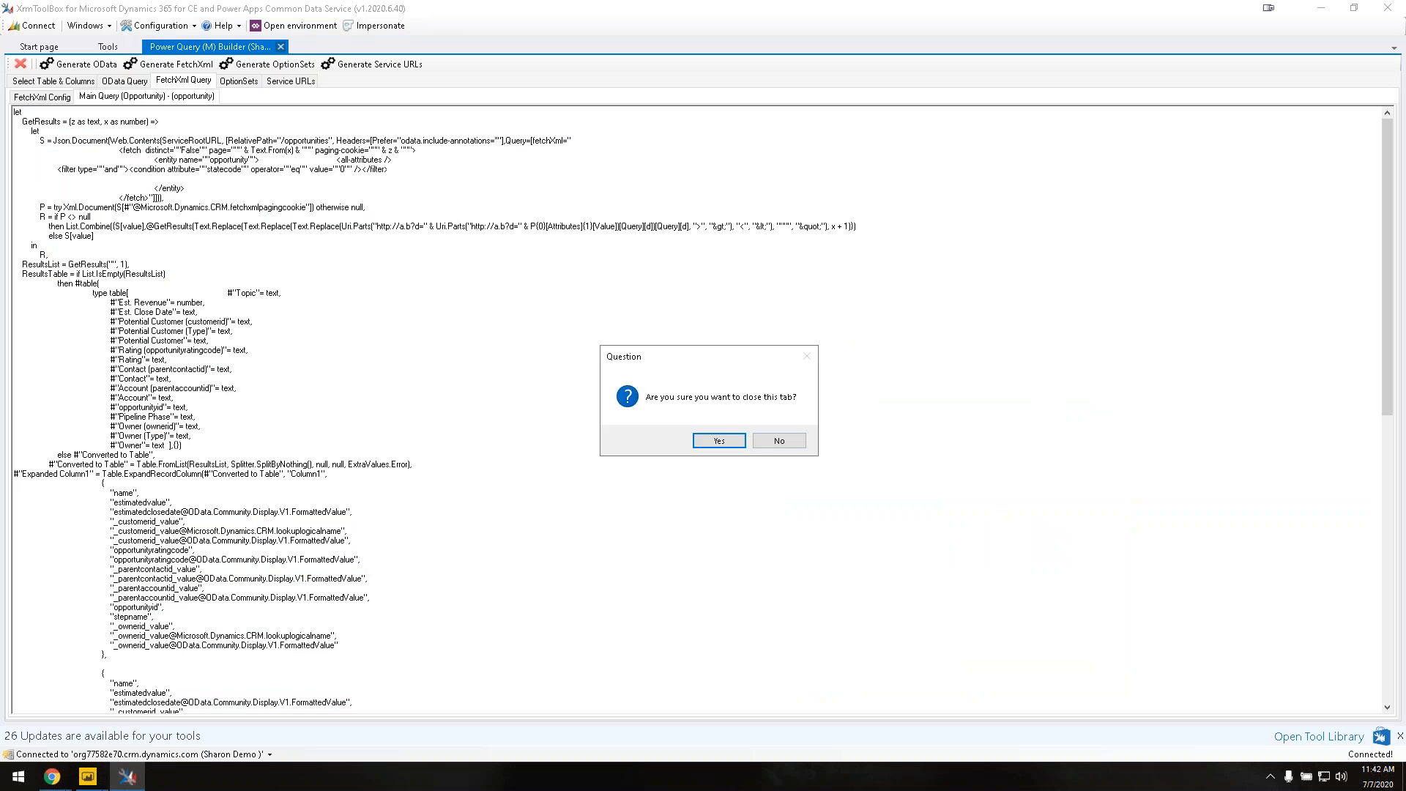
click(715, 440)
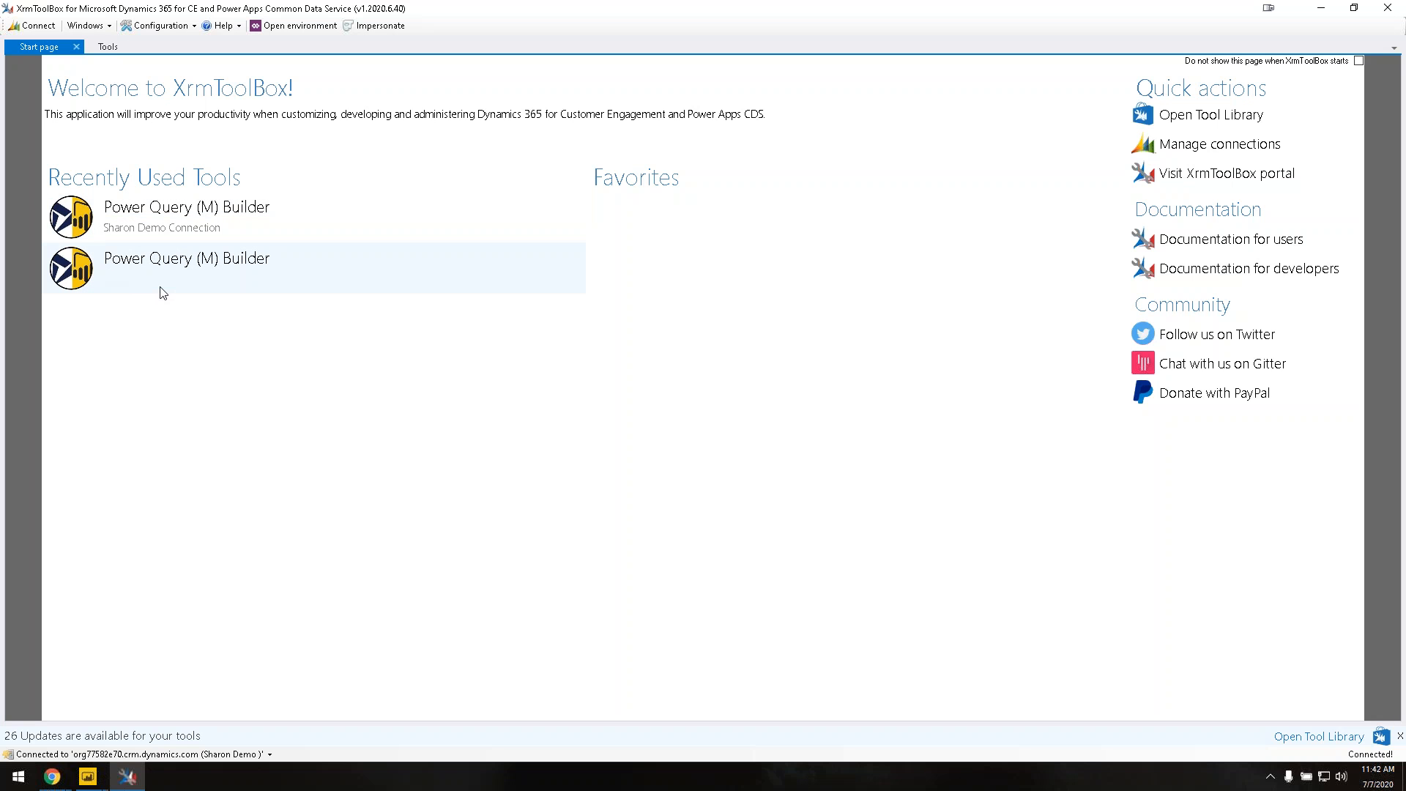
Step: Bring up the list of saved Dynamics connections with Connect
mouse_move(162, 292)
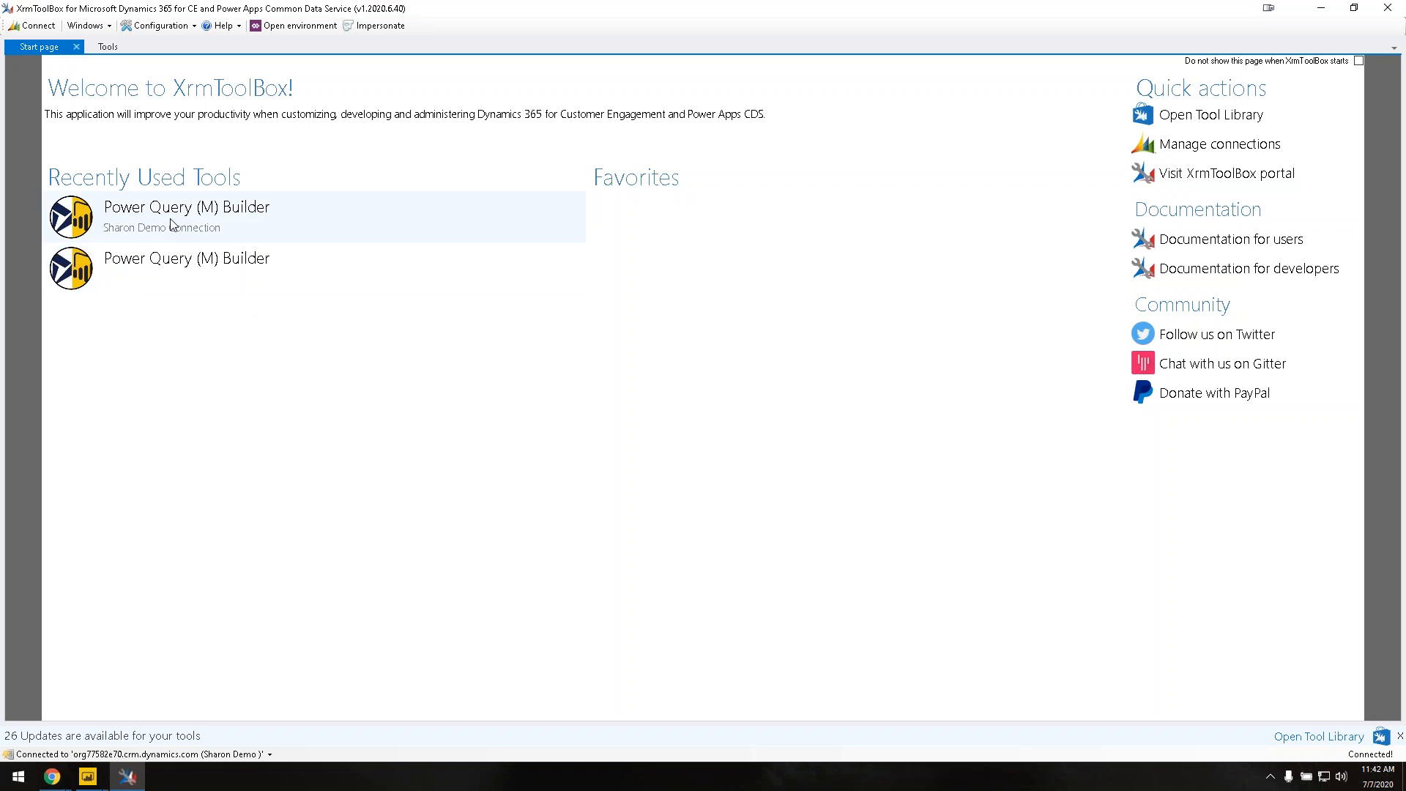
mouse_move(171, 225)
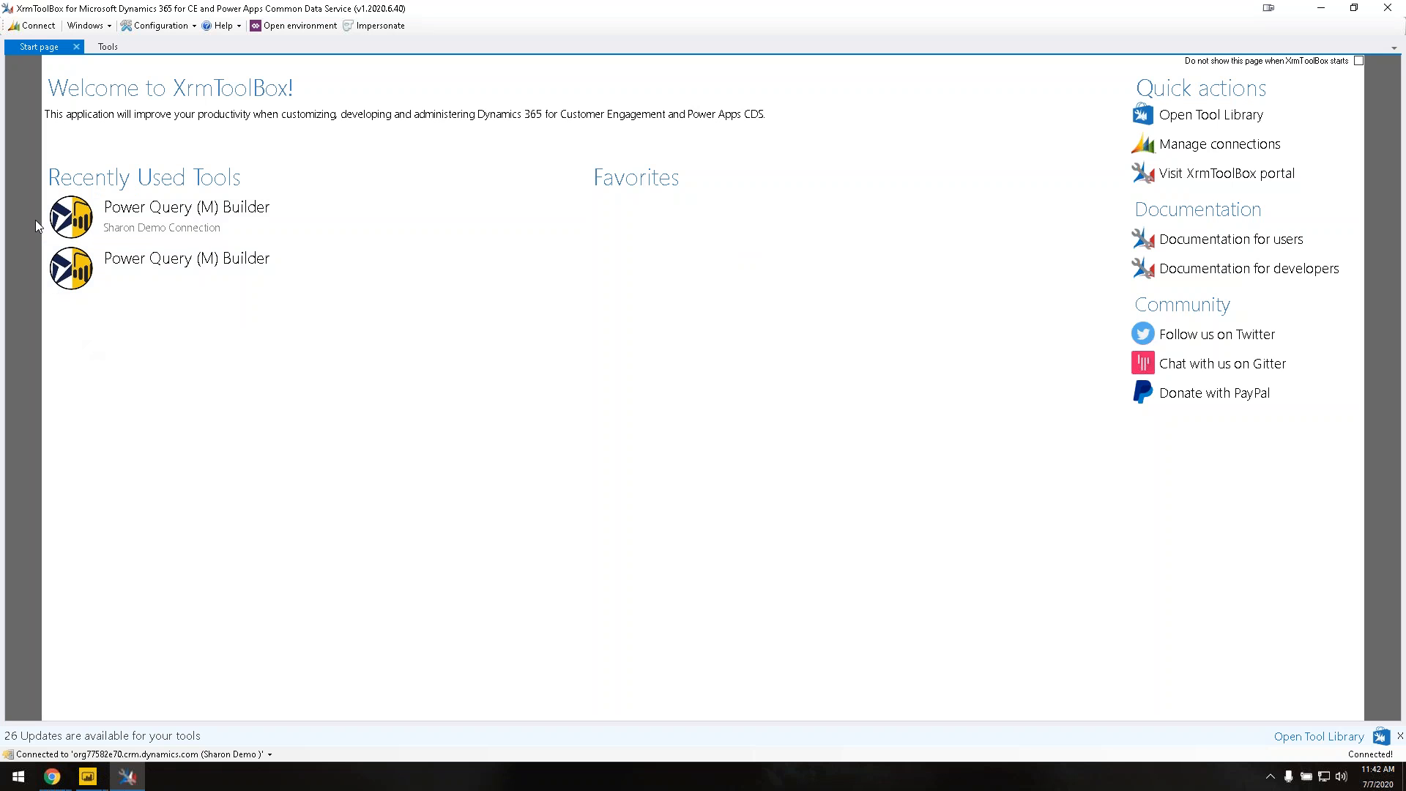
click(50, 29)
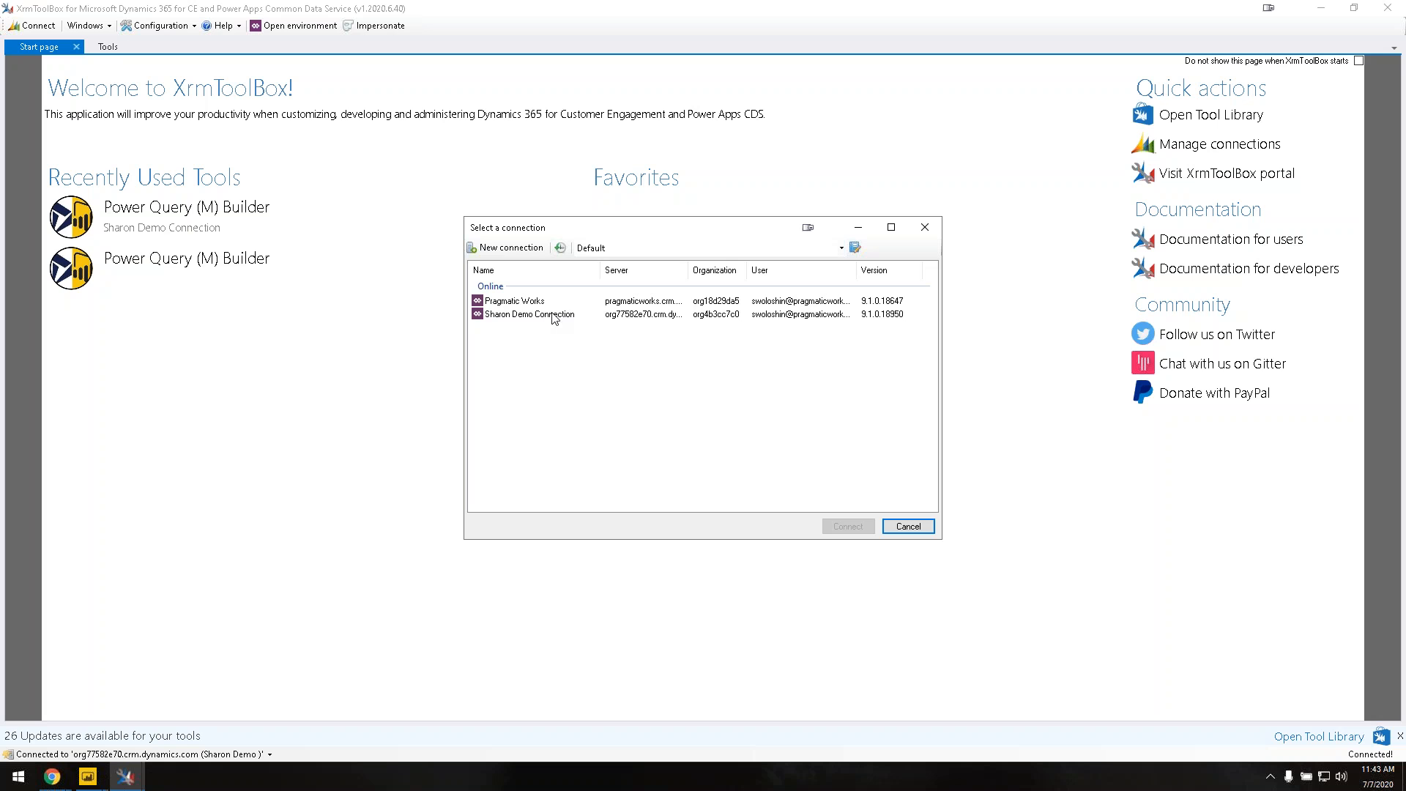
Step: Start a new XrmToolBox connection using the Connection Wizard
click(503, 253)
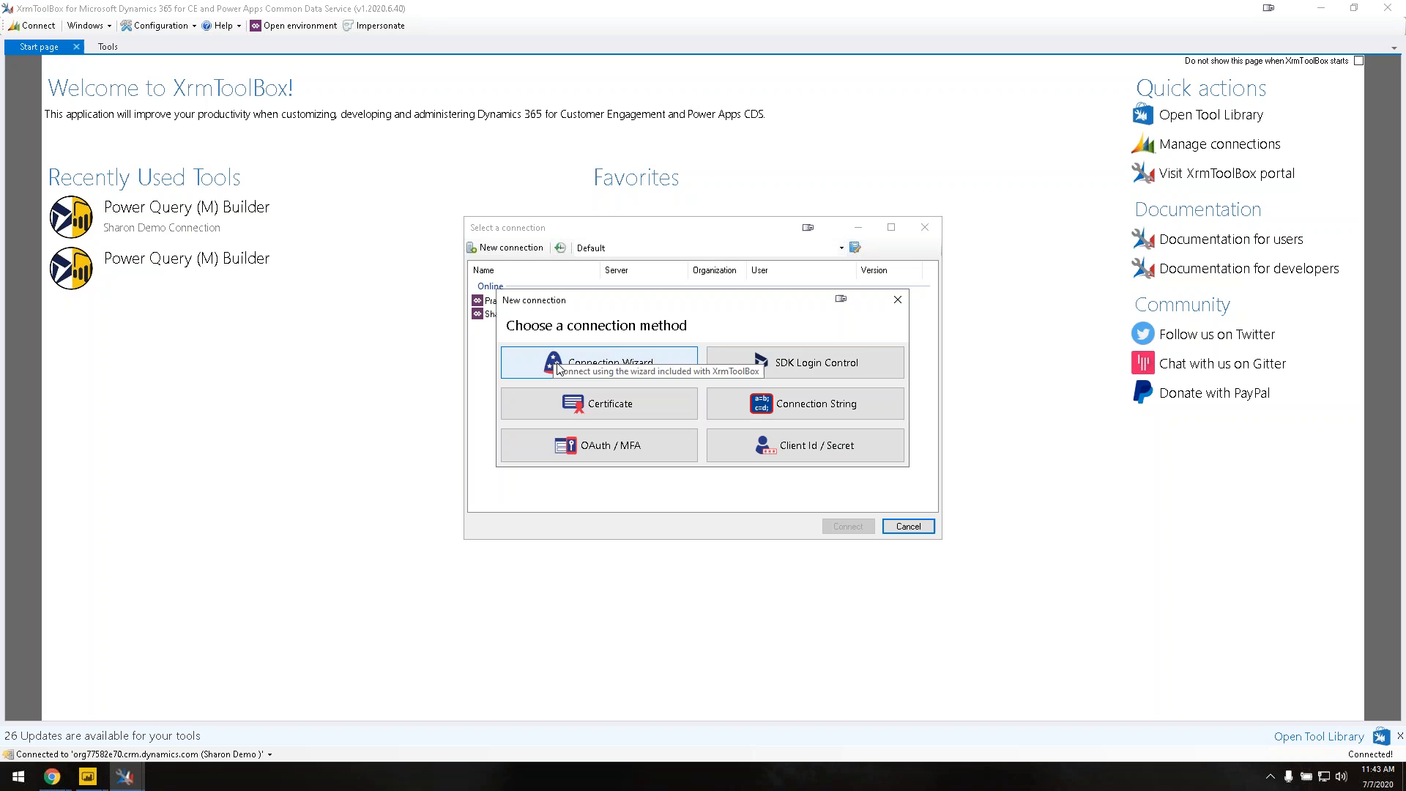
click(599, 366)
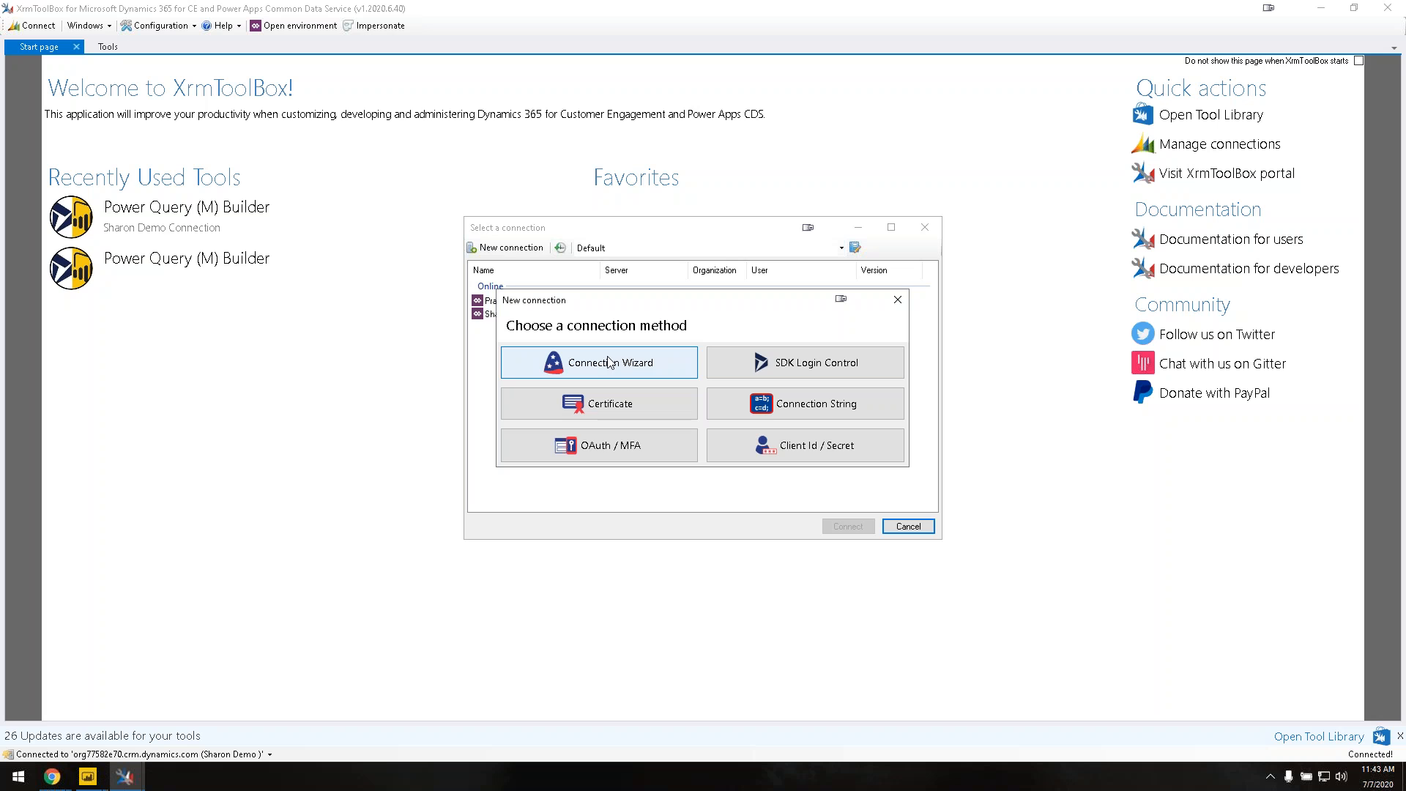
click(607, 365)
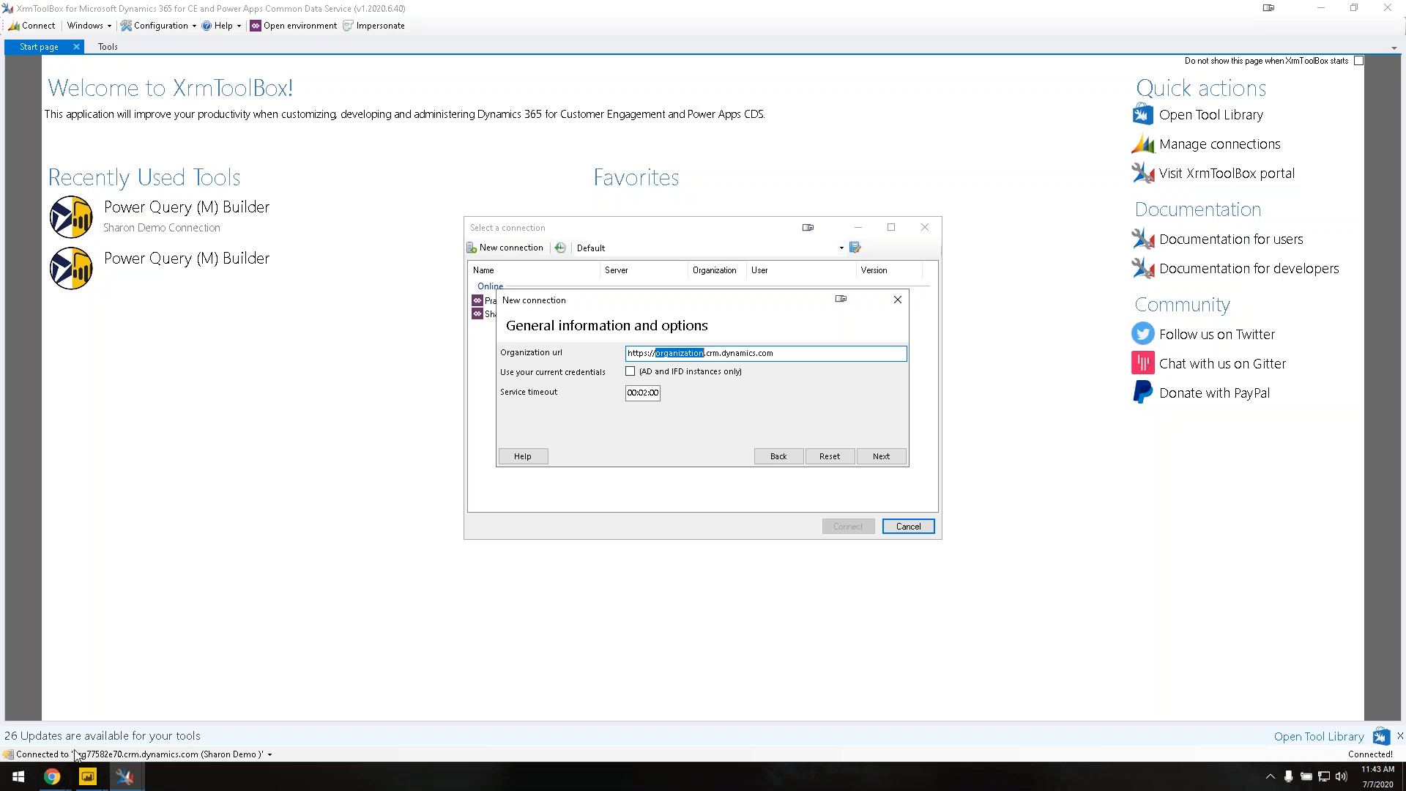
Step: Switch to Chrome's Dynamics 365 tab showing the Sales Activity Social Dashboard
click(61, 778)
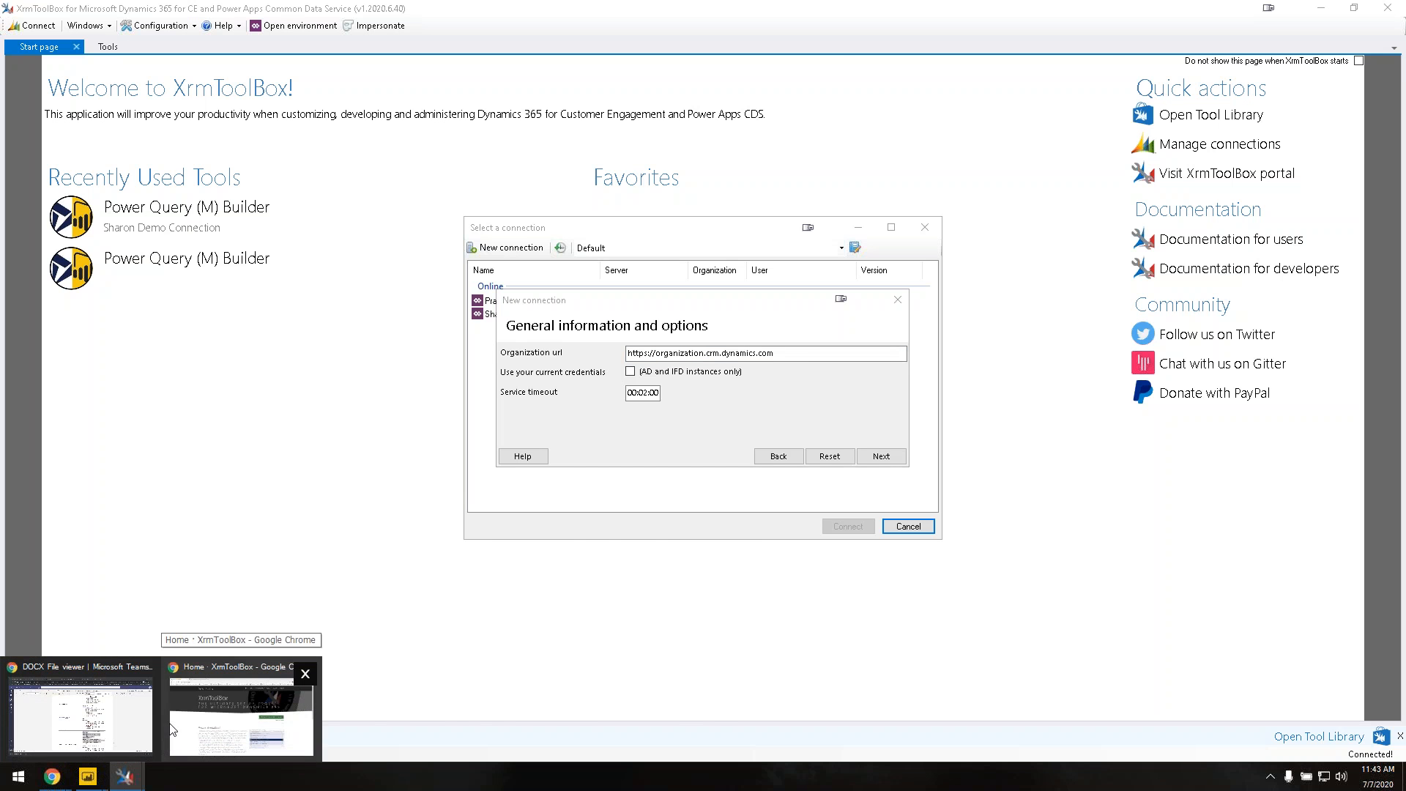
click(202, 730)
click(316, 13)
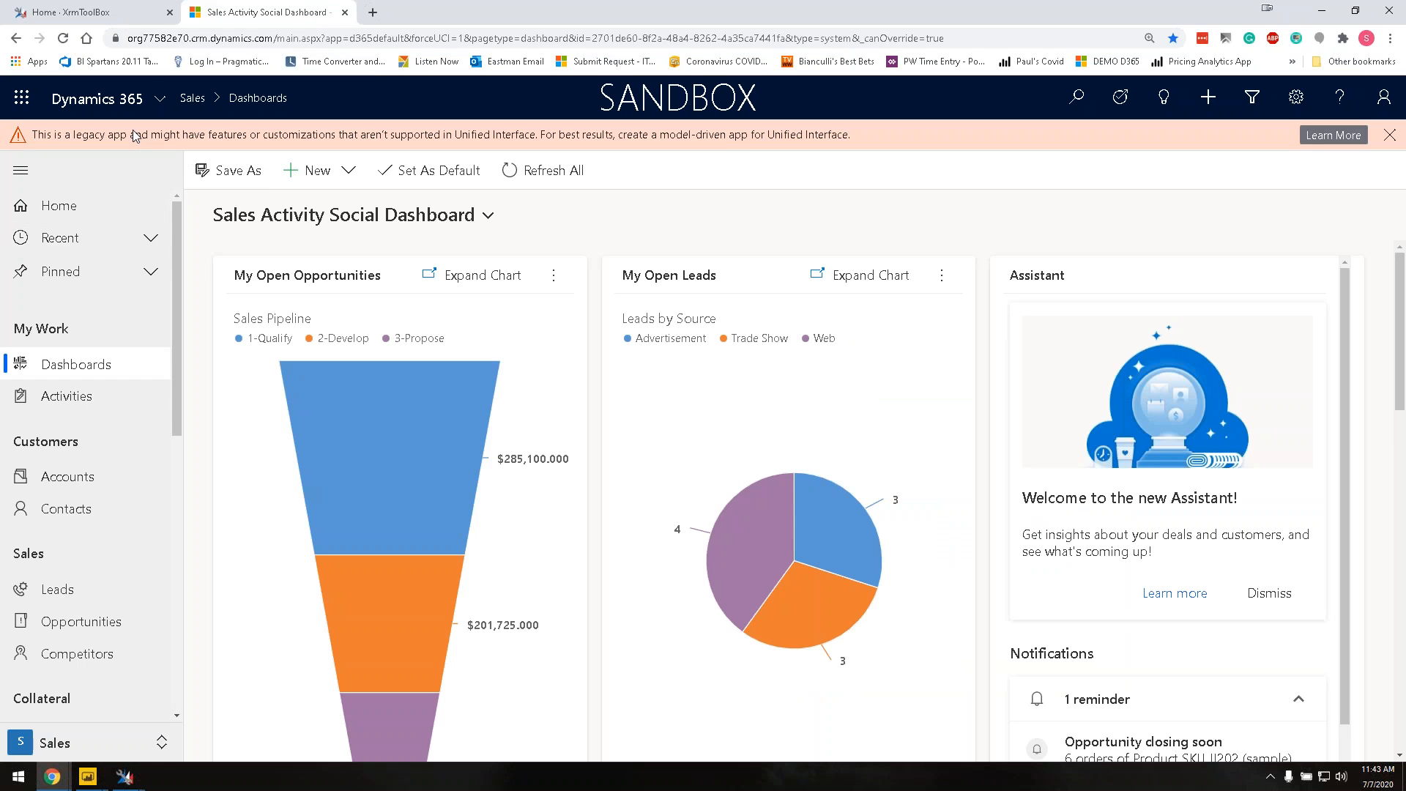
Step: Copy the organization name from the Dynamics 365 address bar and return to the XrmToolBox wizard
click(138, 38)
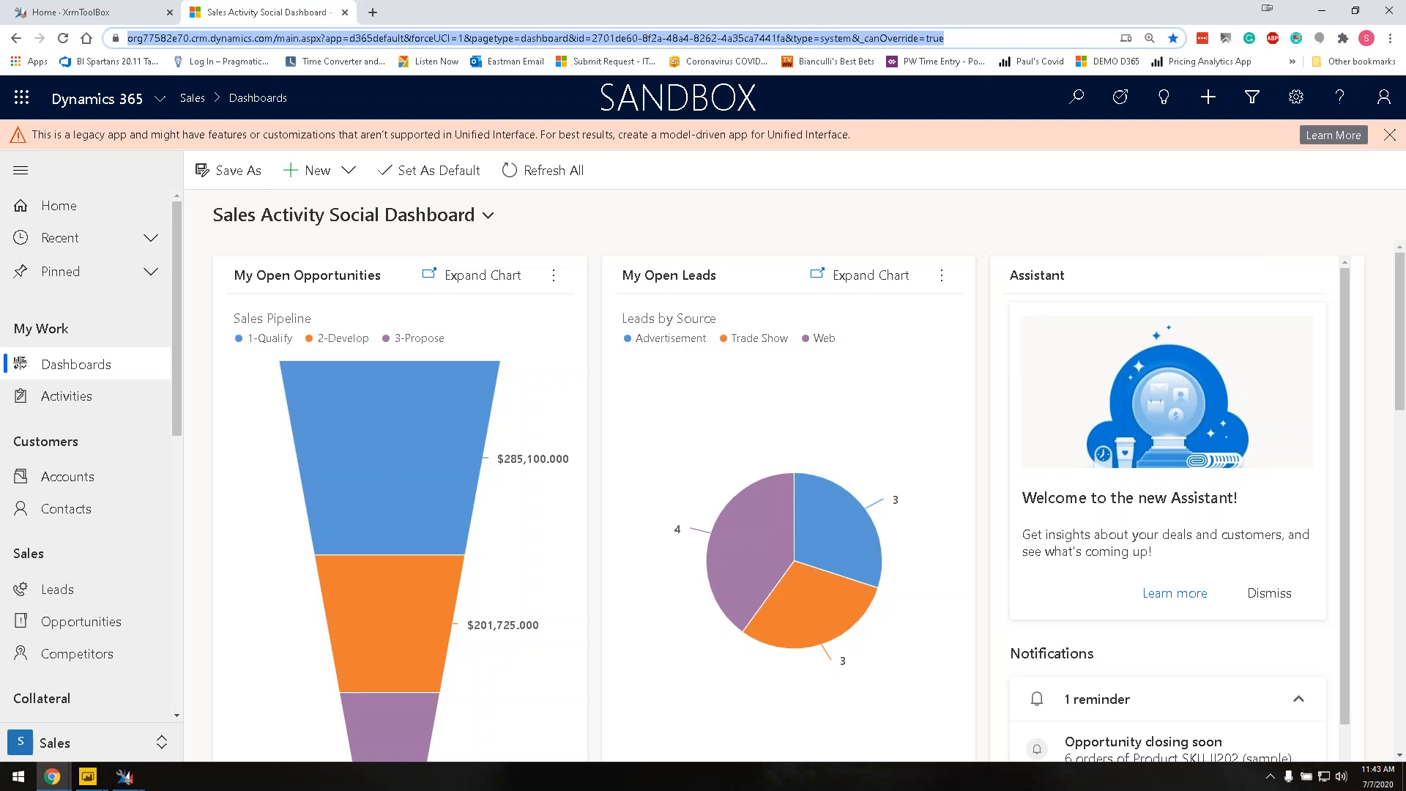
click(142, 41)
drag(163, 43, 308, 46)
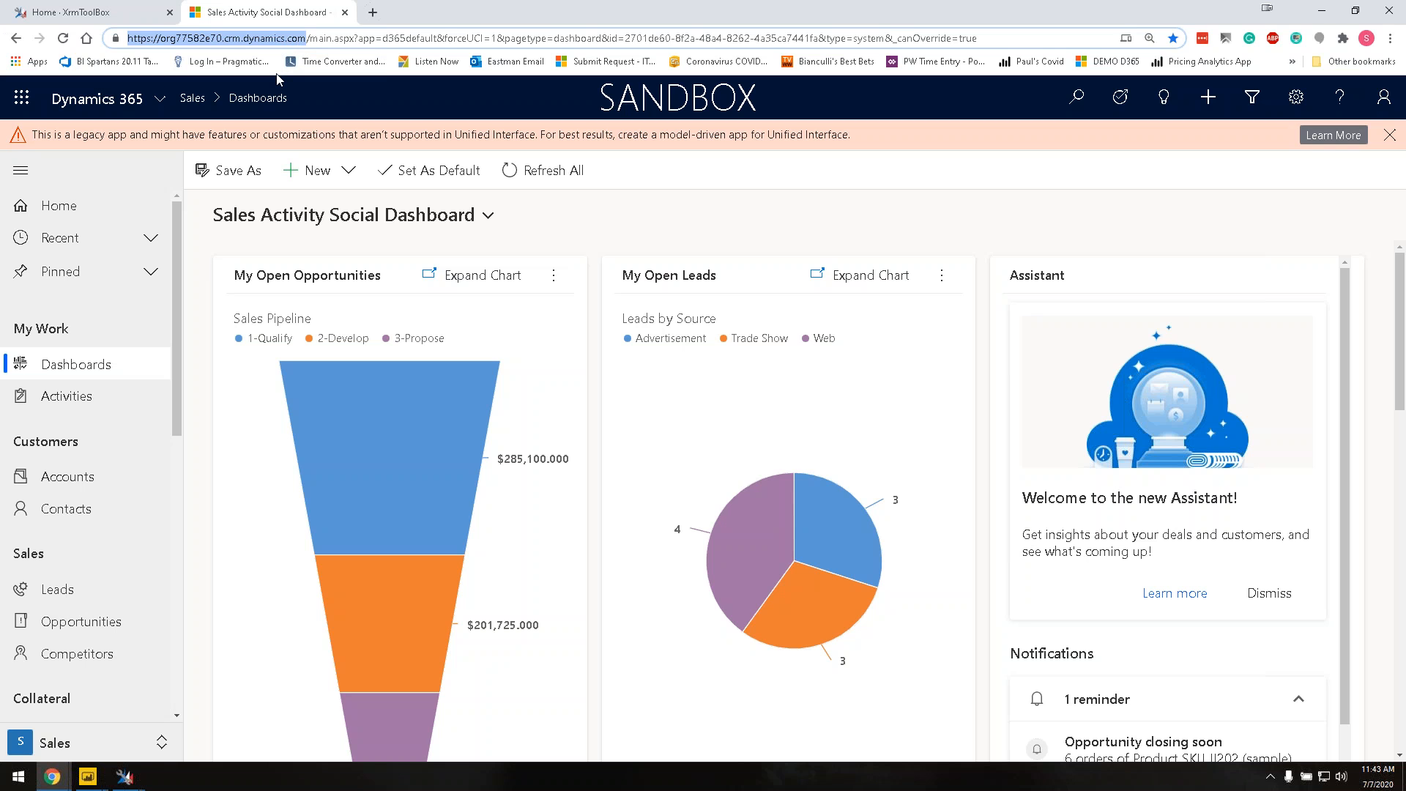
click(163, 39)
drag(163, 39, 222, 45)
key(ctrl+c)
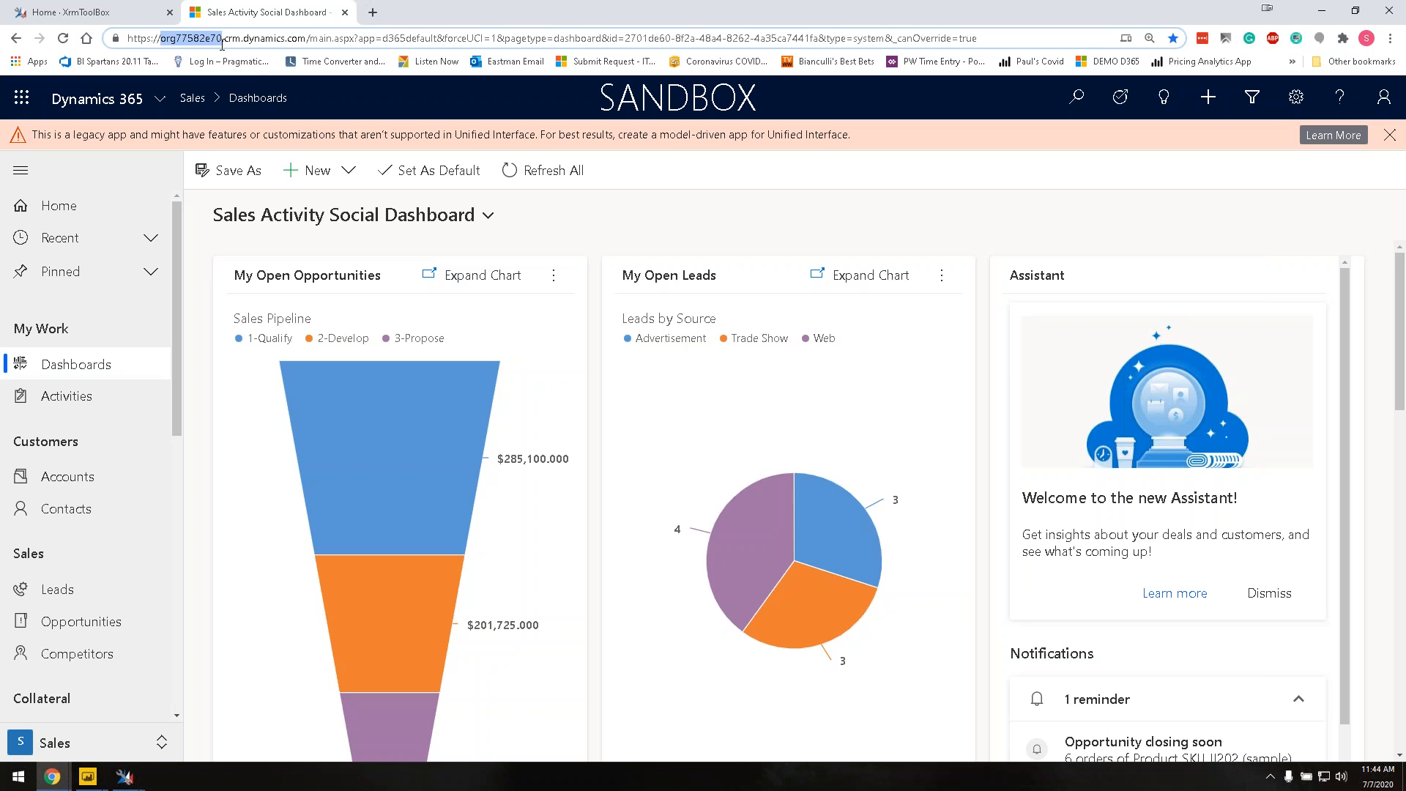
click(123, 779)
click(364, 720)
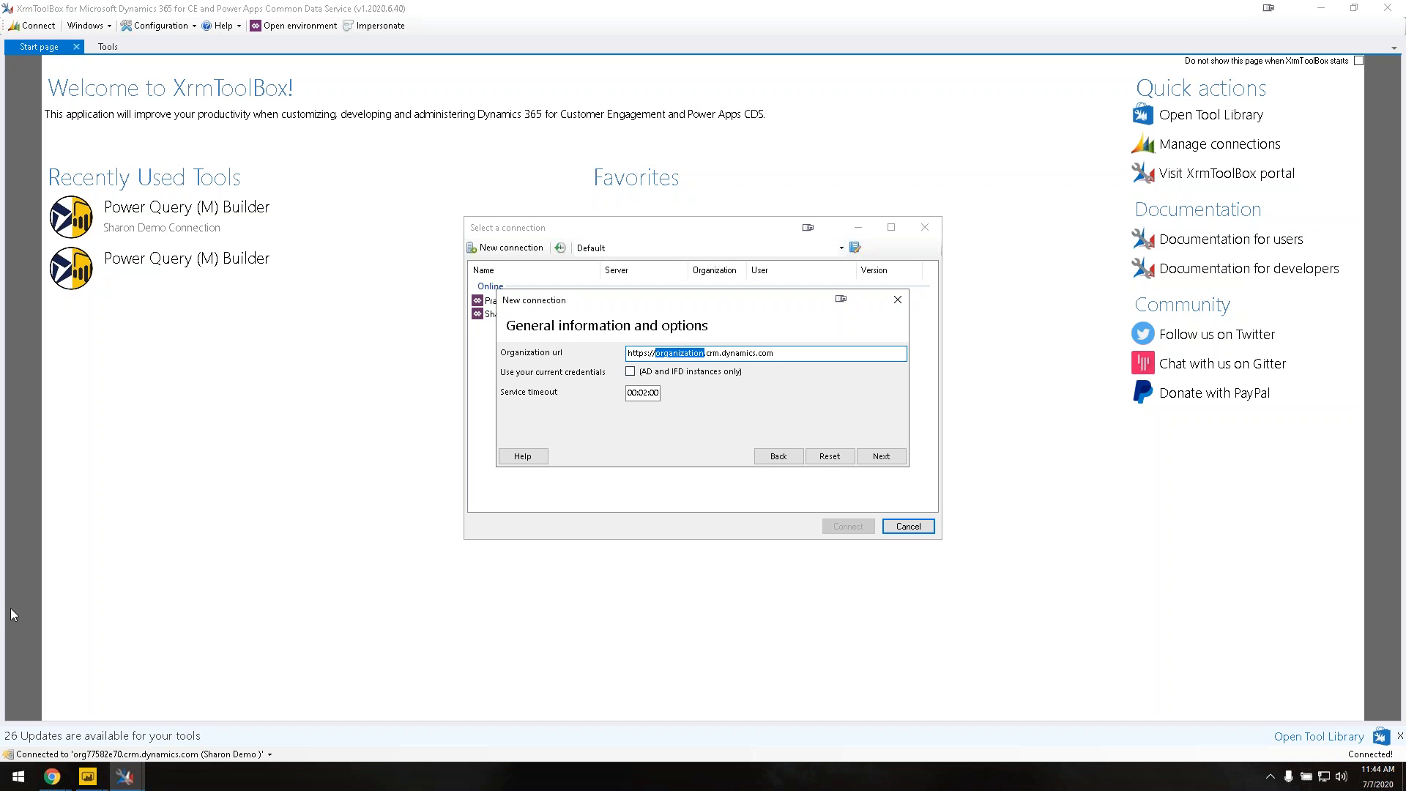
Step: Paste the org name as Organization url, enter the username and password with Save password ticked, and validate
key(ctrl+v)
click(885, 460)
click(662, 375)
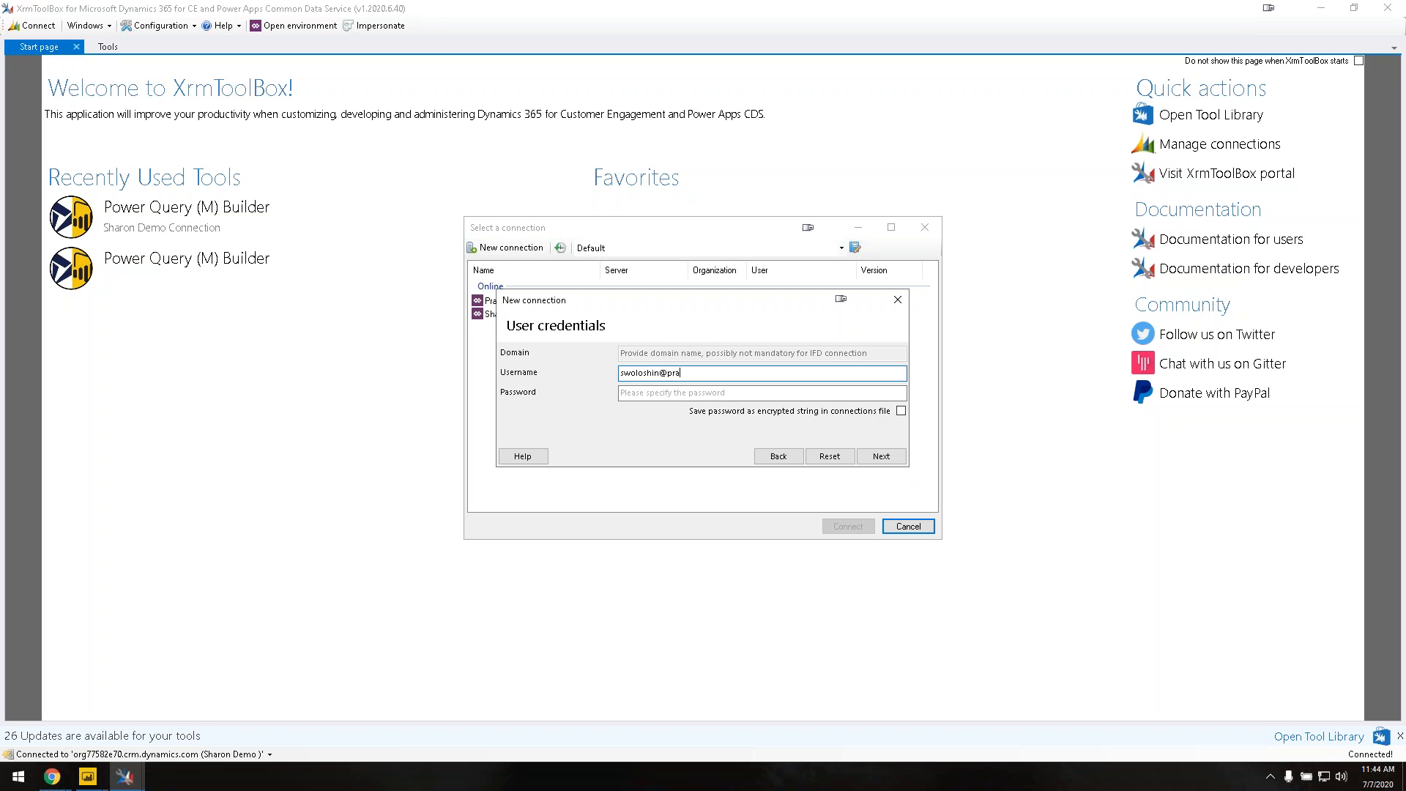
key(Tab)
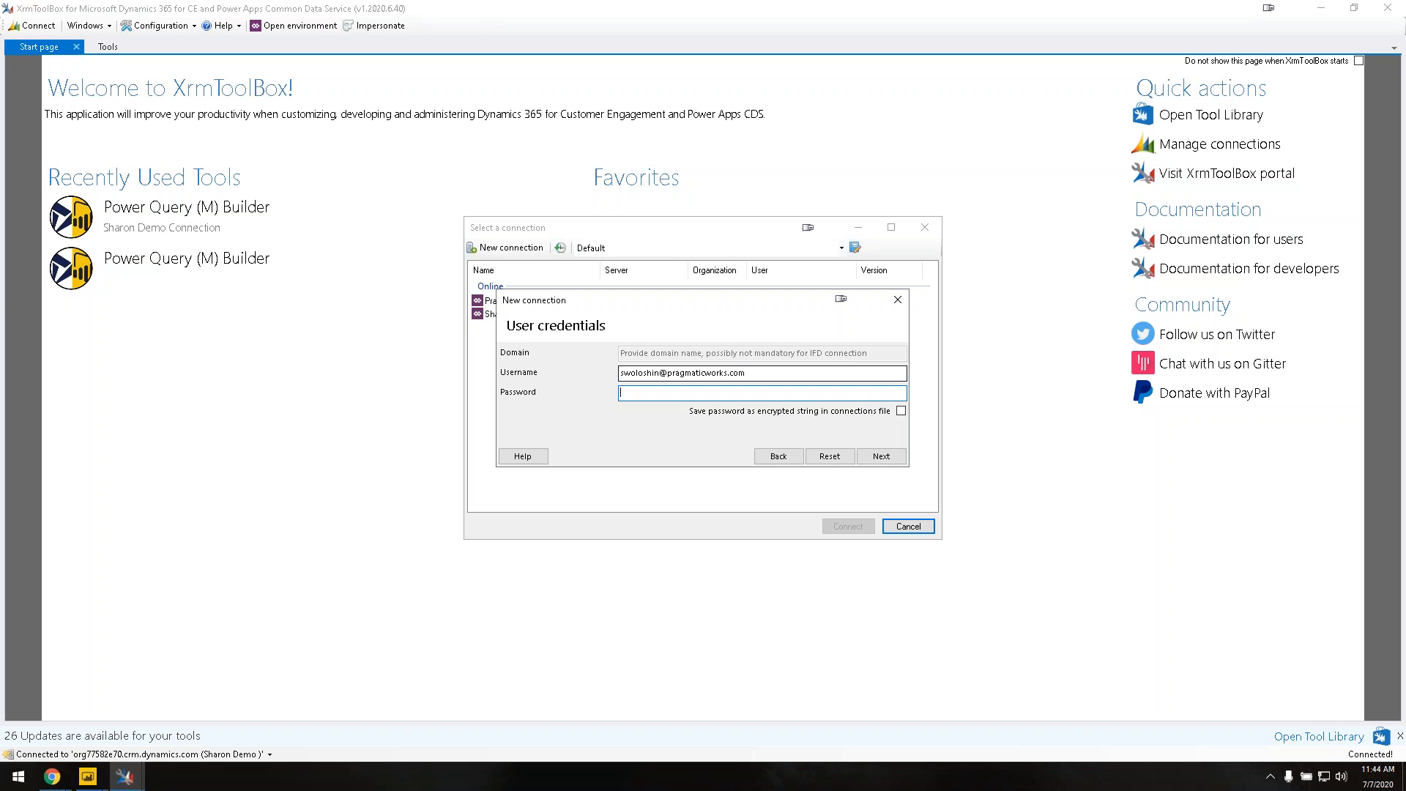
text(••••••••)
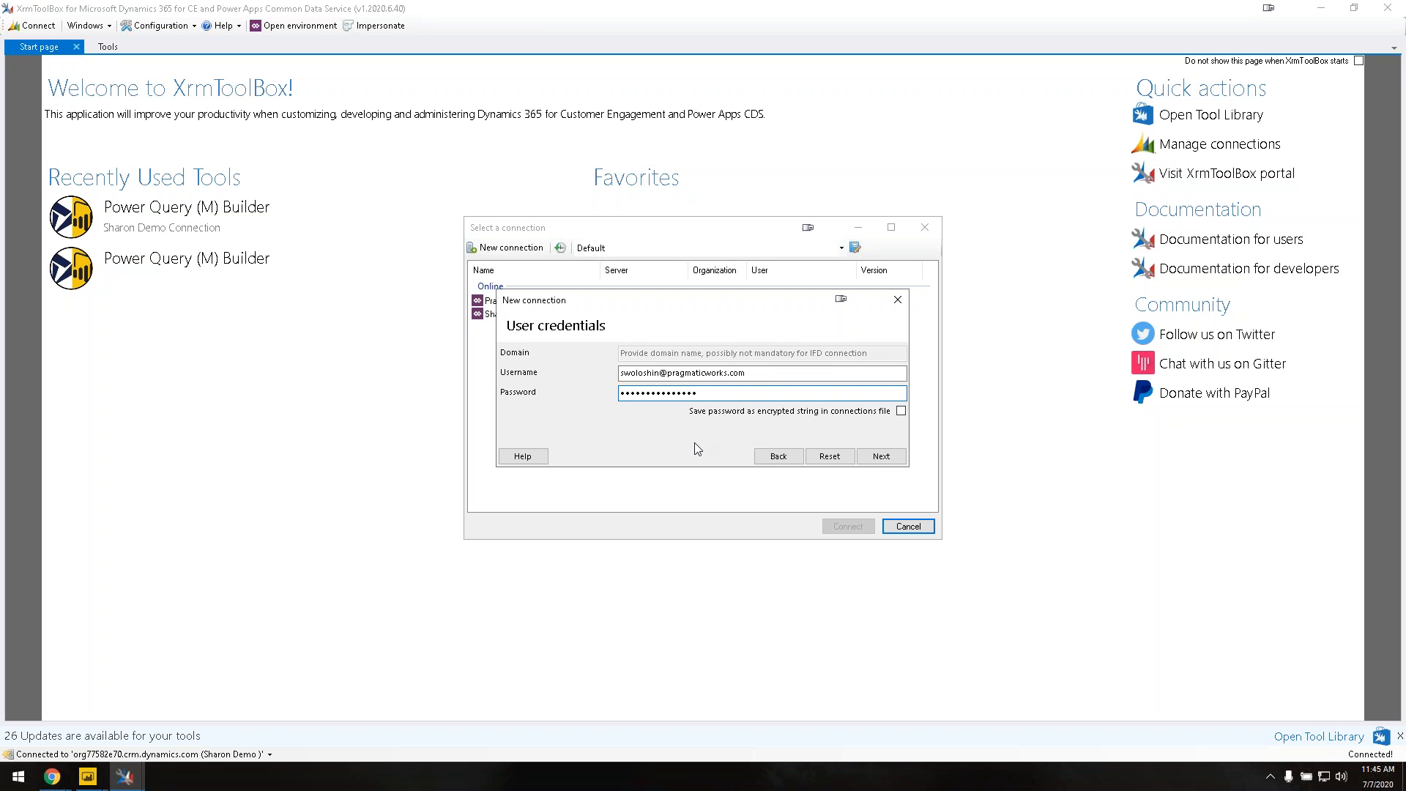
click(902, 412)
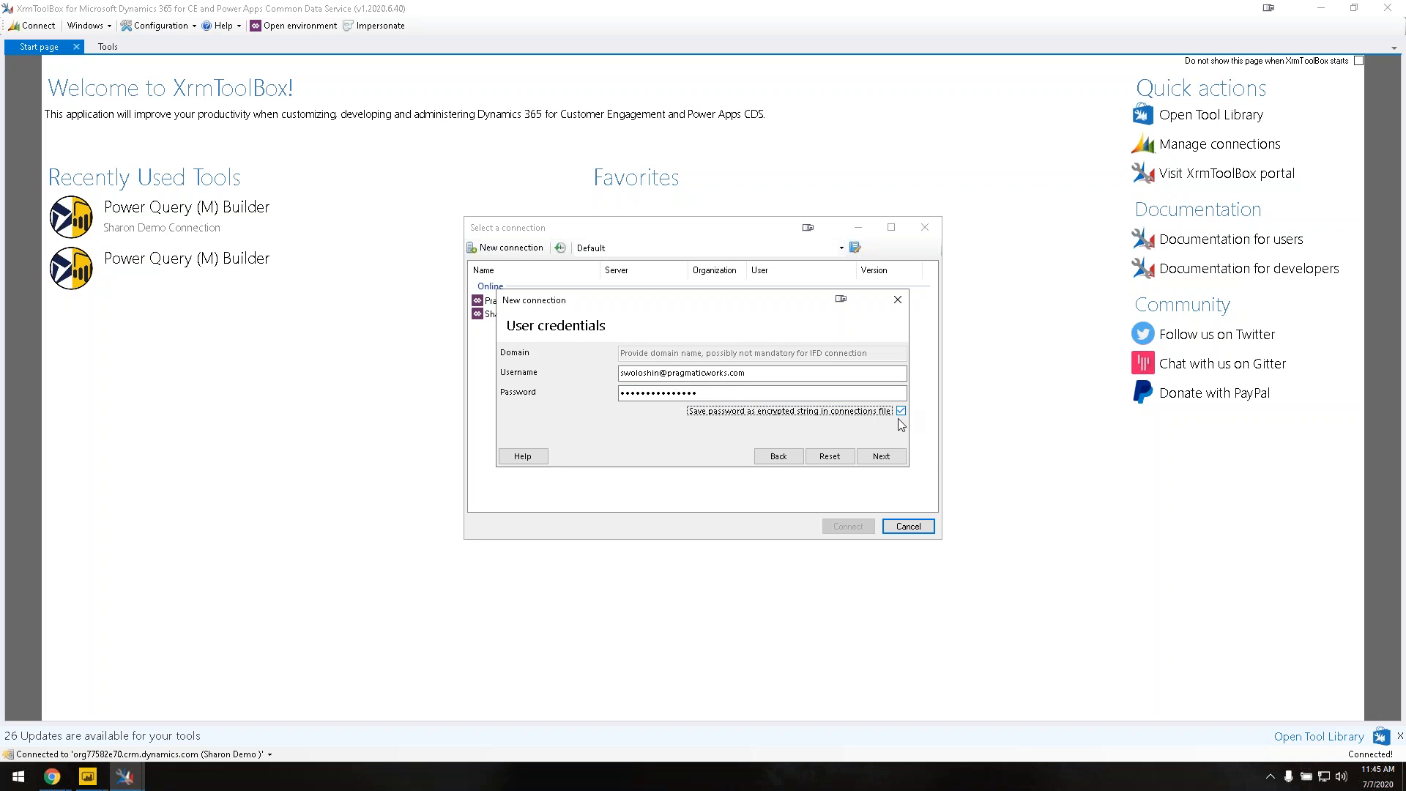
click(883, 457)
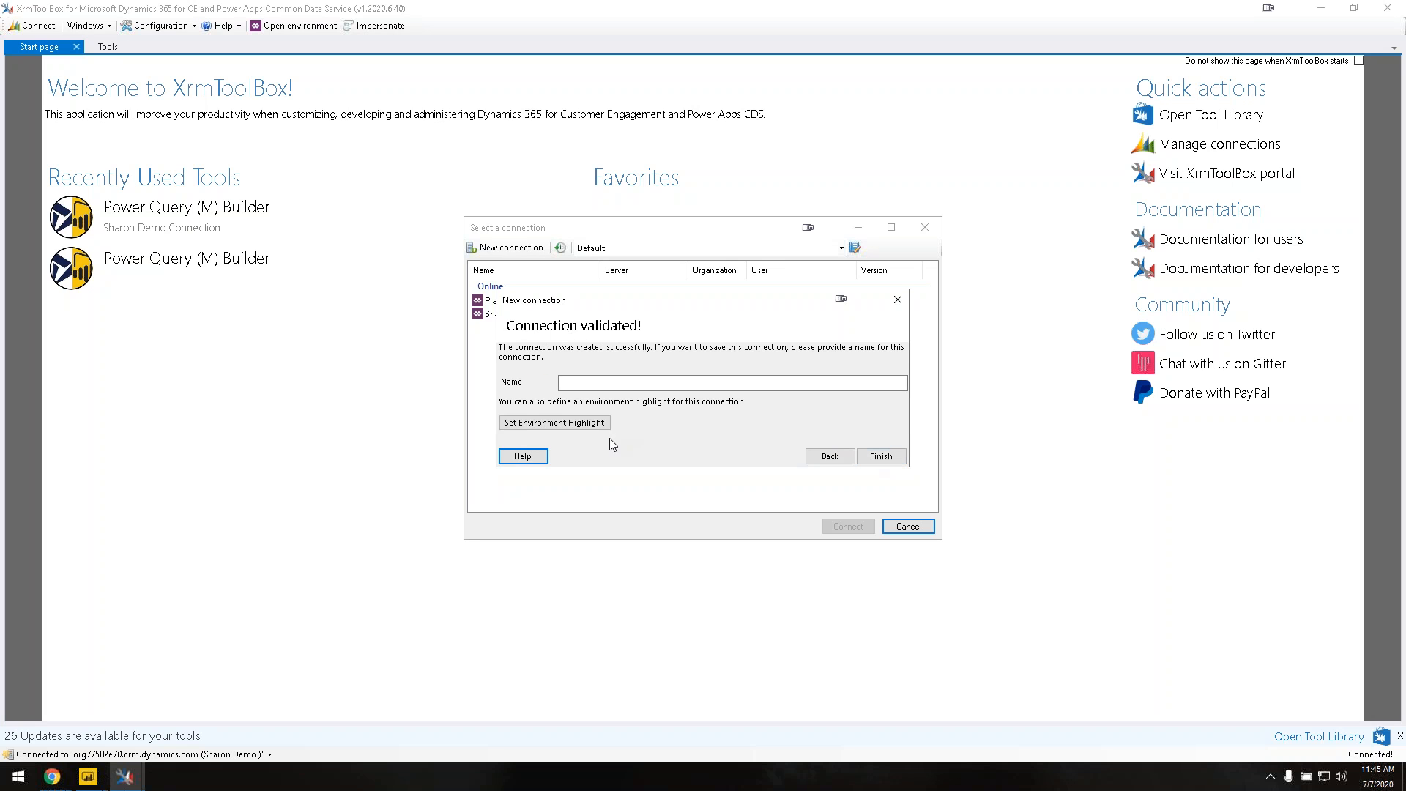
Step: Close the New connection dialog without naming it and cancel the connection list
click(588, 382)
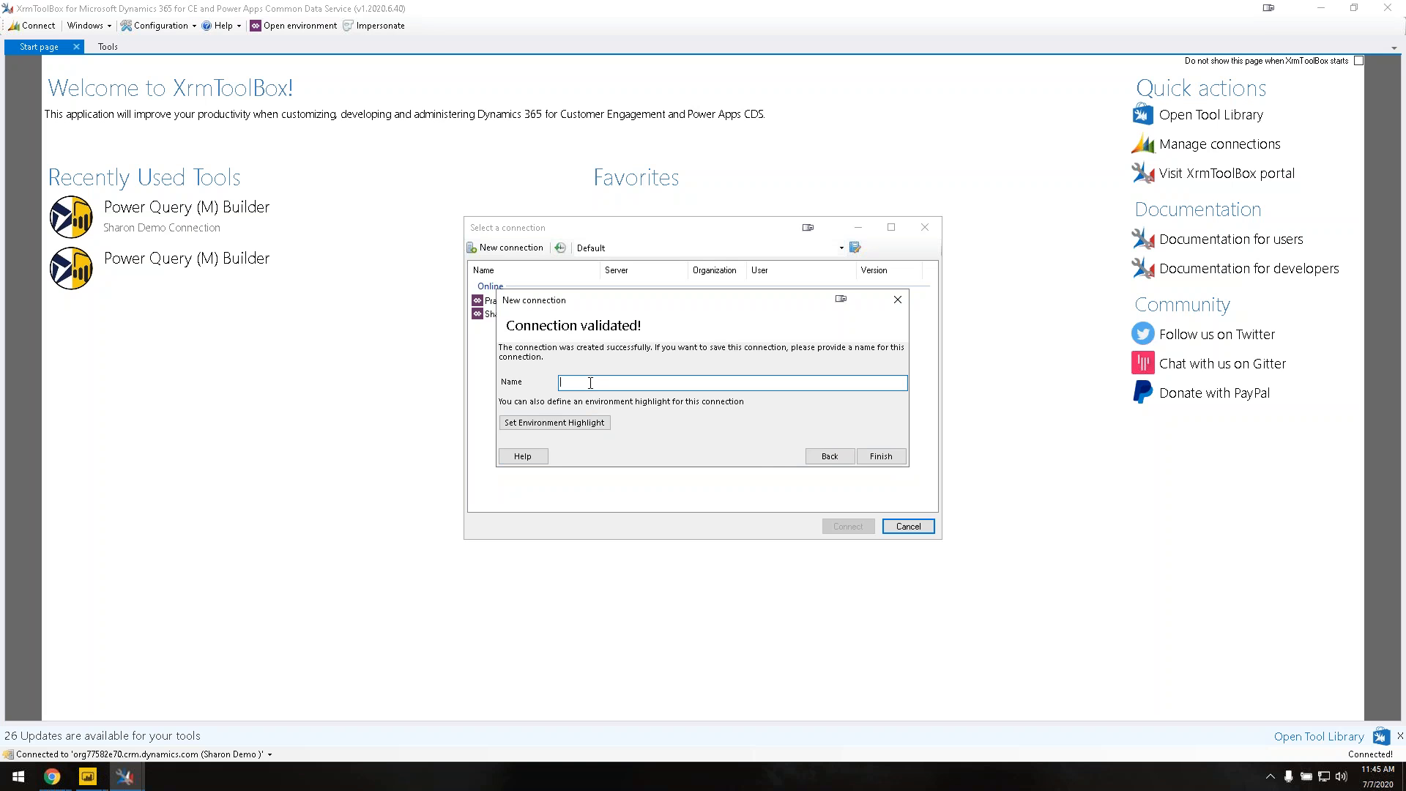
click(897, 300)
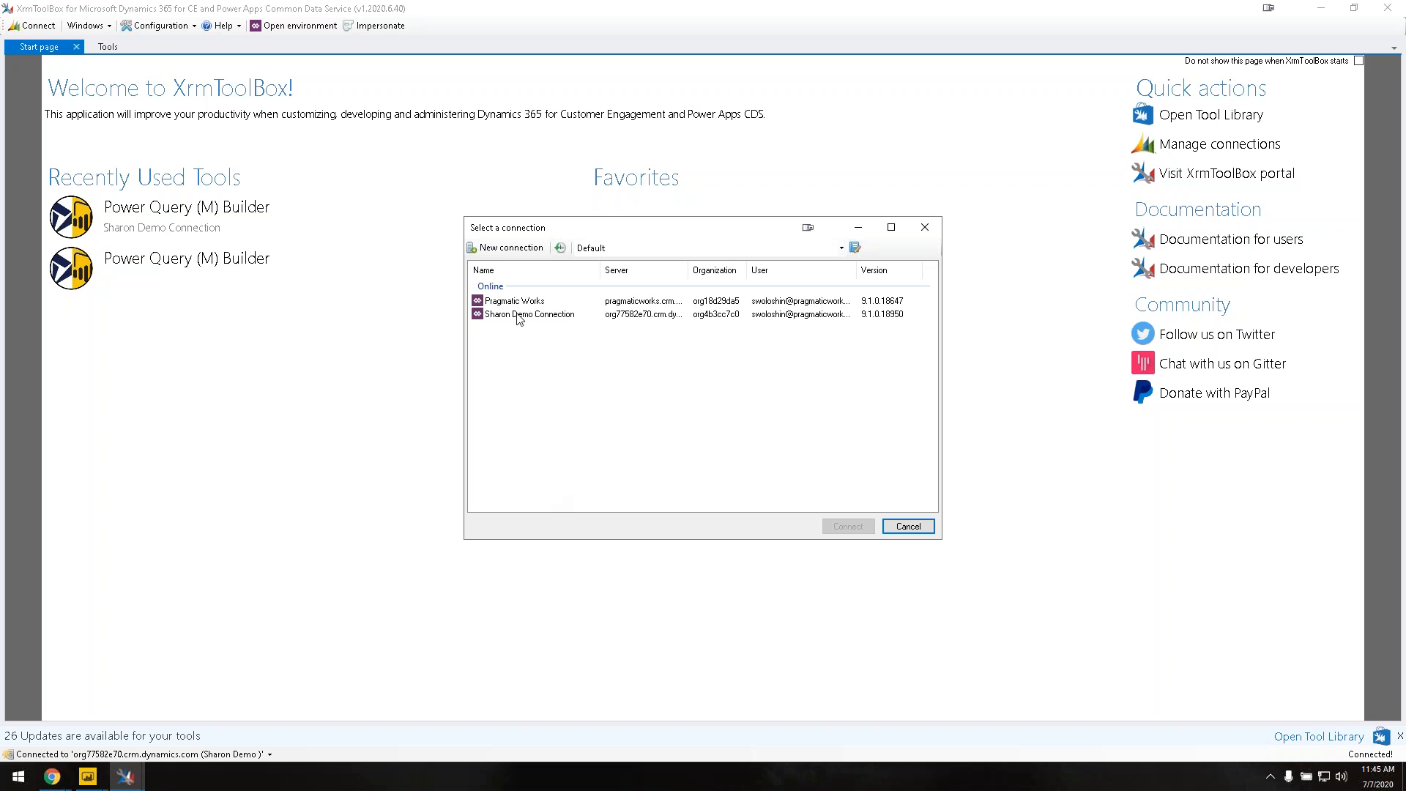
click(915, 535)
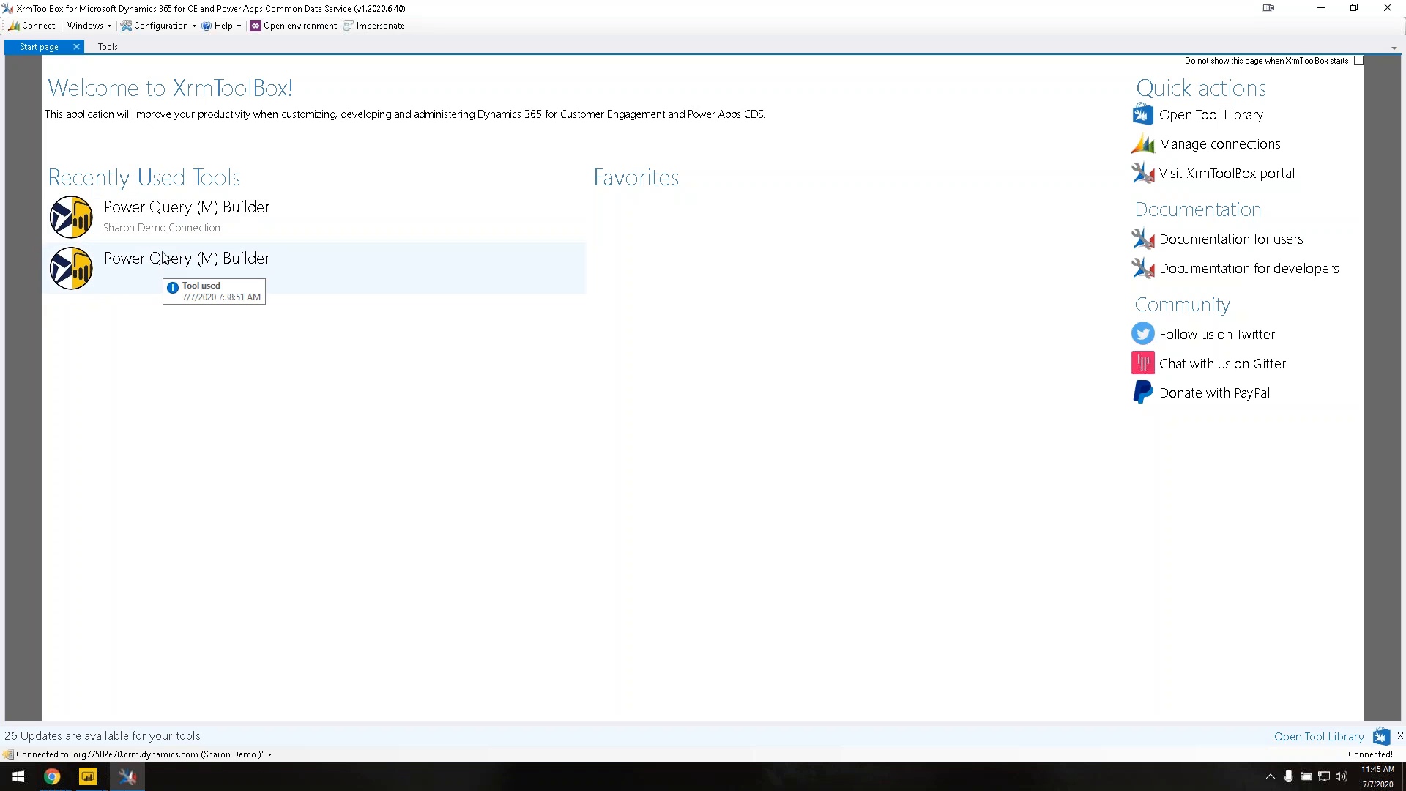
click(108, 47)
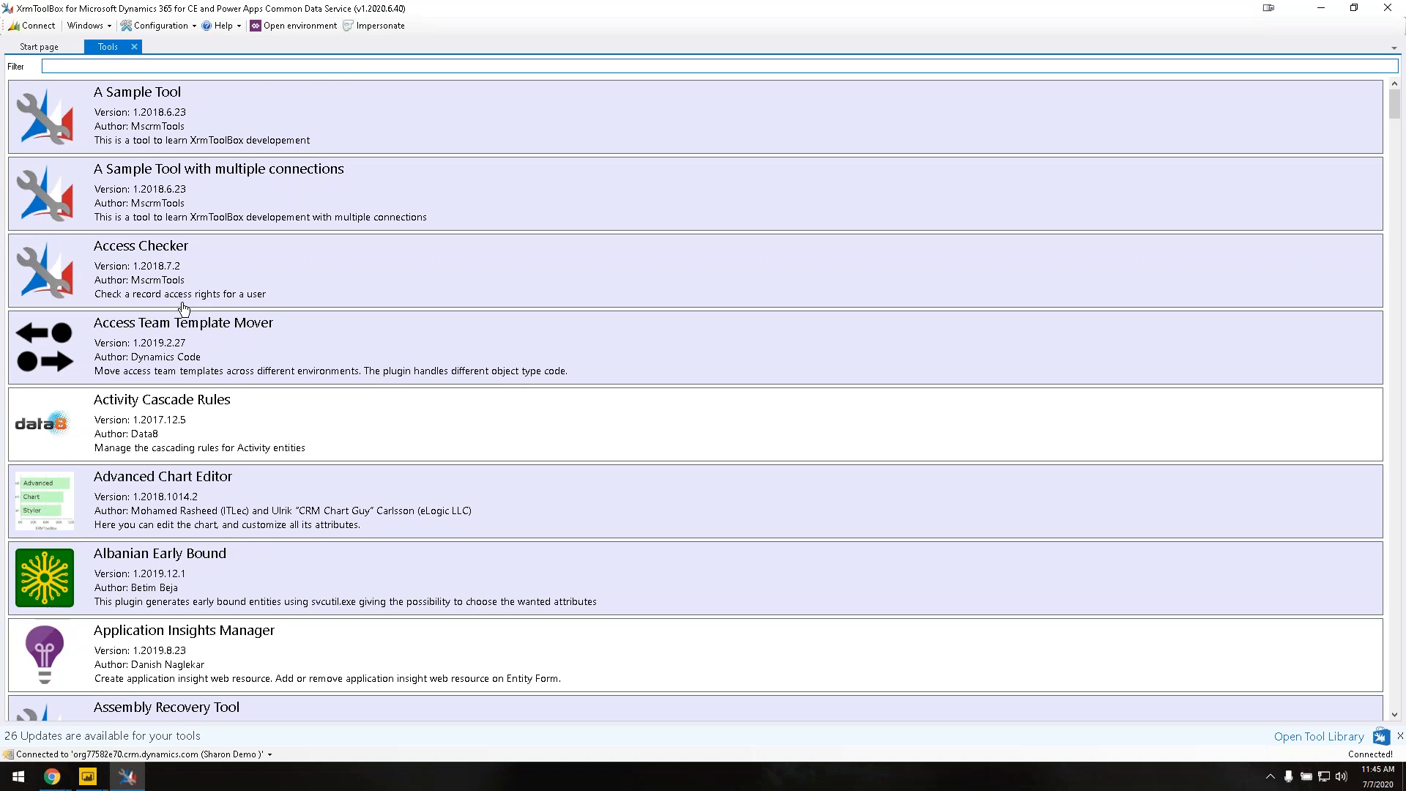
scroll(183, 306, down, 5)
scroll(185, 308, up, 5)
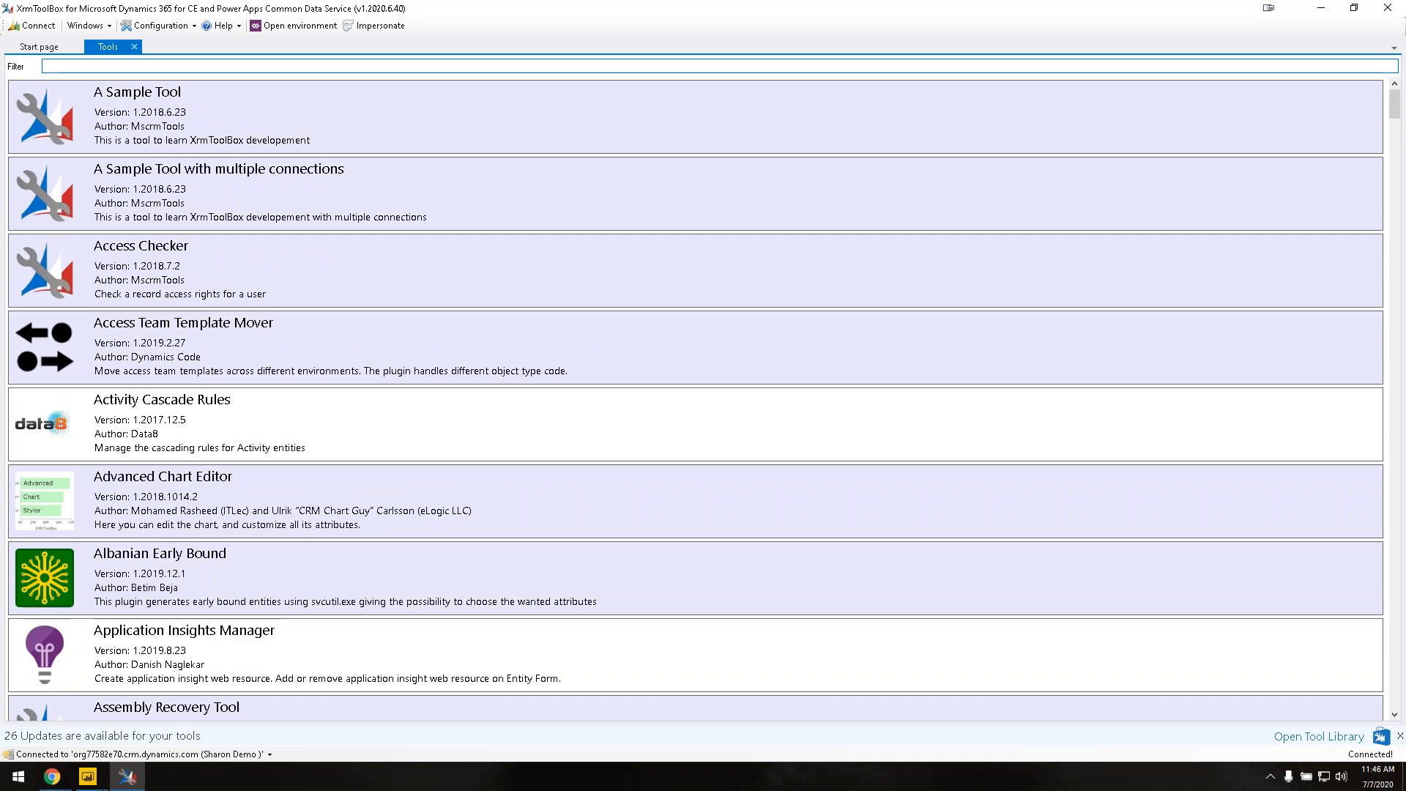
scroll(184, 308, down, 10)
scroll(185, 308, down, 15)
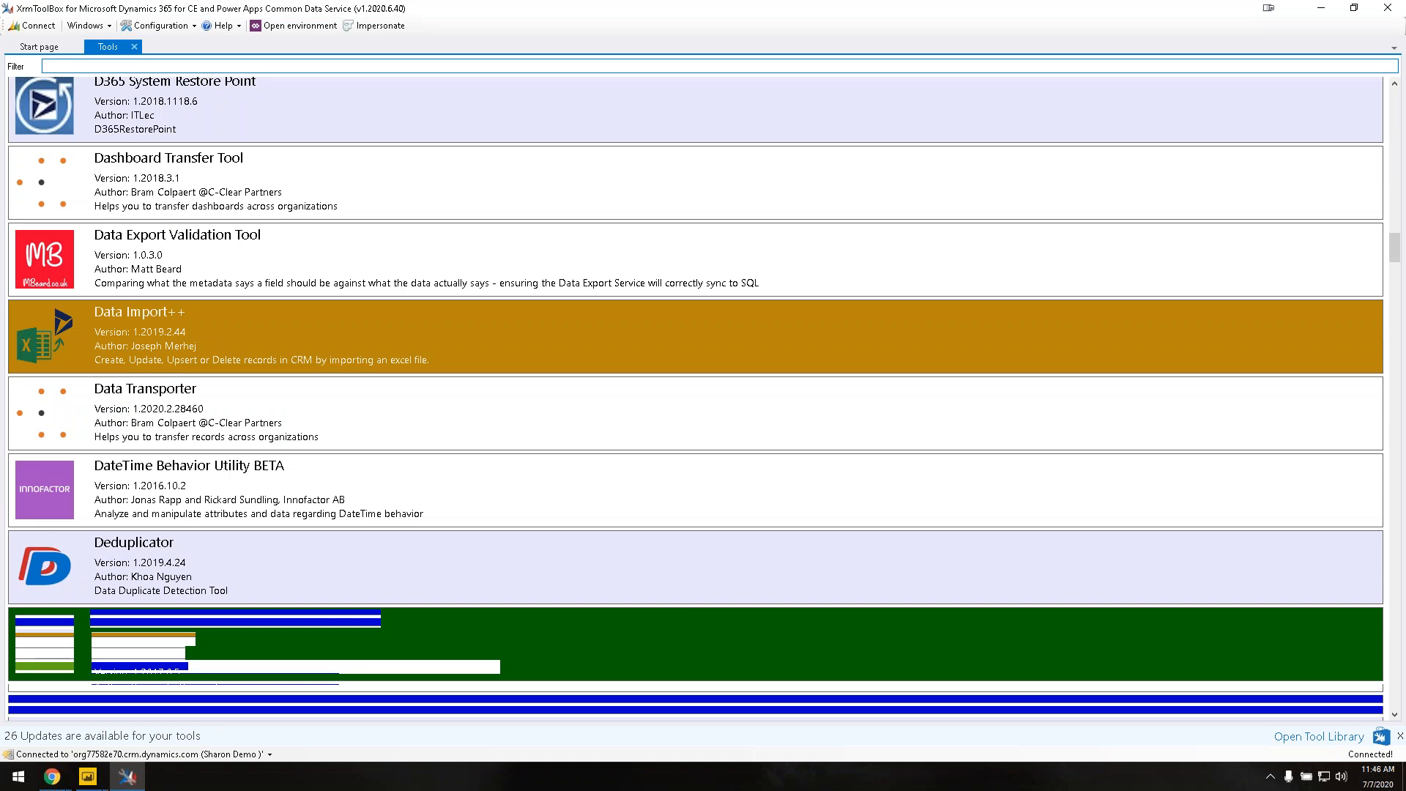
scroll(696, 399, up, 12)
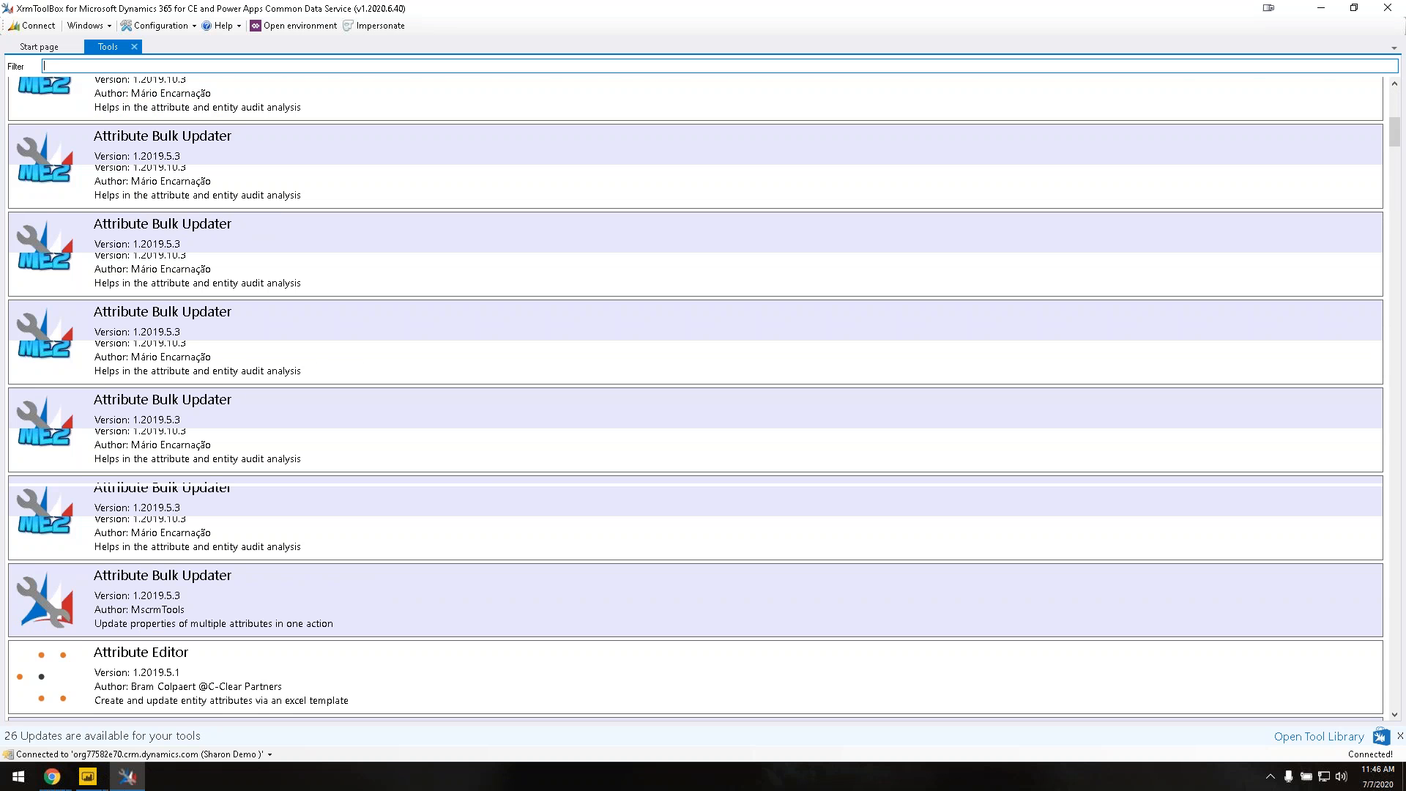
scroll(185, 308, up, 7)
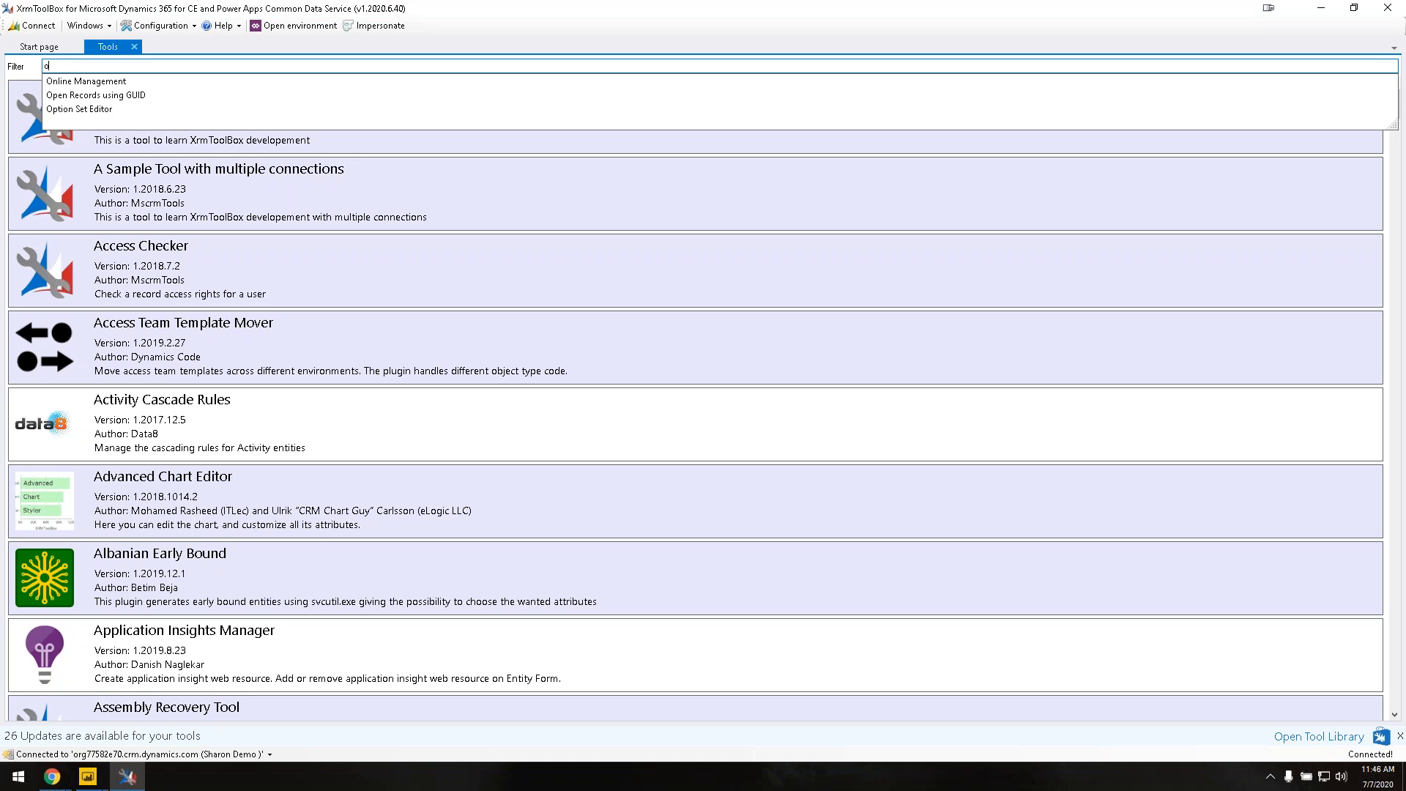
key(BackSpace)
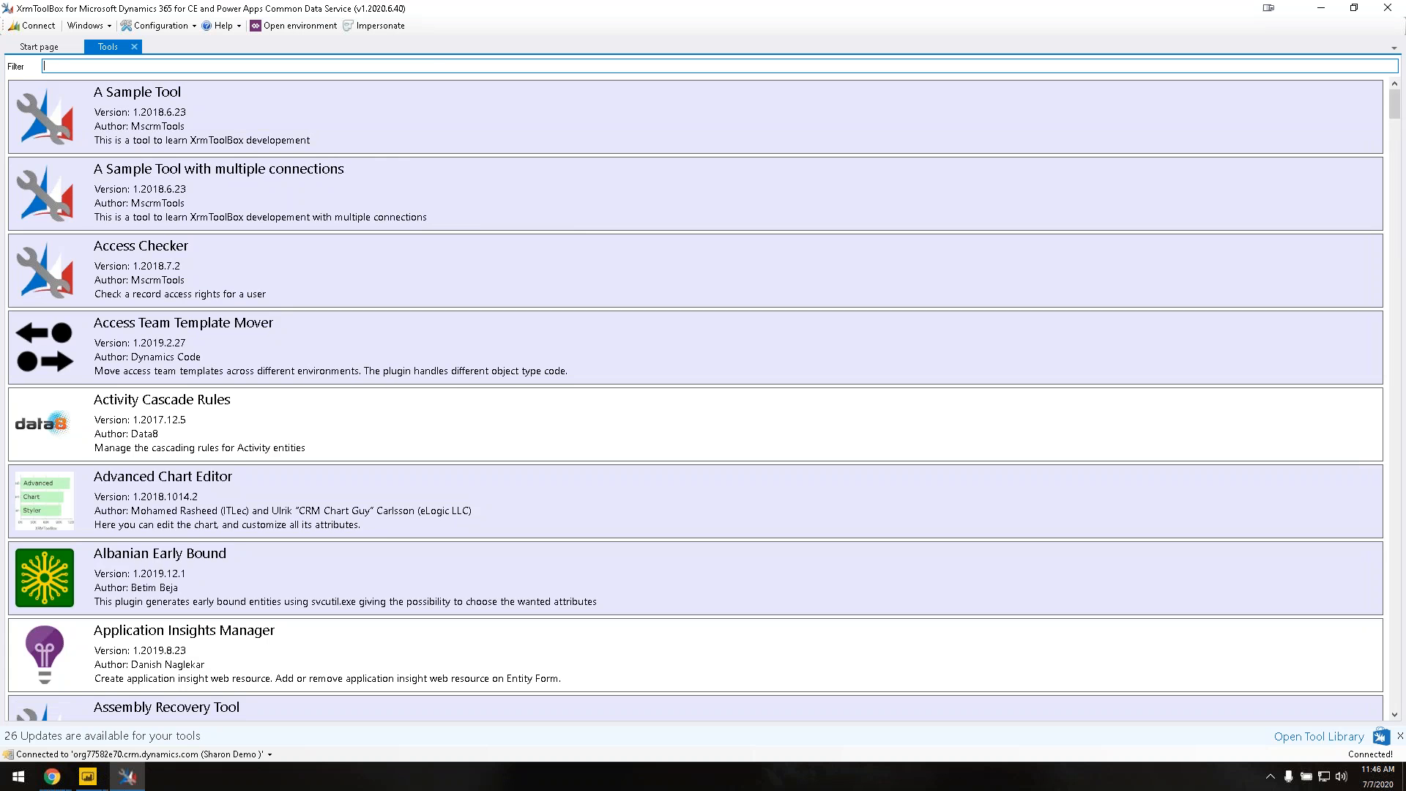
text(pow)
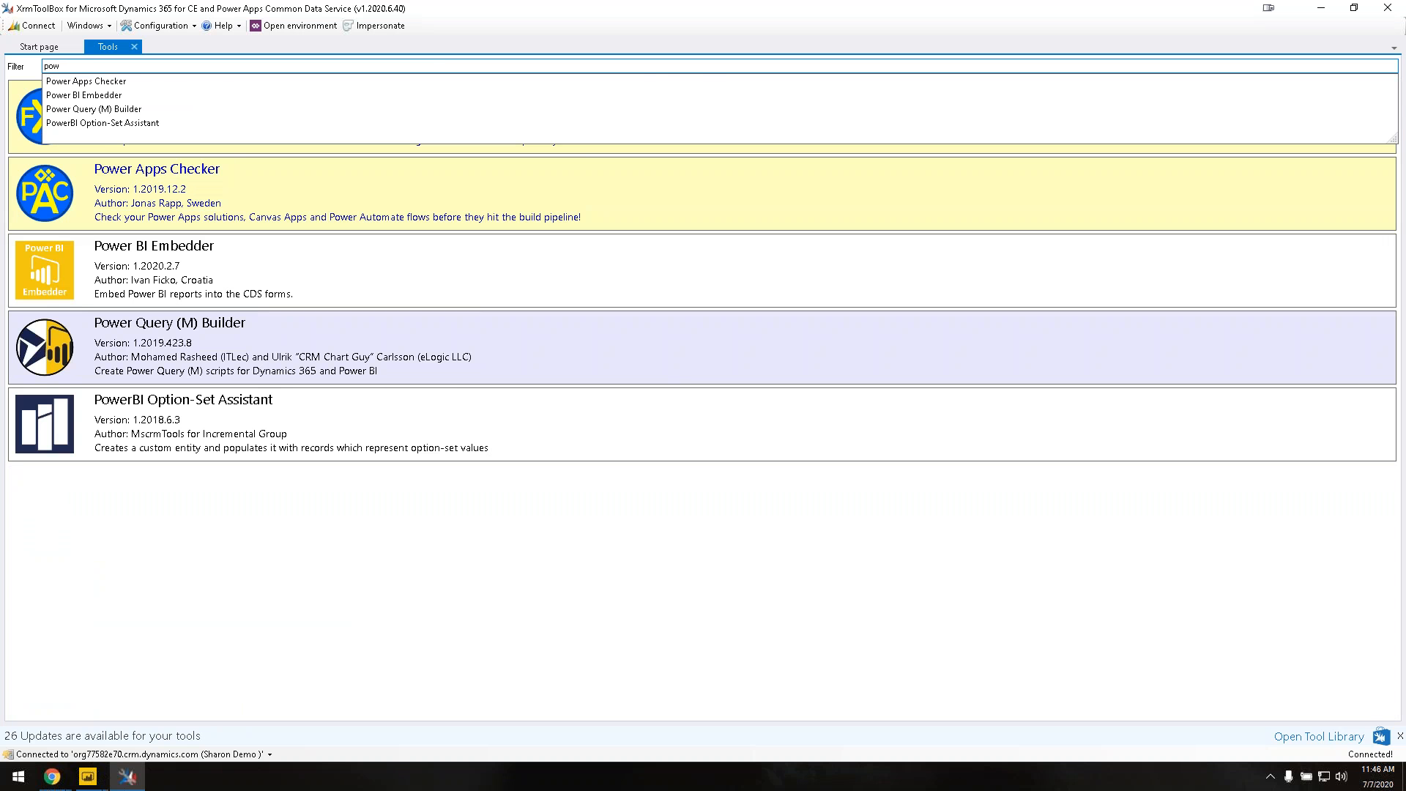
click(167, 350)
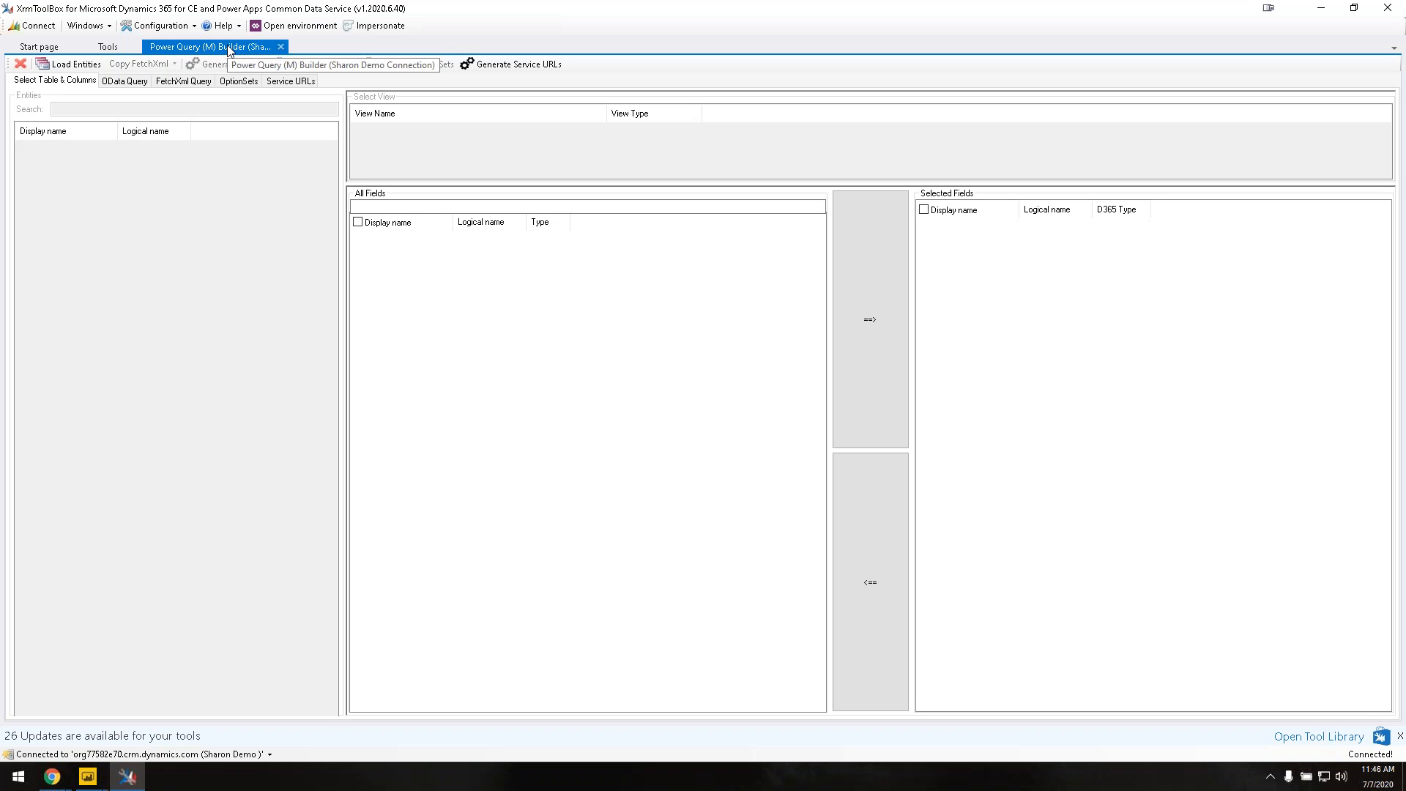
click(281, 47)
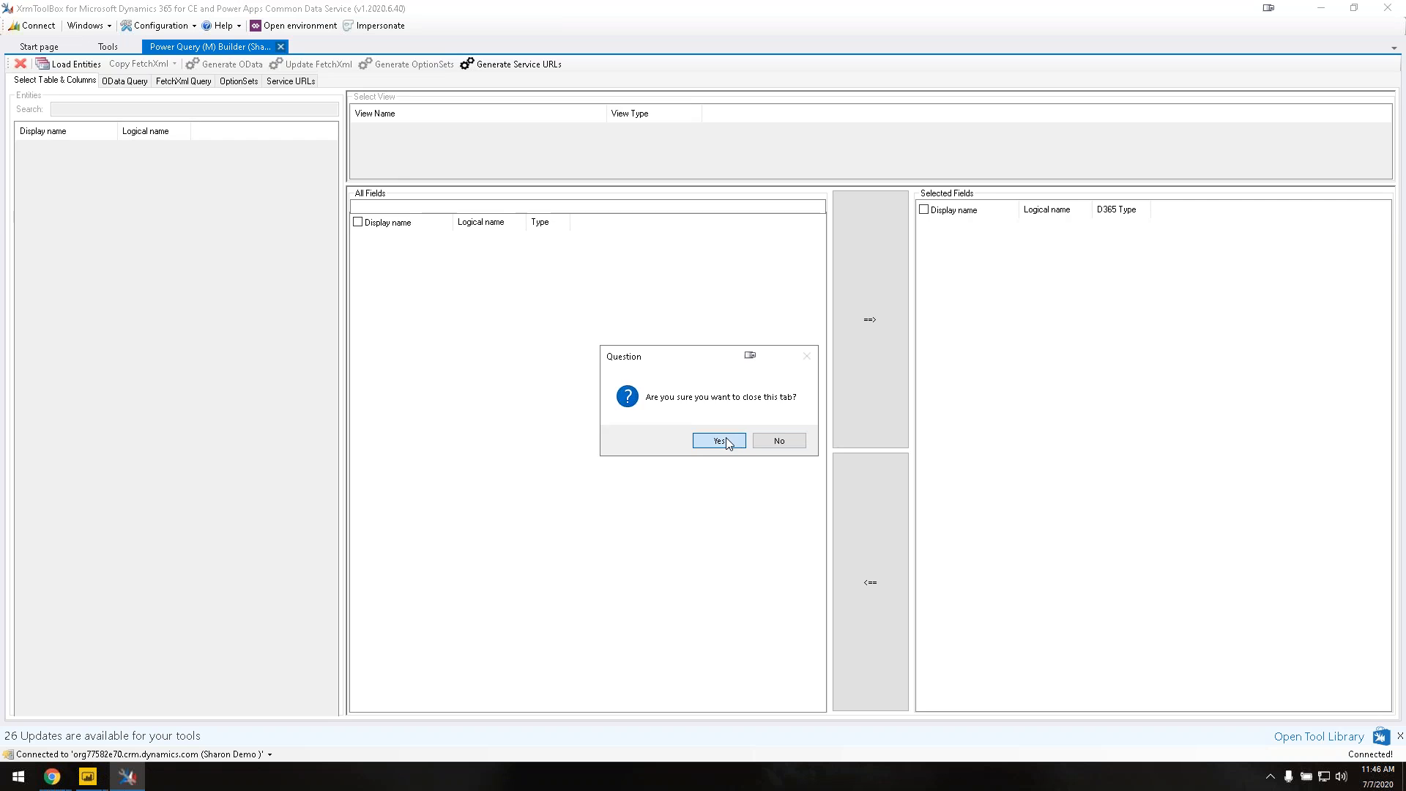
click(719, 440)
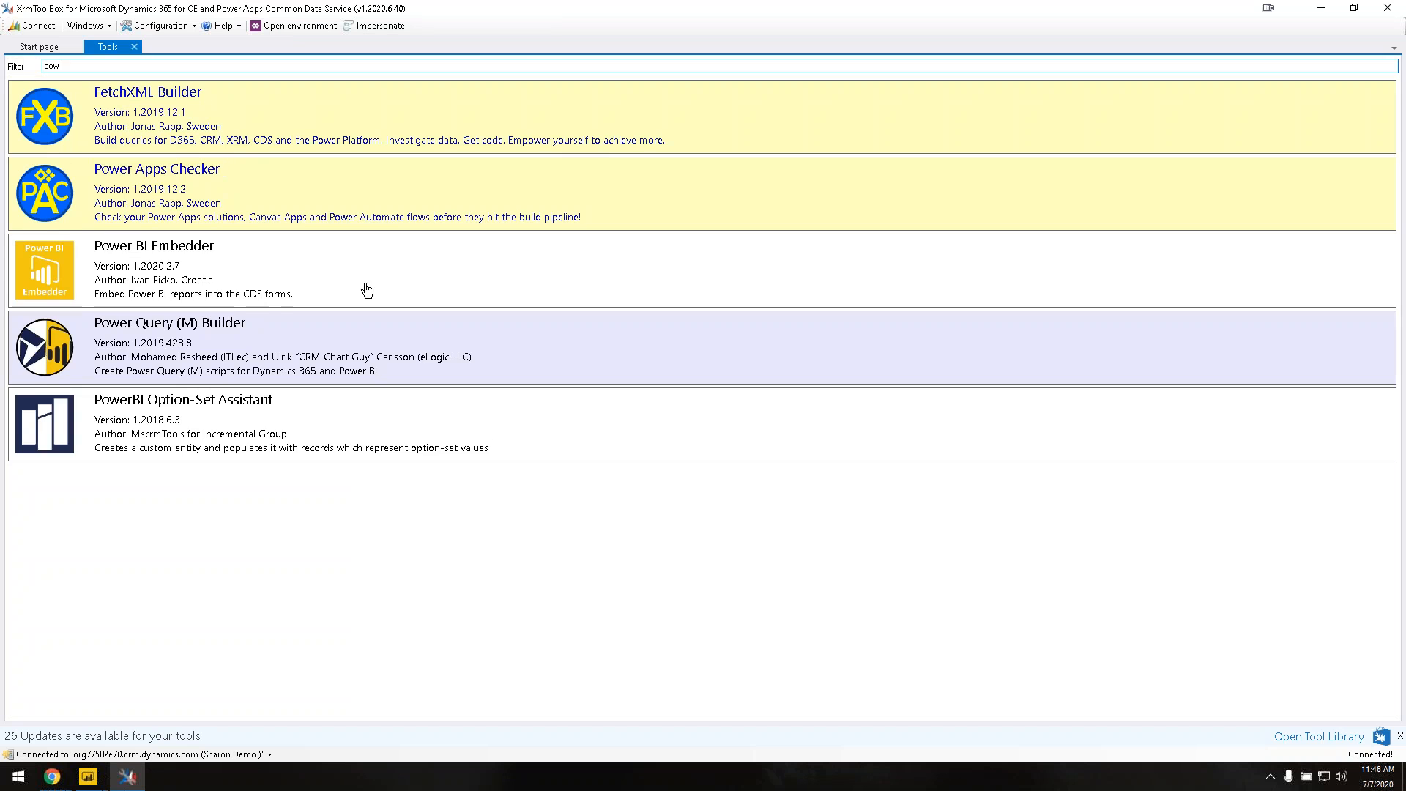
click(69, 49)
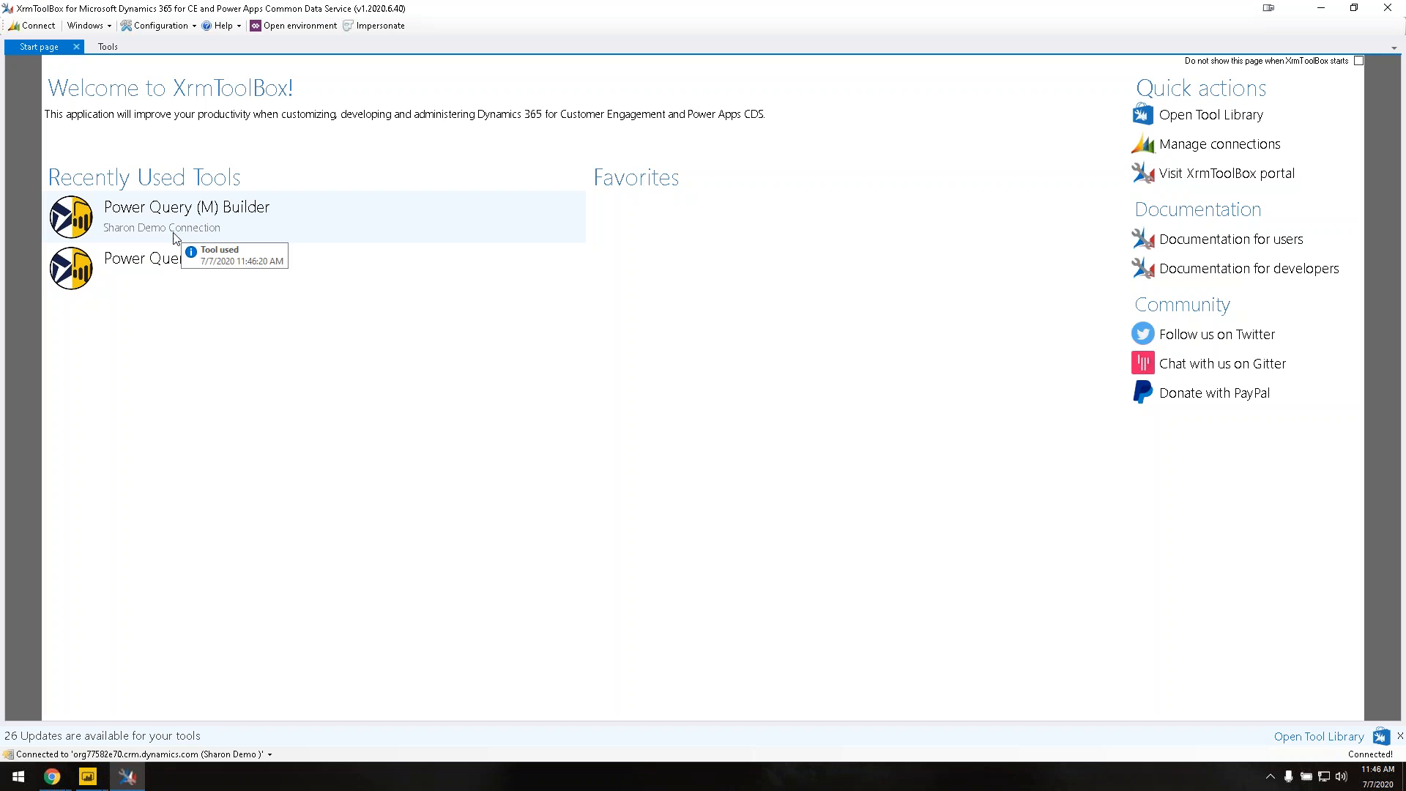
Step: Relaunch Power Query (M) Builder from recent tools and connect it to the demo environment for all tabs
click(186, 269)
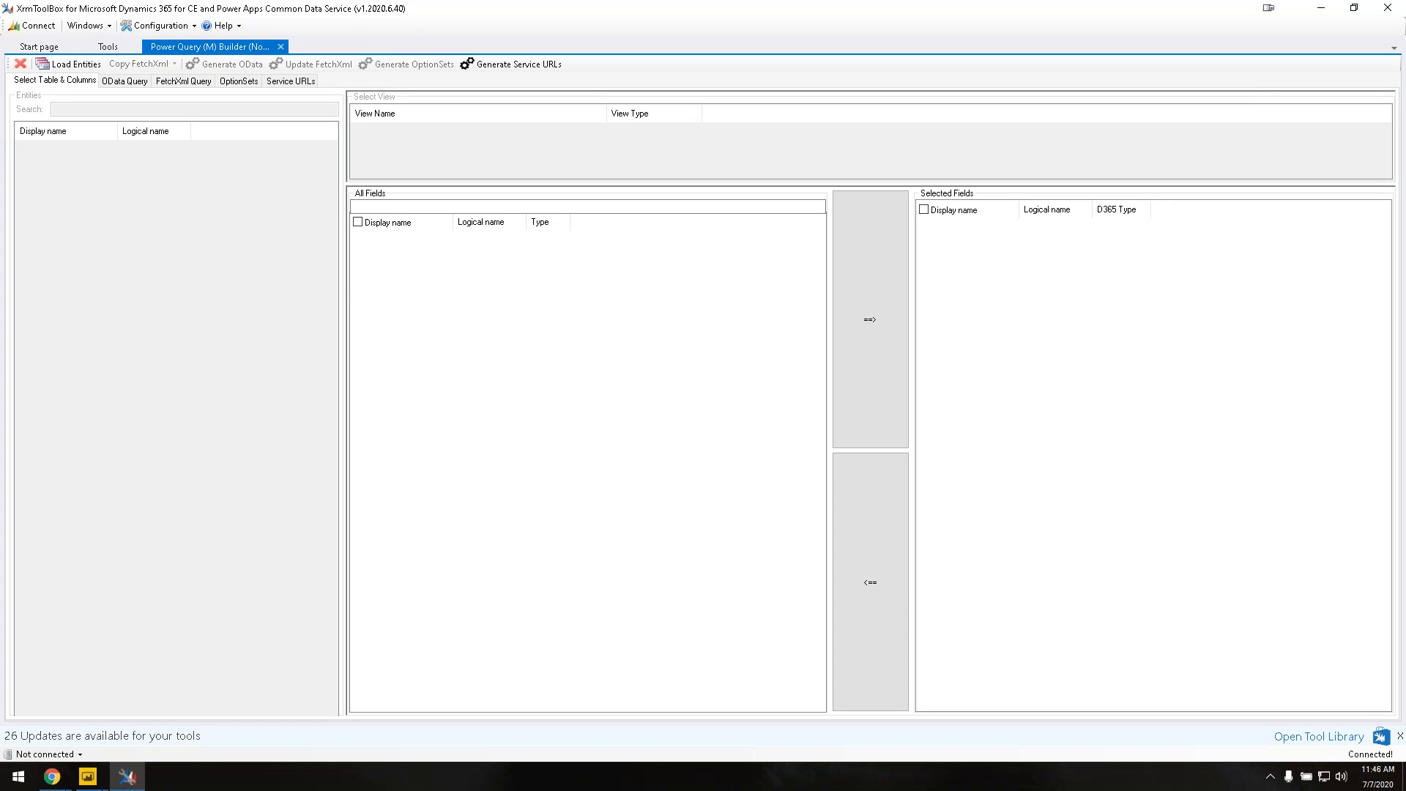
click(39, 25)
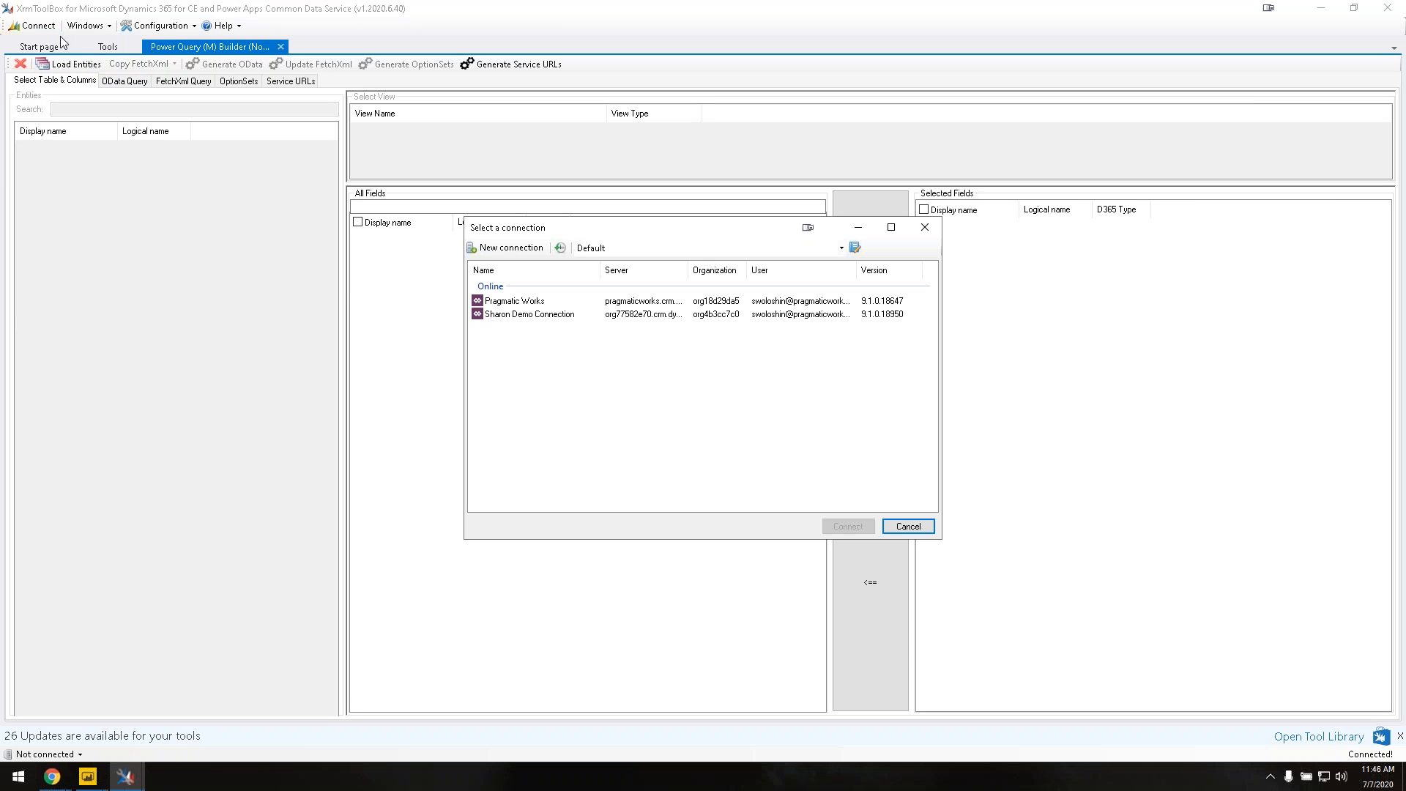
click(541, 317)
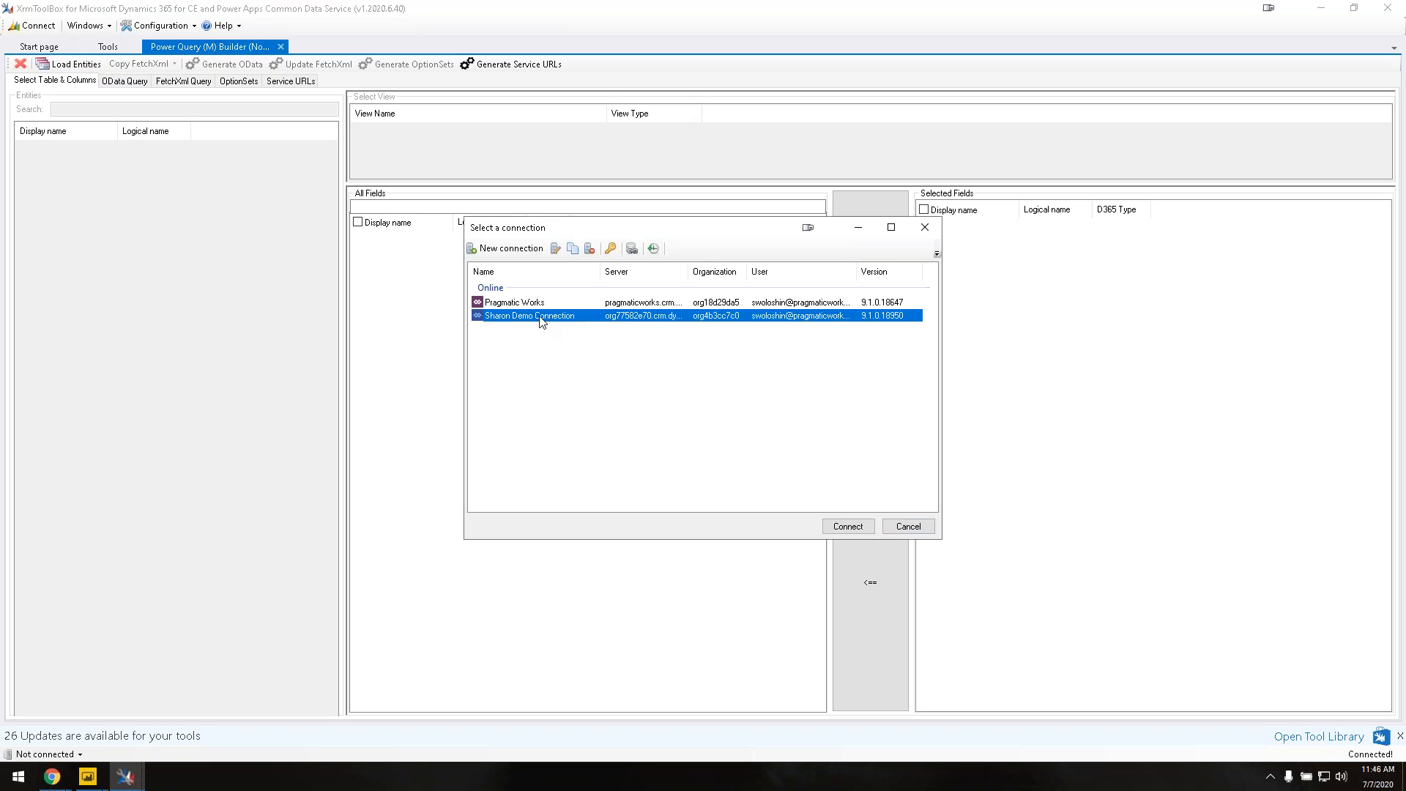
click(848, 527)
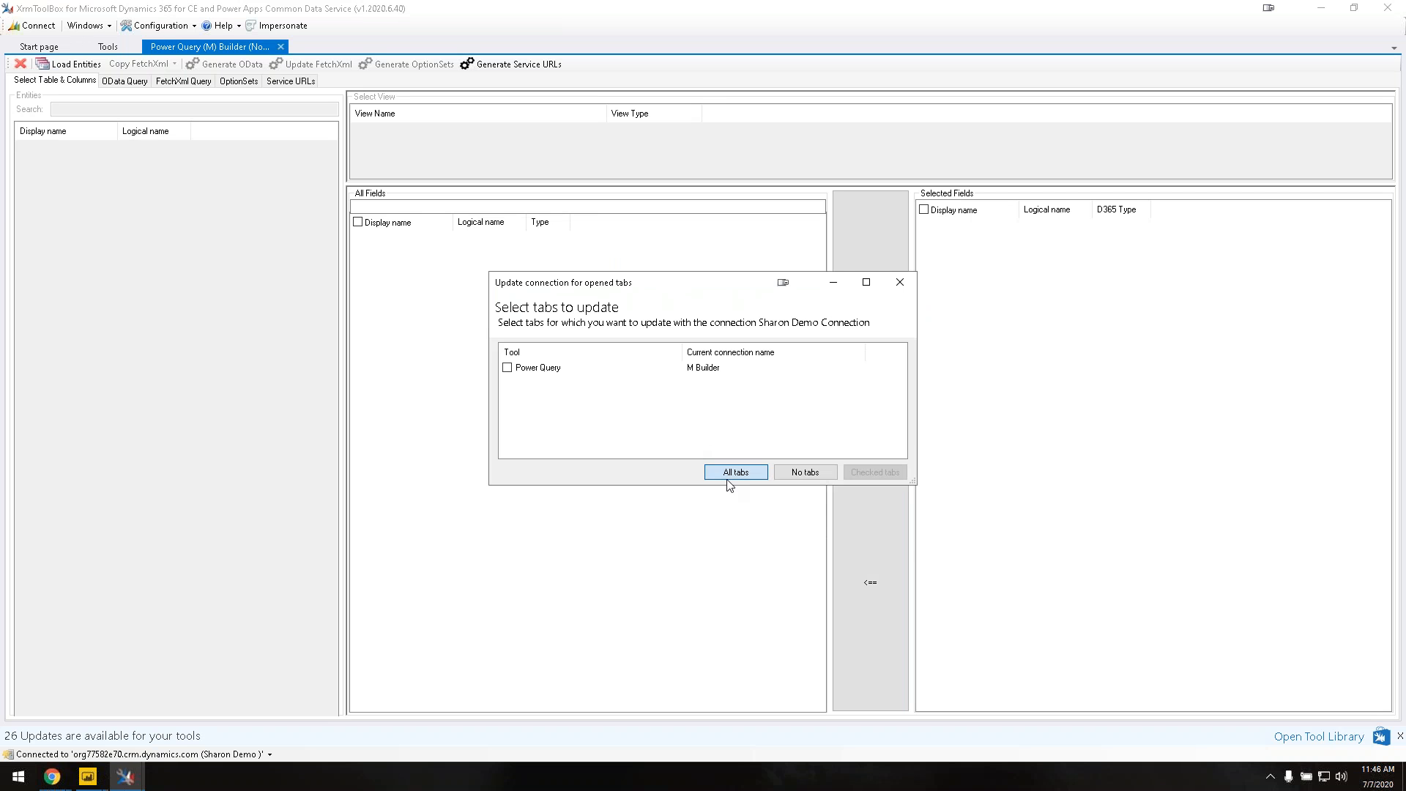
click(728, 476)
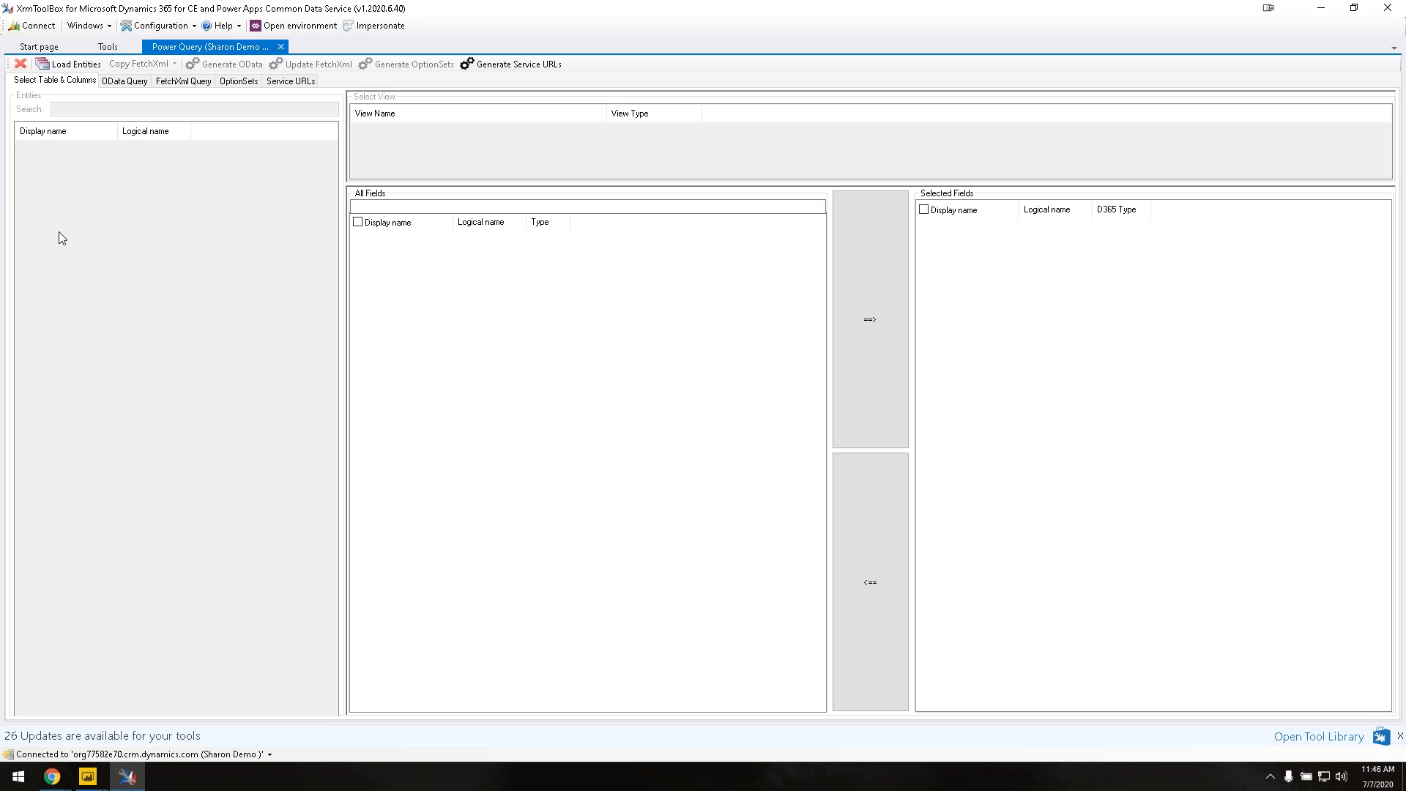
Step: Load the environment's entity list and select the Account table
click(74, 64)
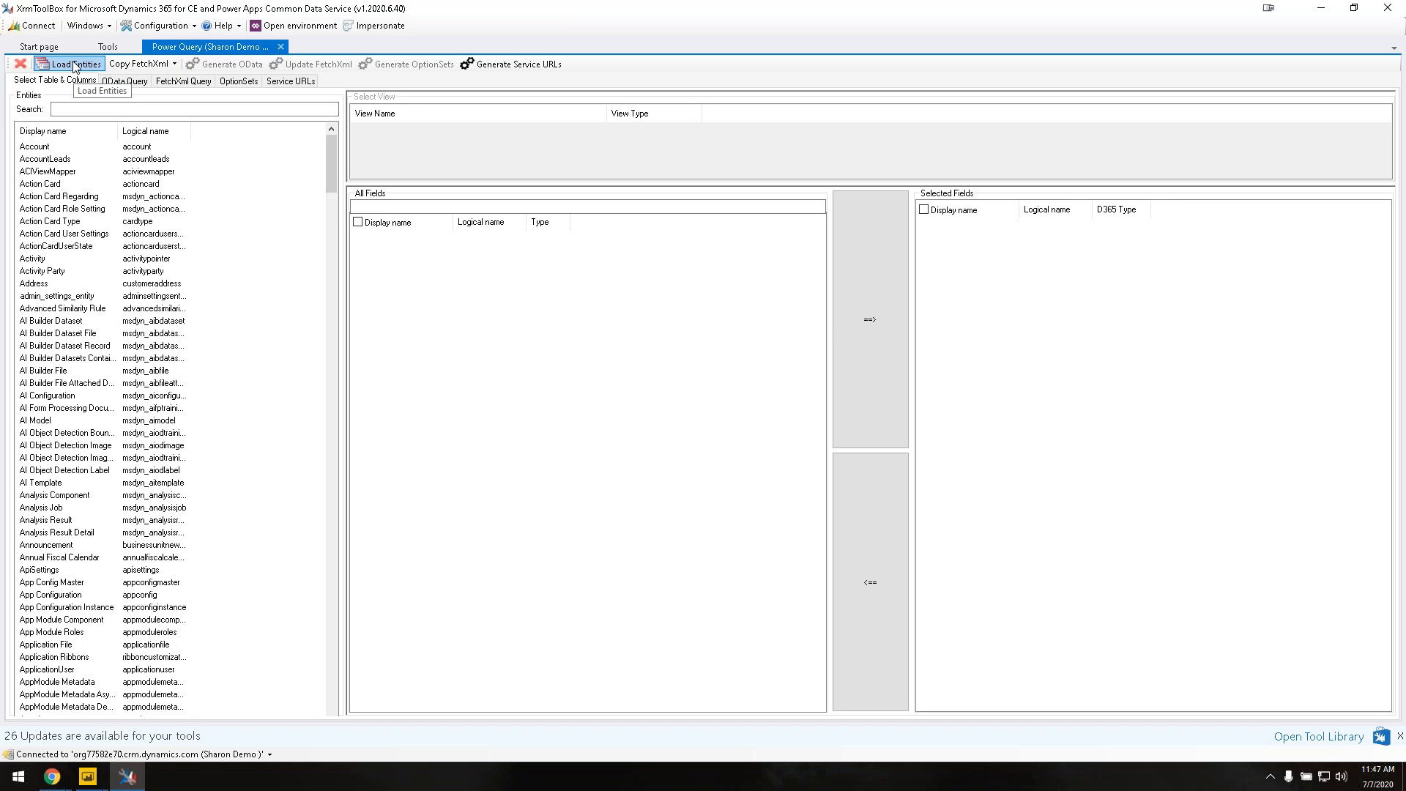
scroll(62, 227, down, 14)
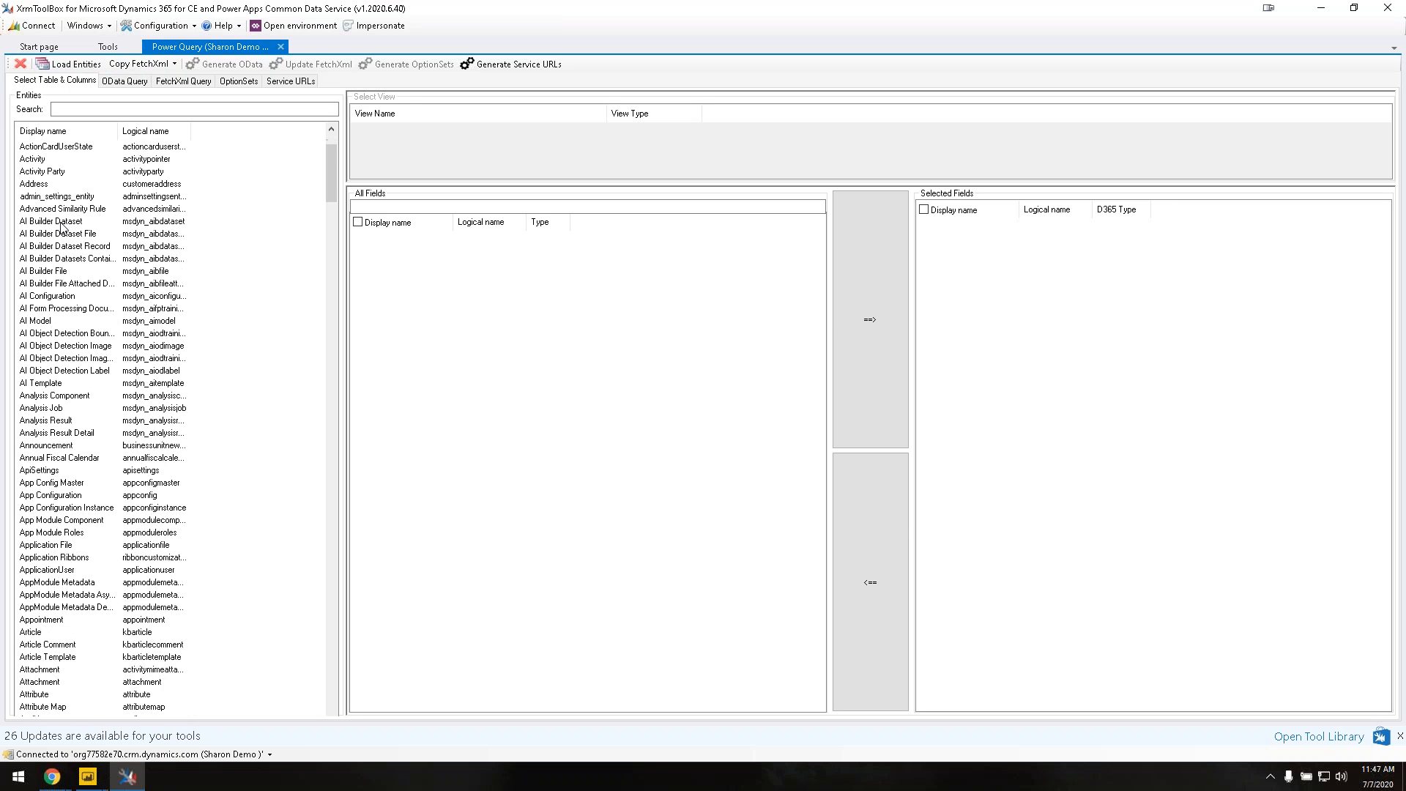
scroll(63, 227, up, 14)
click(79, 109)
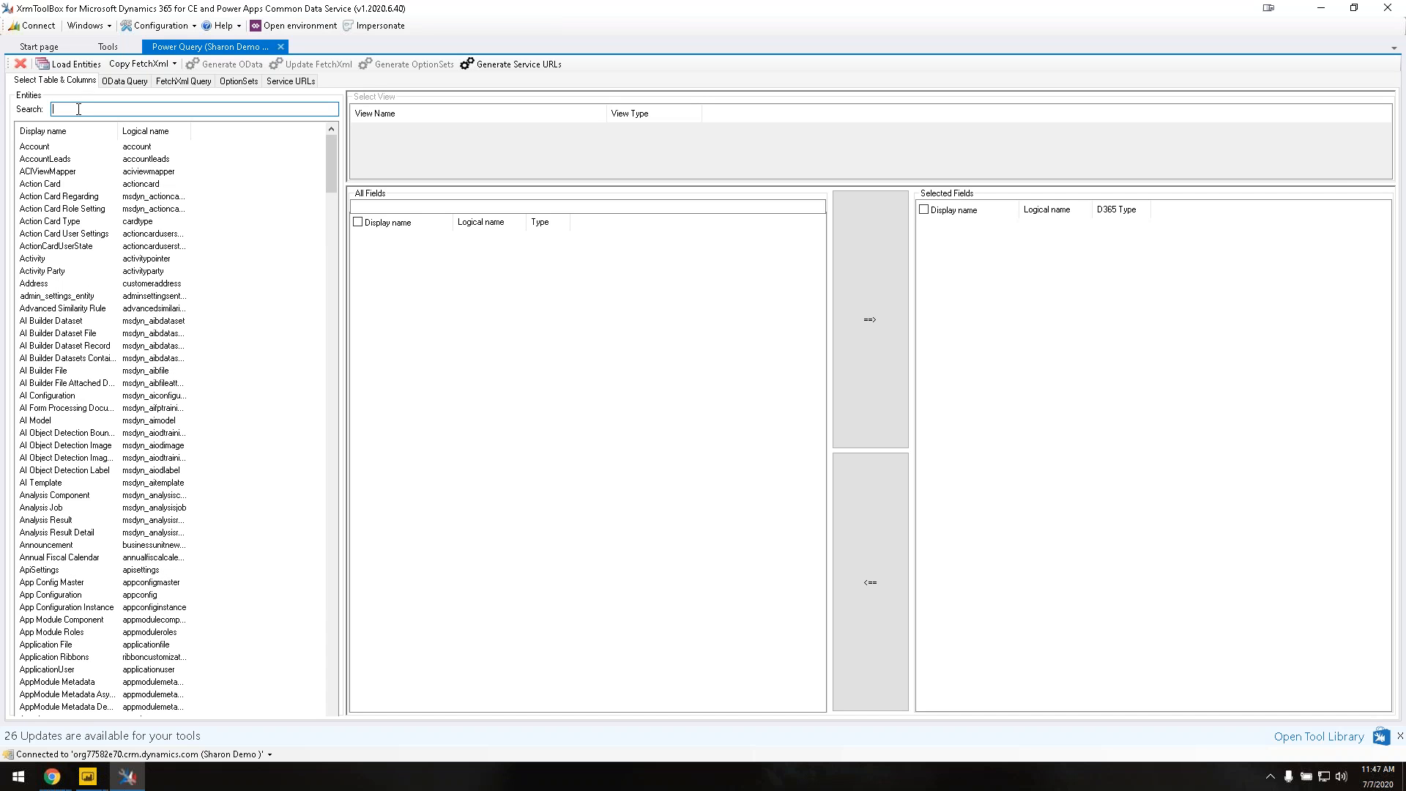
text(opp)
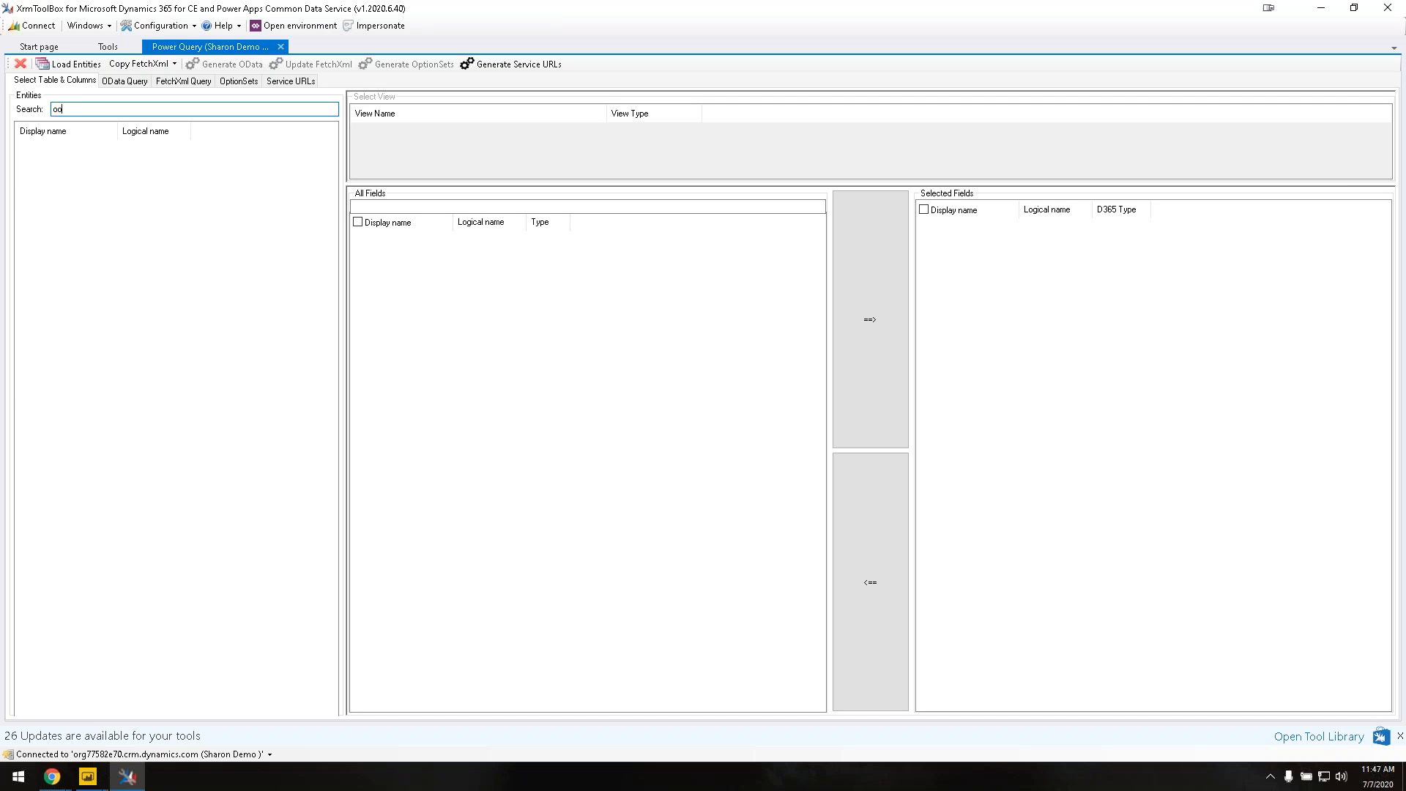
key(BackSpace)
key(BackSpace)
key(BackSpace)
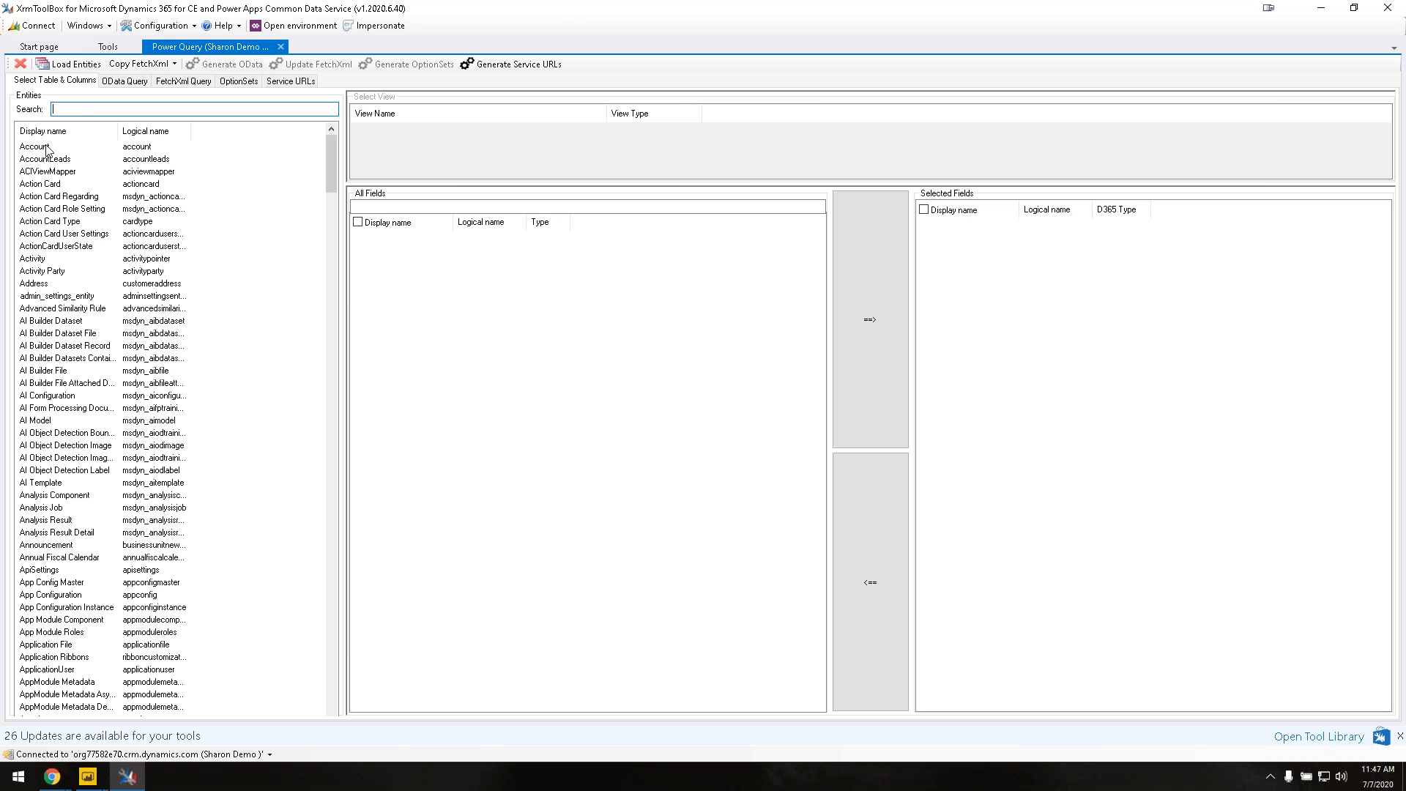
click(47, 147)
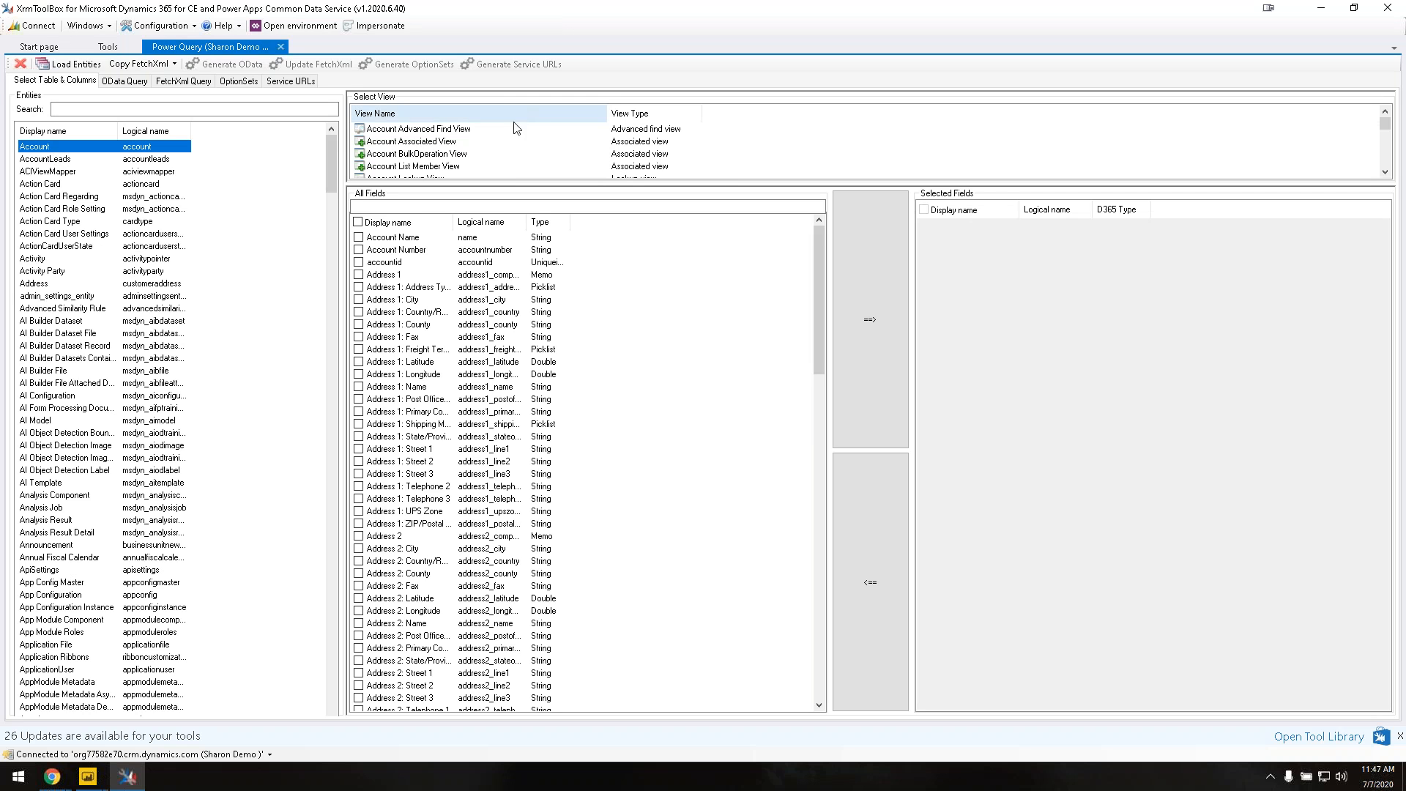
Step: Load the Active Accounts view's five fields into Selected Fields
scroll(493, 144, down, 5)
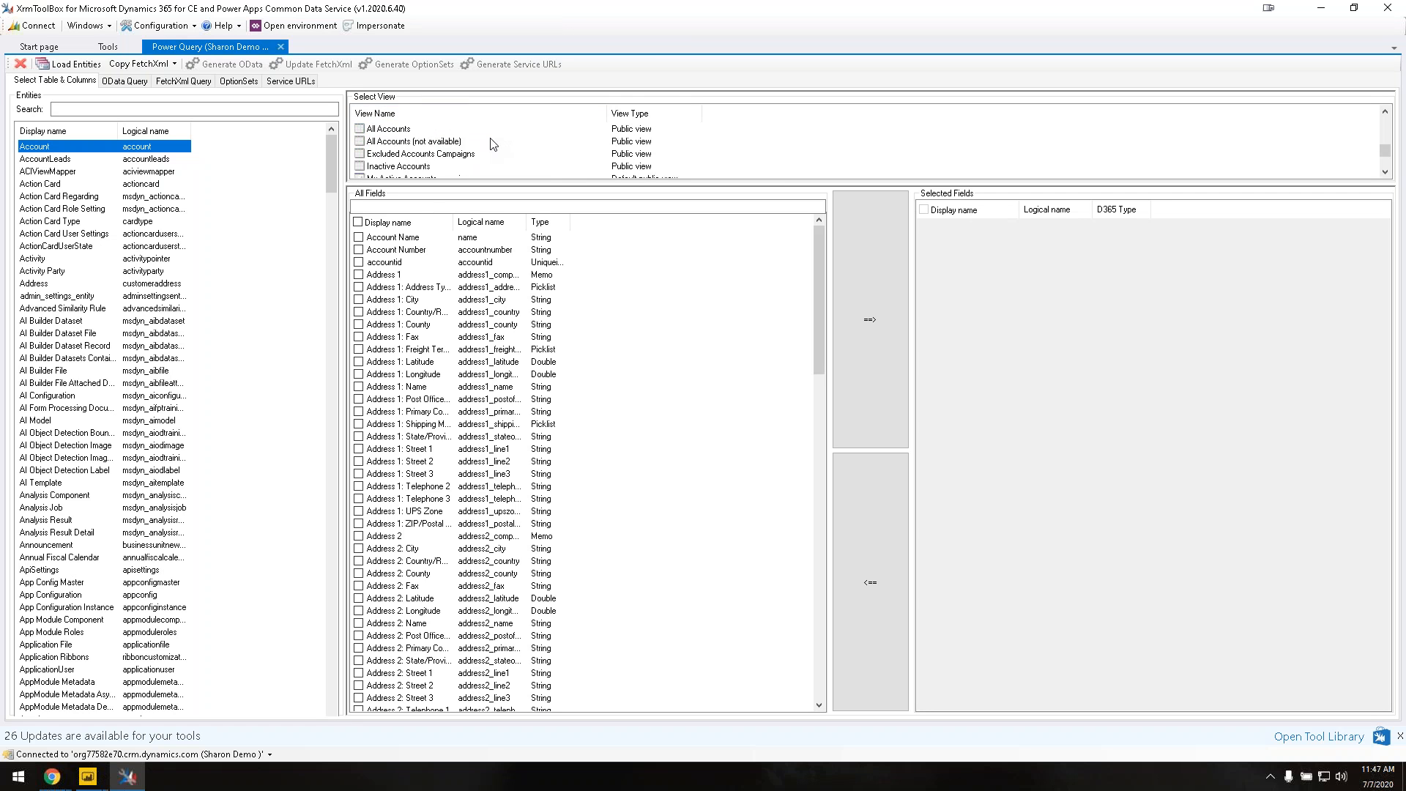
scroll(493, 145, up, 5)
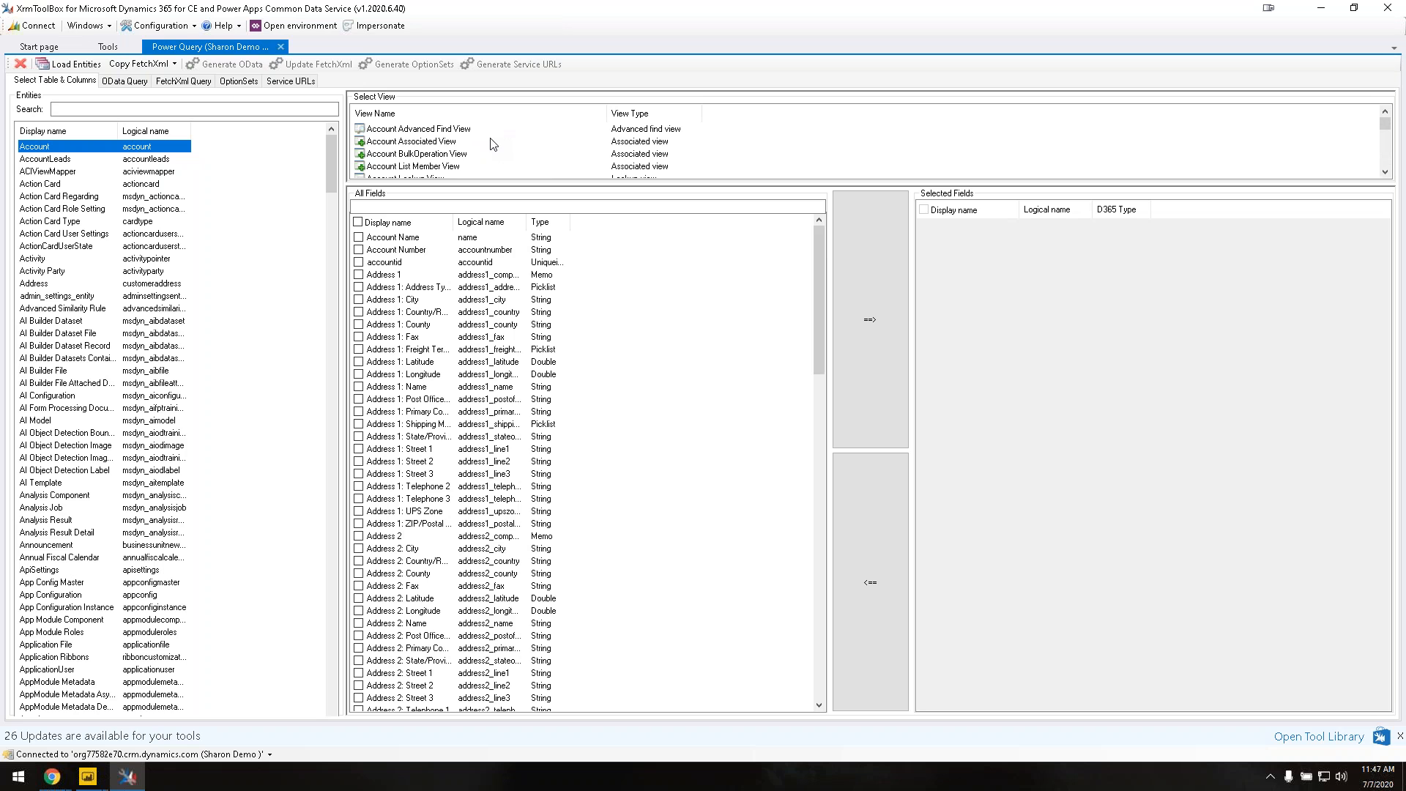
scroll(454, 137, down, 1)
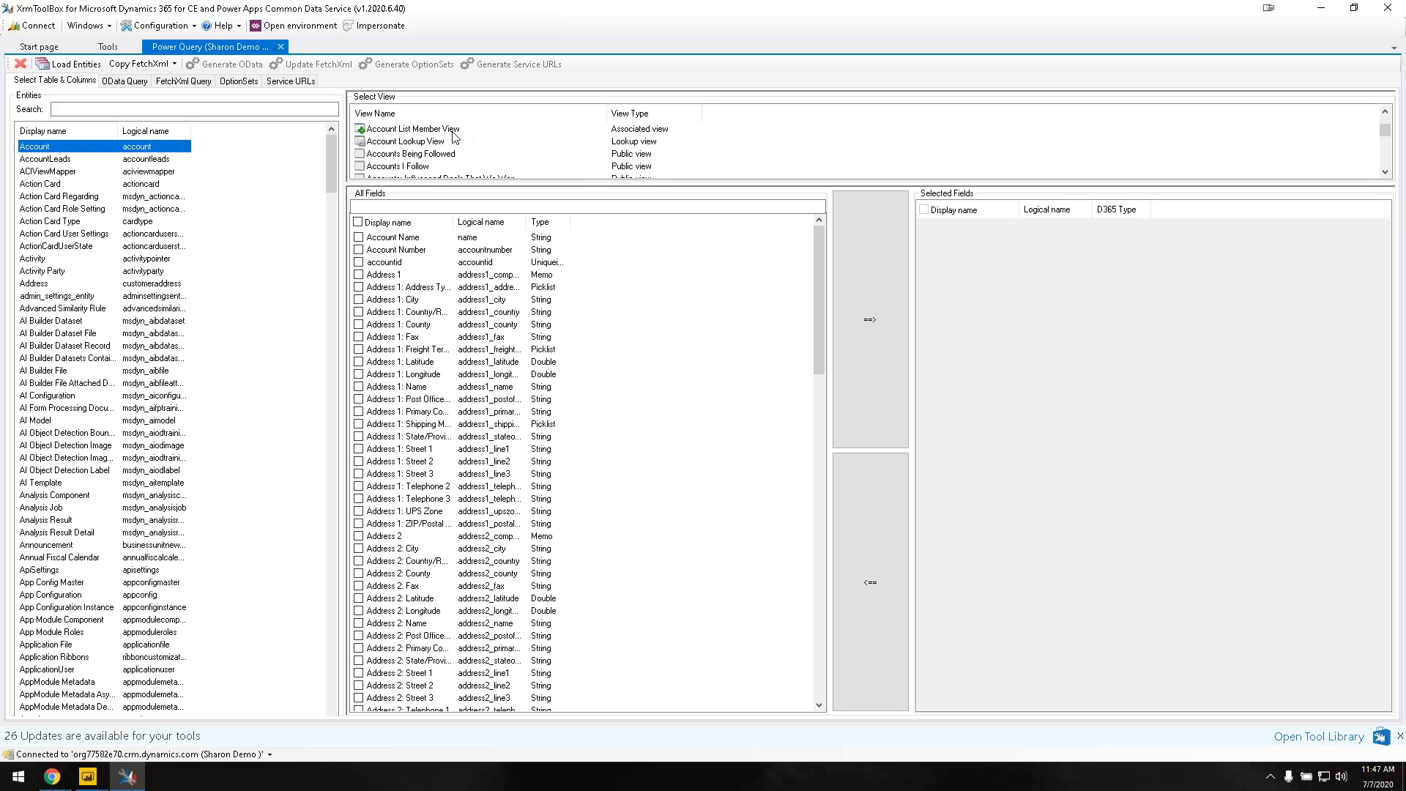
scroll(453, 137, down, 2)
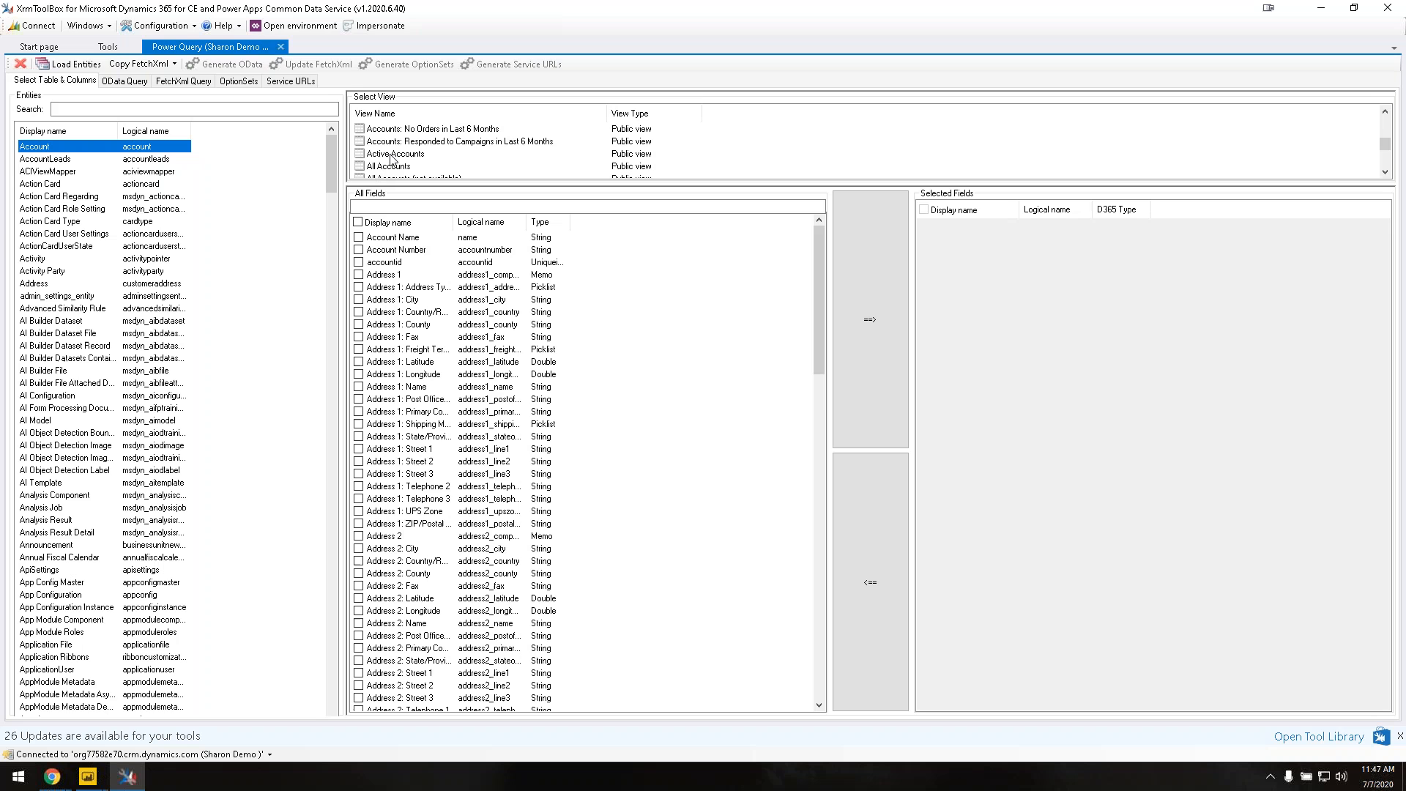
click(392, 156)
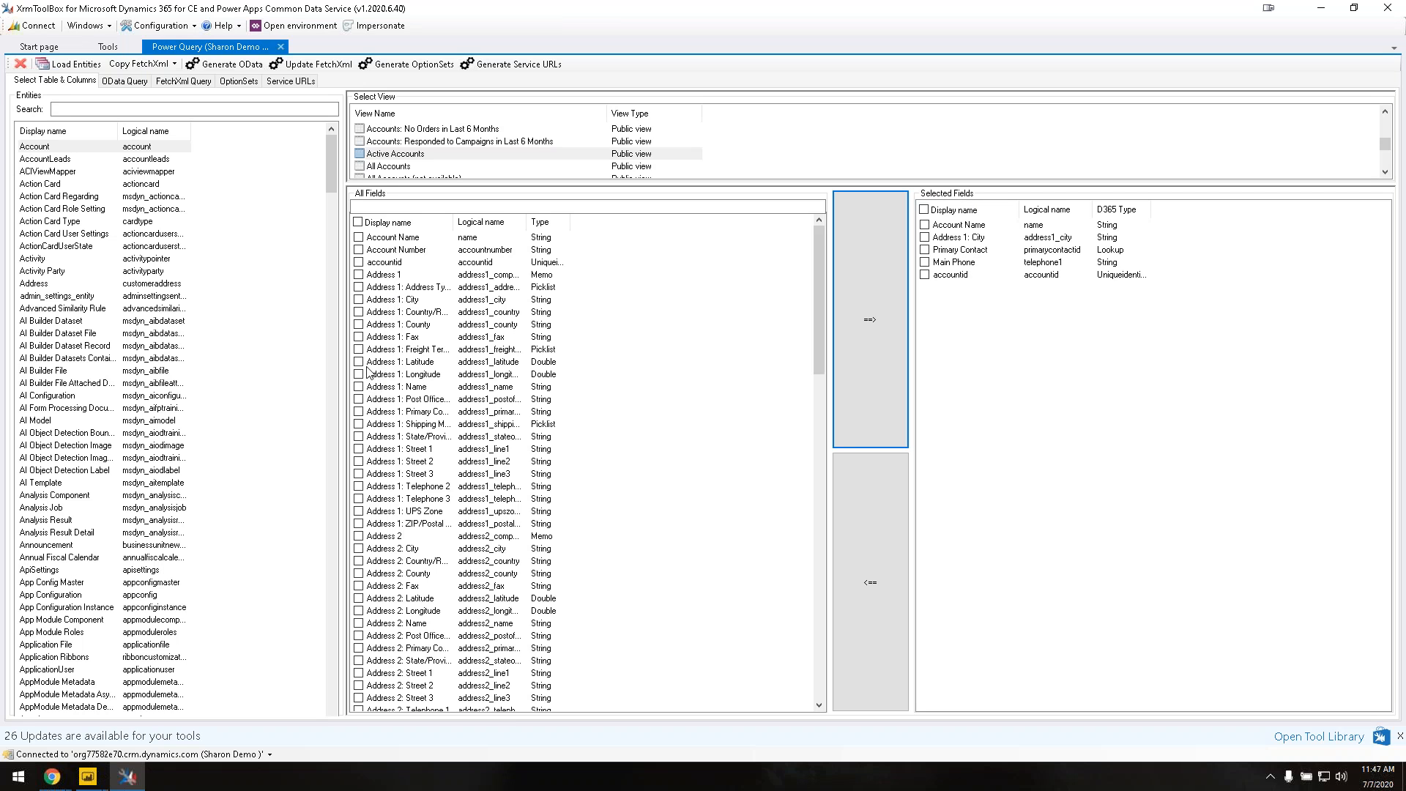
Step: Filter Account fields by 'tel' and add all eight telephone fields to Selected Fields
click(402, 208)
text(tel)
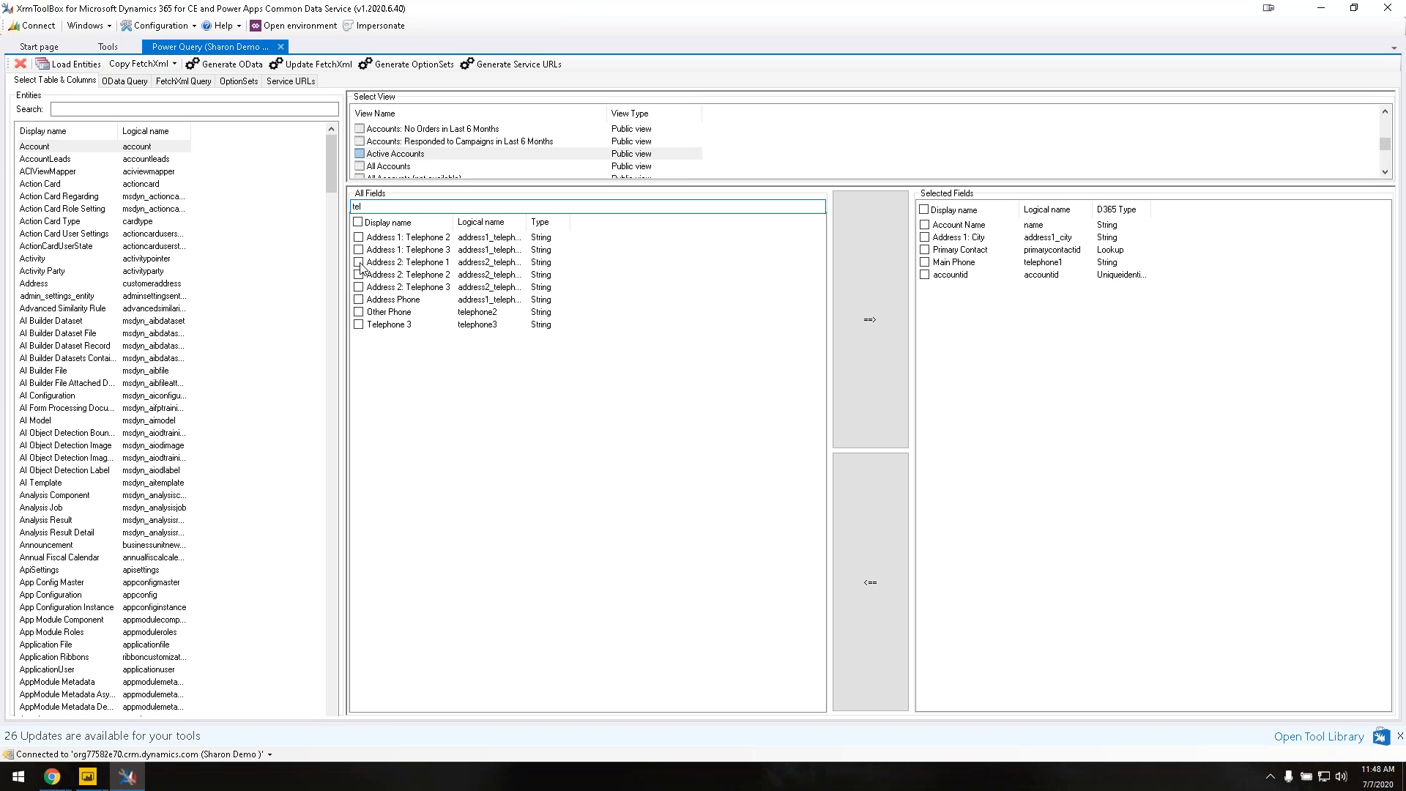
click(358, 221)
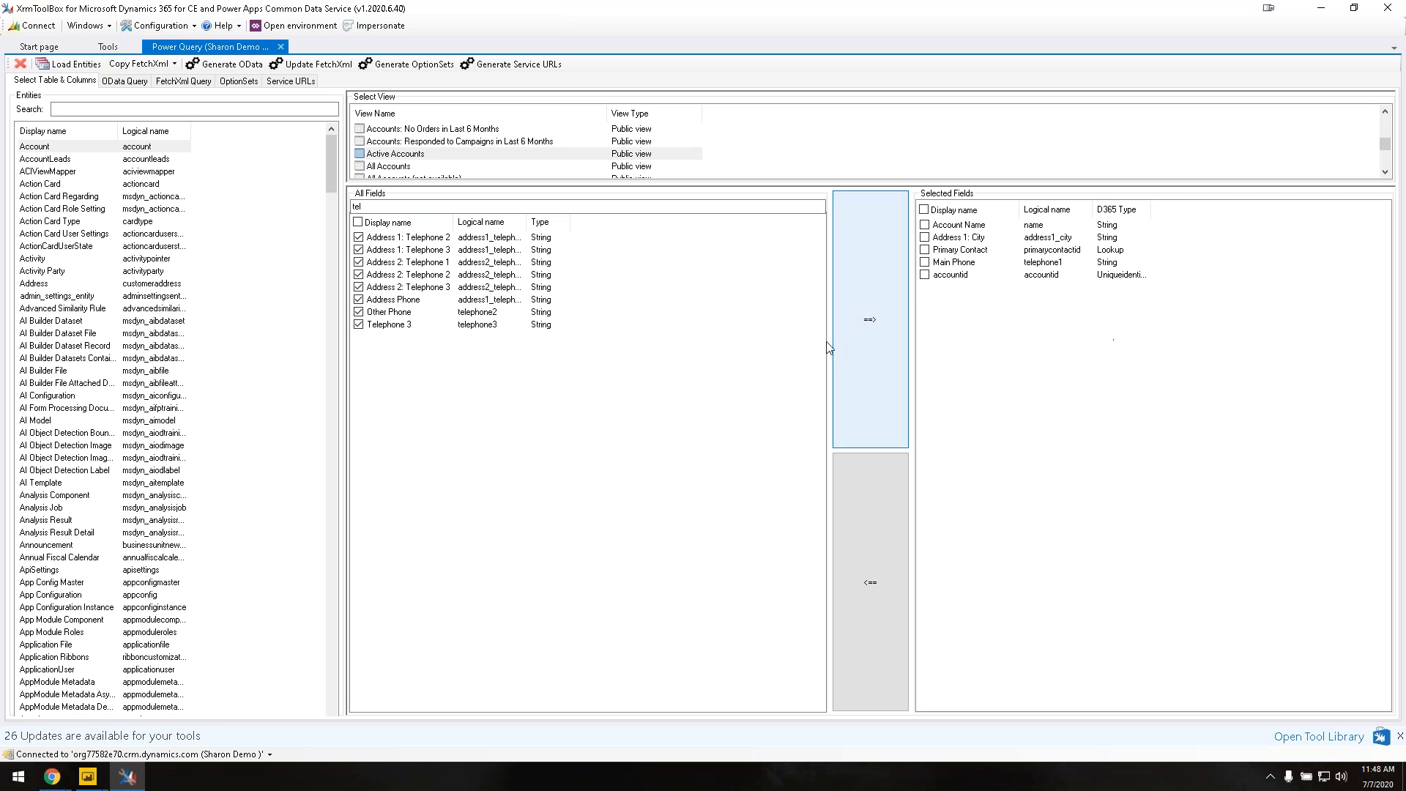
click(872, 318)
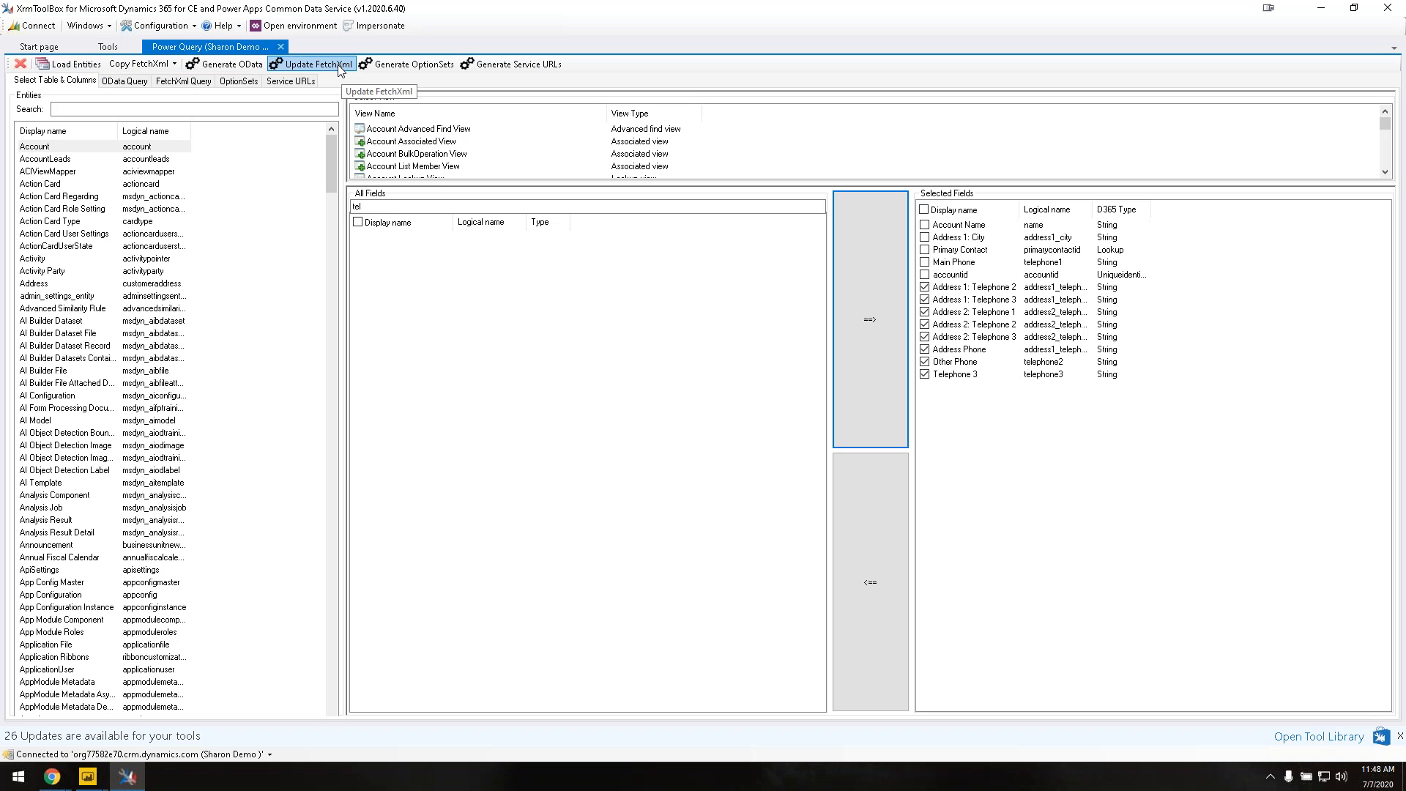
Step: Generate the connection's service URLs and select the Dyn365CEBaseURL base address
click(518, 68)
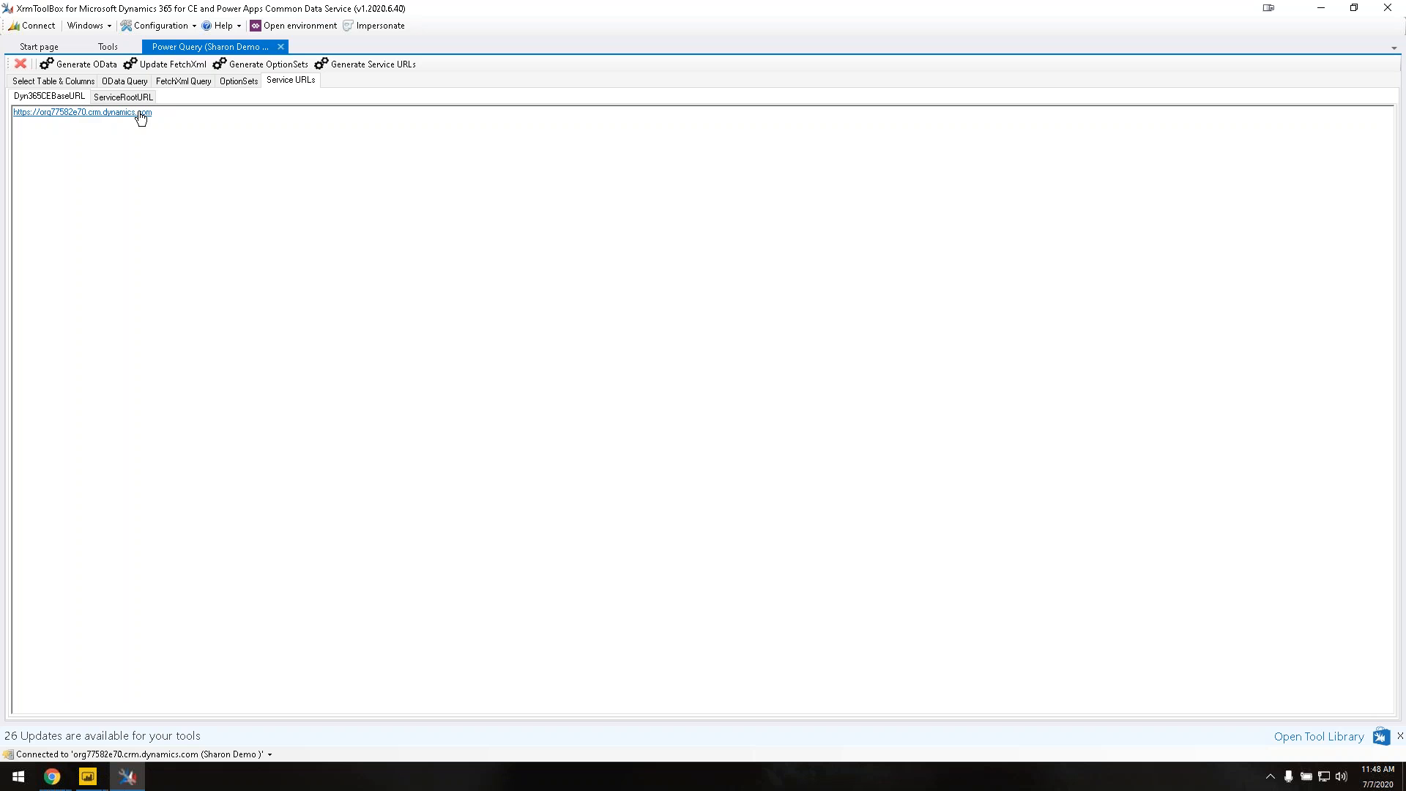
click(167, 115)
drag(167, 116, 11, 126)
key(ctrl+c)
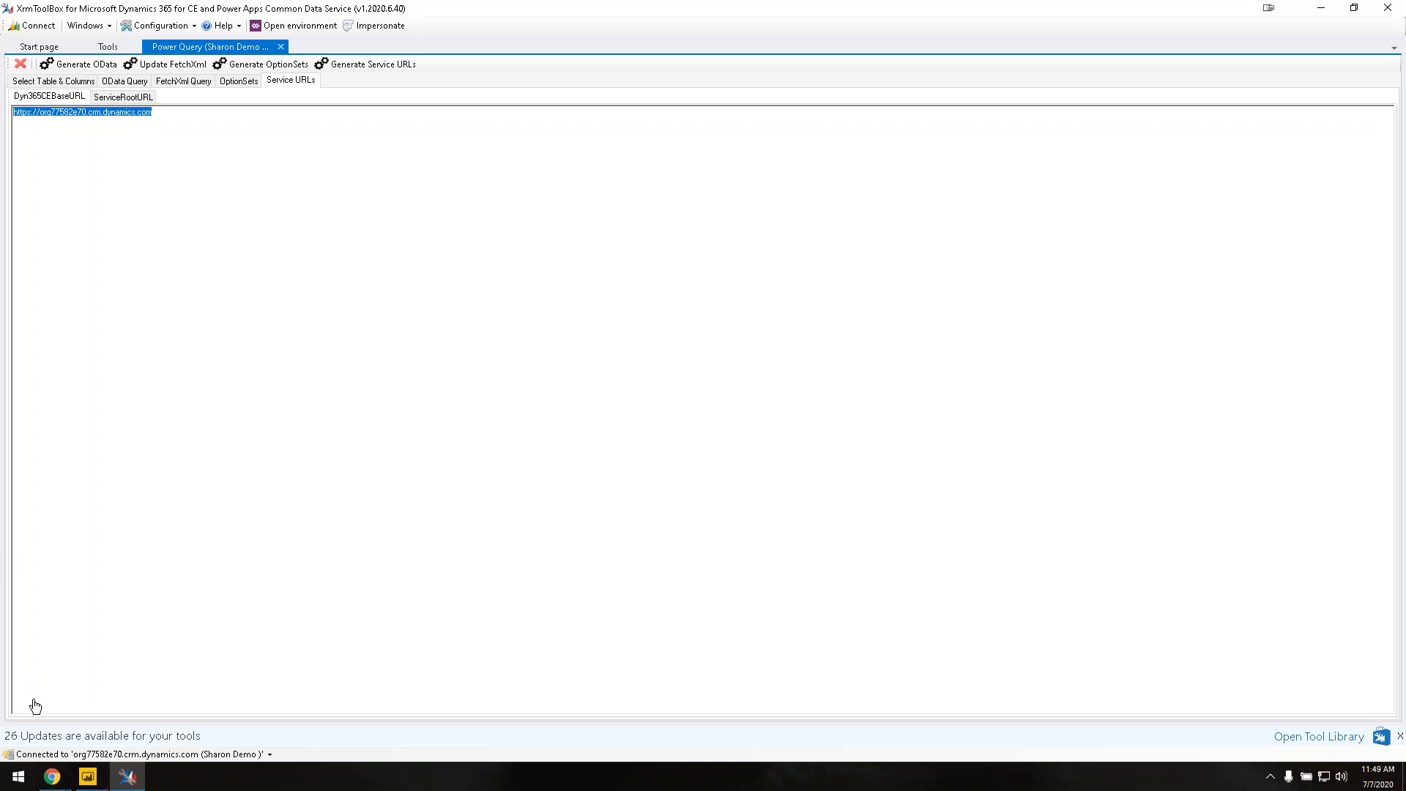
click(93, 779)
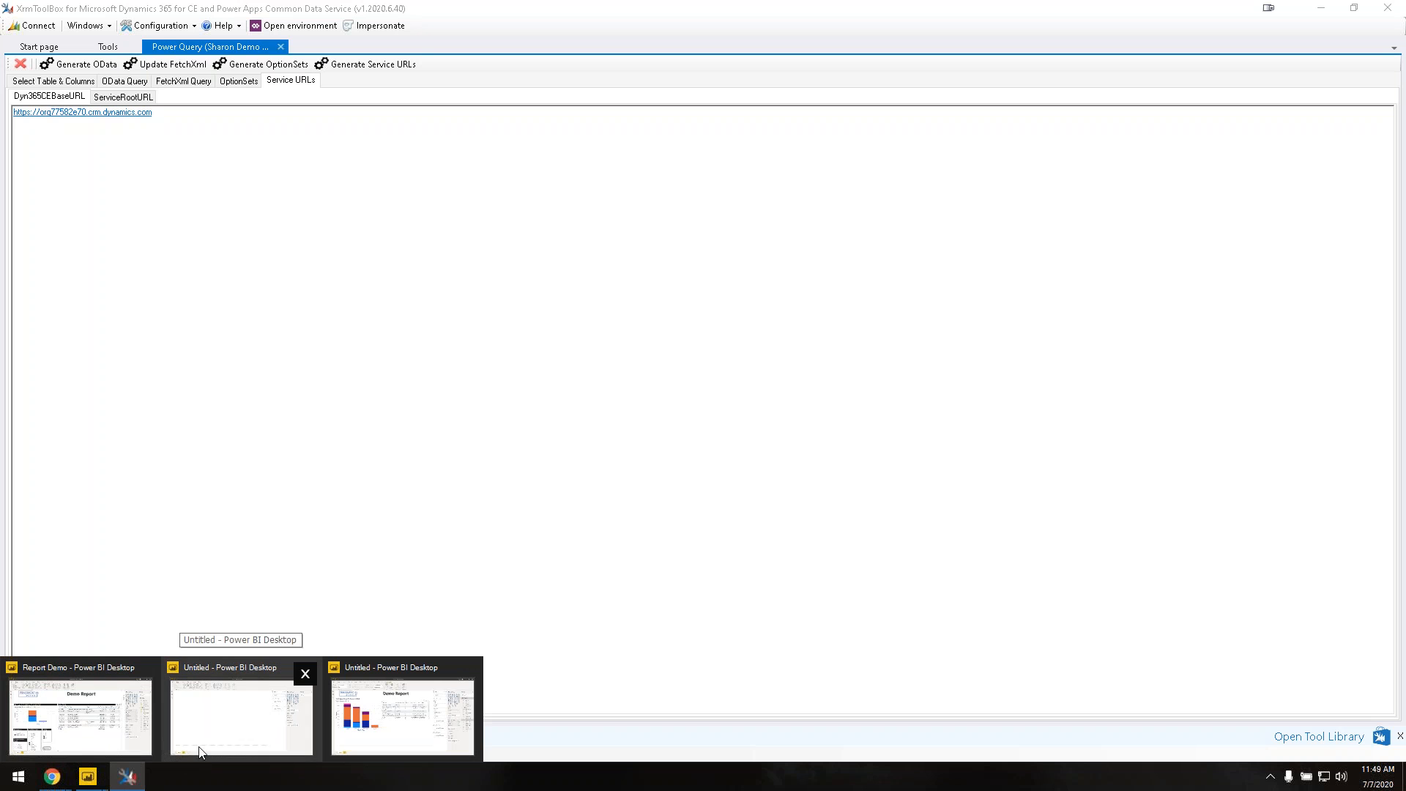
Step: Create a blank query holding the pasted base URL and name it Dyn365CEBaseURL
click(201, 753)
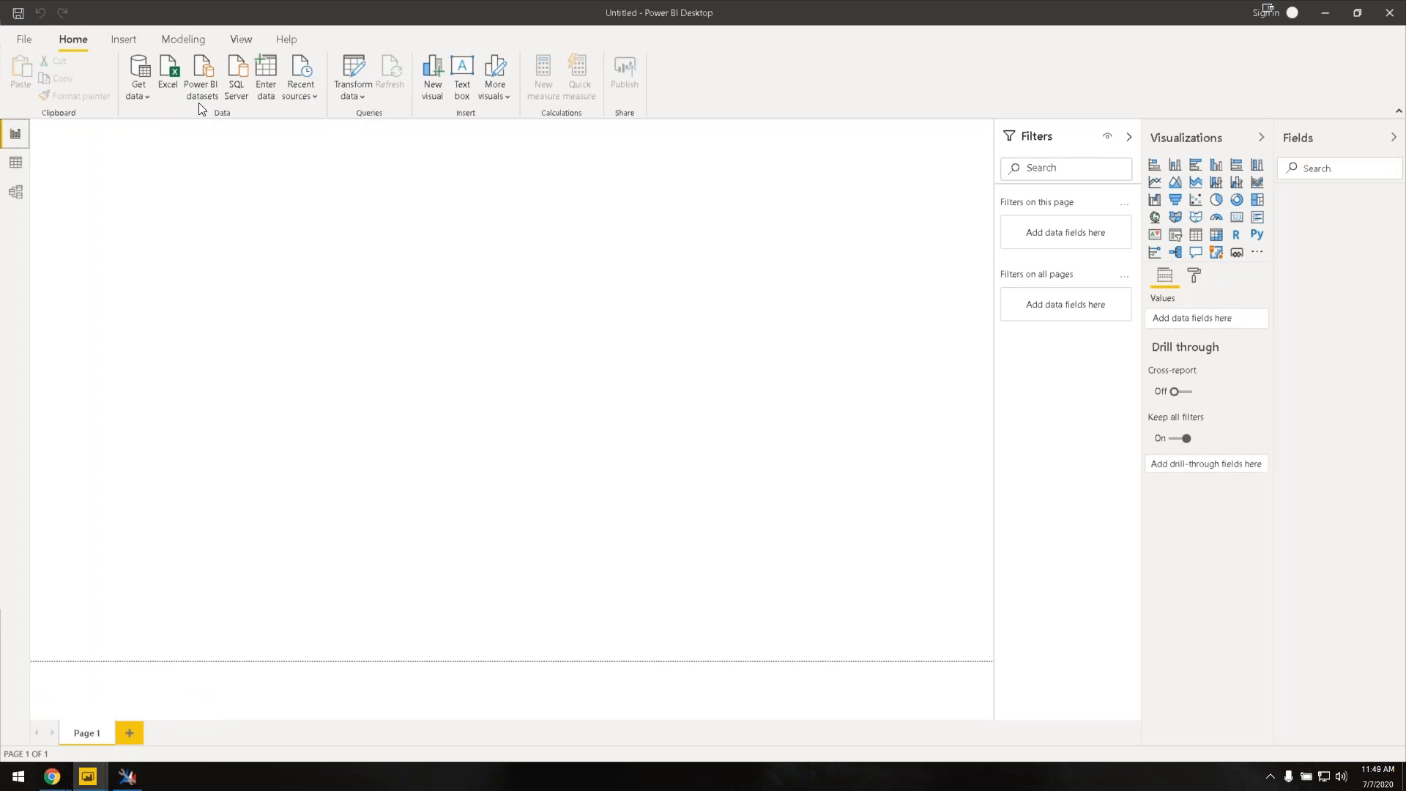
click(147, 99)
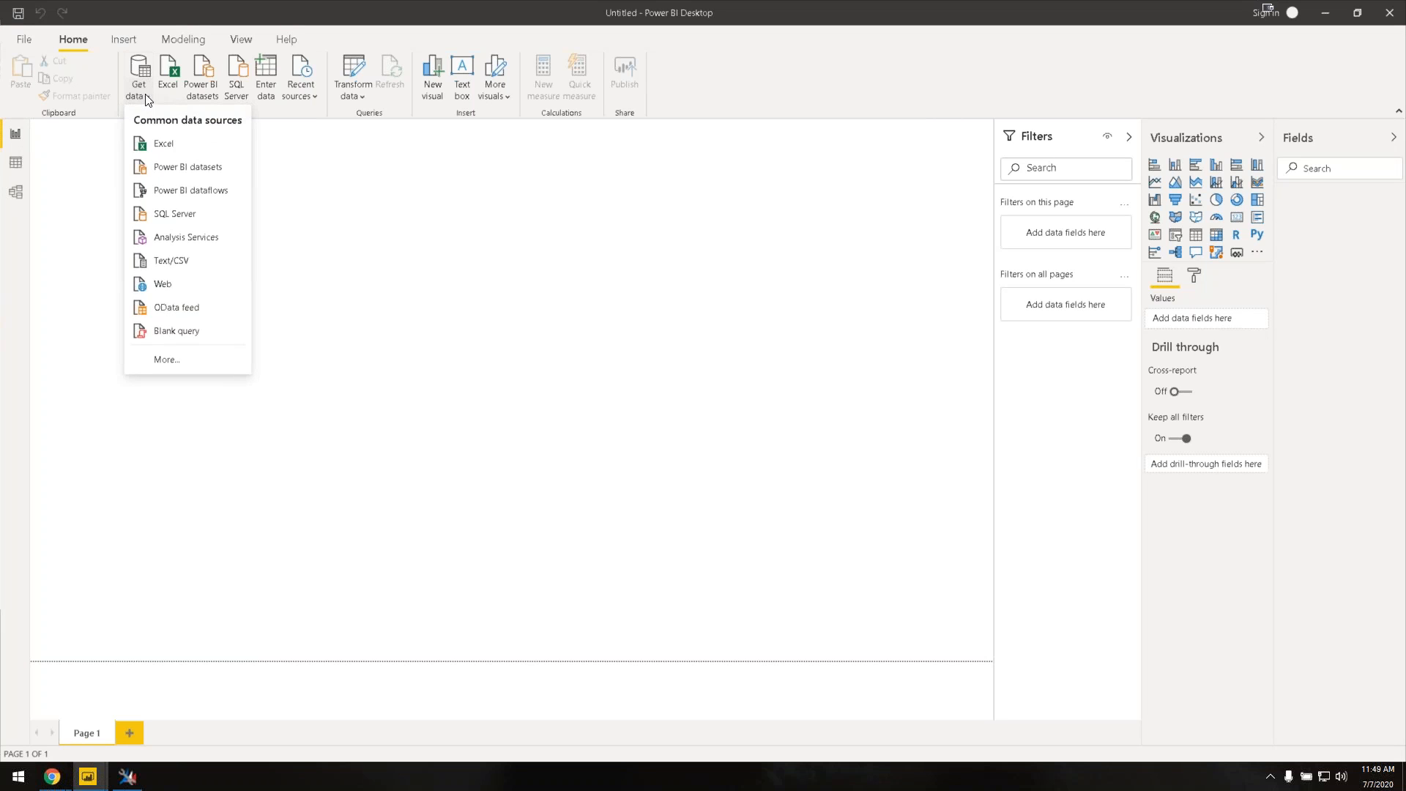
click(167, 336)
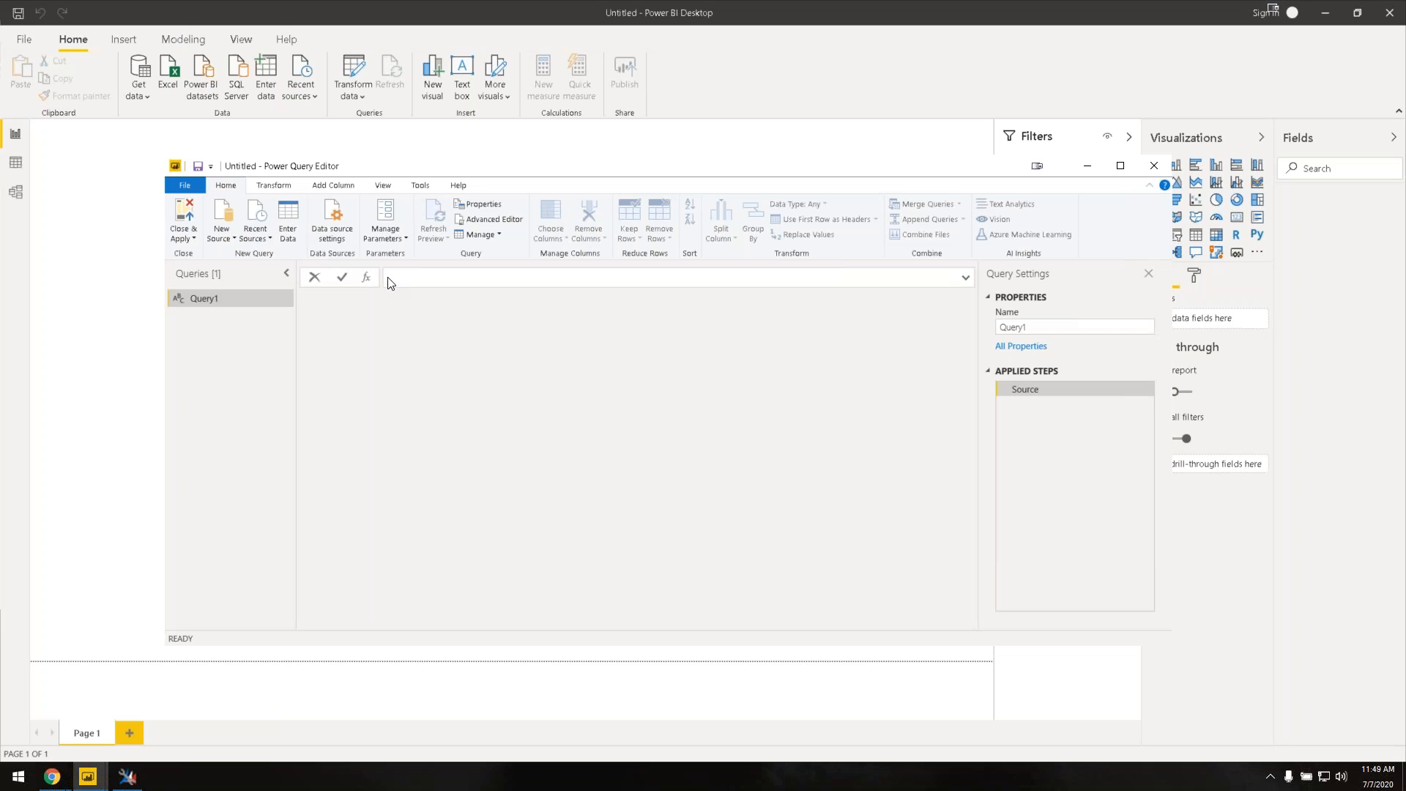
key(ctrl+v)
double_click(266, 295)
text(Dyn)
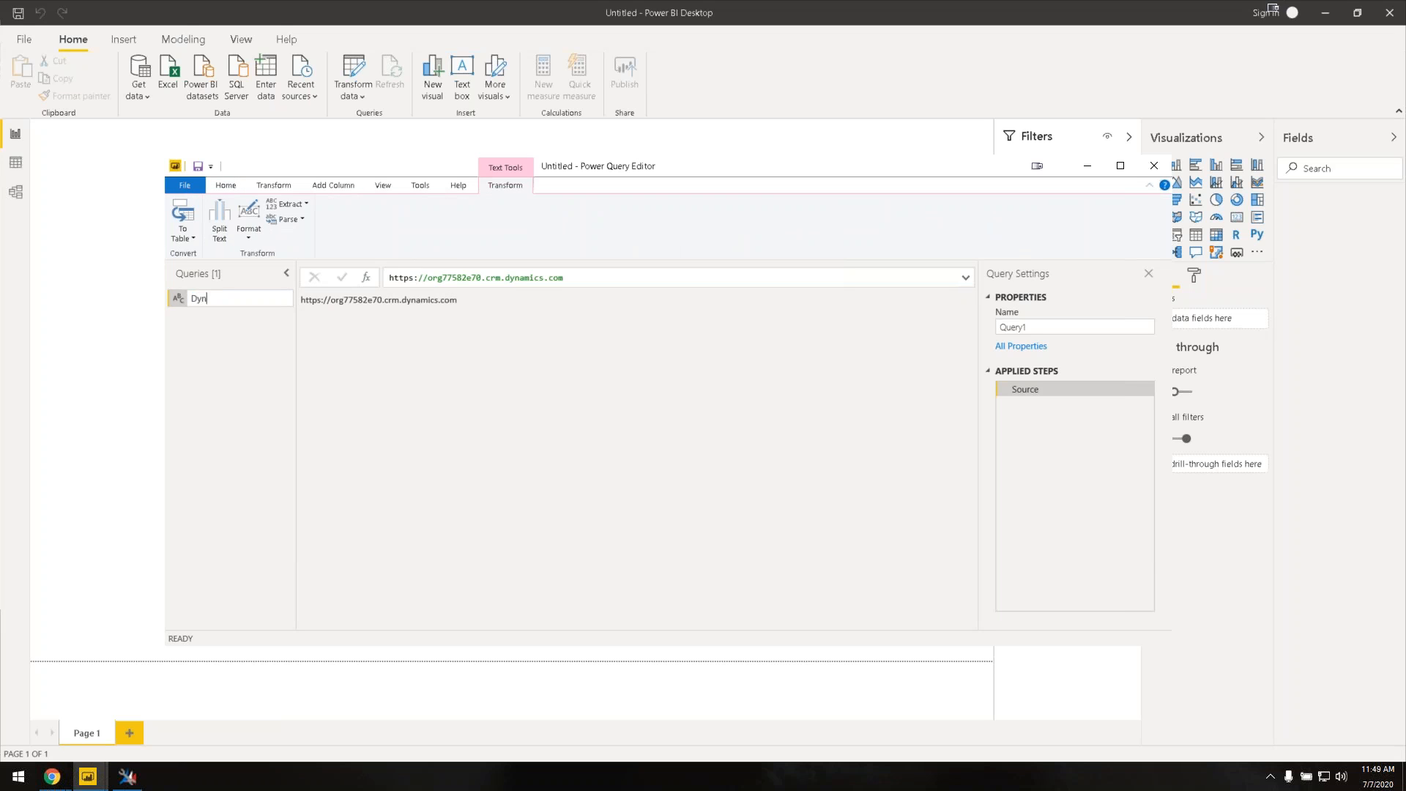
text(365CEBaseURL)
key(Return)
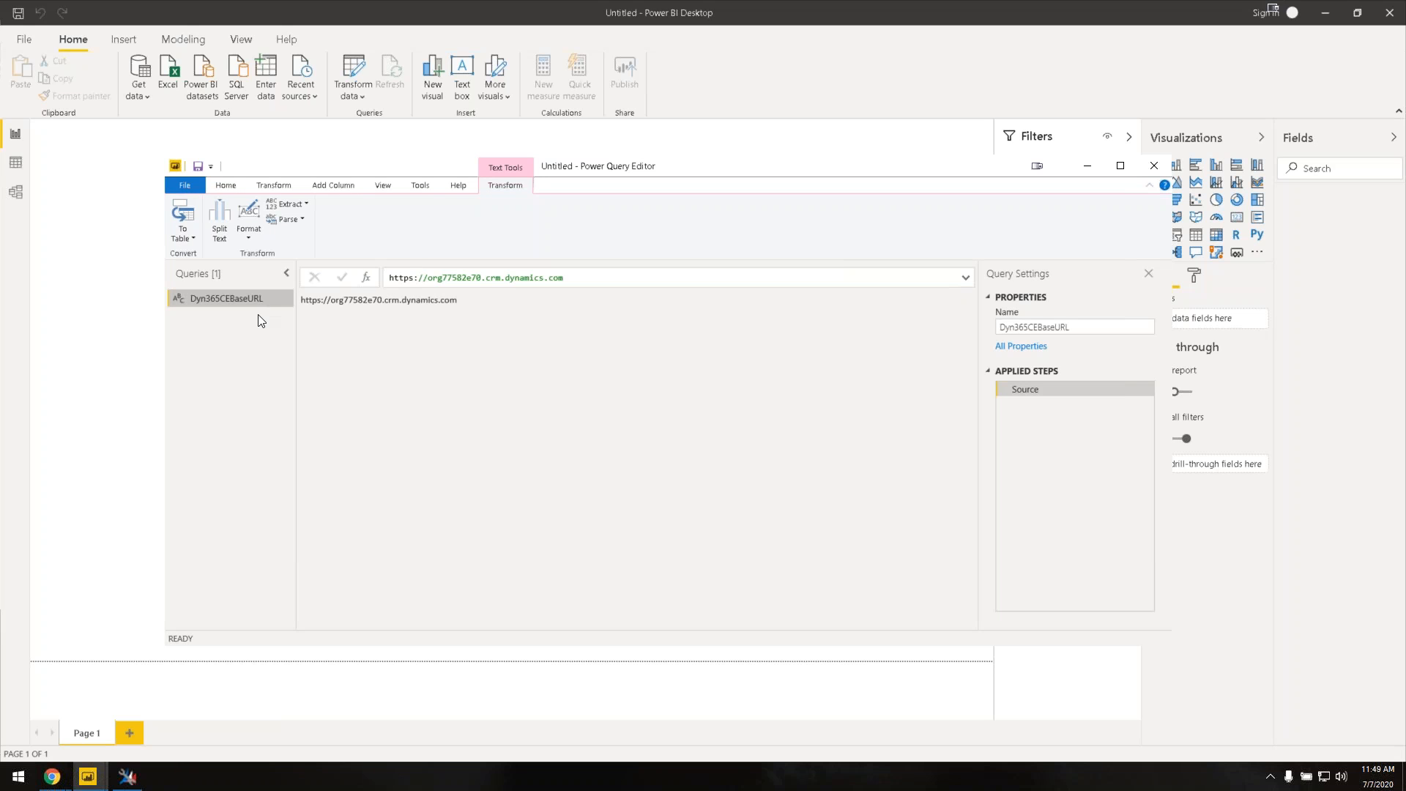
Step: Add another blank query via New Source, then return to XrmToolBox
click(233, 188)
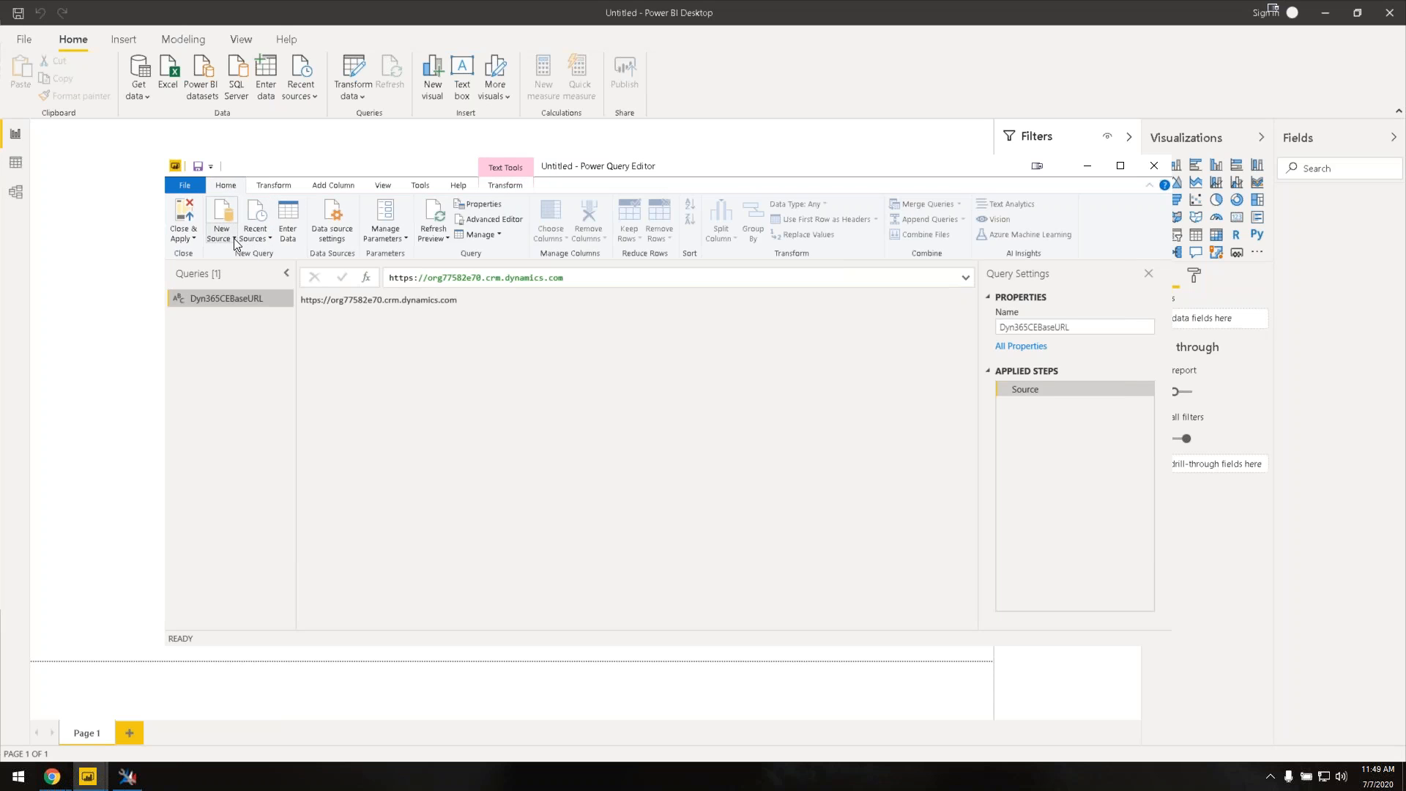
click(236, 243)
click(266, 463)
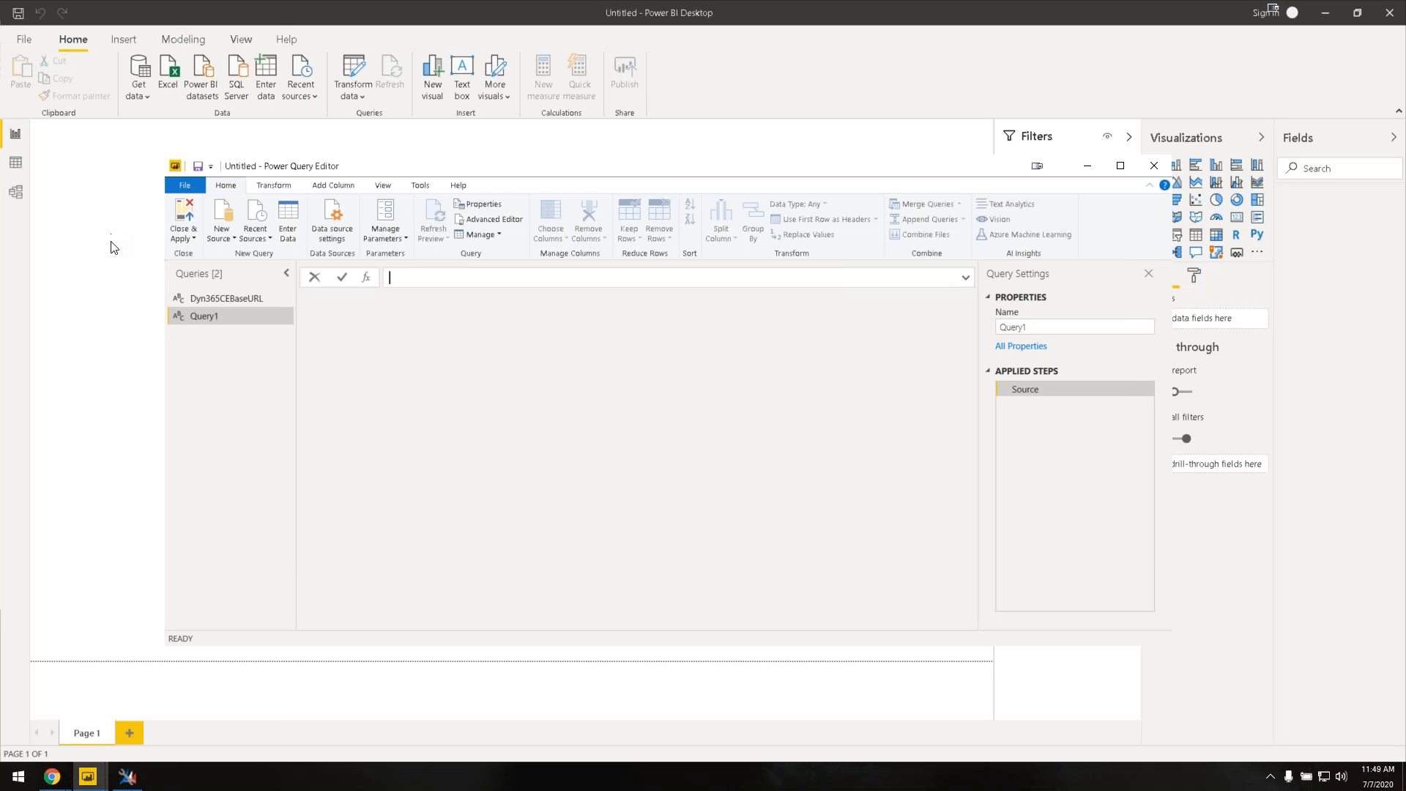
click(87, 777)
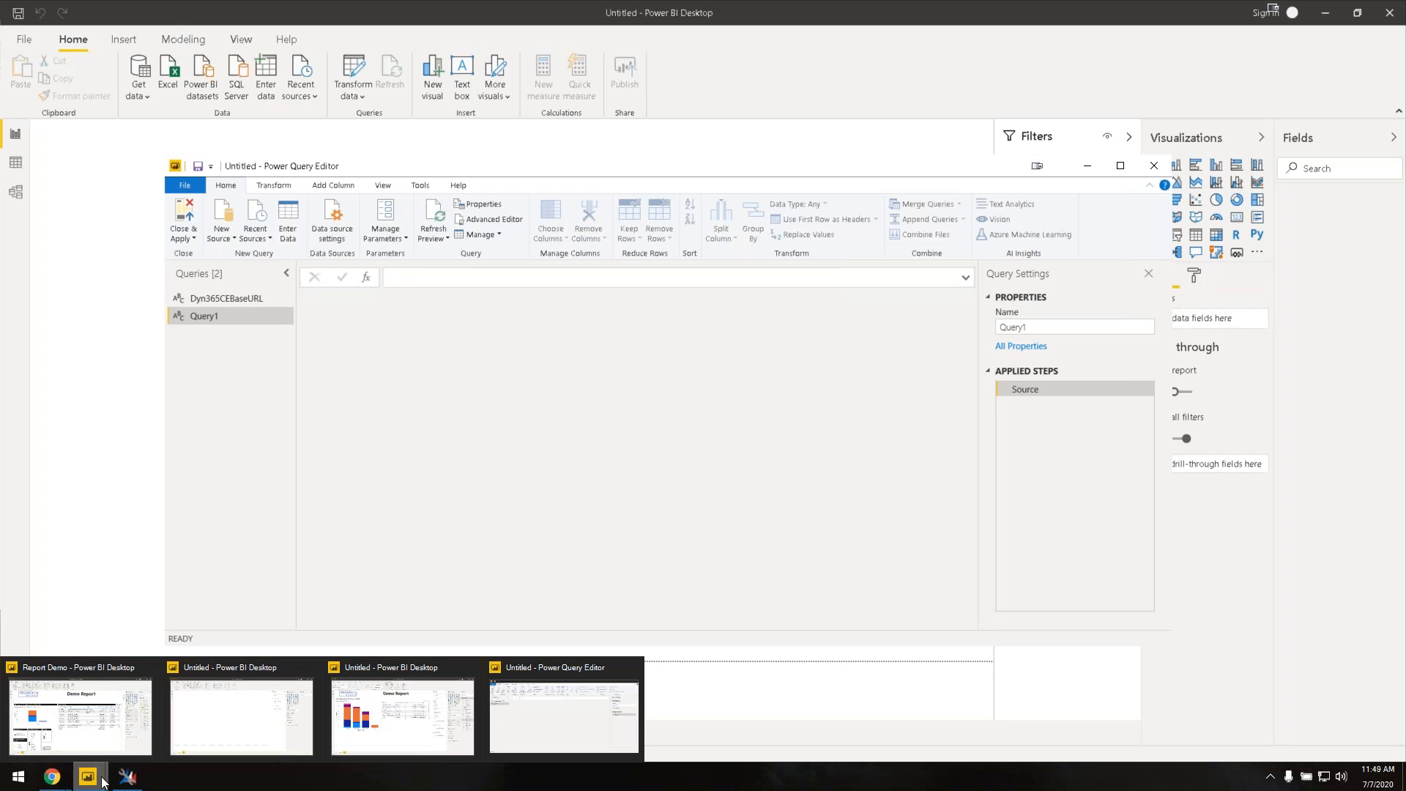
click(128, 779)
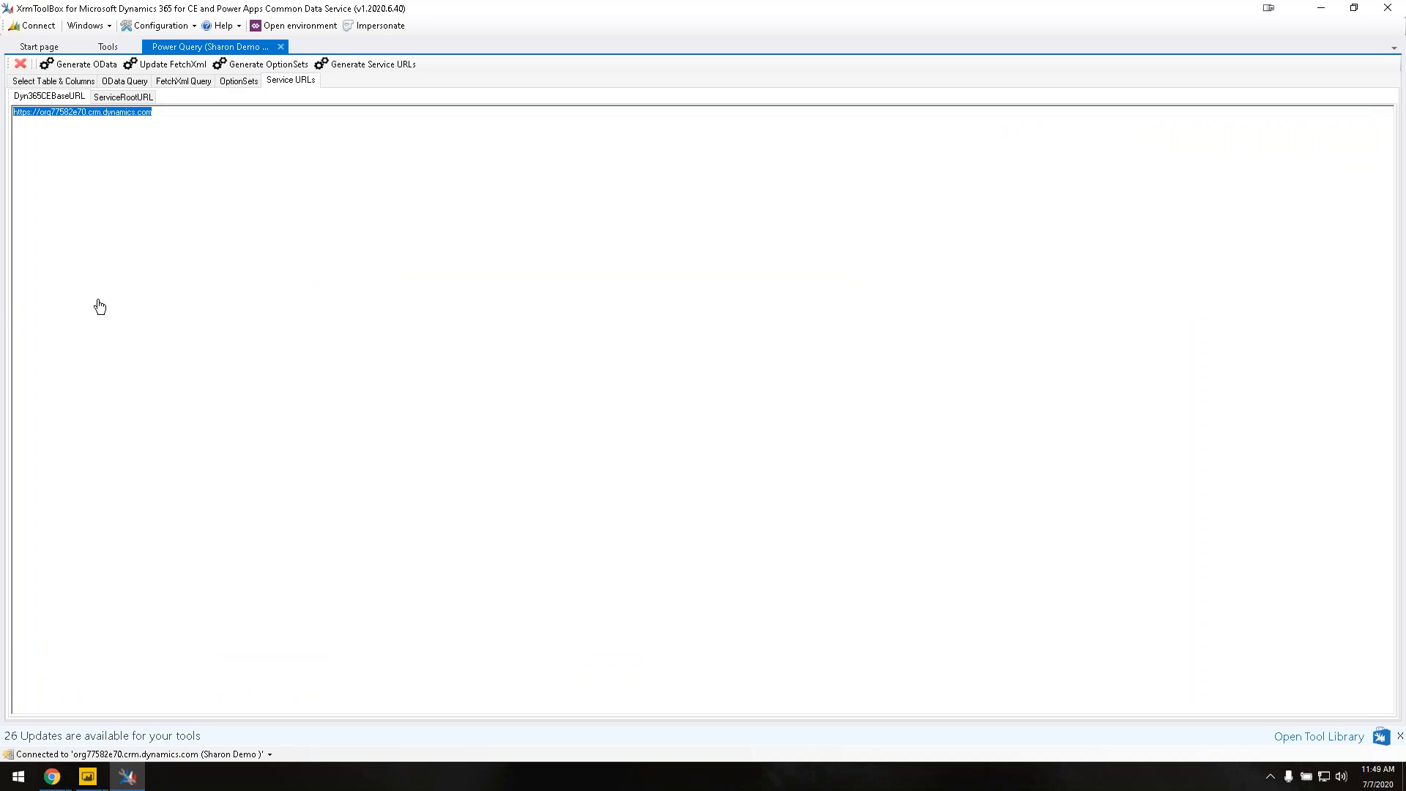
Step: Show the ServiceRootURL formula =Dyn365CEBaseURL & "/api/data/v9.1" and select all of it
click(125, 98)
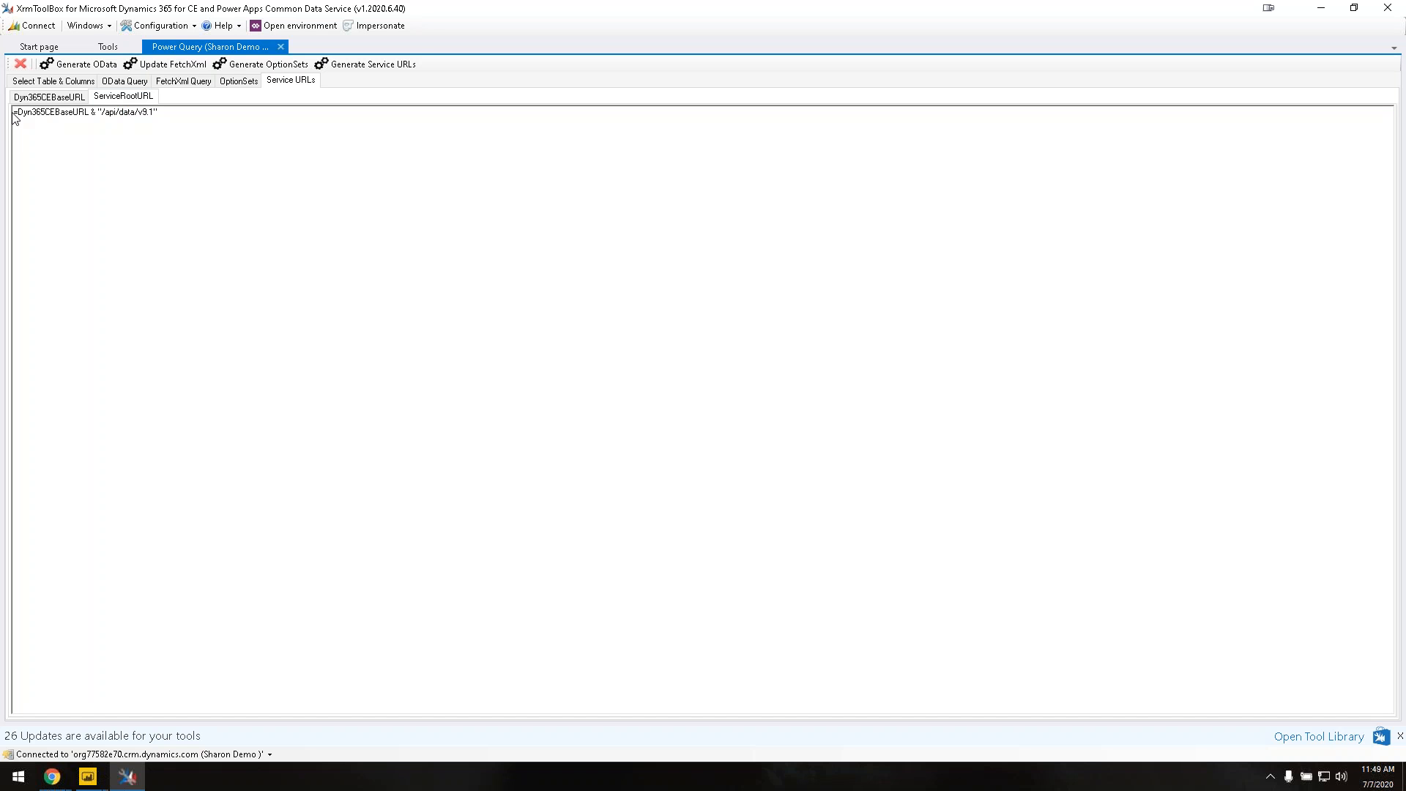
drag(19, 112, 89, 115)
drag(88, 114, 13, 112)
key(ctrl+c)
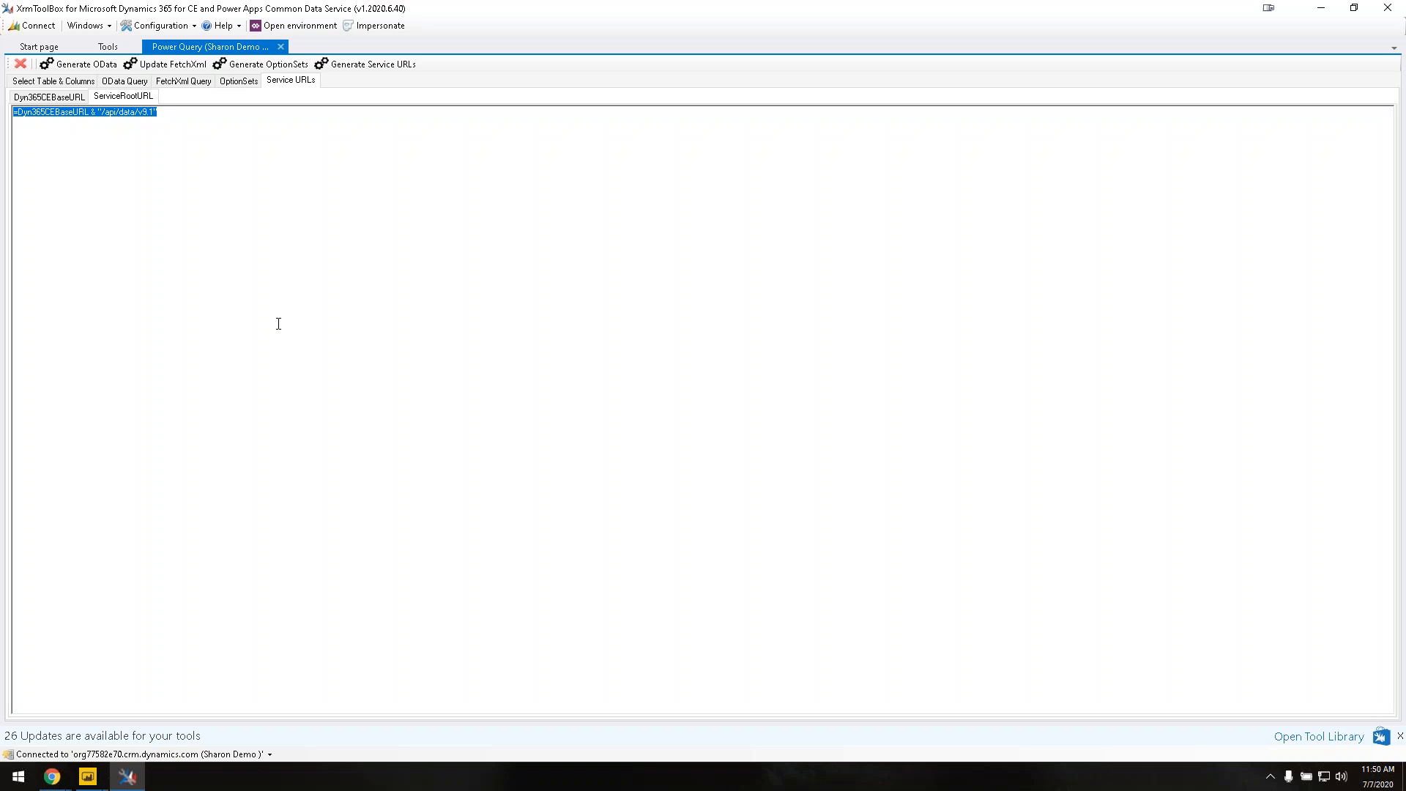
mouse_move(100, 782)
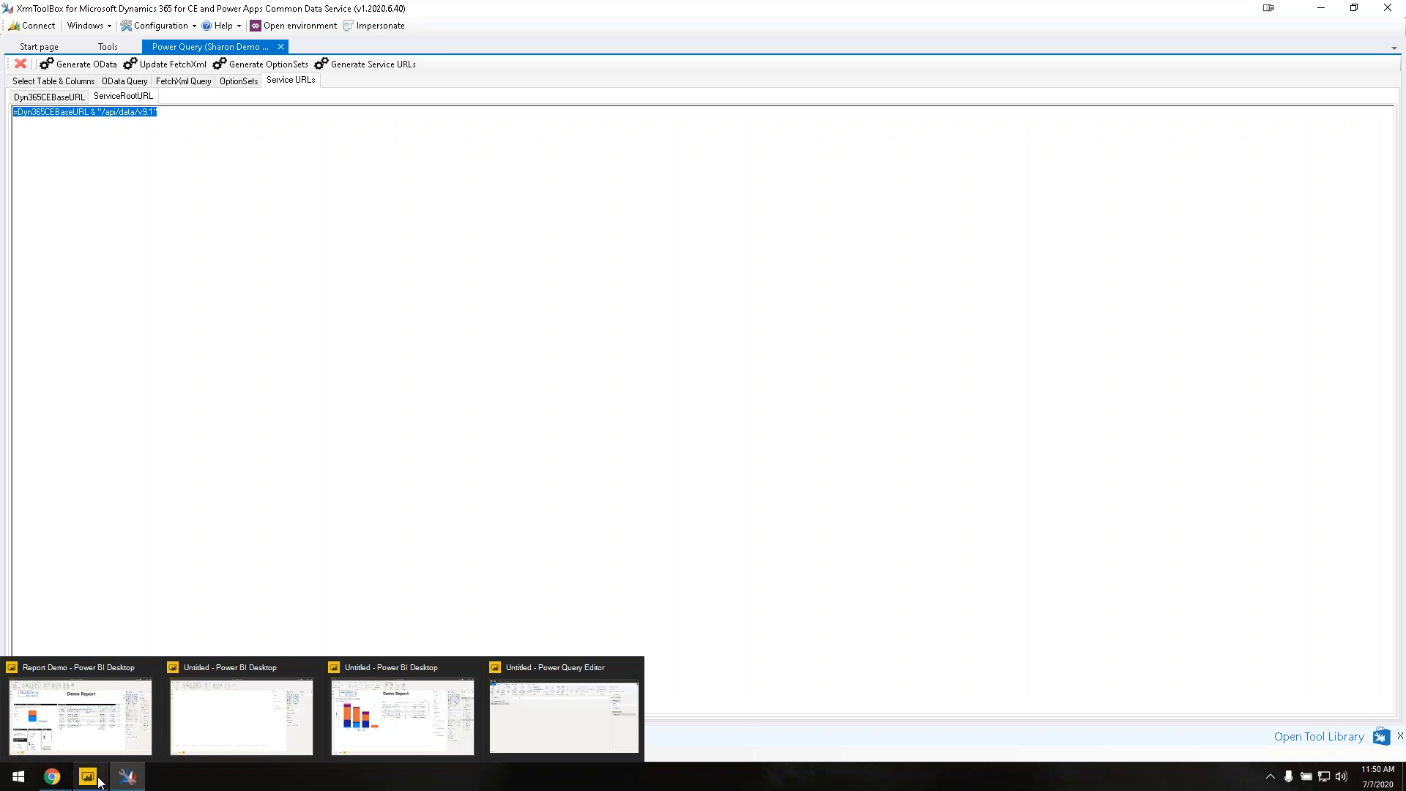
Step: Paste the service root formula into the new query and name it ServiceRootURL
click(525, 729)
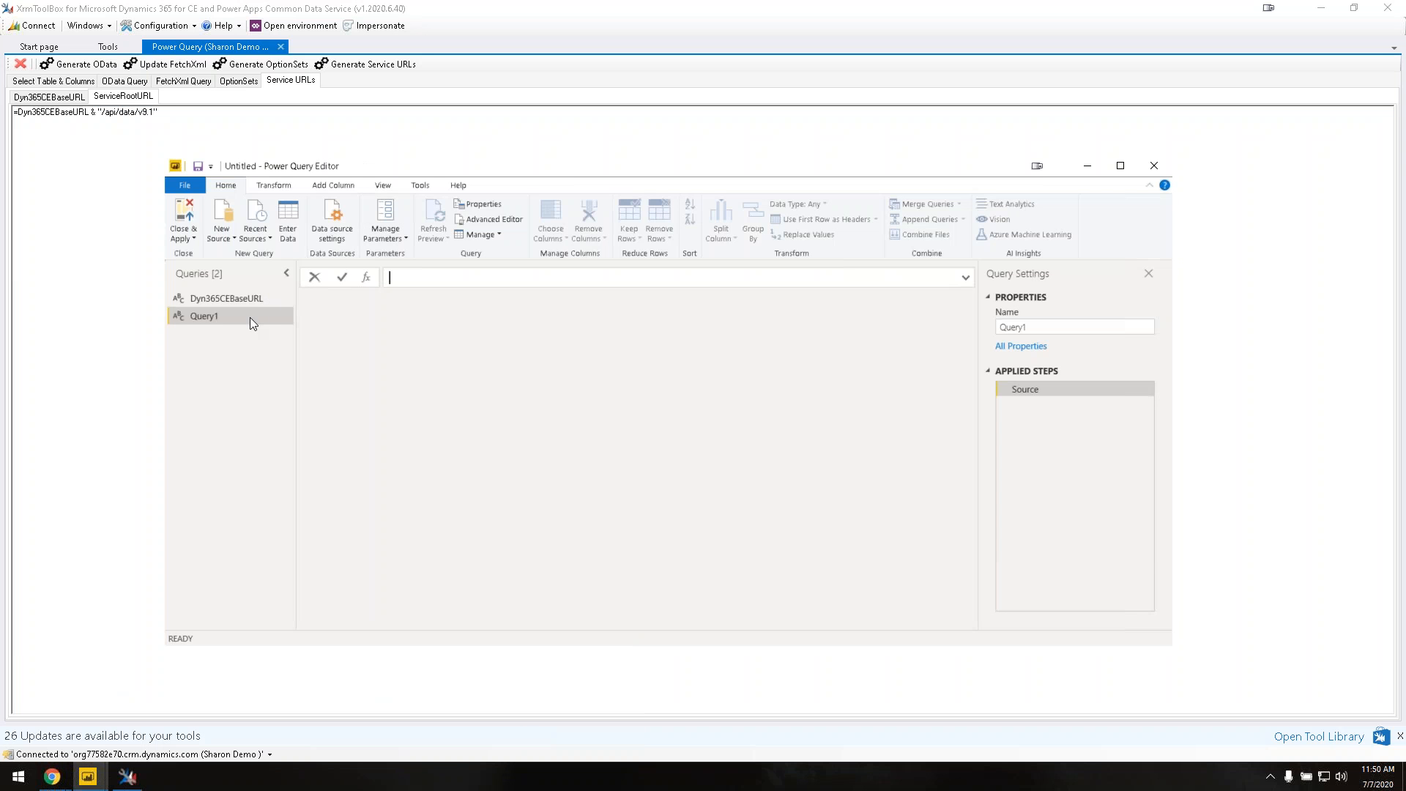
key(ctrl+v)
key(Return)
drag(301, 299, 526, 304)
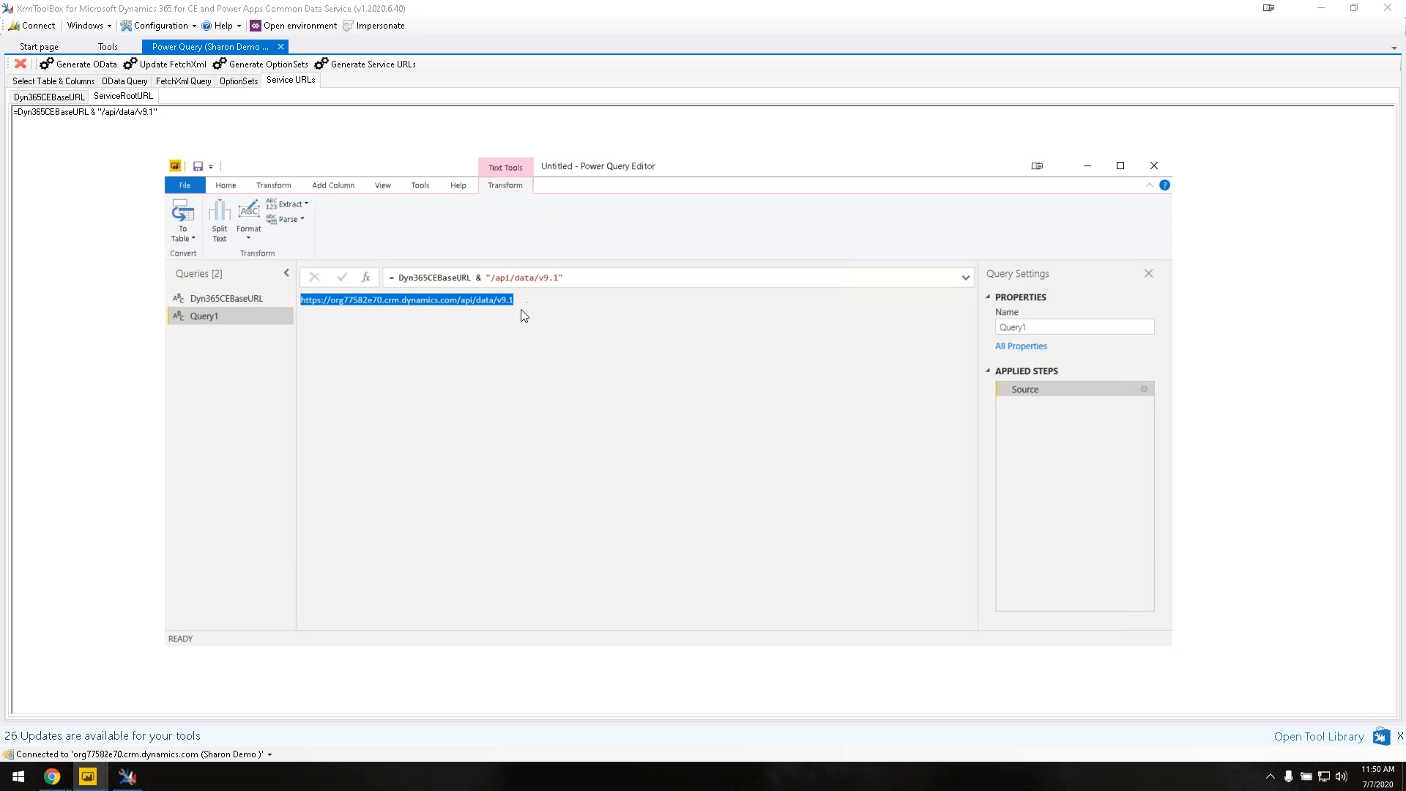
double_click(245, 317)
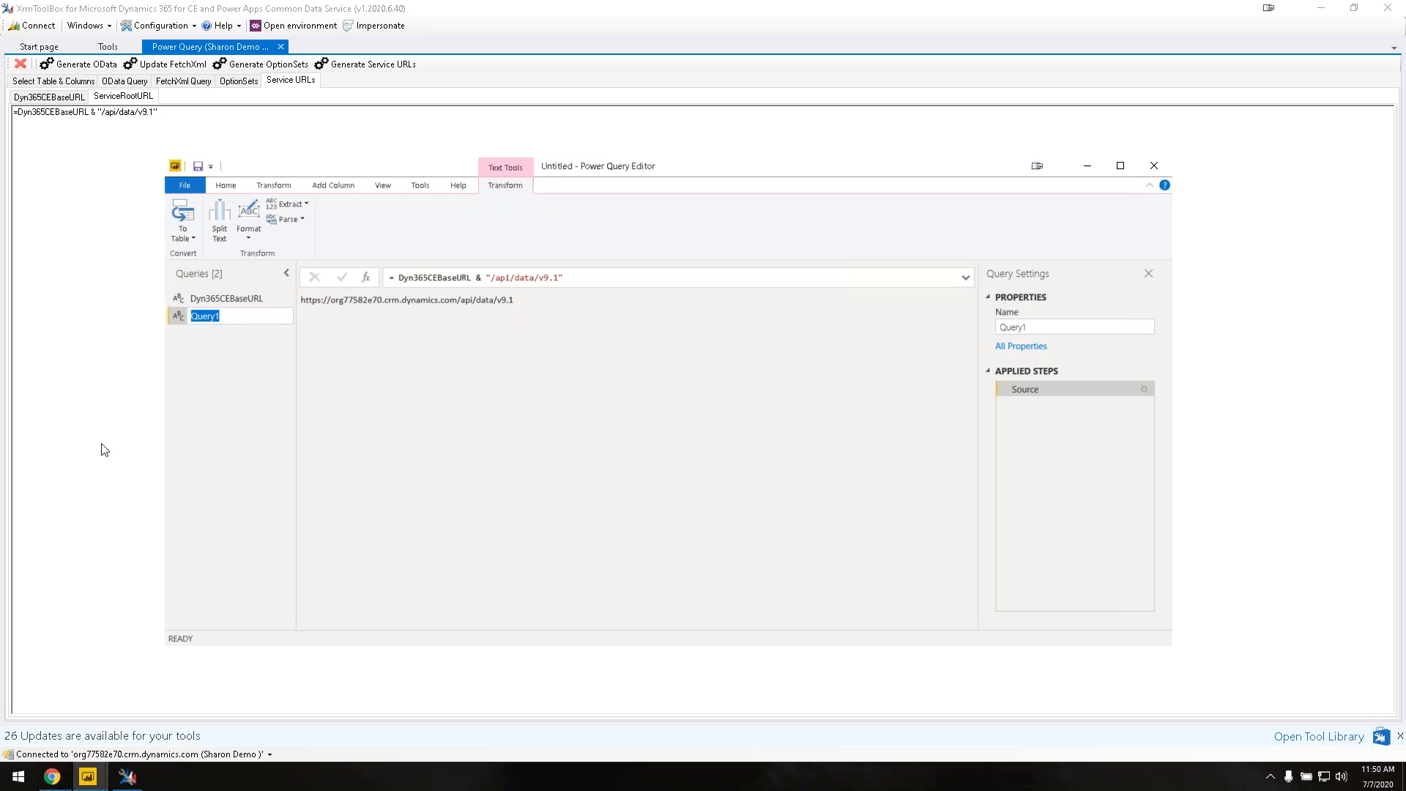
text(ServiceRootURL)
click(251, 335)
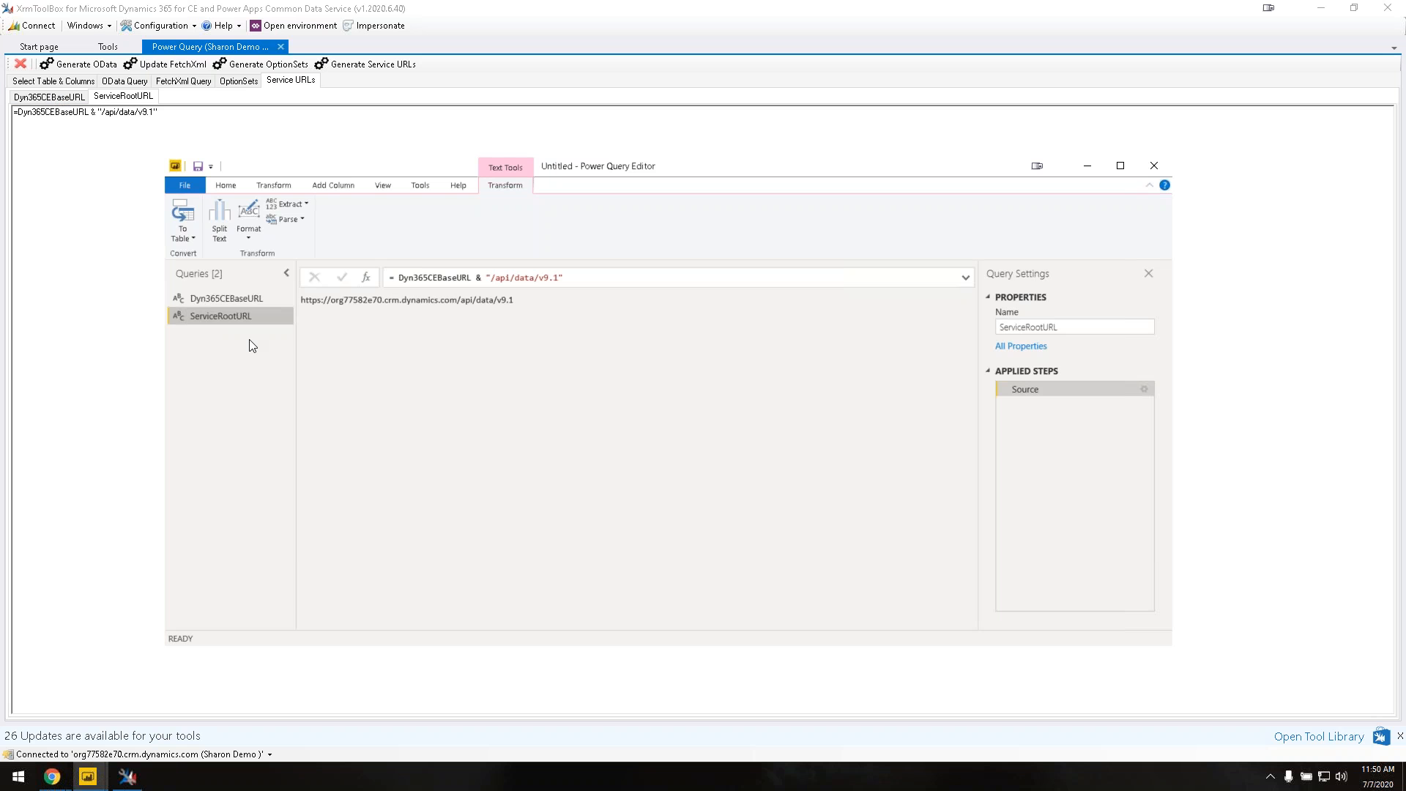
Step: Start another blank query from the New Source list
click(226, 185)
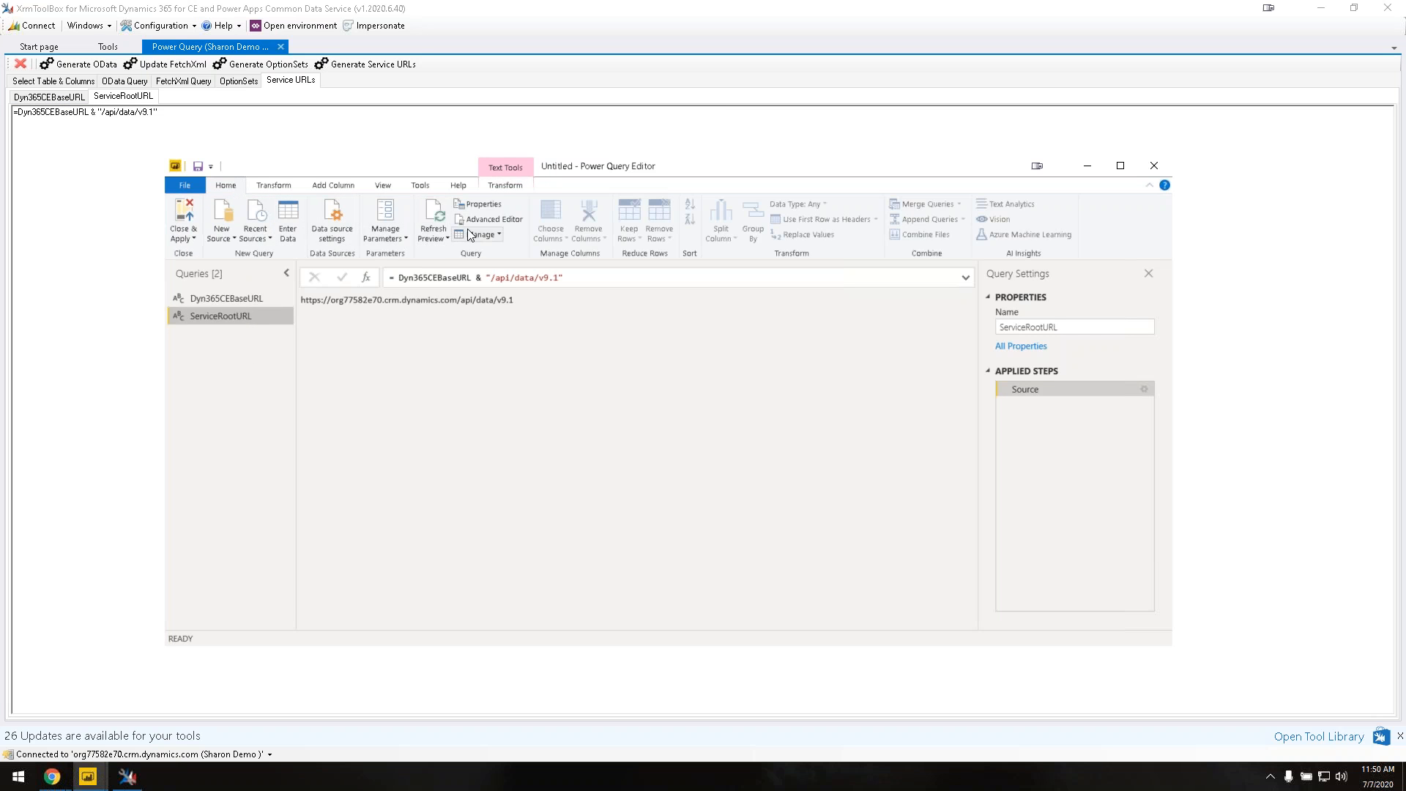
click(267, 239)
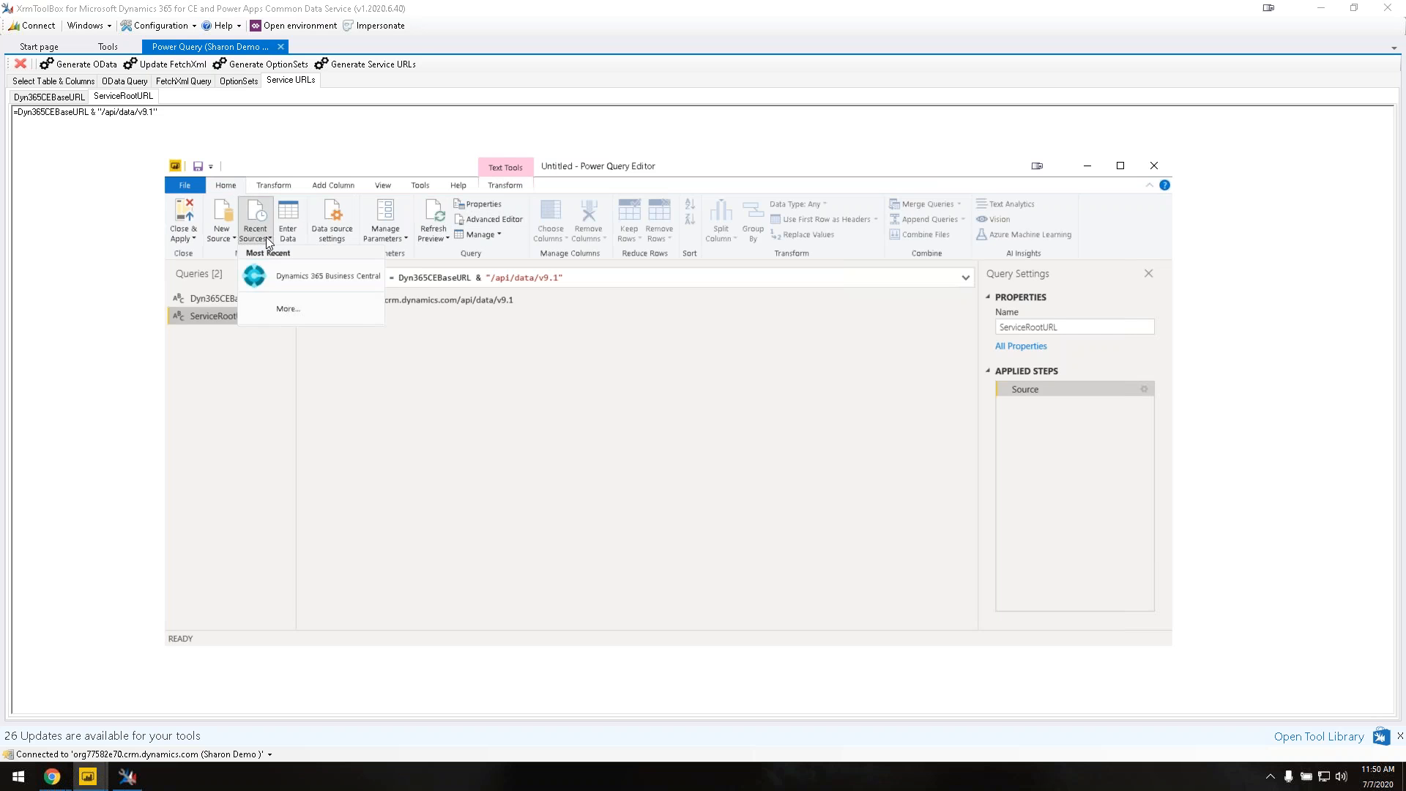
click(266, 236)
click(239, 239)
click(230, 236)
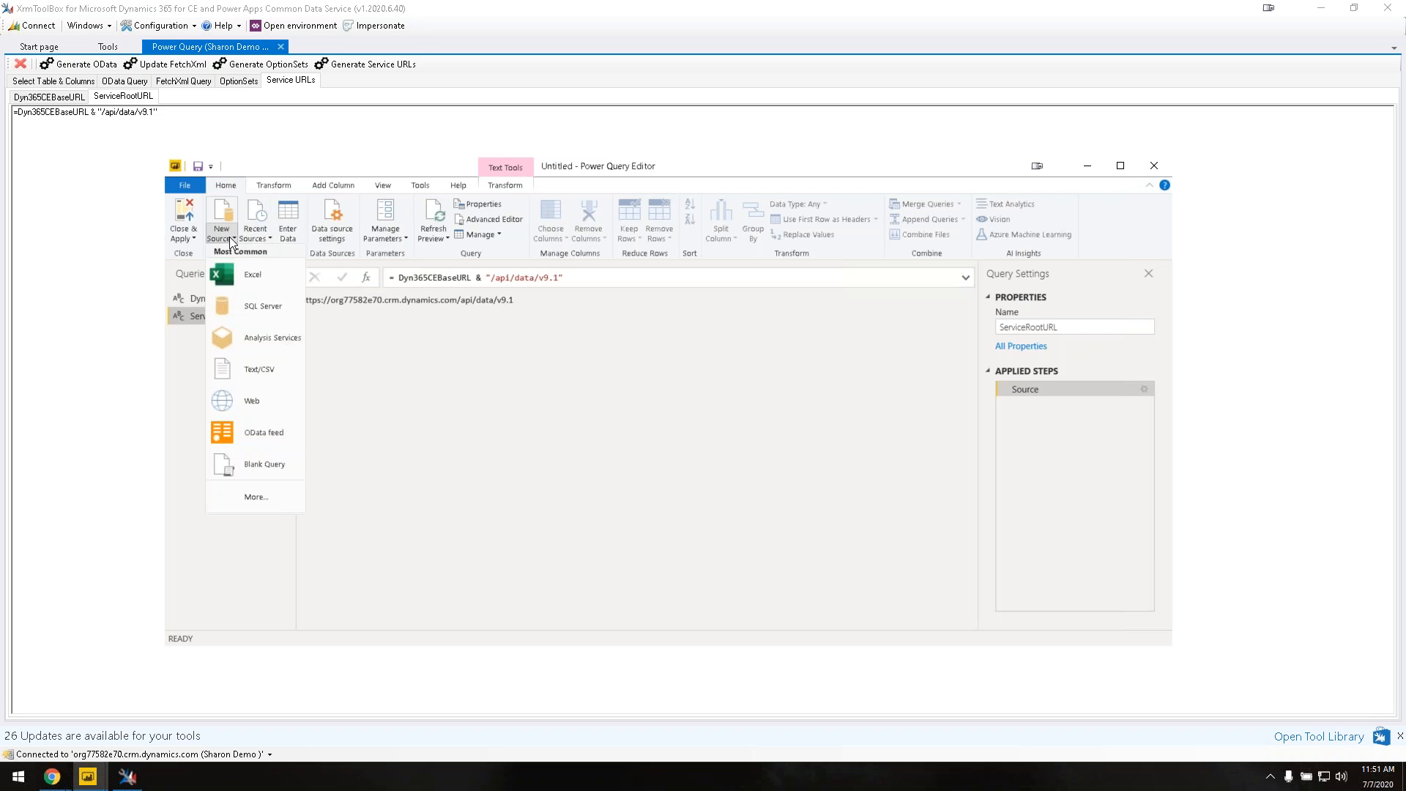
click(243, 461)
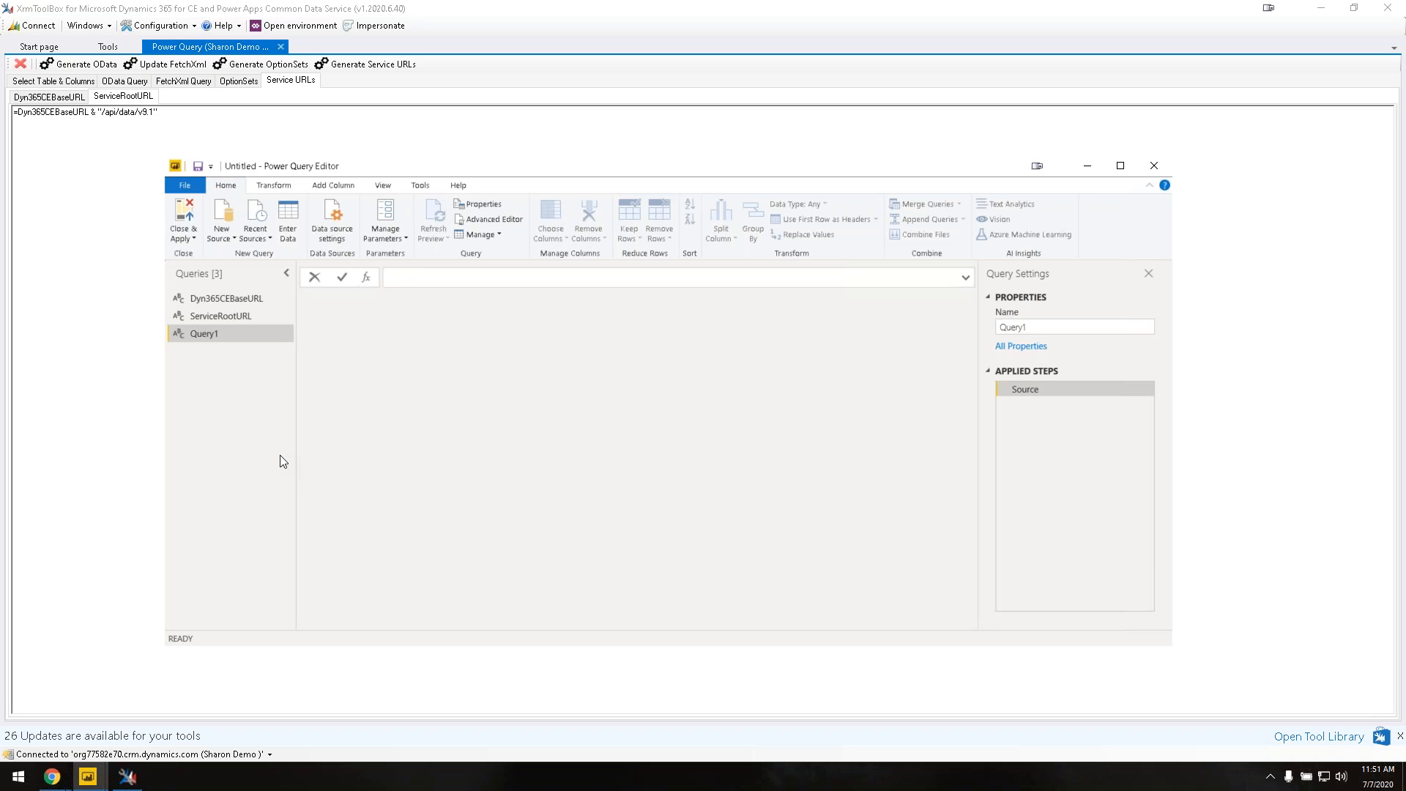
click(194, 240)
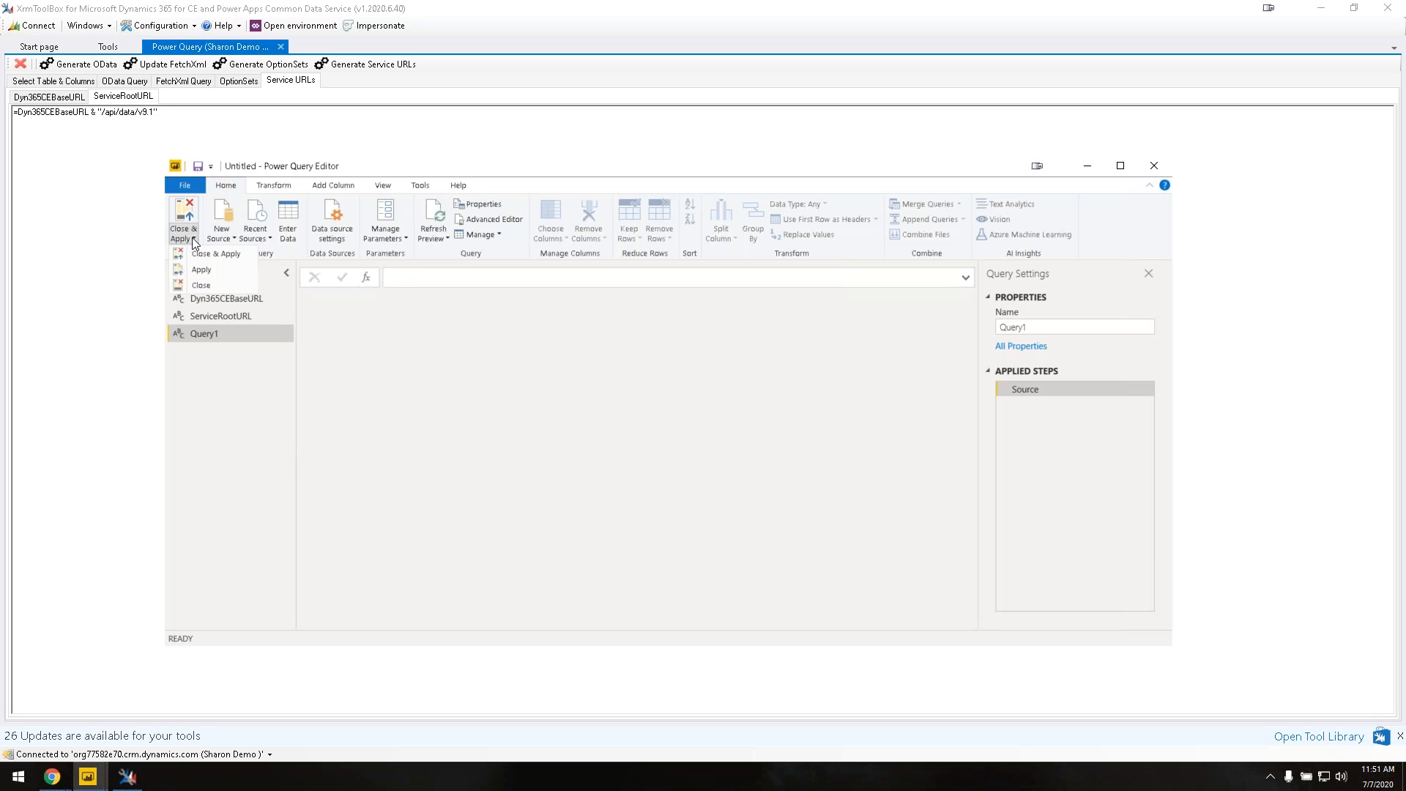
click(213, 254)
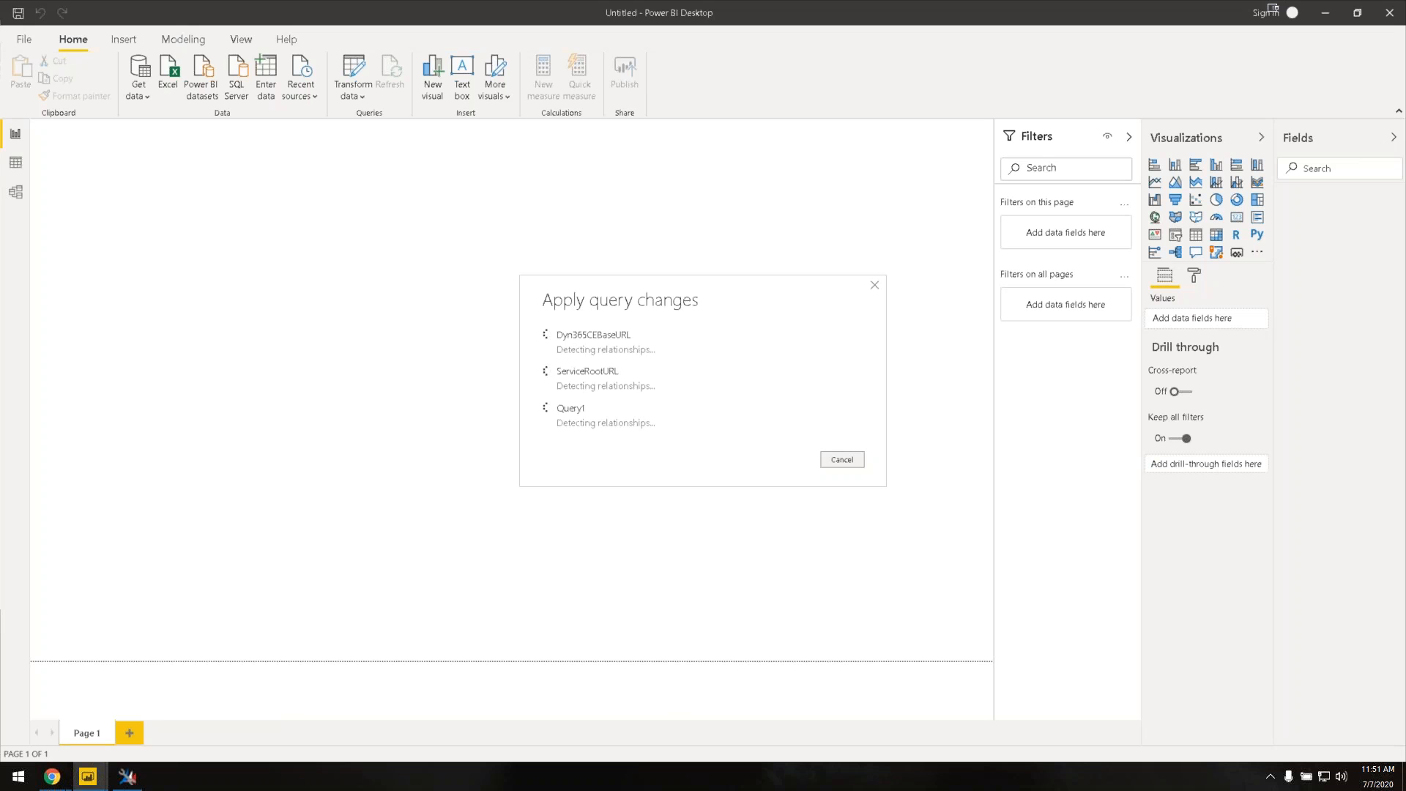
click(25, 41)
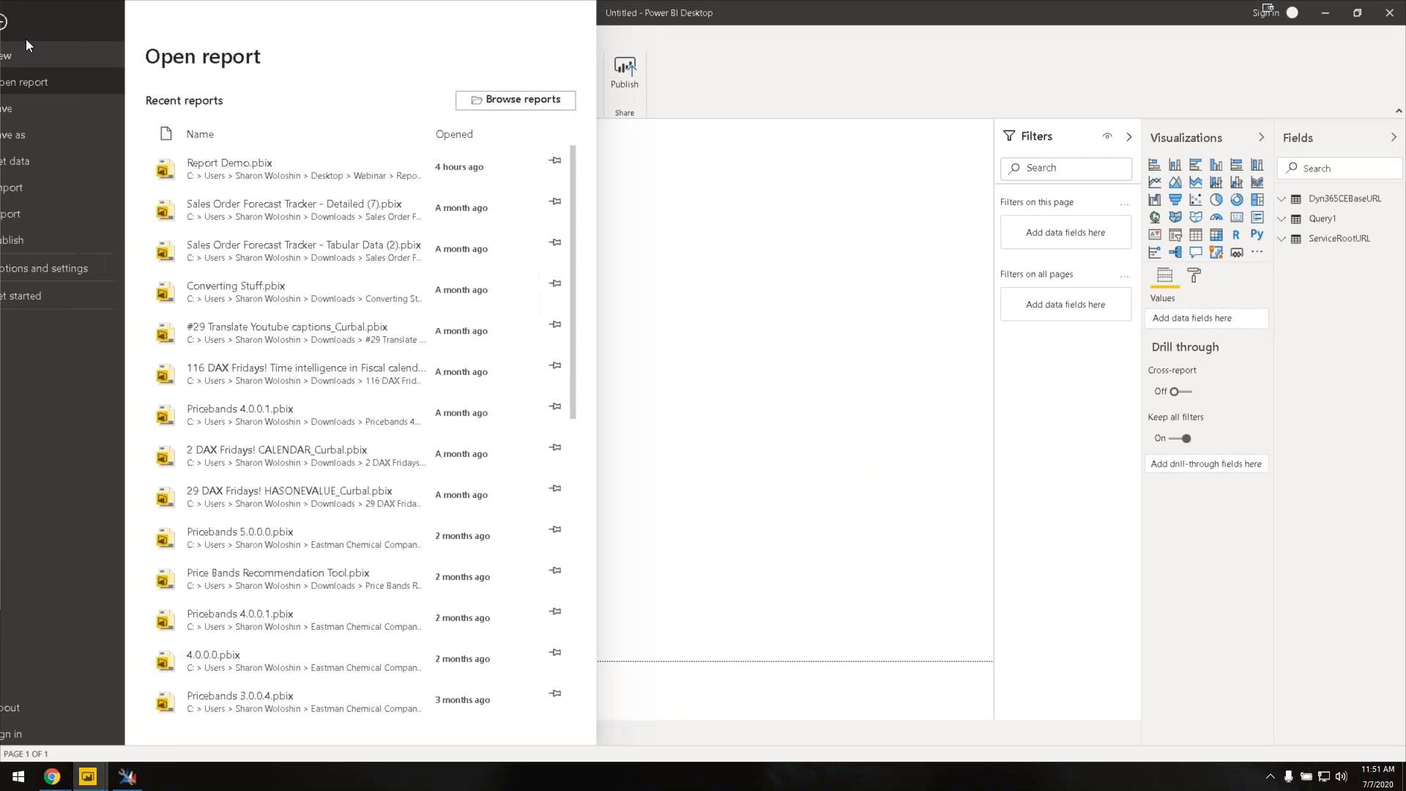
click(28, 134)
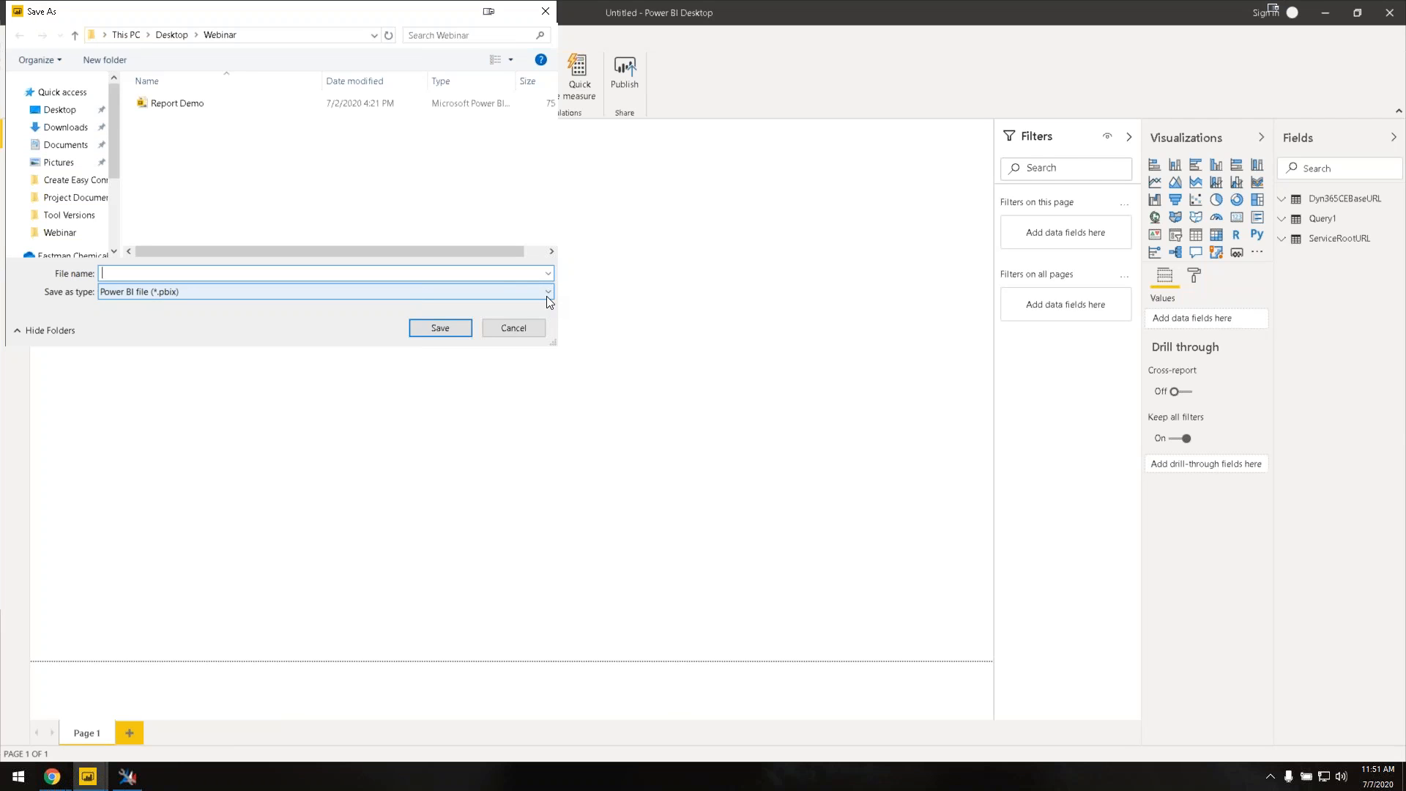
click(547, 296)
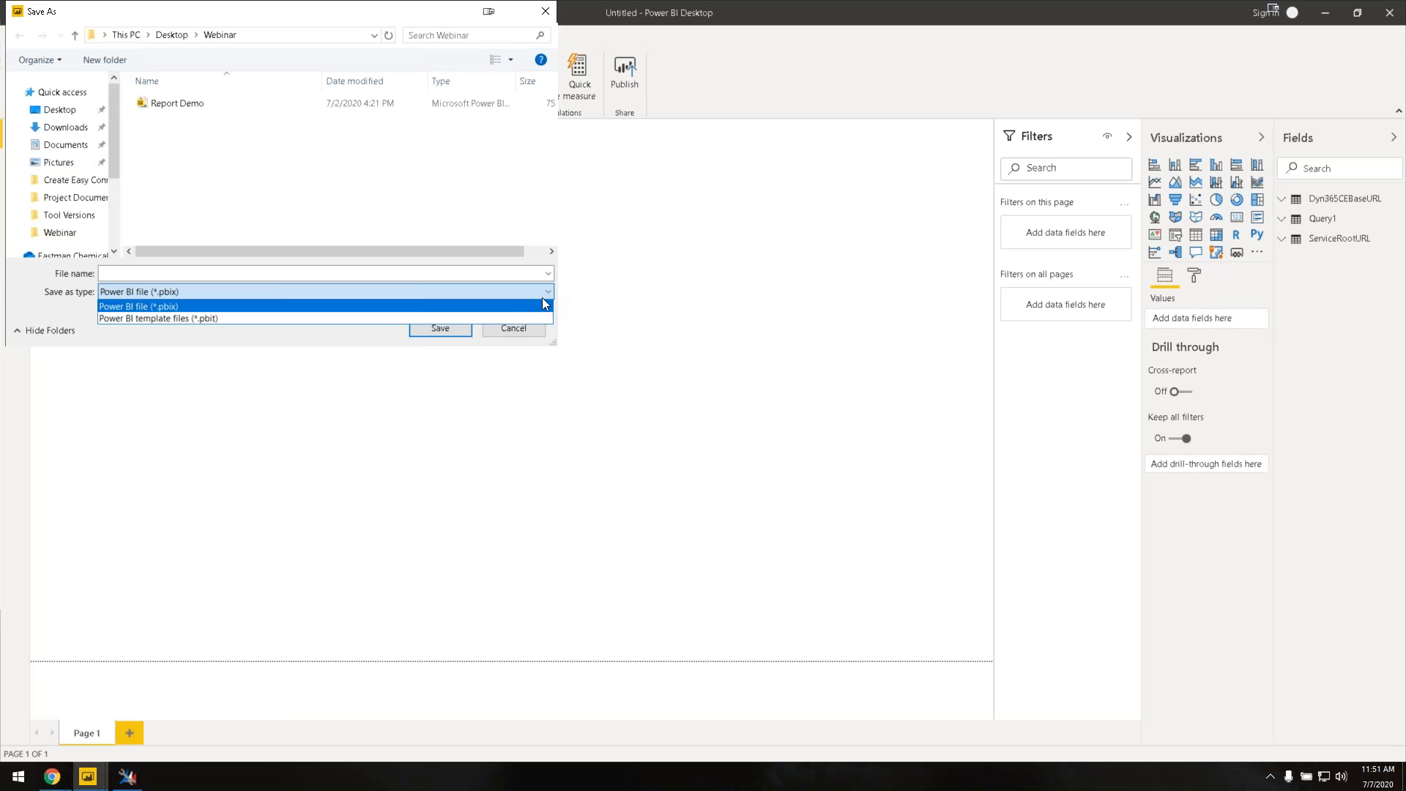
click(178, 319)
click(122, 278)
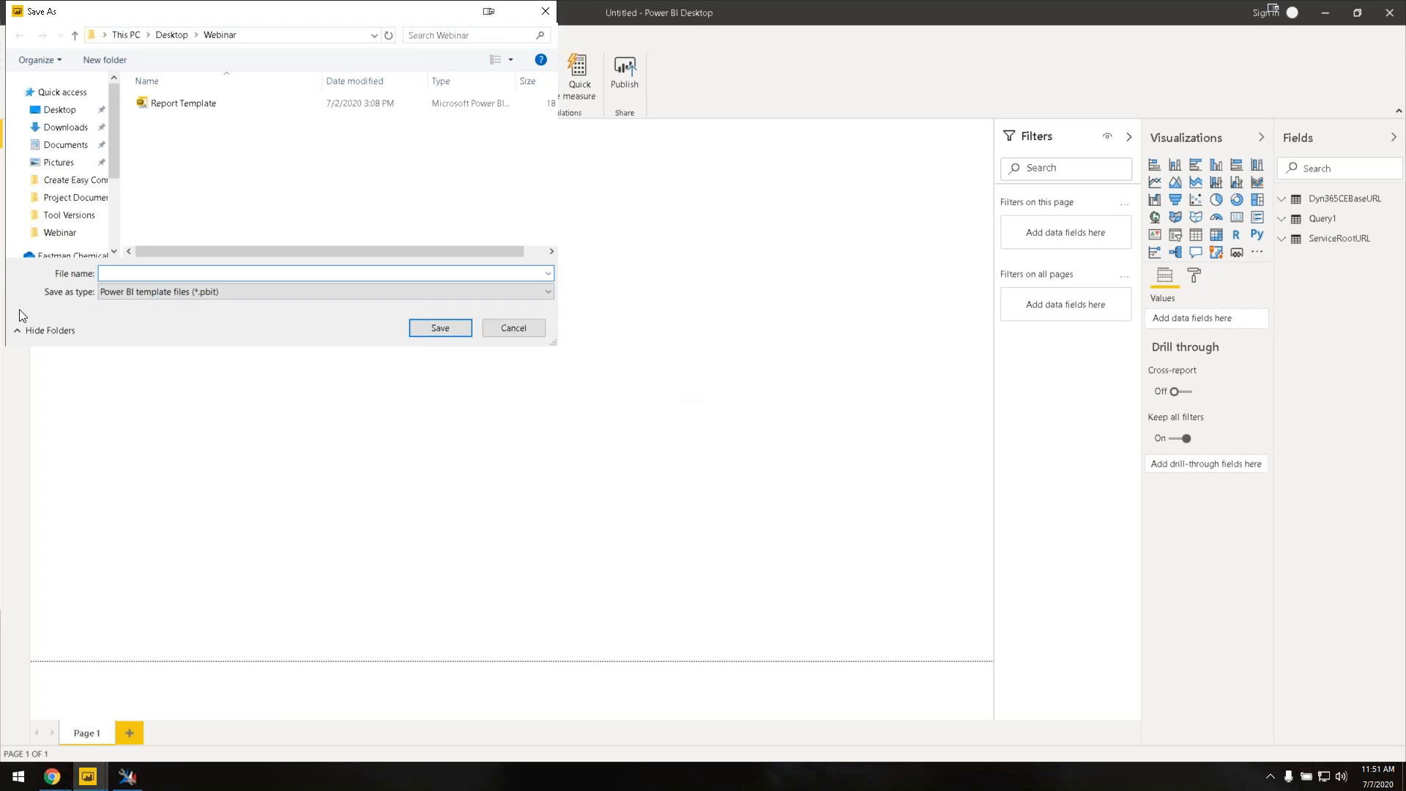
click(534, 329)
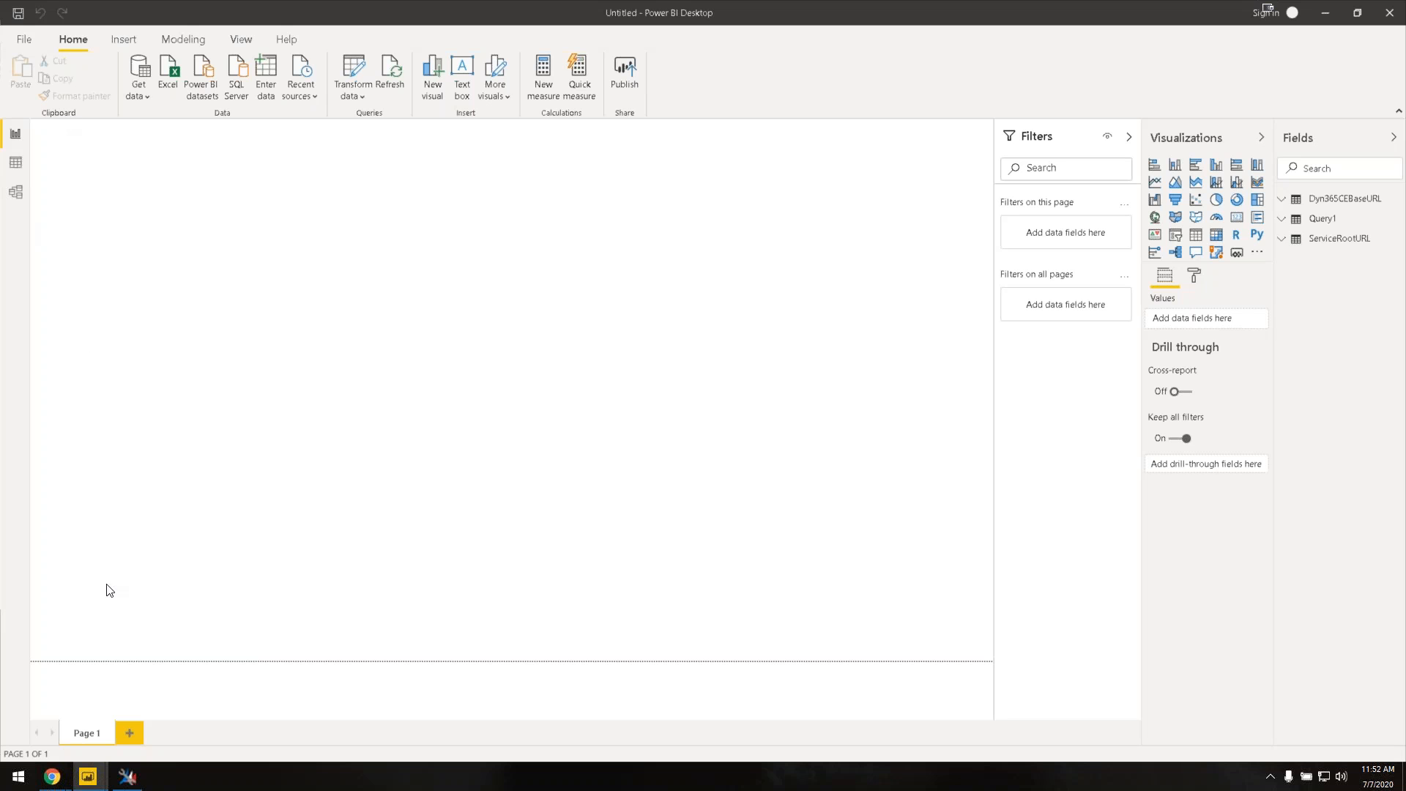
mouse_move(129, 787)
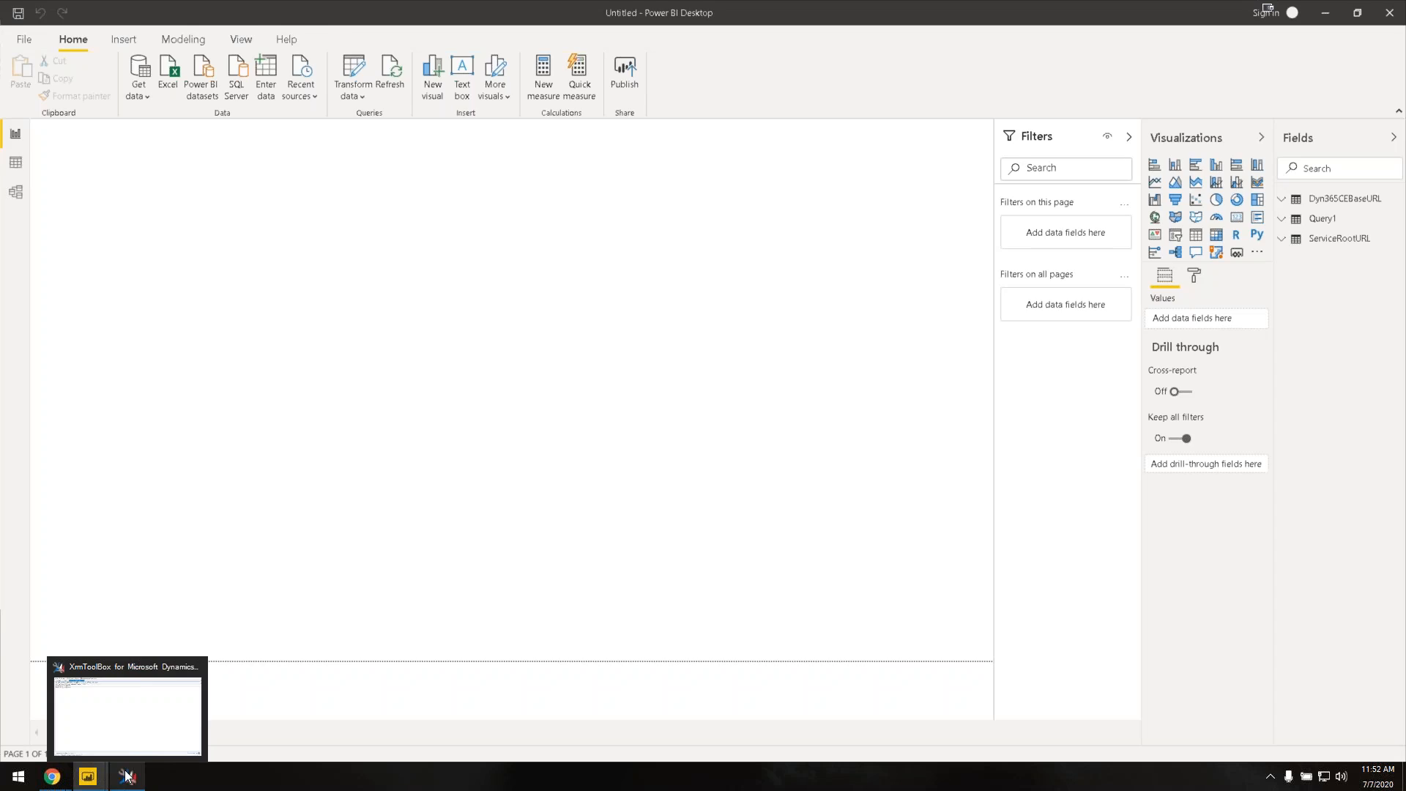
Step: Refresh the FetchXml query with the currently selected Account fields
click(128, 738)
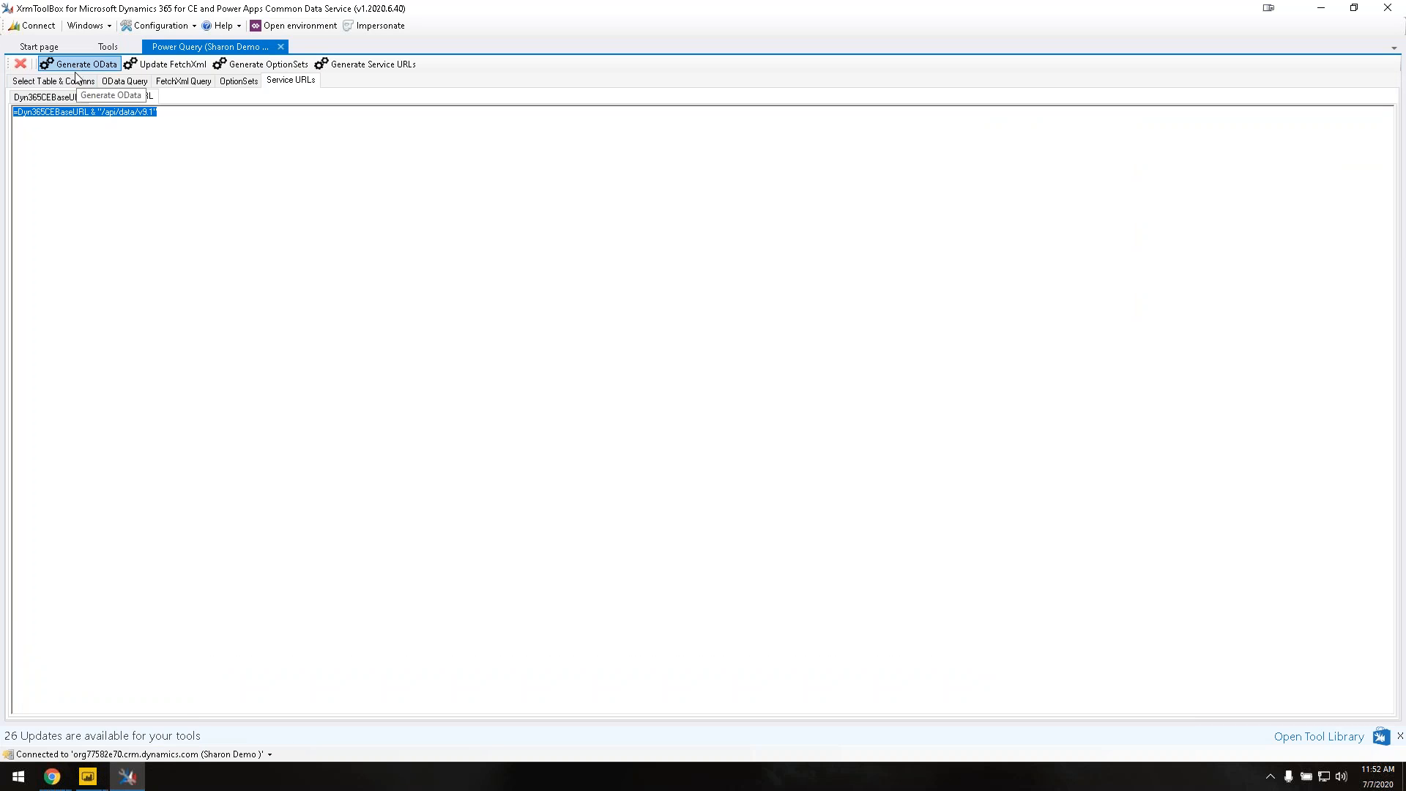
click(66, 82)
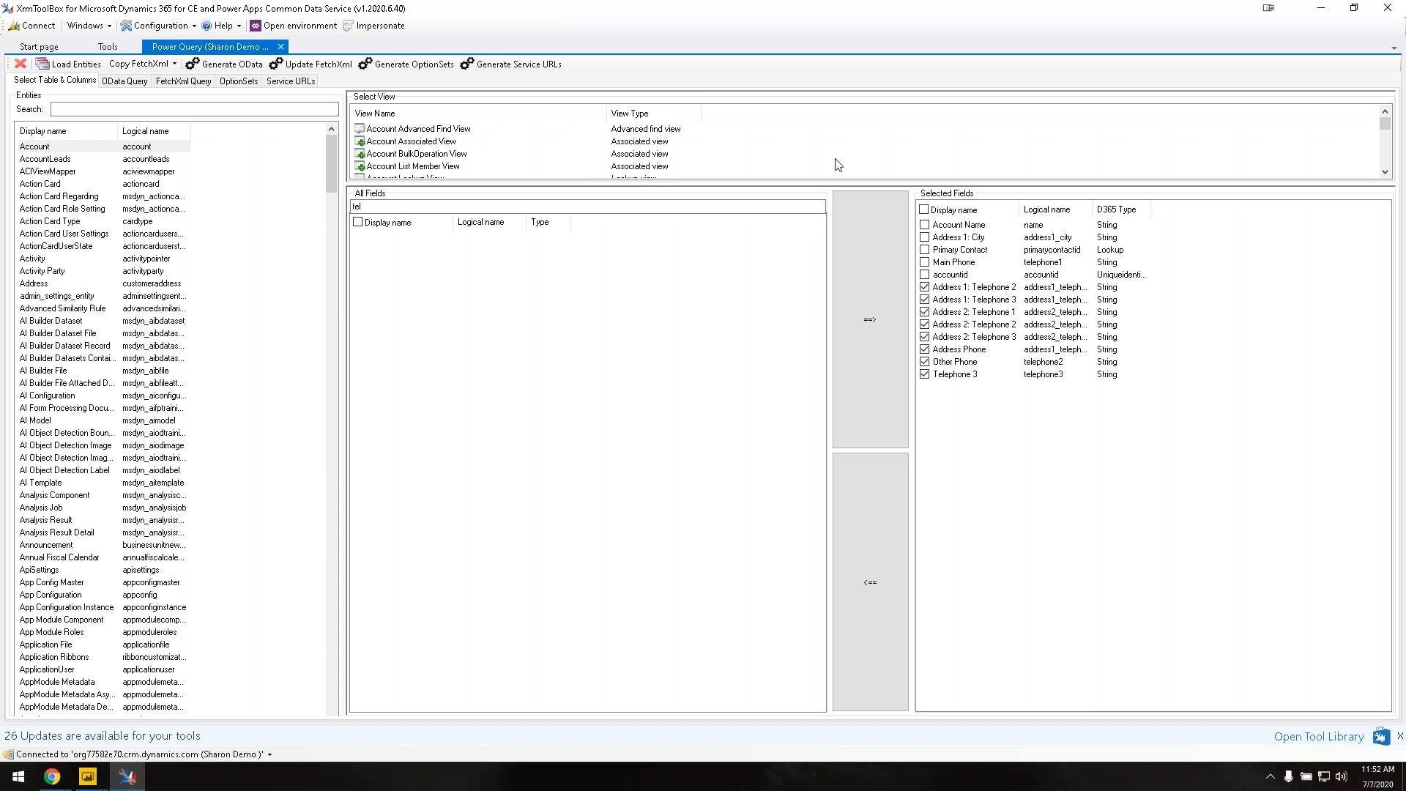
click(327, 67)
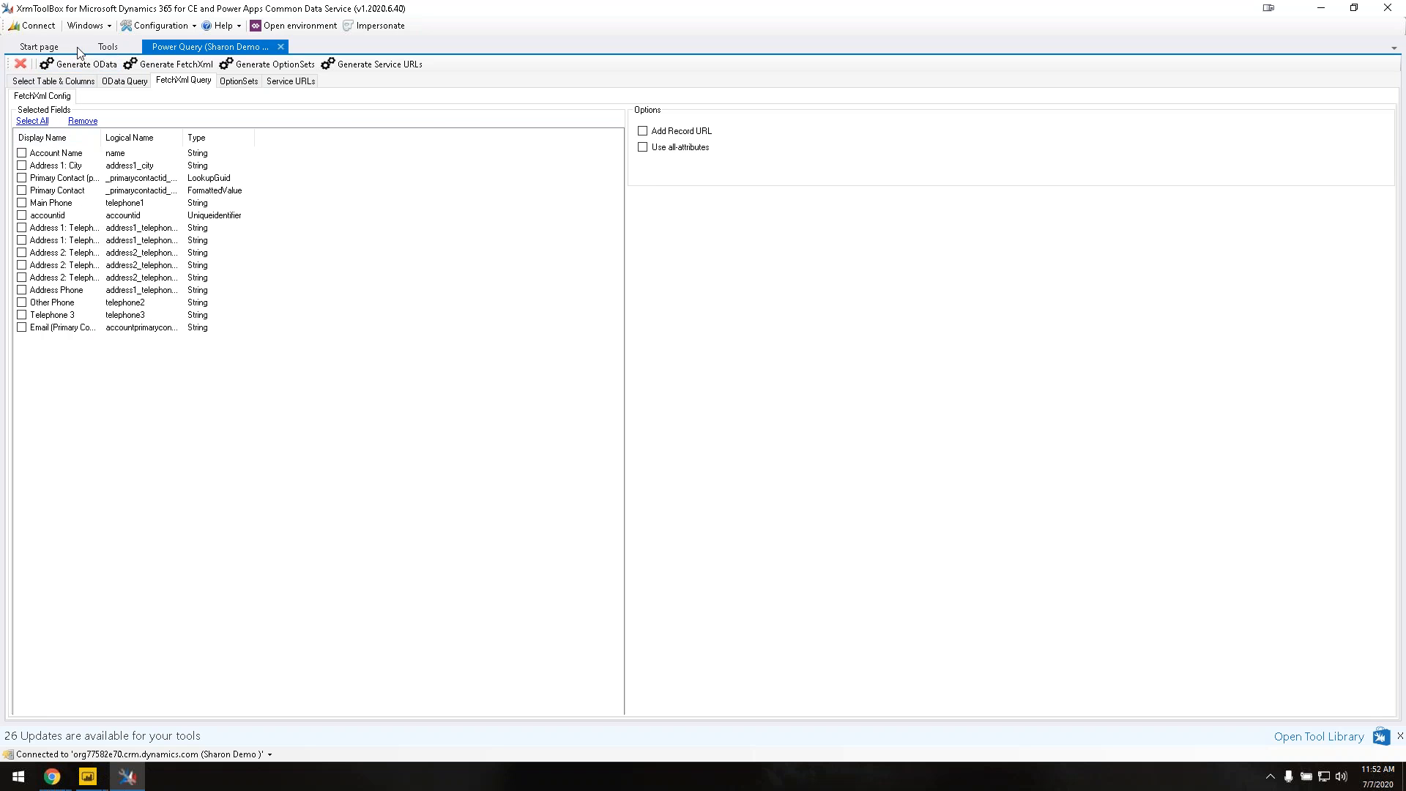
Step: Filter fields for 'statu', add Status to the selected fields, and update the FetchXml
click(66, 82)
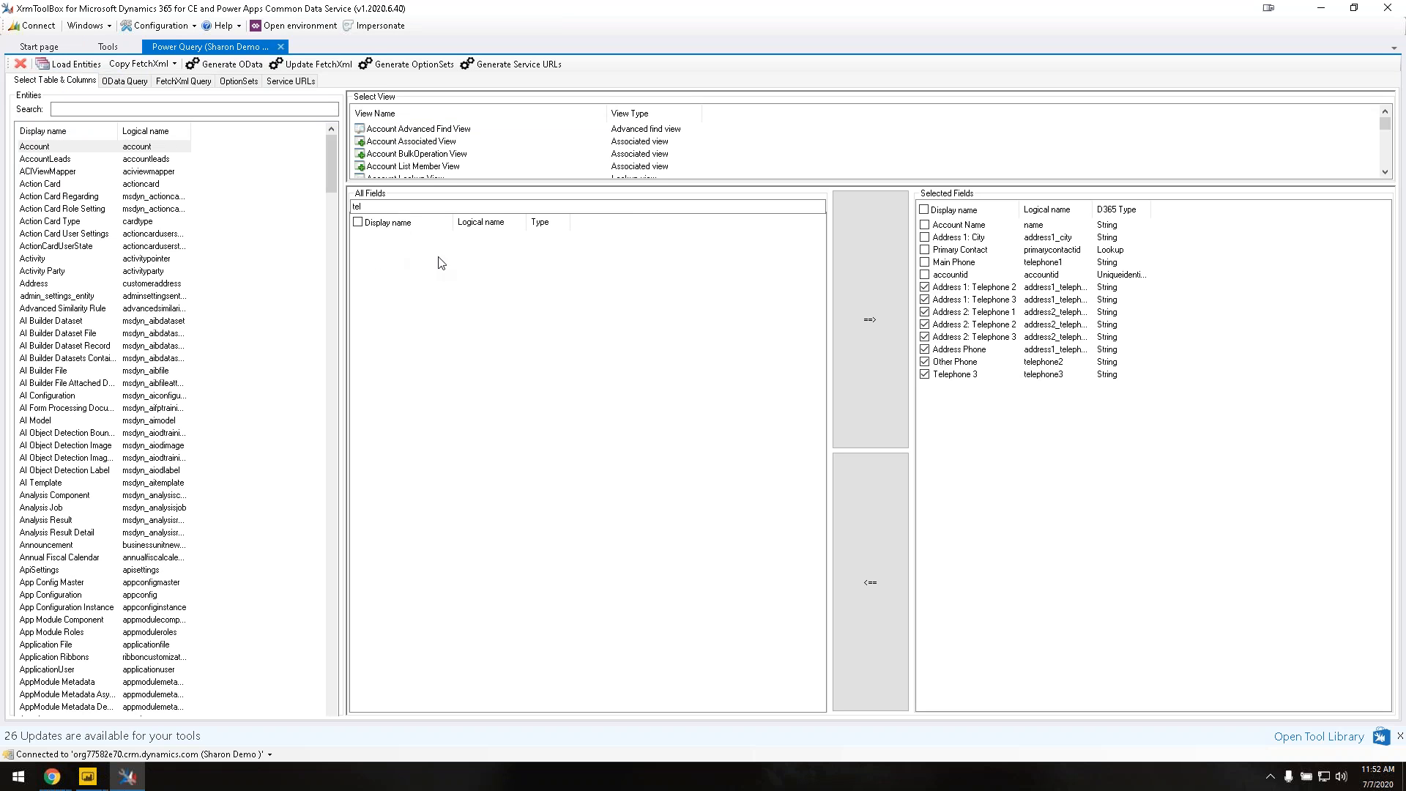
double_click(377, 207)
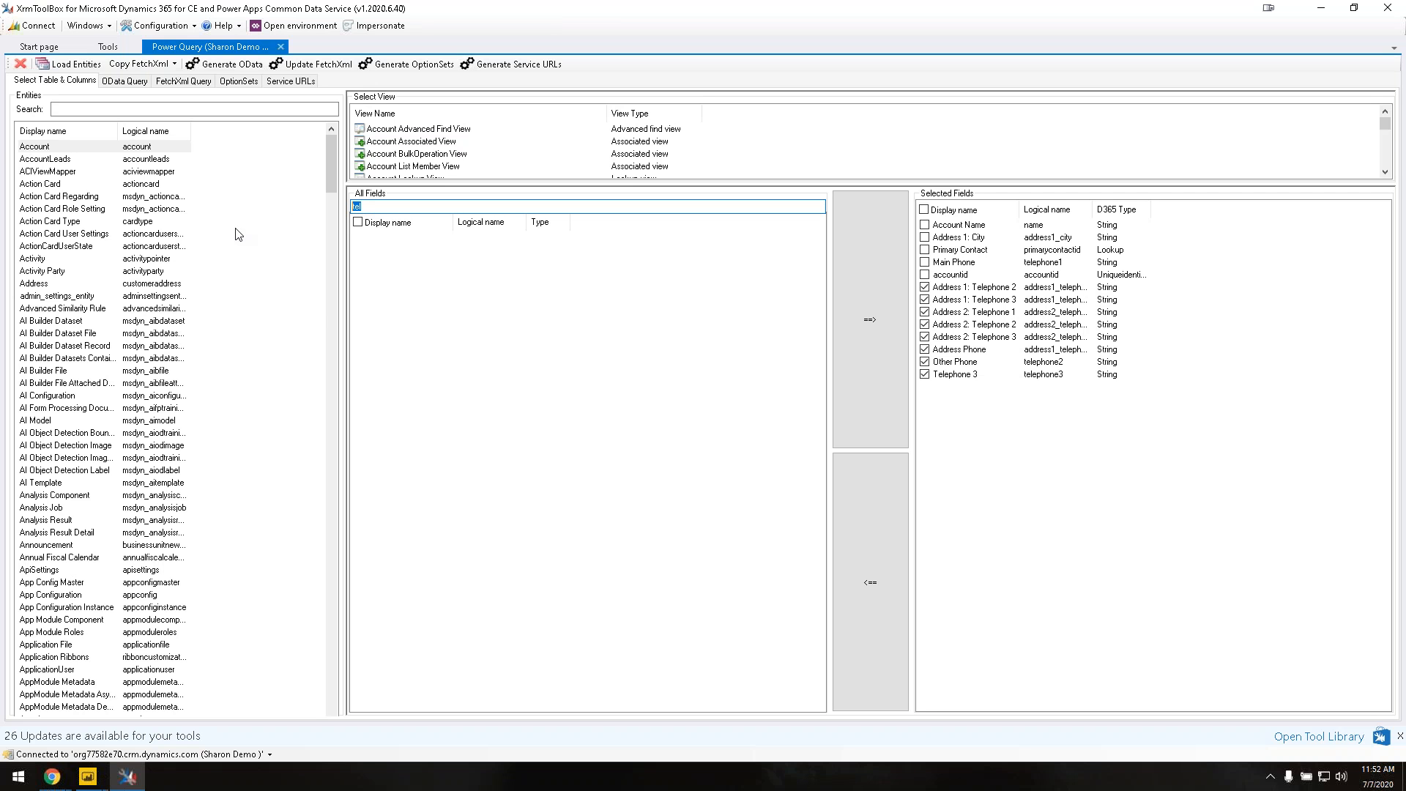
text(stu)
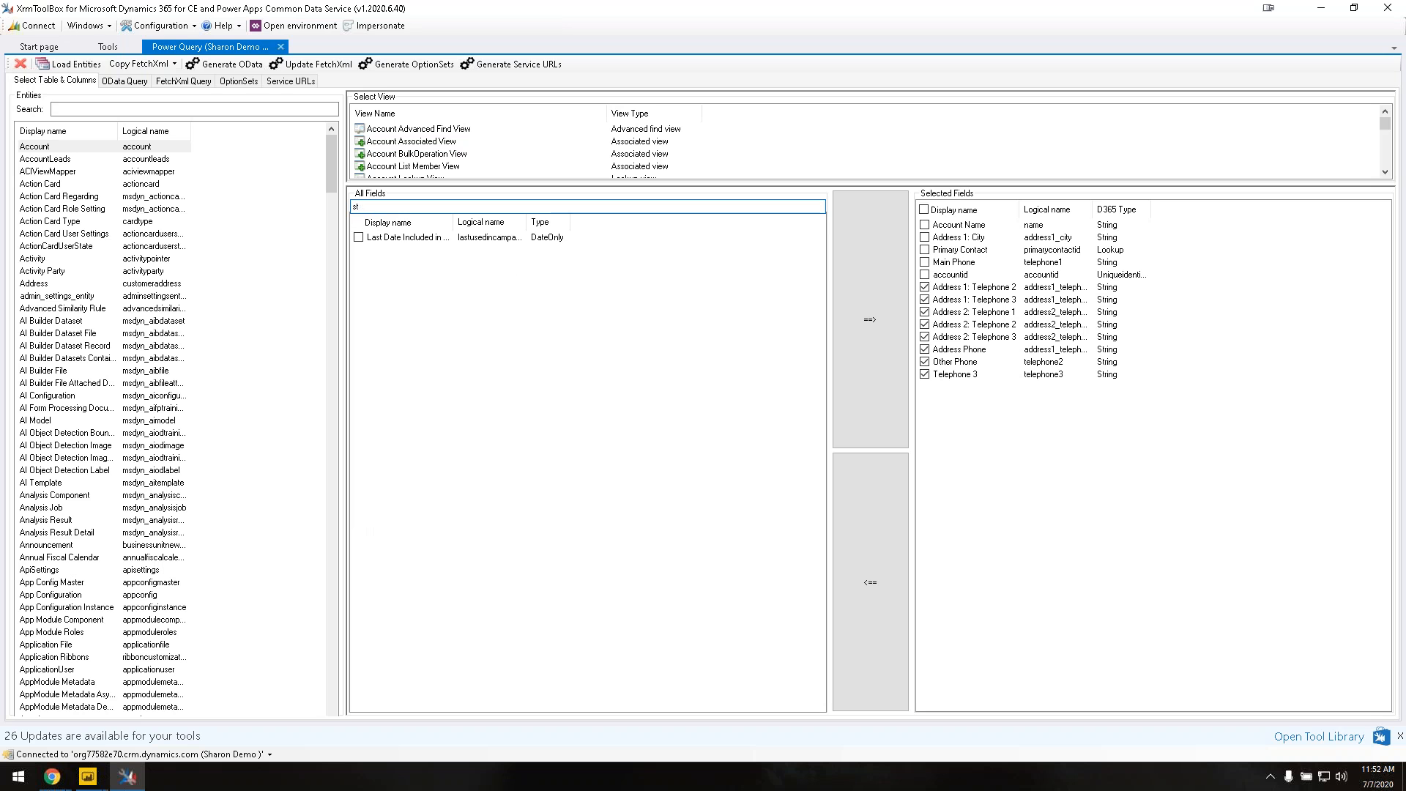
key(BackSpace)
text(atu)
click(358, 237)
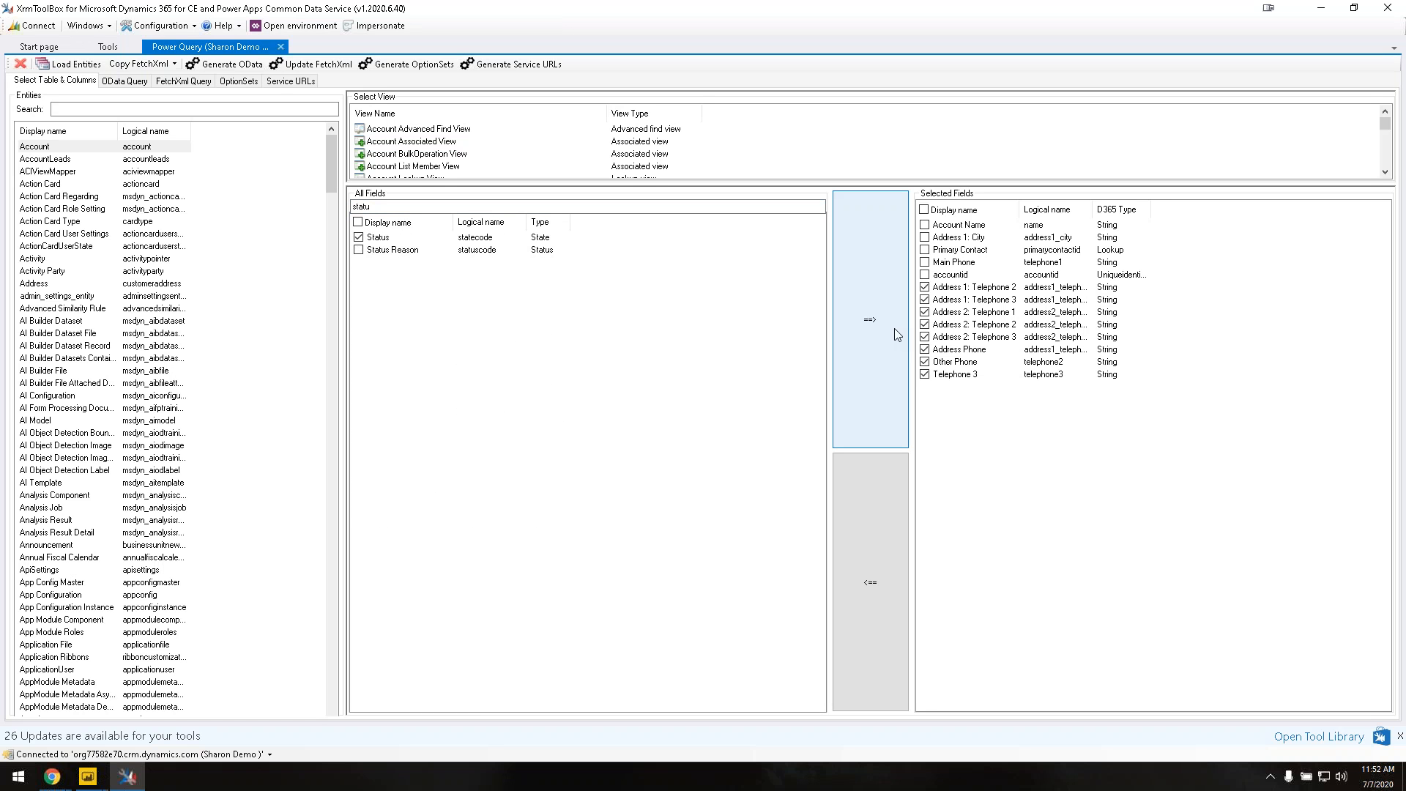
click(868, 323)
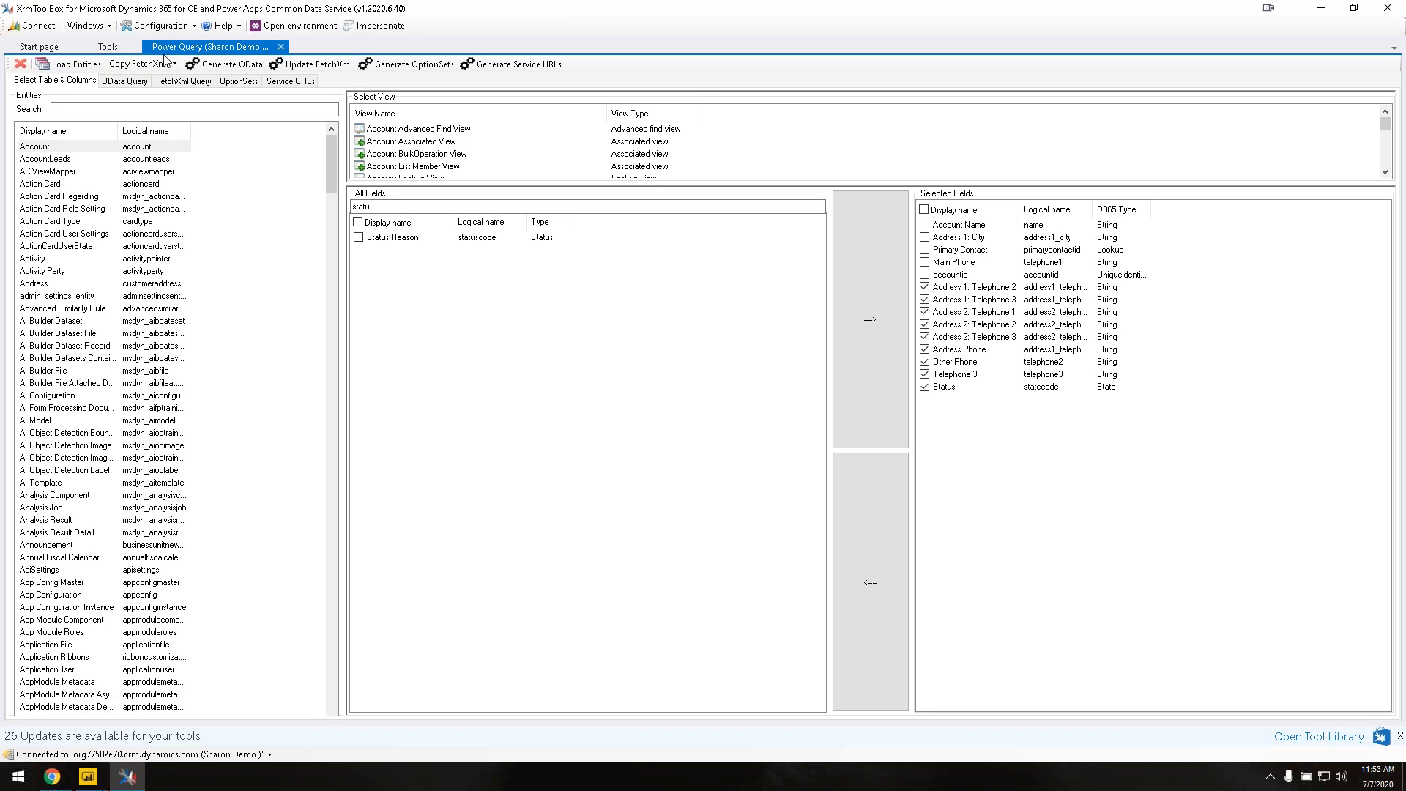
click(350, 65)
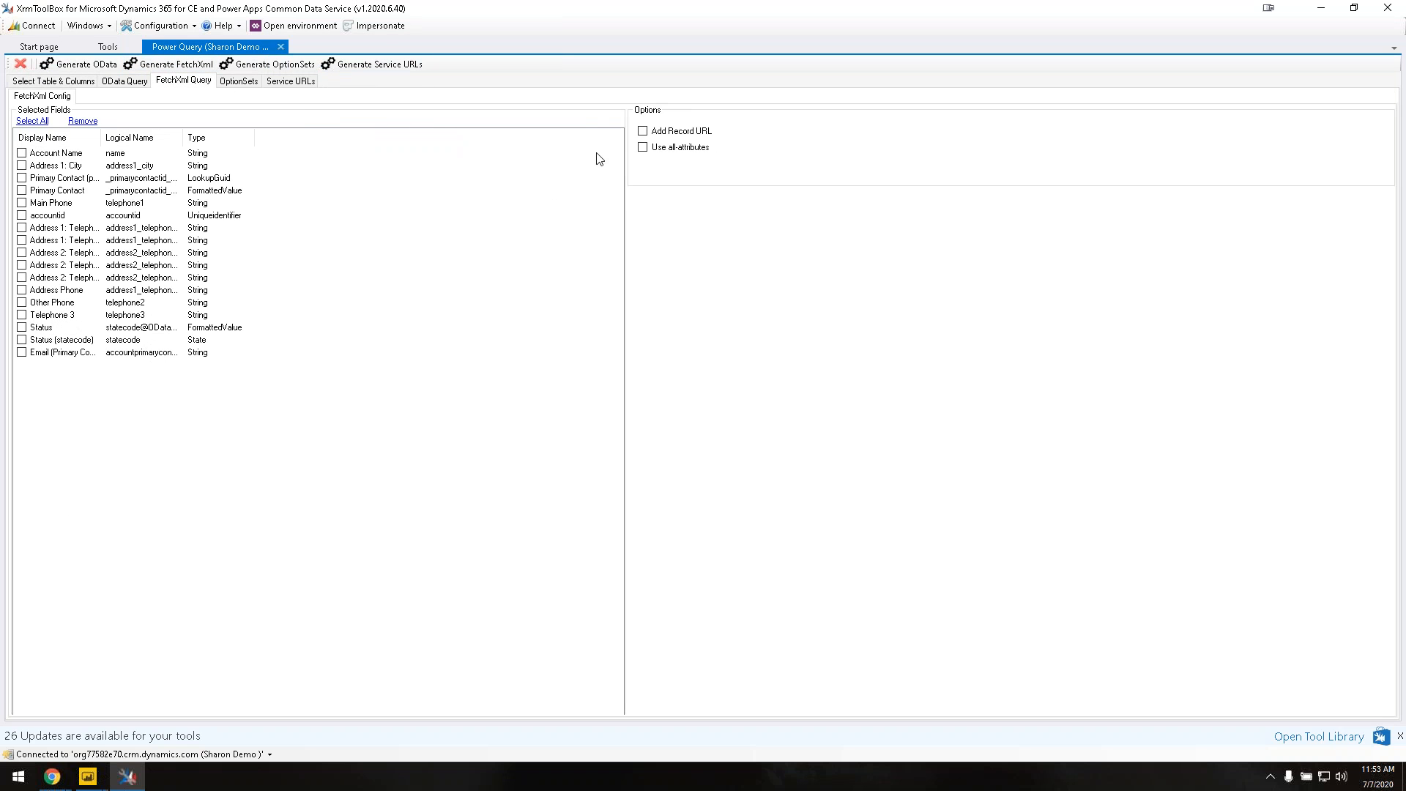
Step: Tick Add Record URL and Use all-attributes in the FetchXml query options
click(642, 132)
click(643, 148)
Step: Generate the Account M code in a Main Query (Account) tab and review it
click(163, 66)
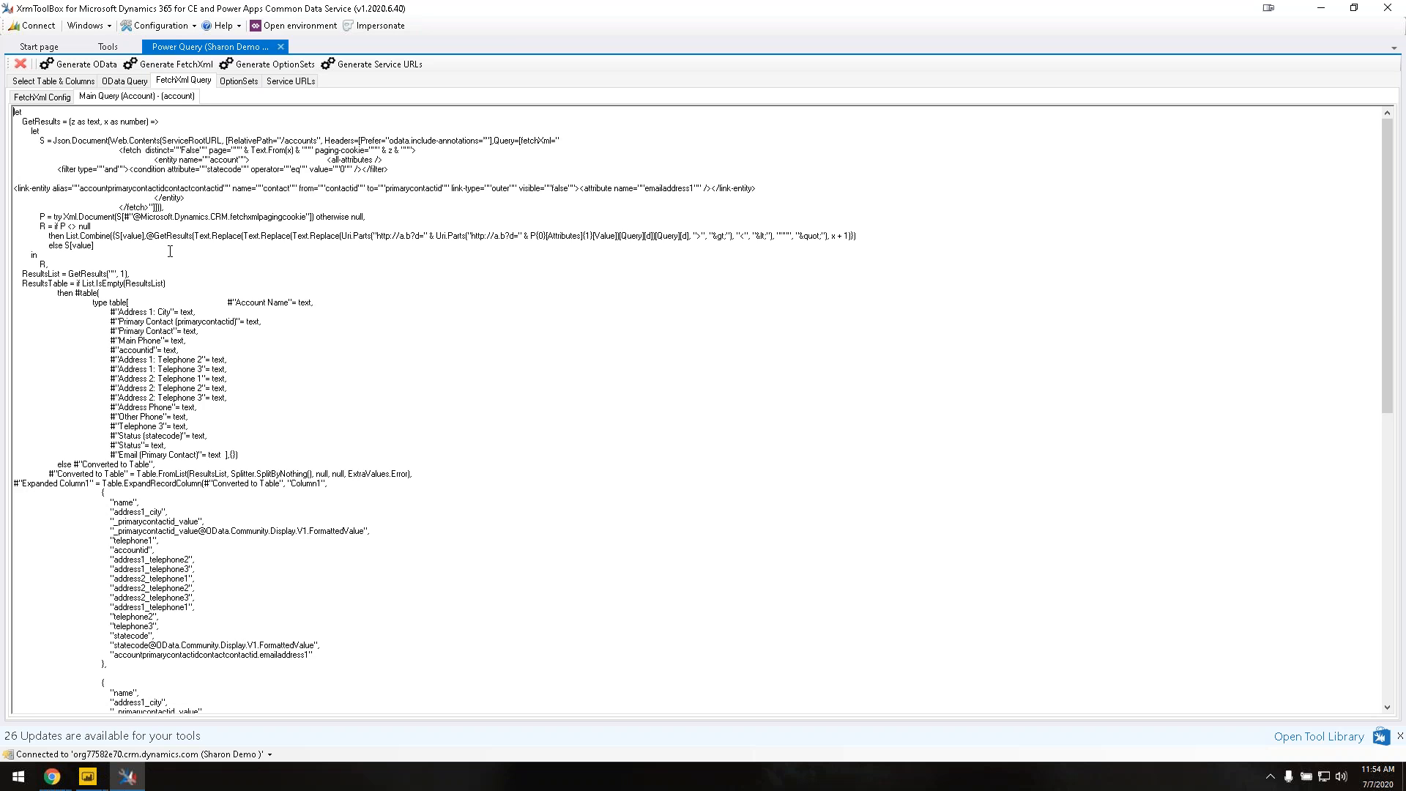
scroll(170, 251, down, 4)
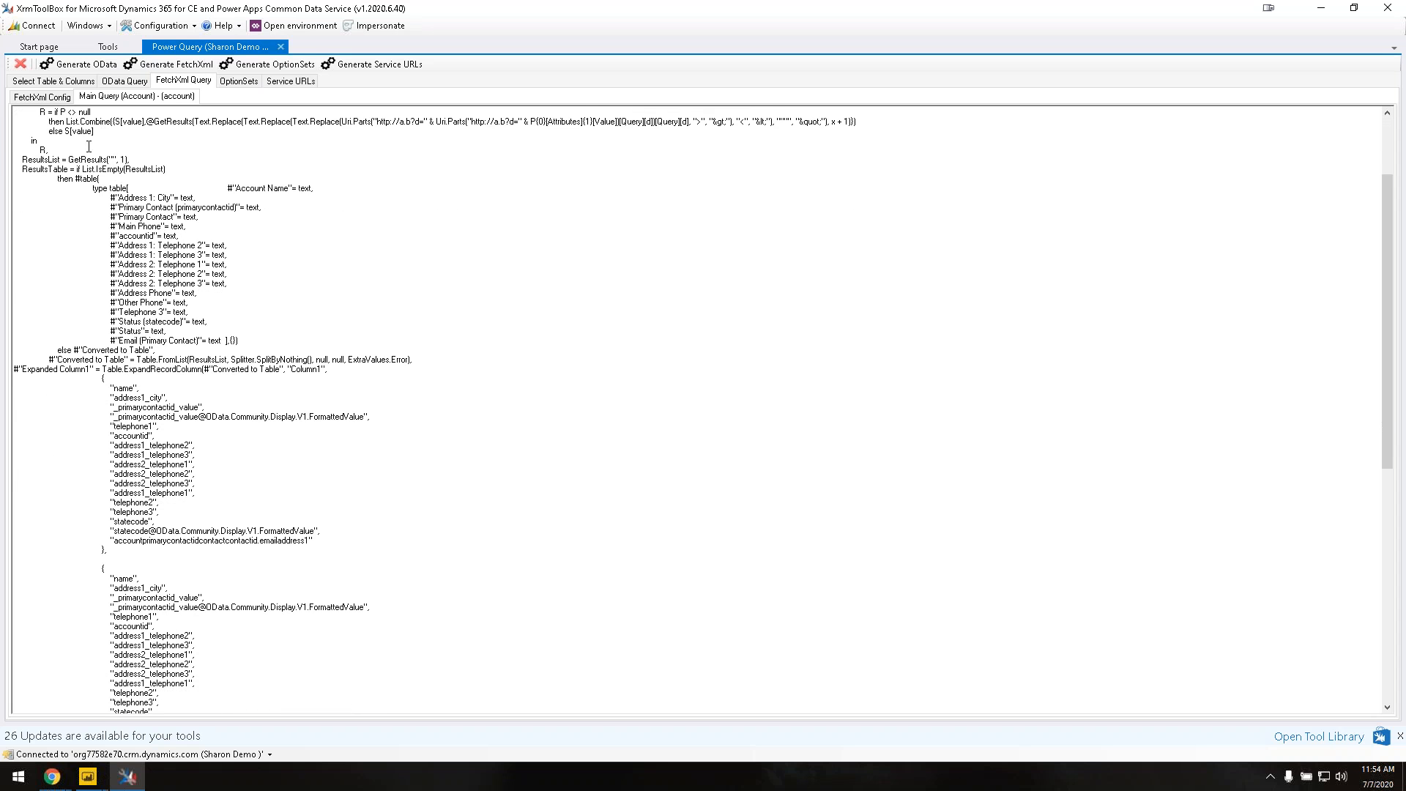
scroll(97, 131, up, 3)
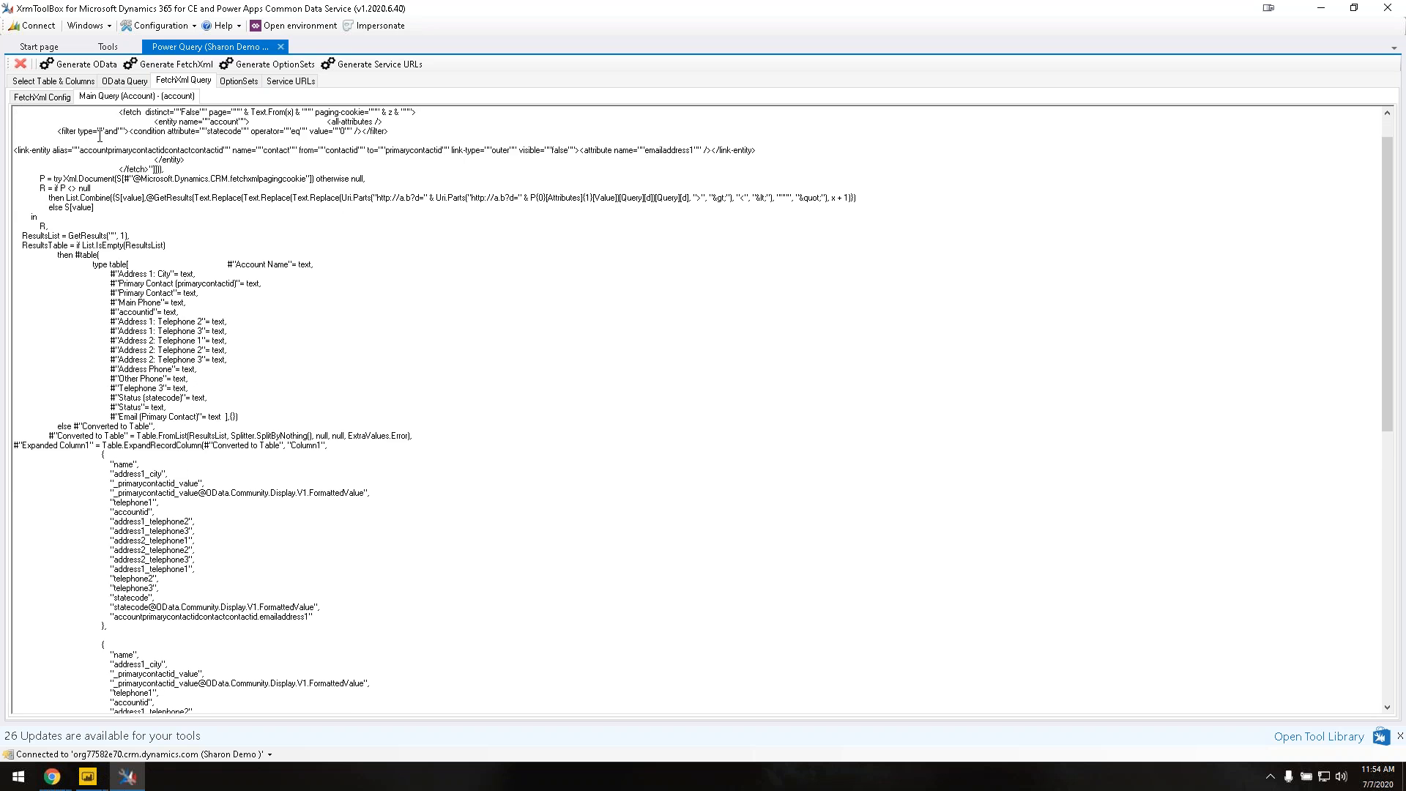
scroll(100, 136, down, 5)
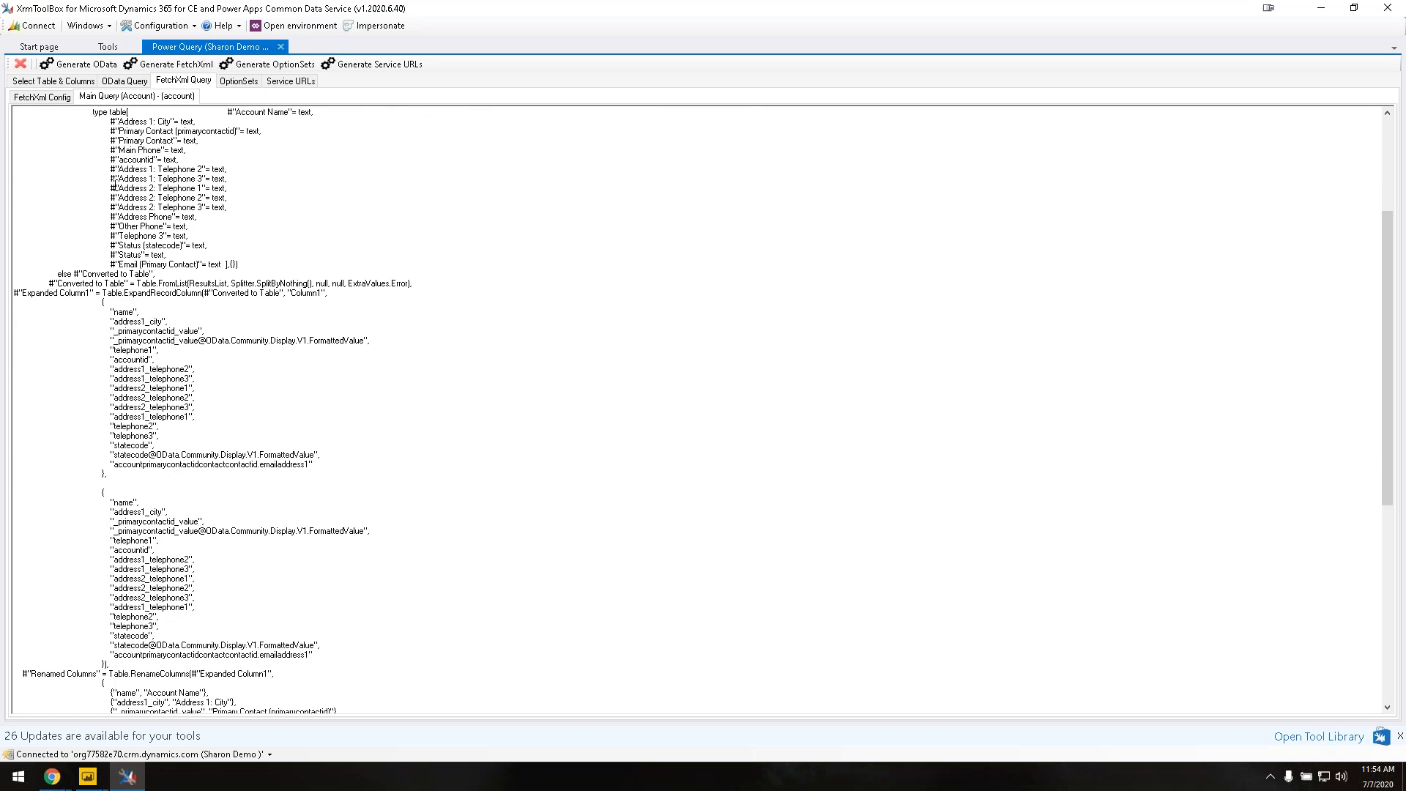
scroll(115, 183, down, 1)
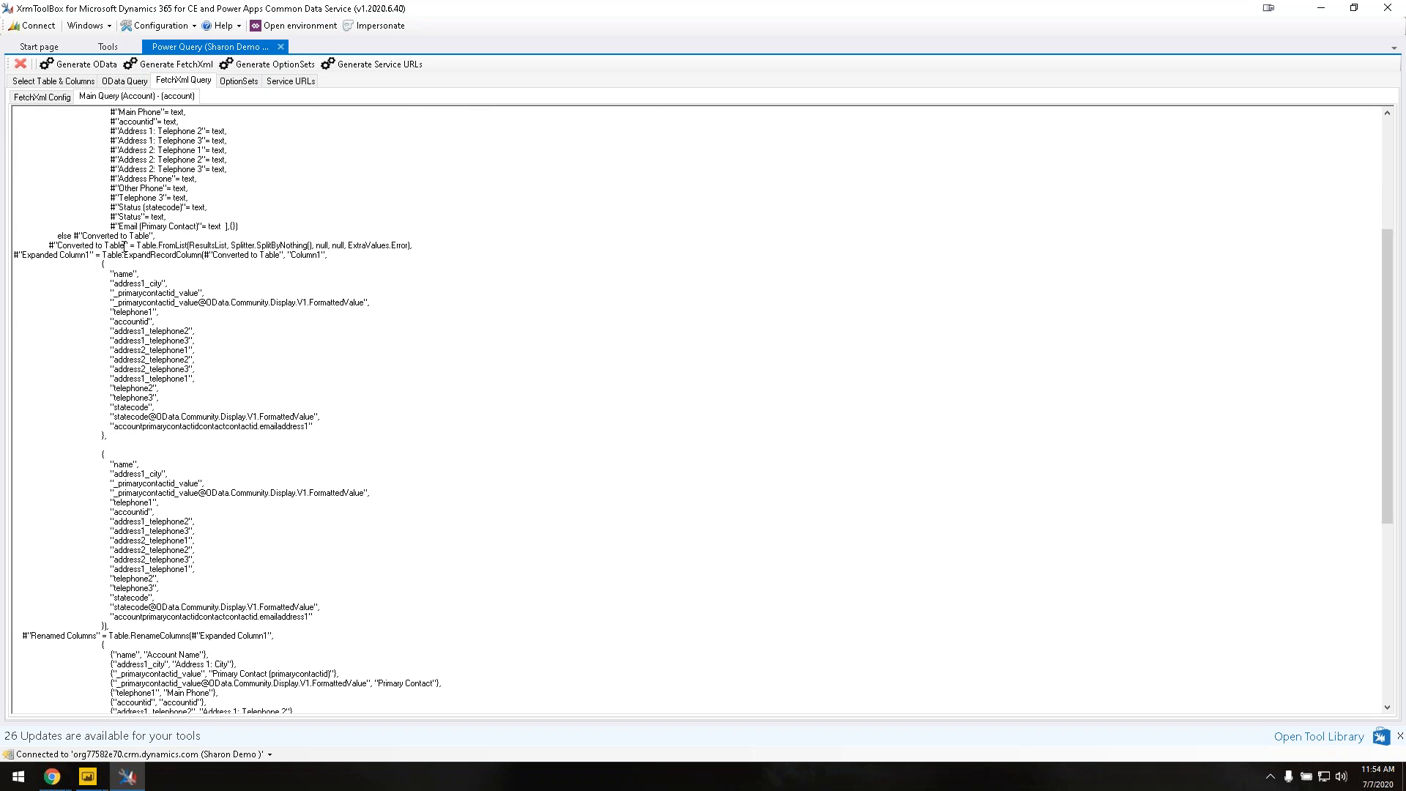
scroll(122, 237, down, 8)
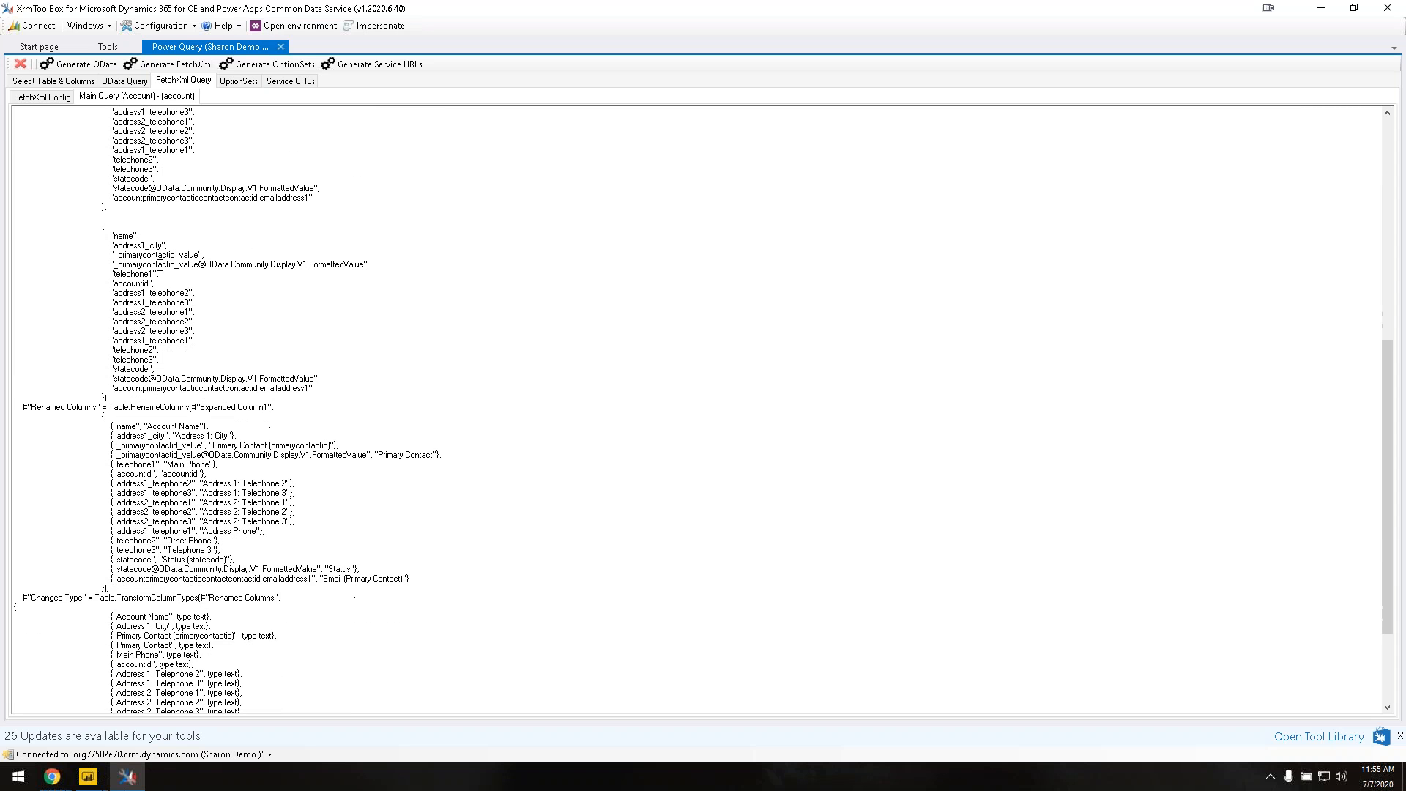
scroll(160, 265, down, 2)
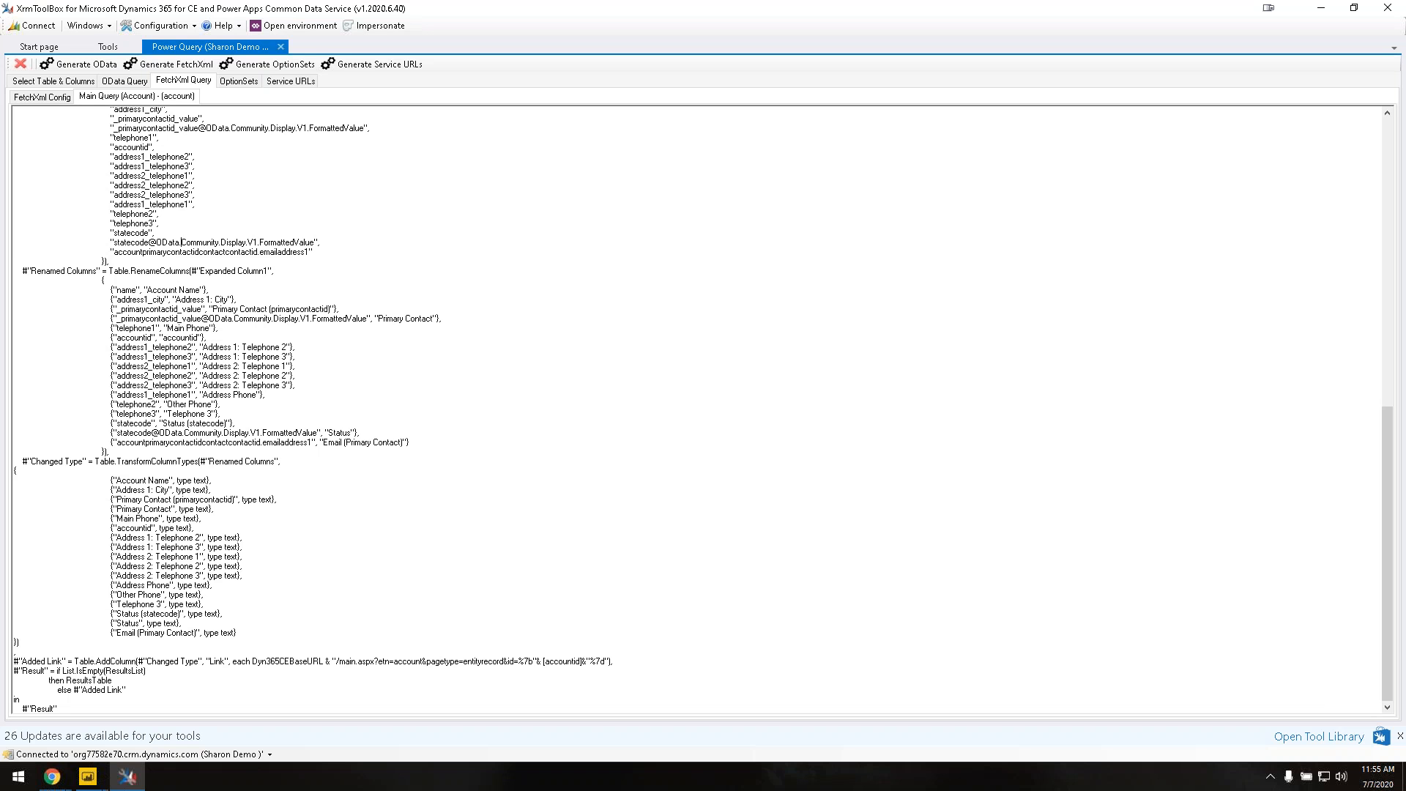
Step: Select all of the generated M code and head to Power BI Desktop
key(ctrl+a)
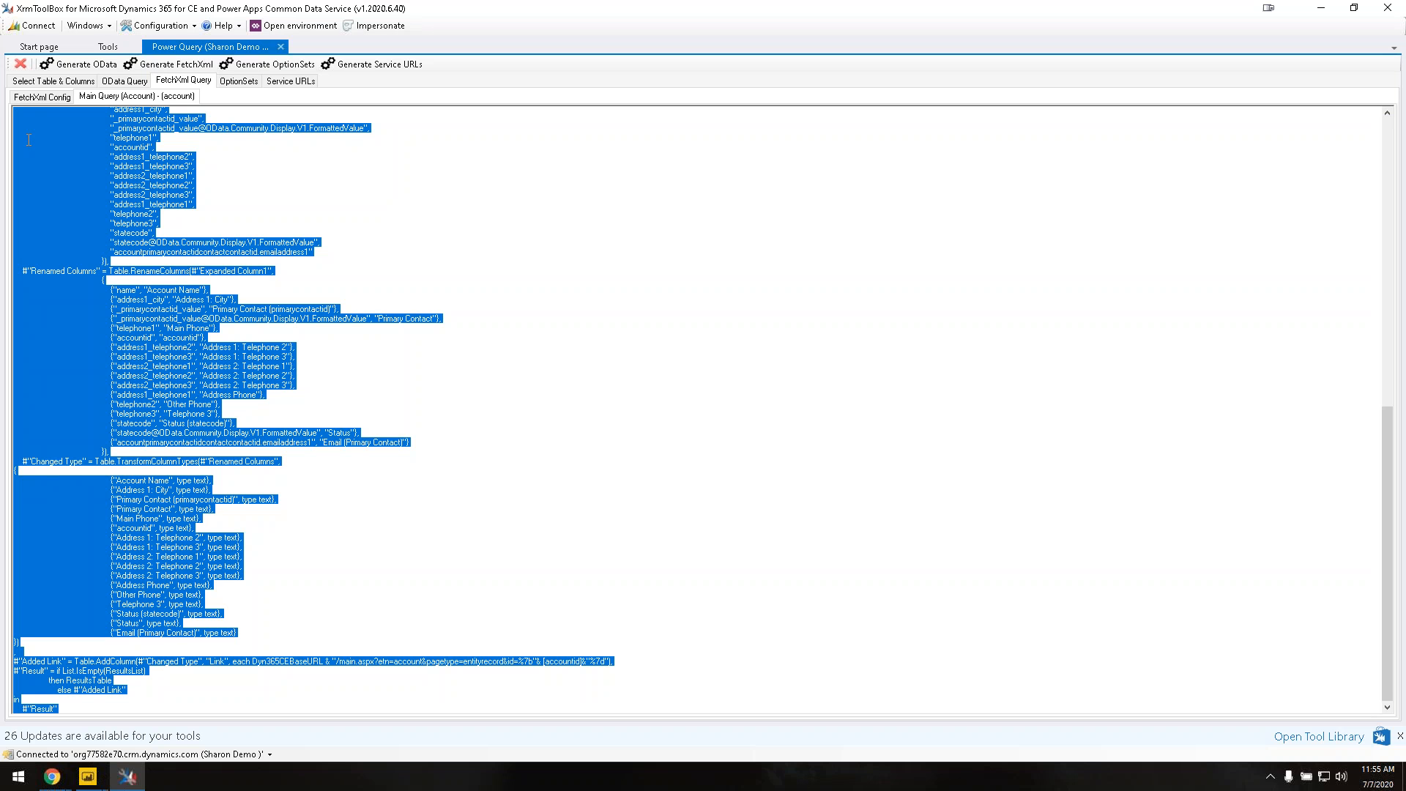
scroll(184, 156, up, 15)
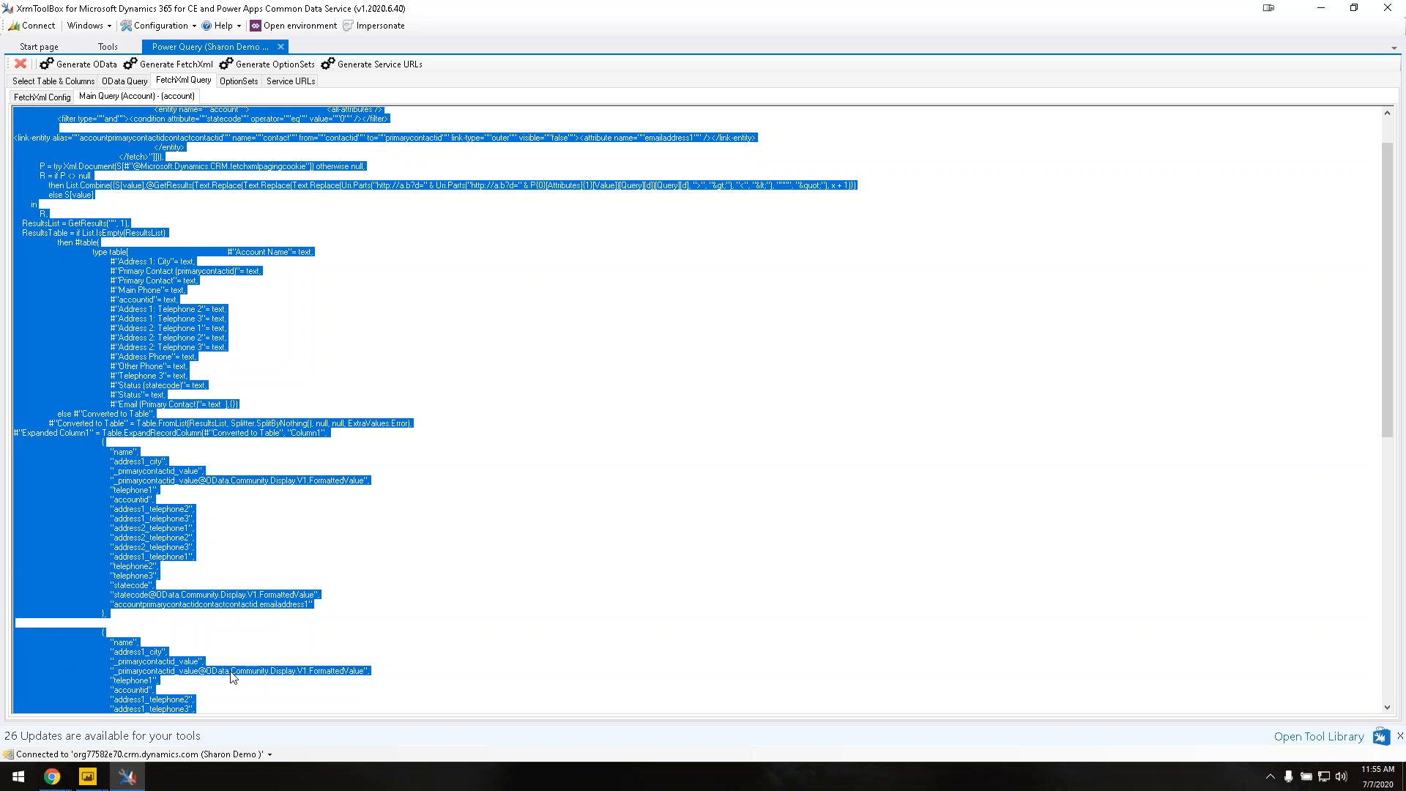
click(101, 781)
click(111, 742)
Step: Replace Query1's code with the generated Account M query in the Advanced Editor
mouse_move(99, 782)
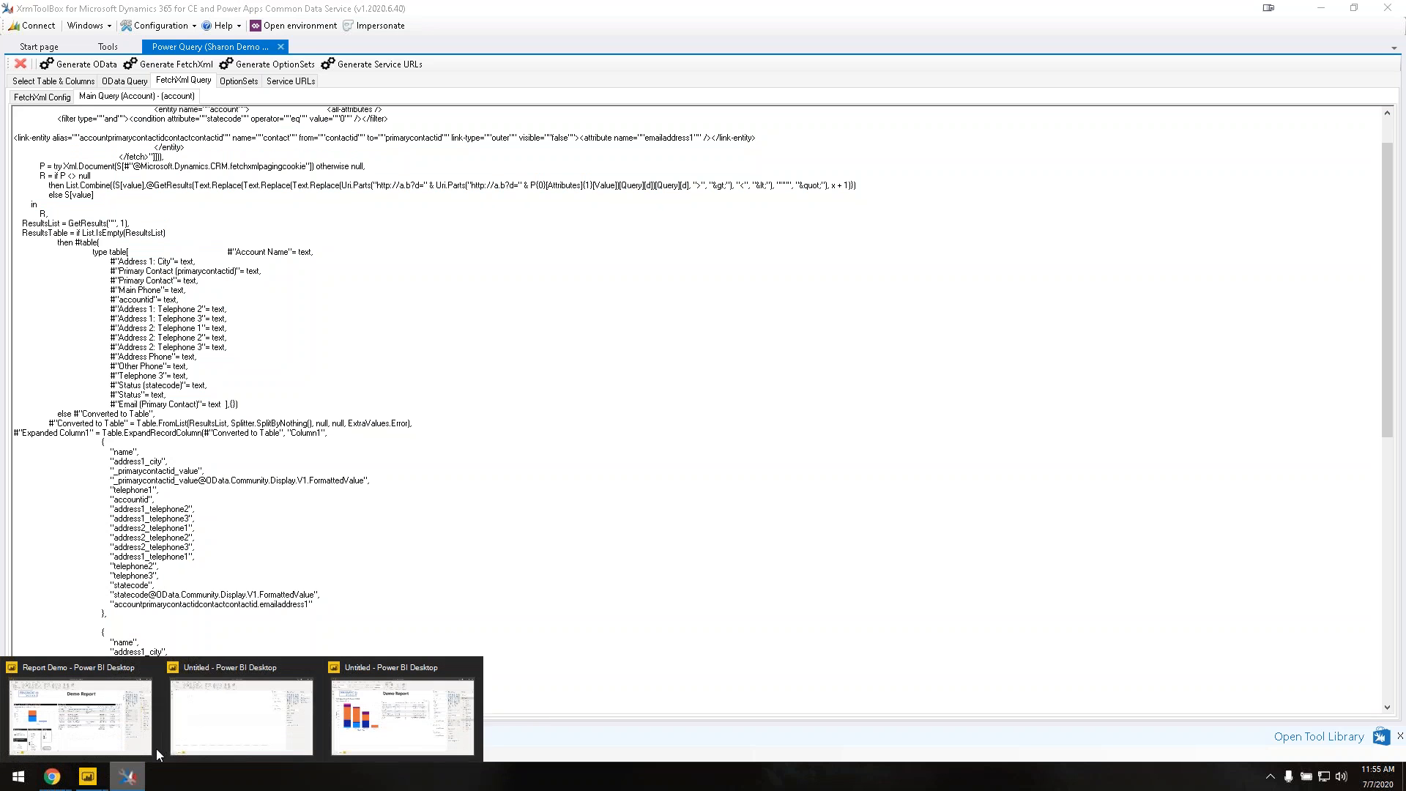
click(238, 748)
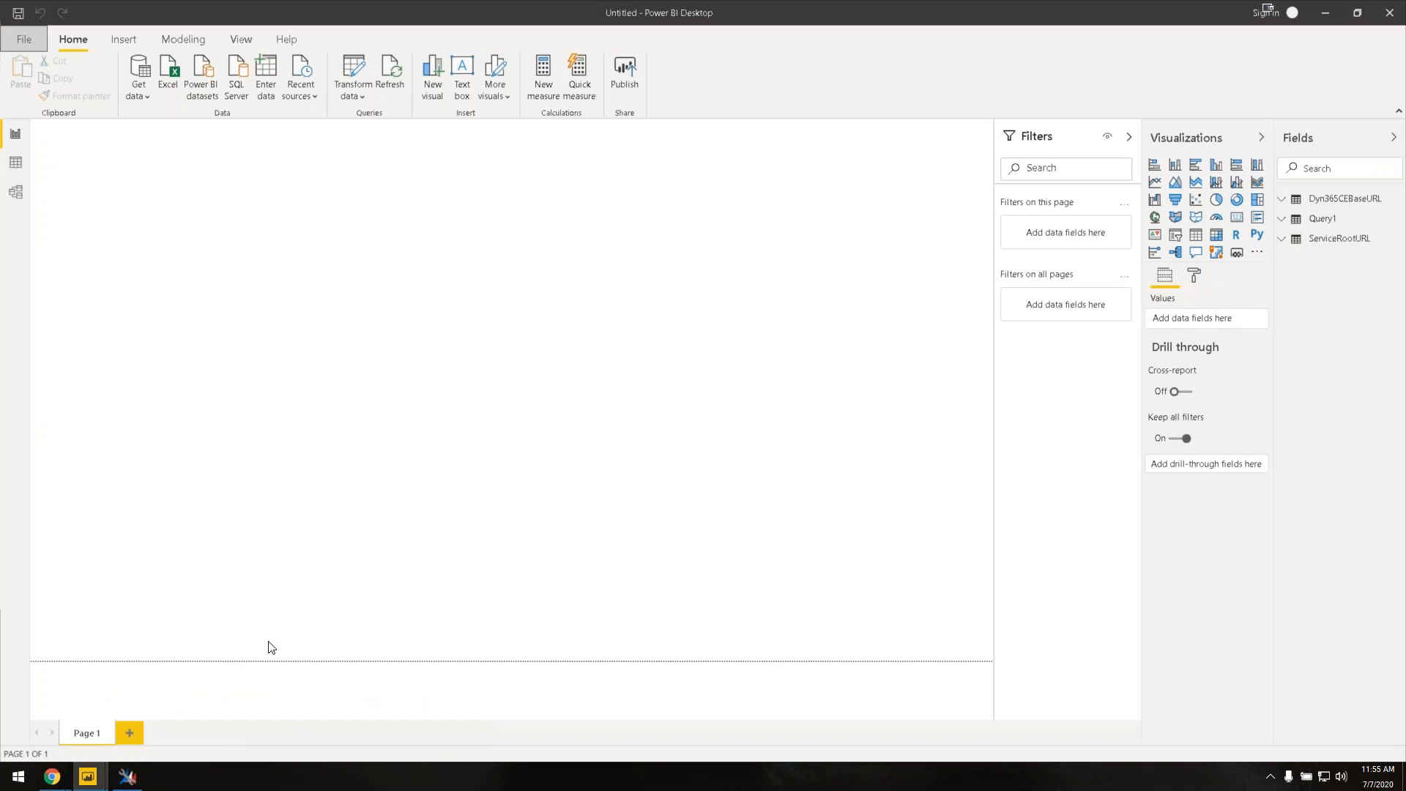
click(358, 101)
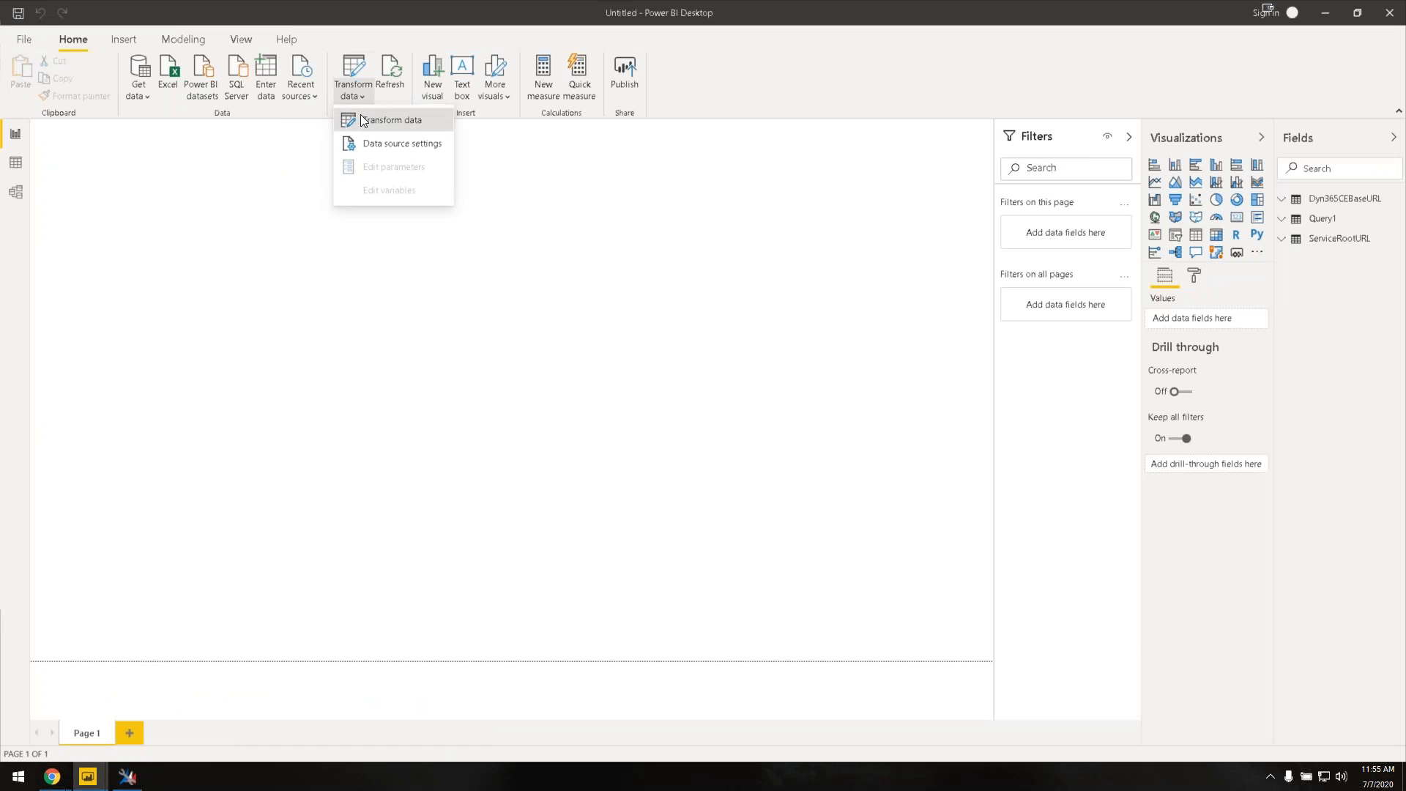
click(359, 117)
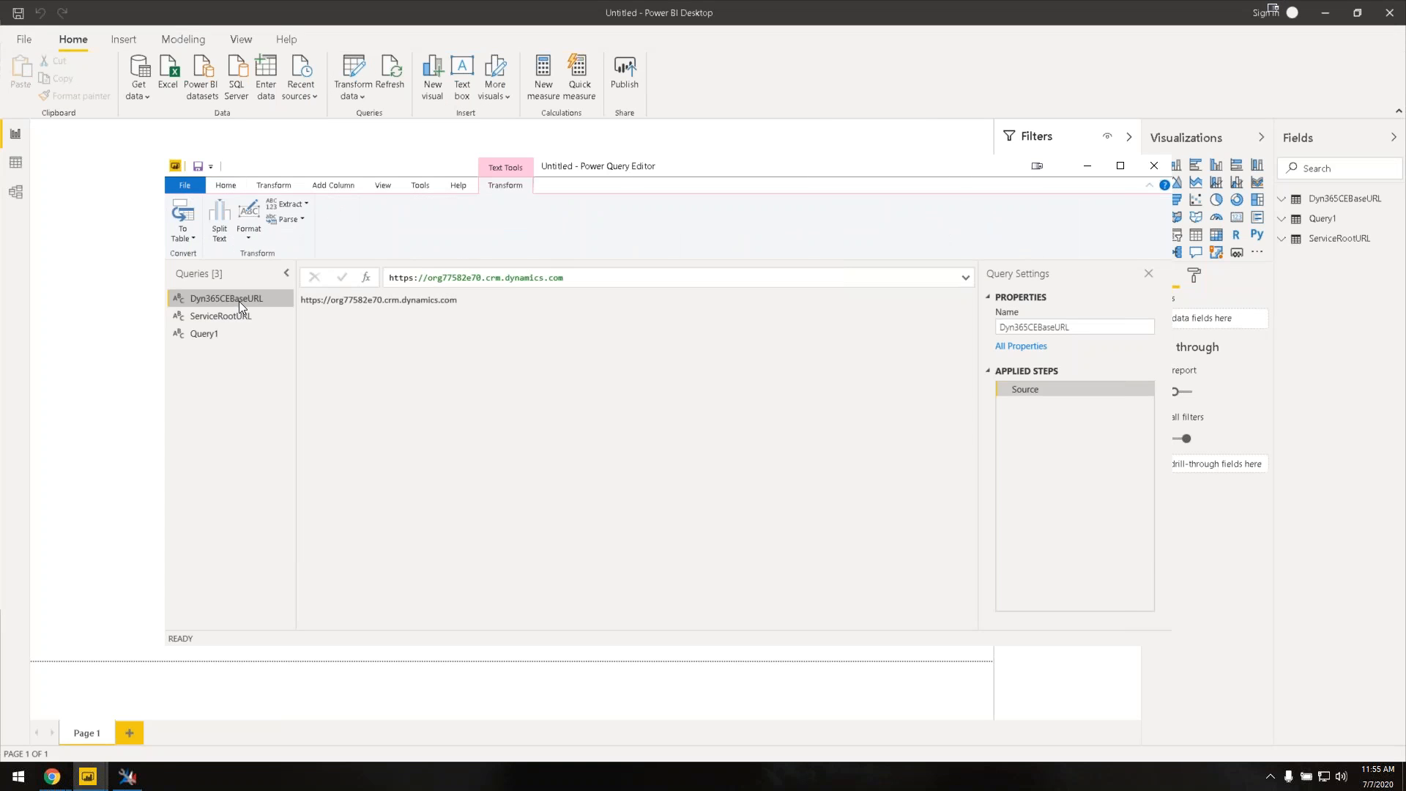
click(225, 331)
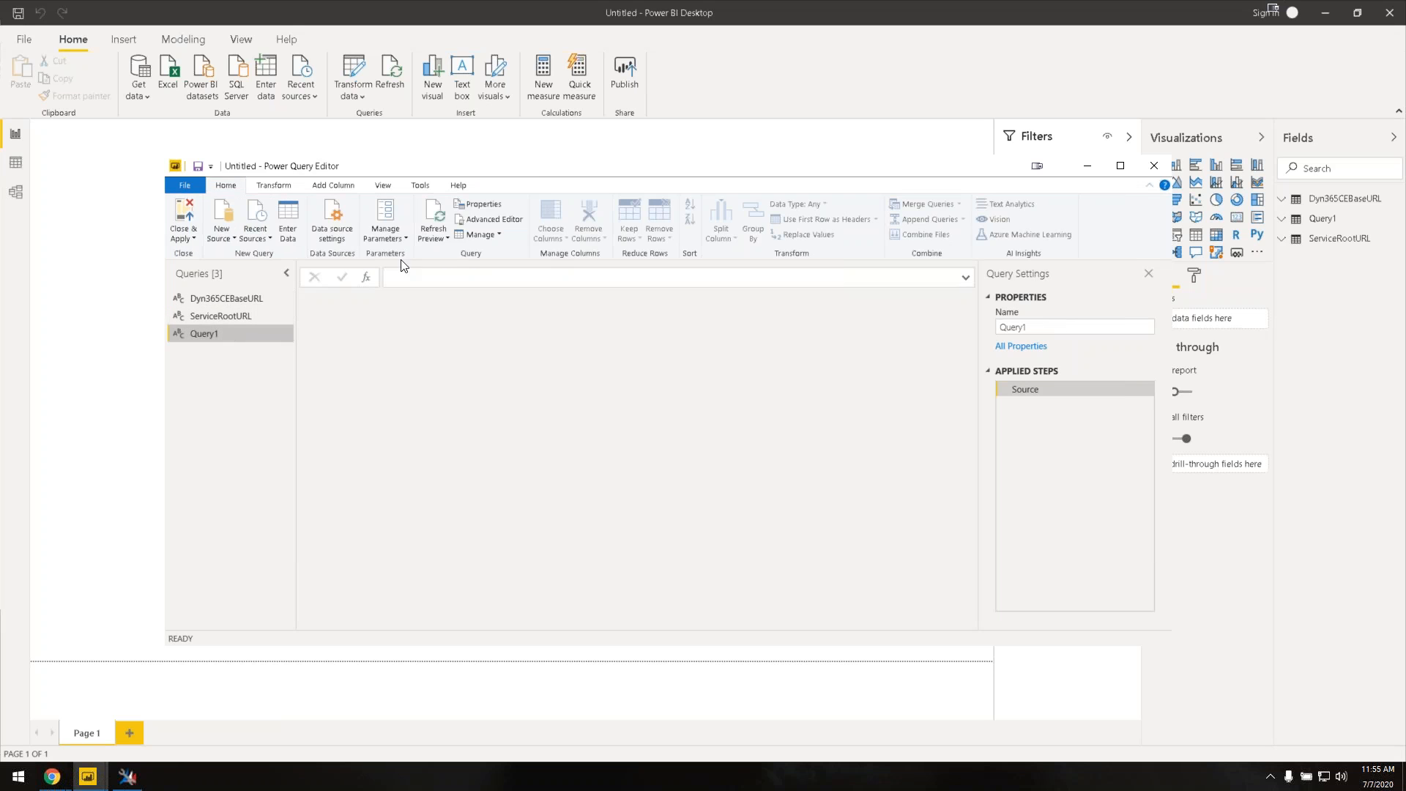
click(485, 220)
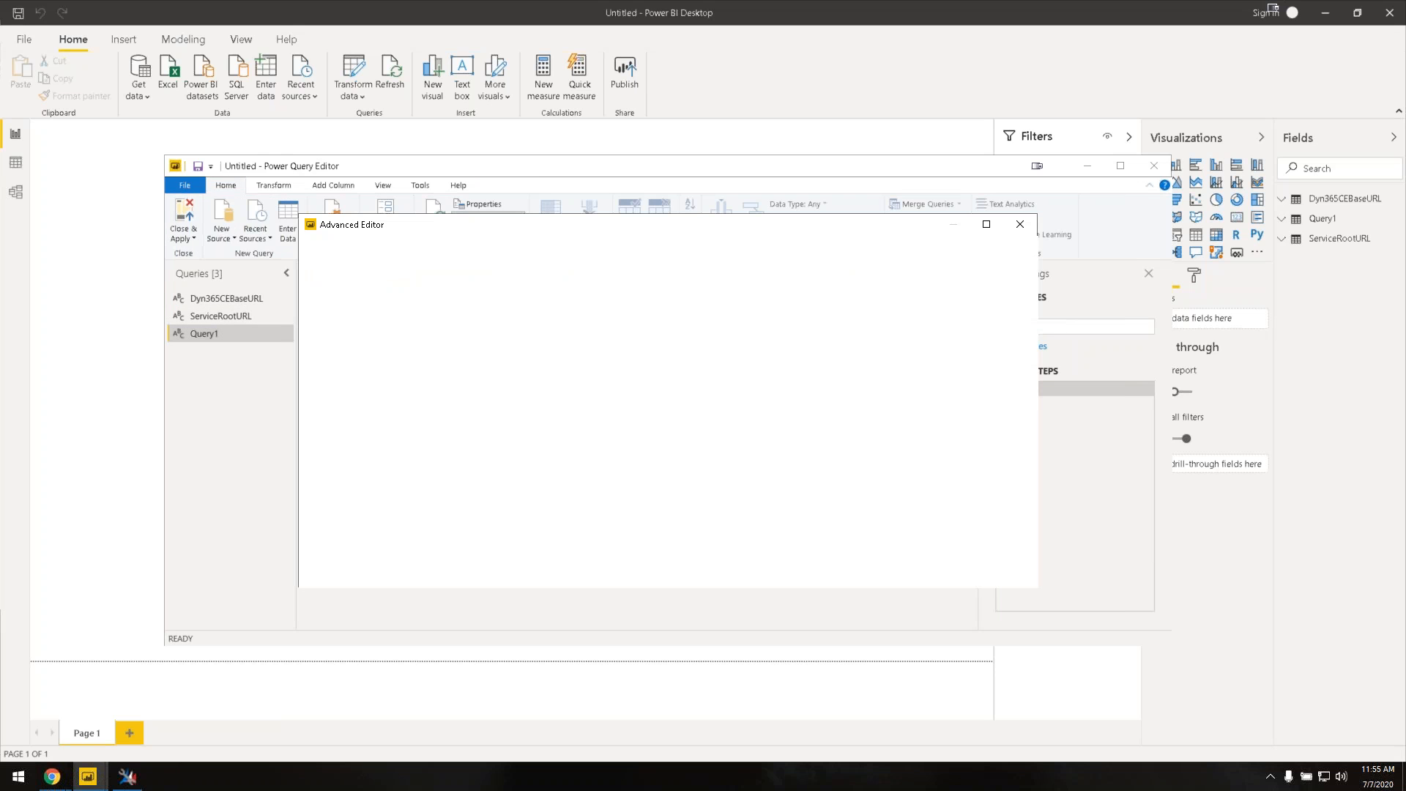
drag(423, 335, 325, 287)
key(ctrl+v)
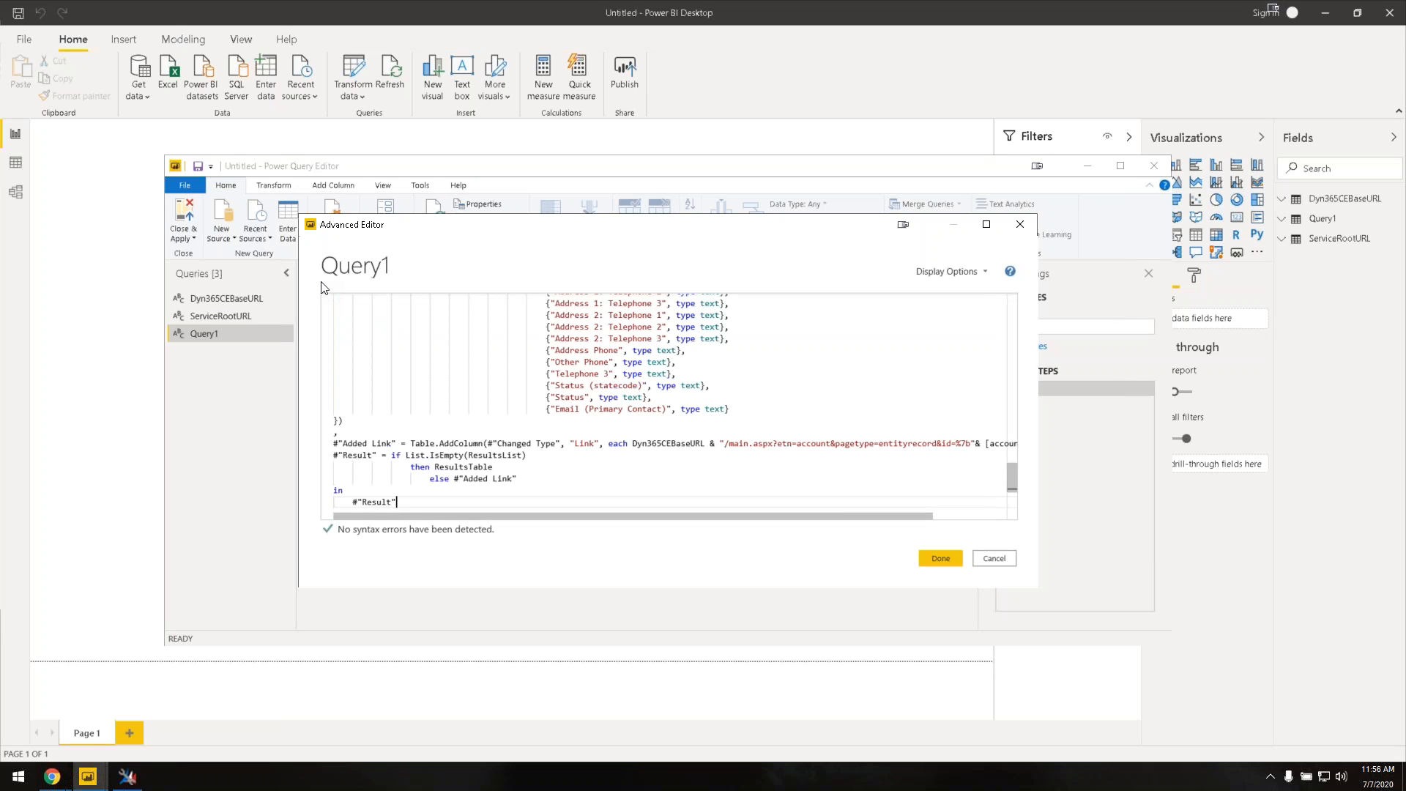
click(941, 559)
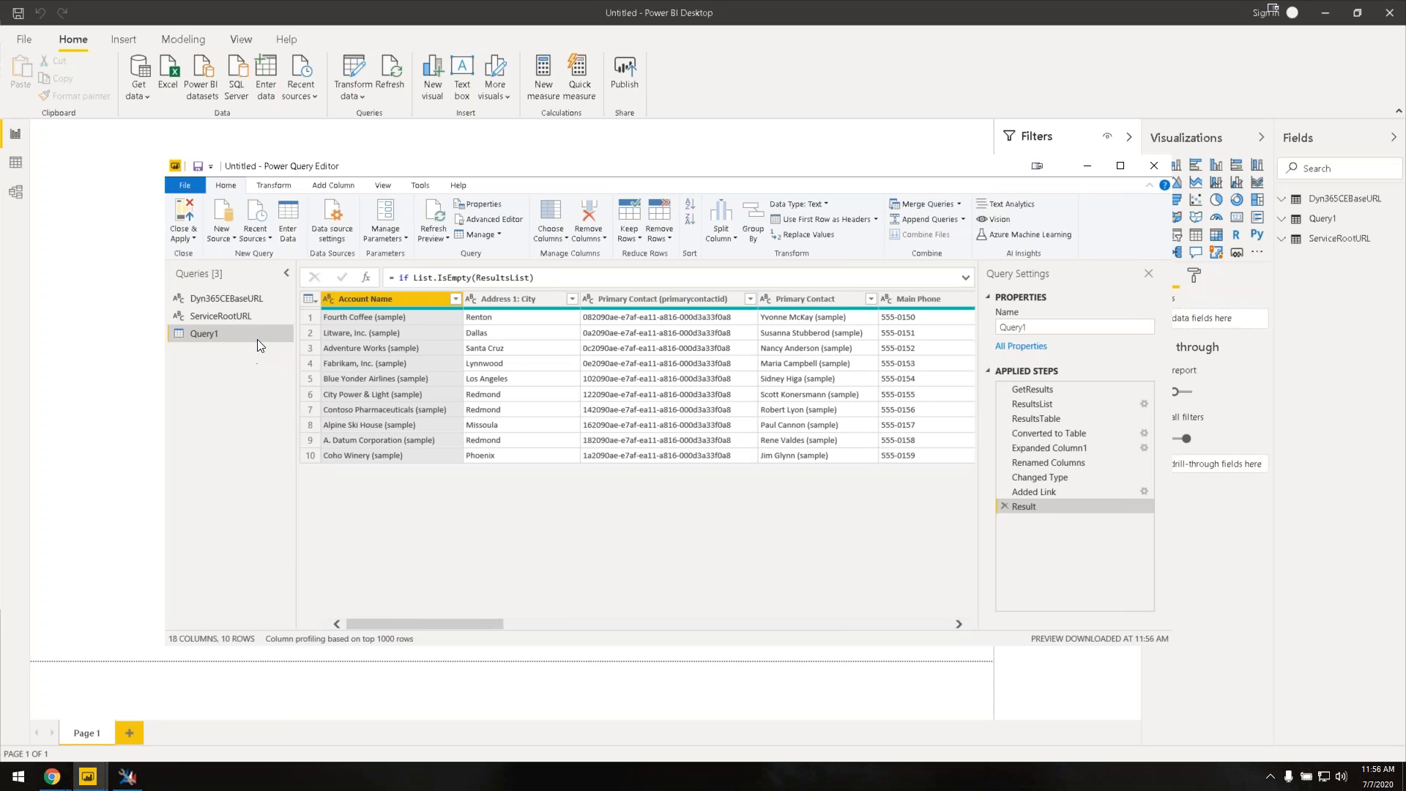
Step: Rename Query1 to Accounts
double_click(257, 340)
text(Accounts)
key(Return)
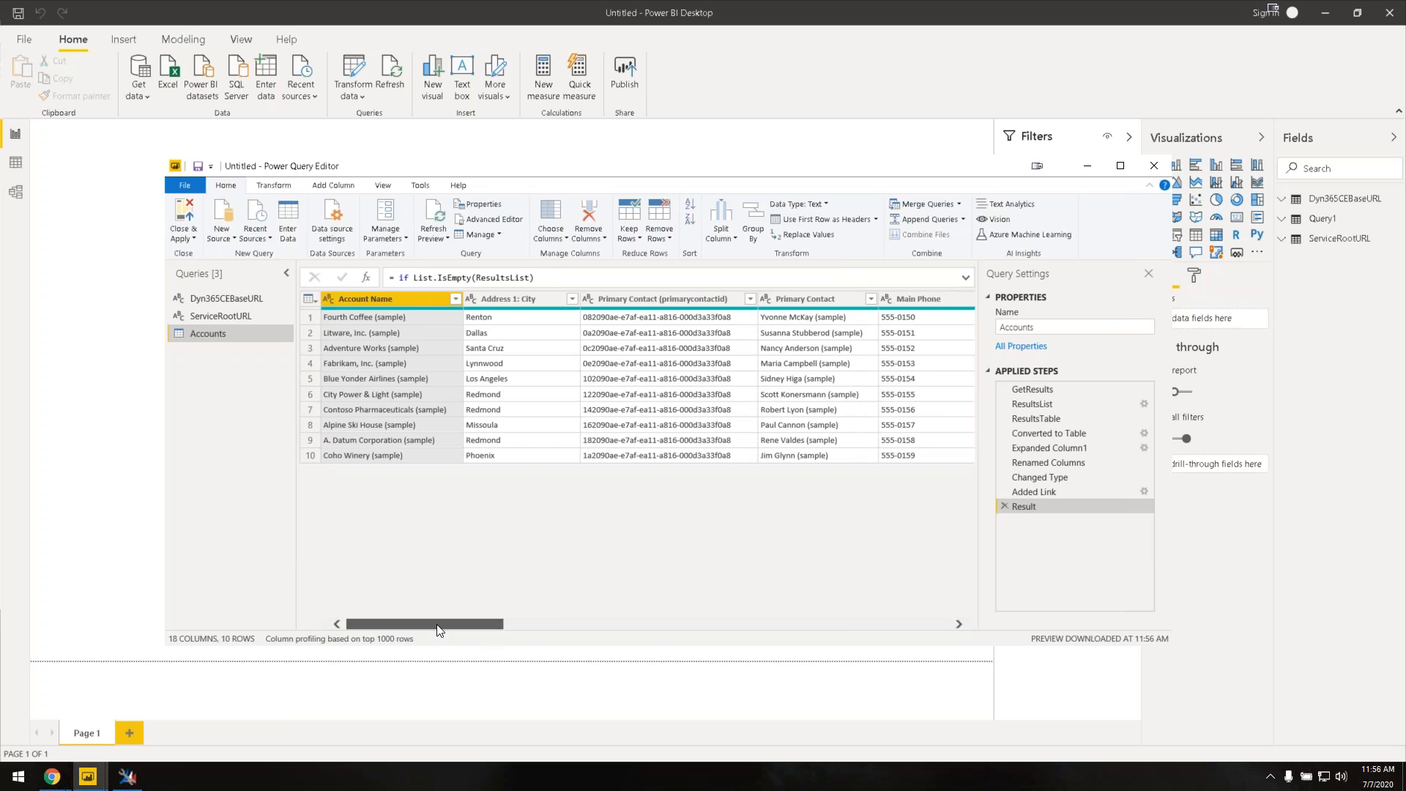
Step: Inspect the Primary Contact and Status (statecode) columns and their cell values
click(641, 300)
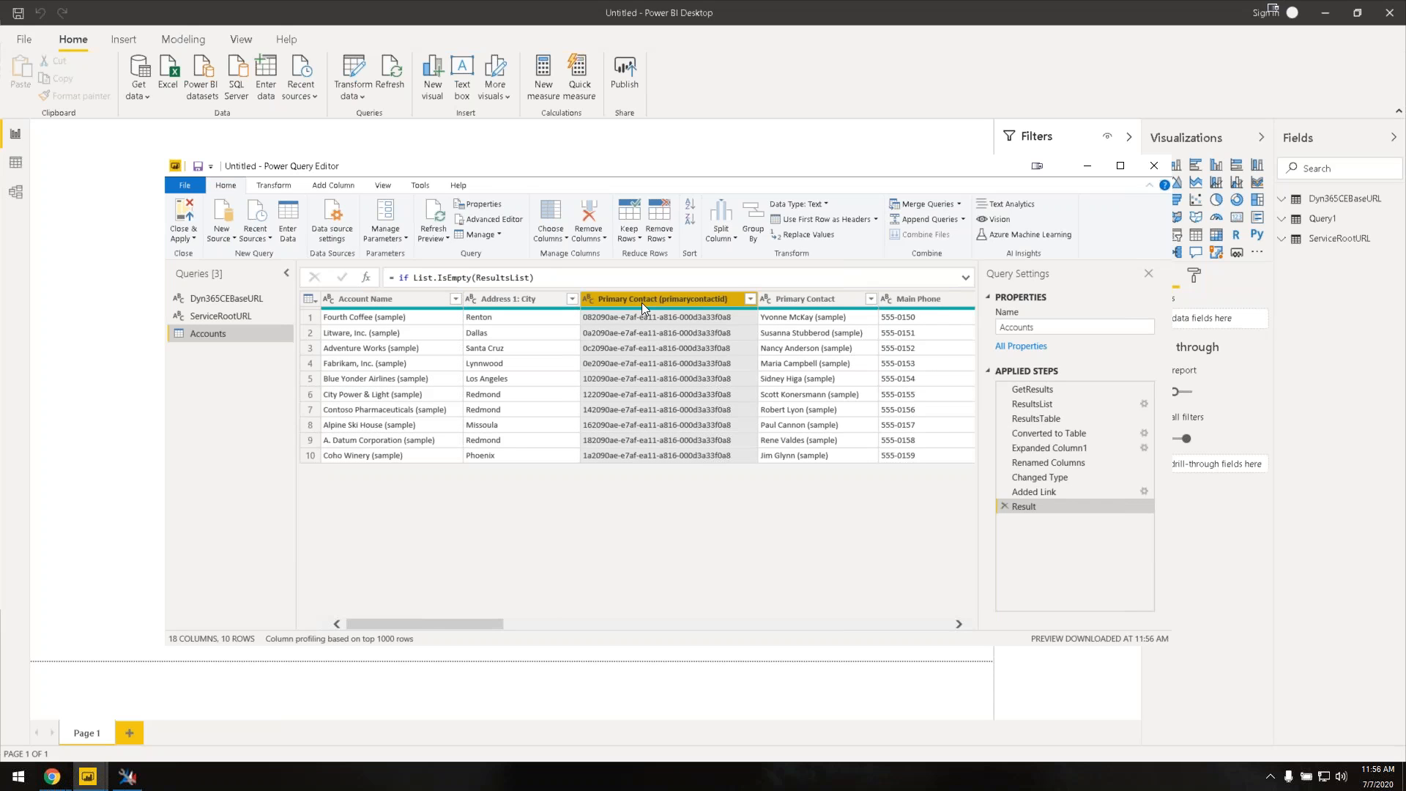
drag(489, 628, 566, 661)
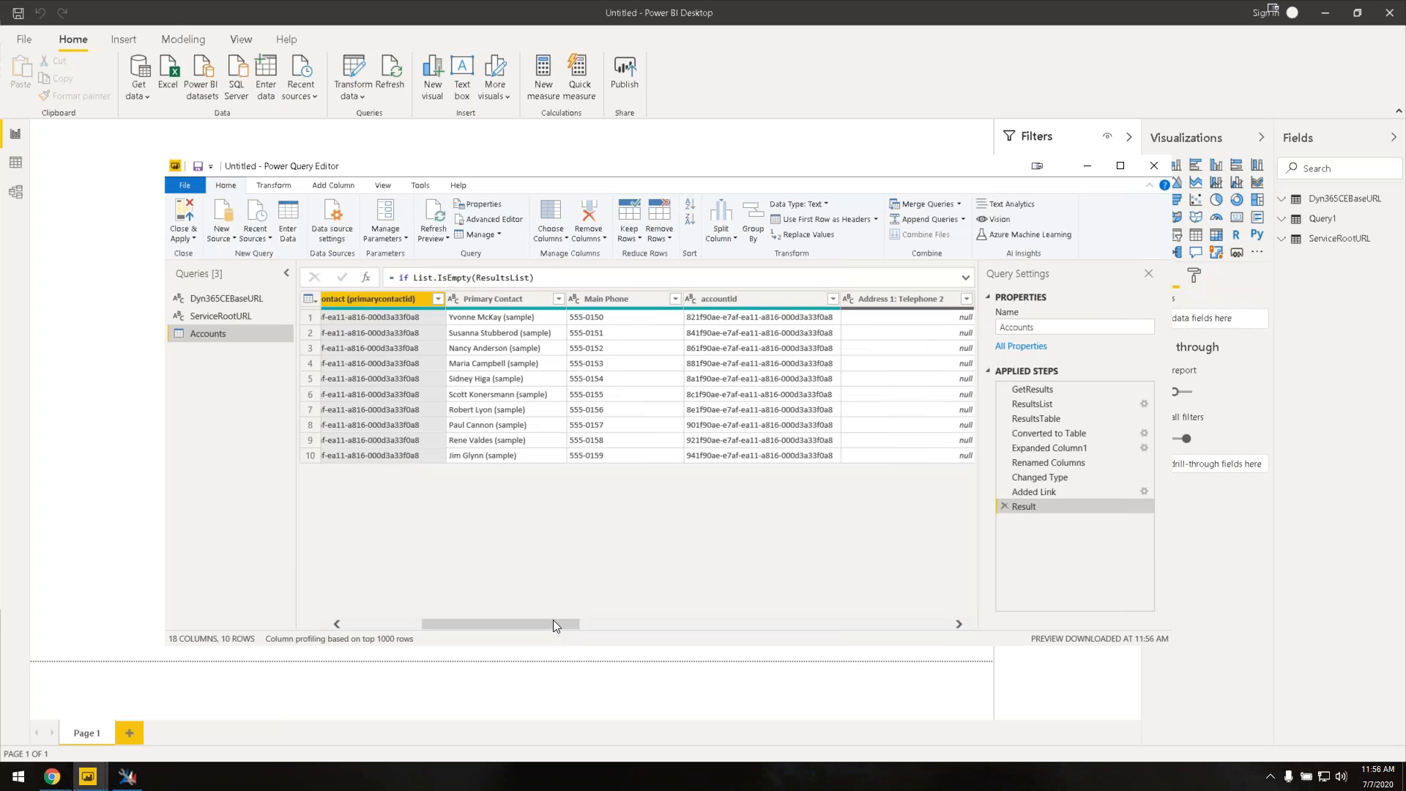
drag(553, 626, 562, 631)
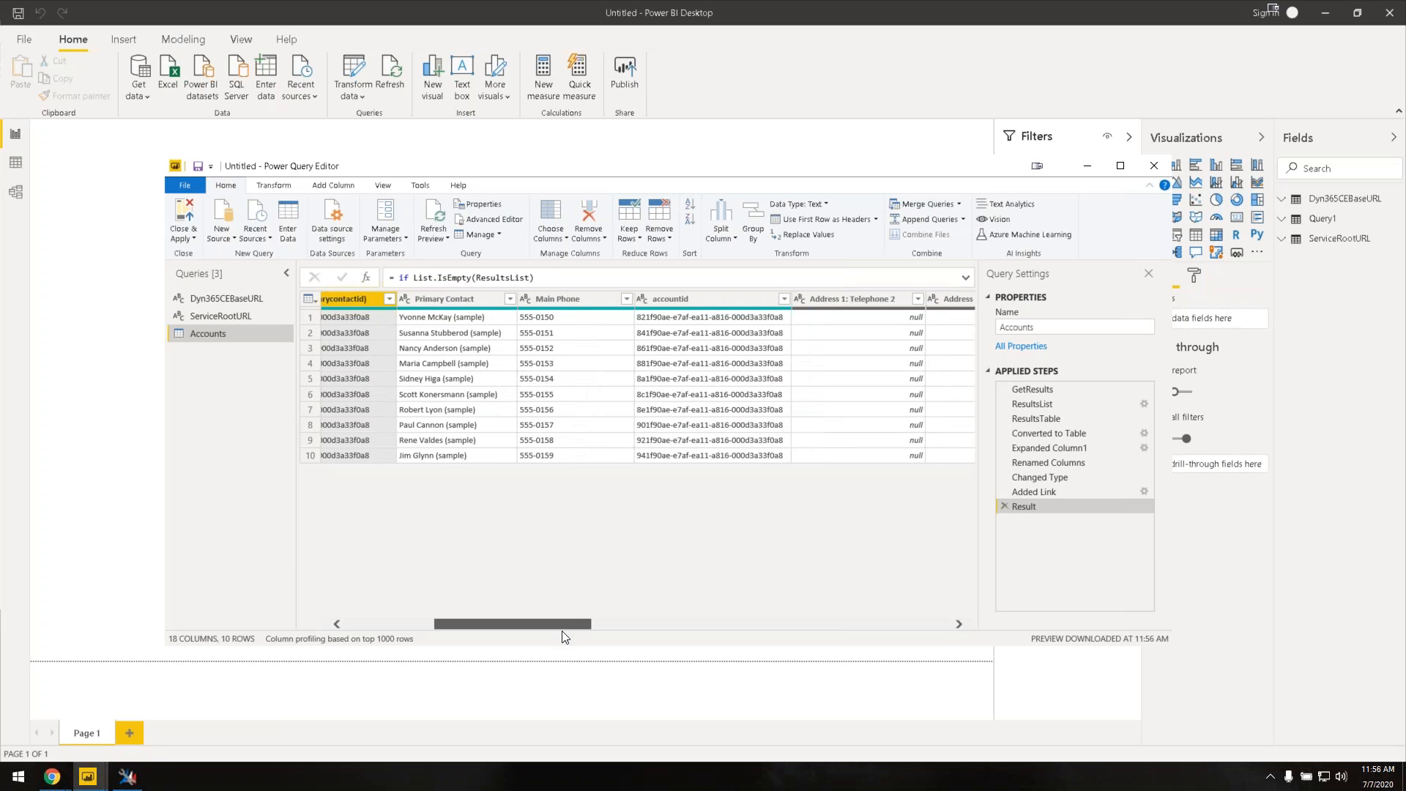
drag(561, 630, 518, 637)
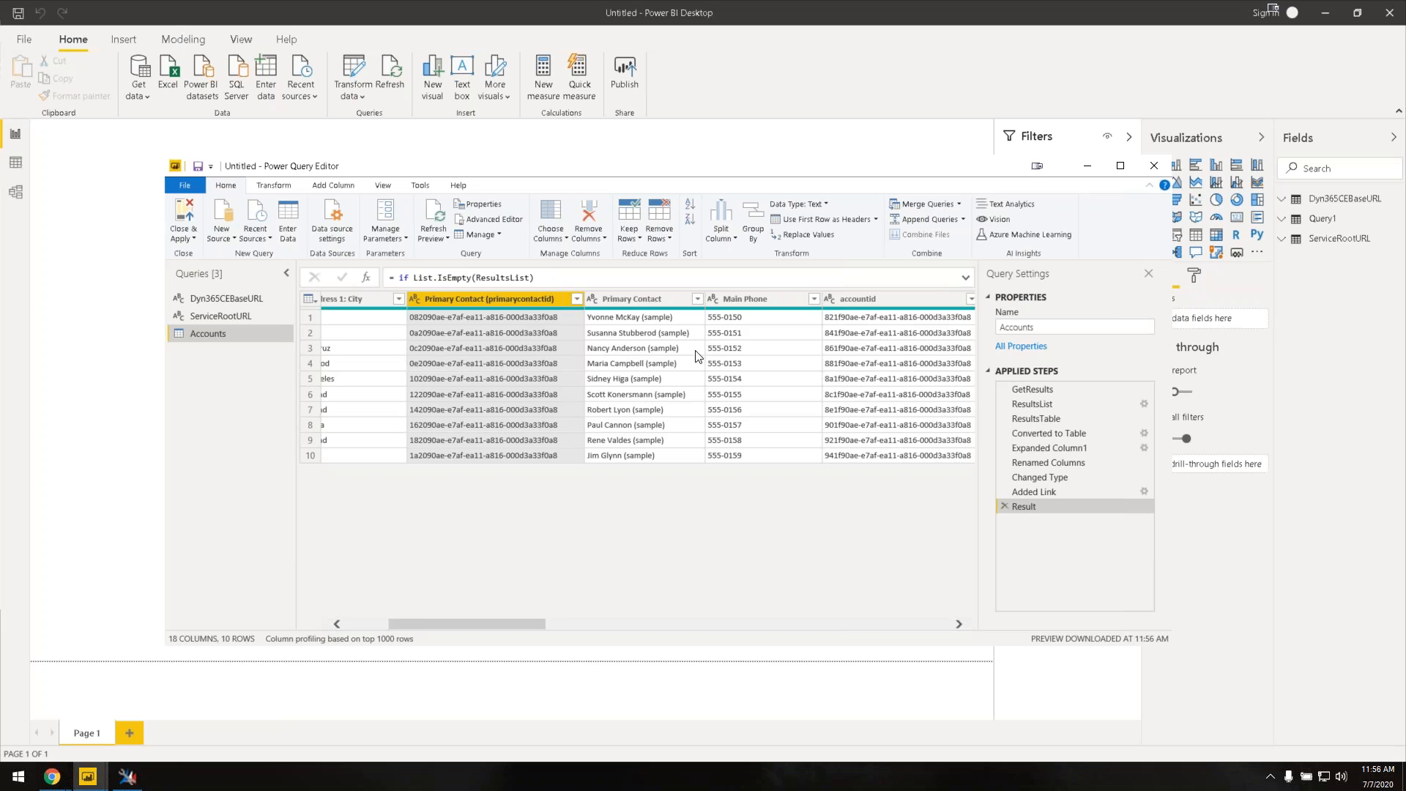
drag(542, 627, 560, 657)
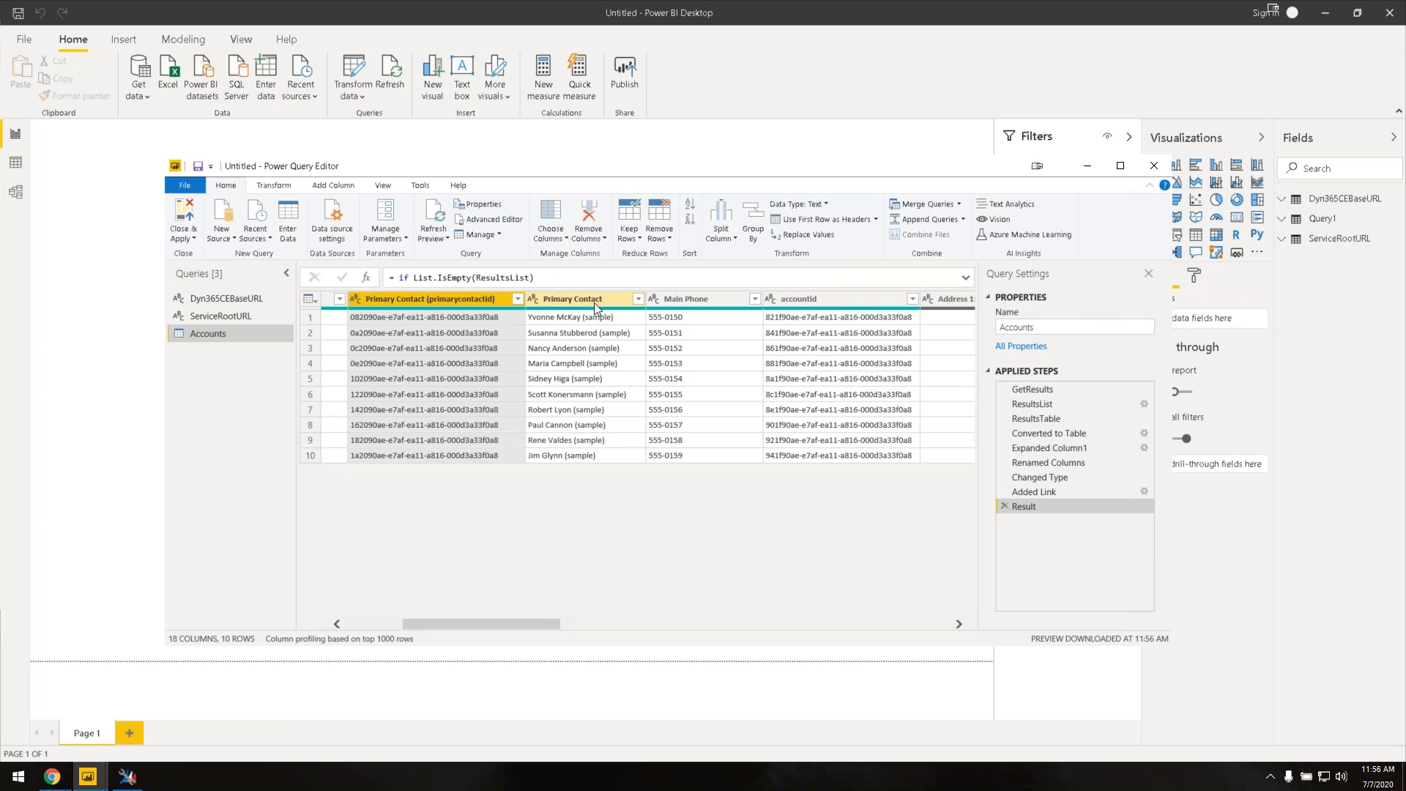
click(606, 453)
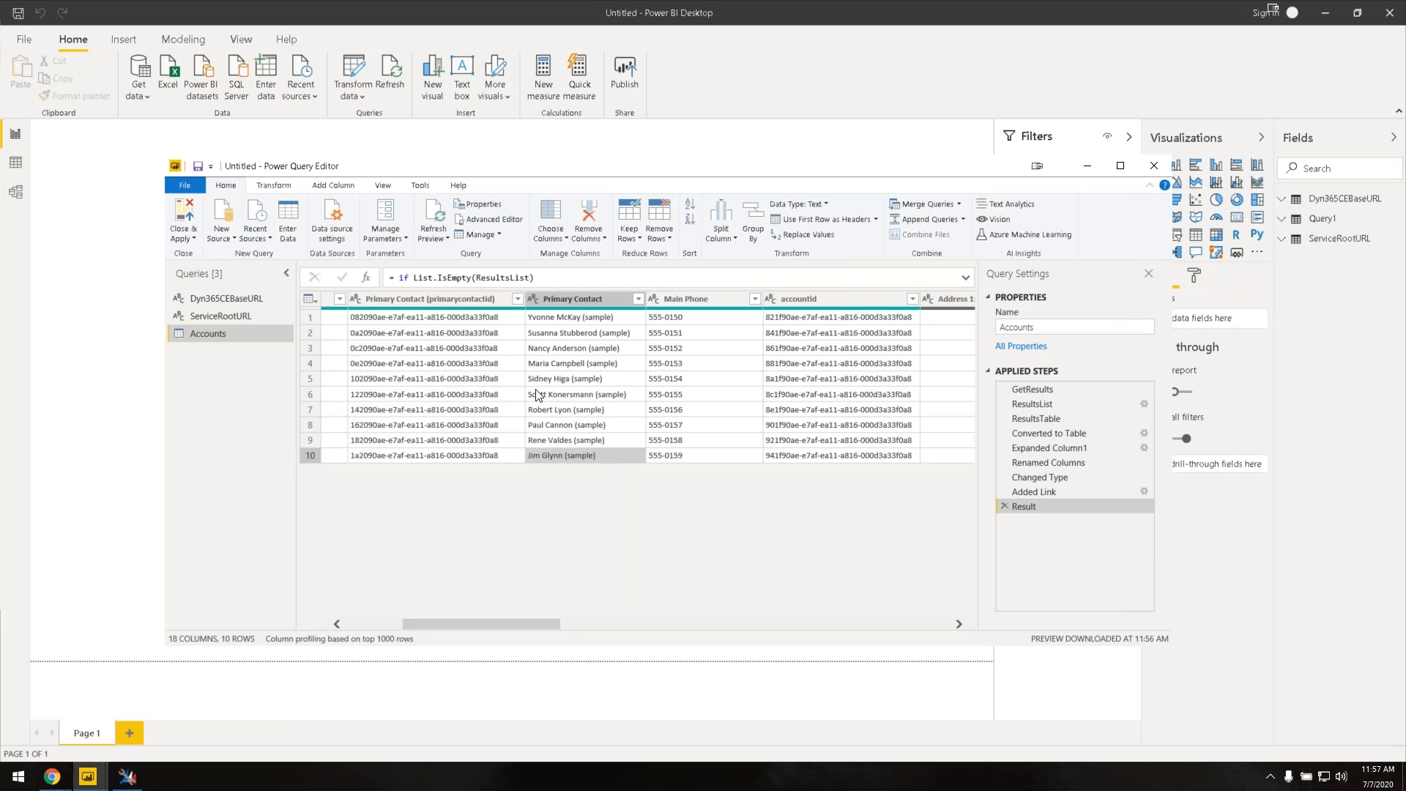
drag(530, 621, 862, 696)
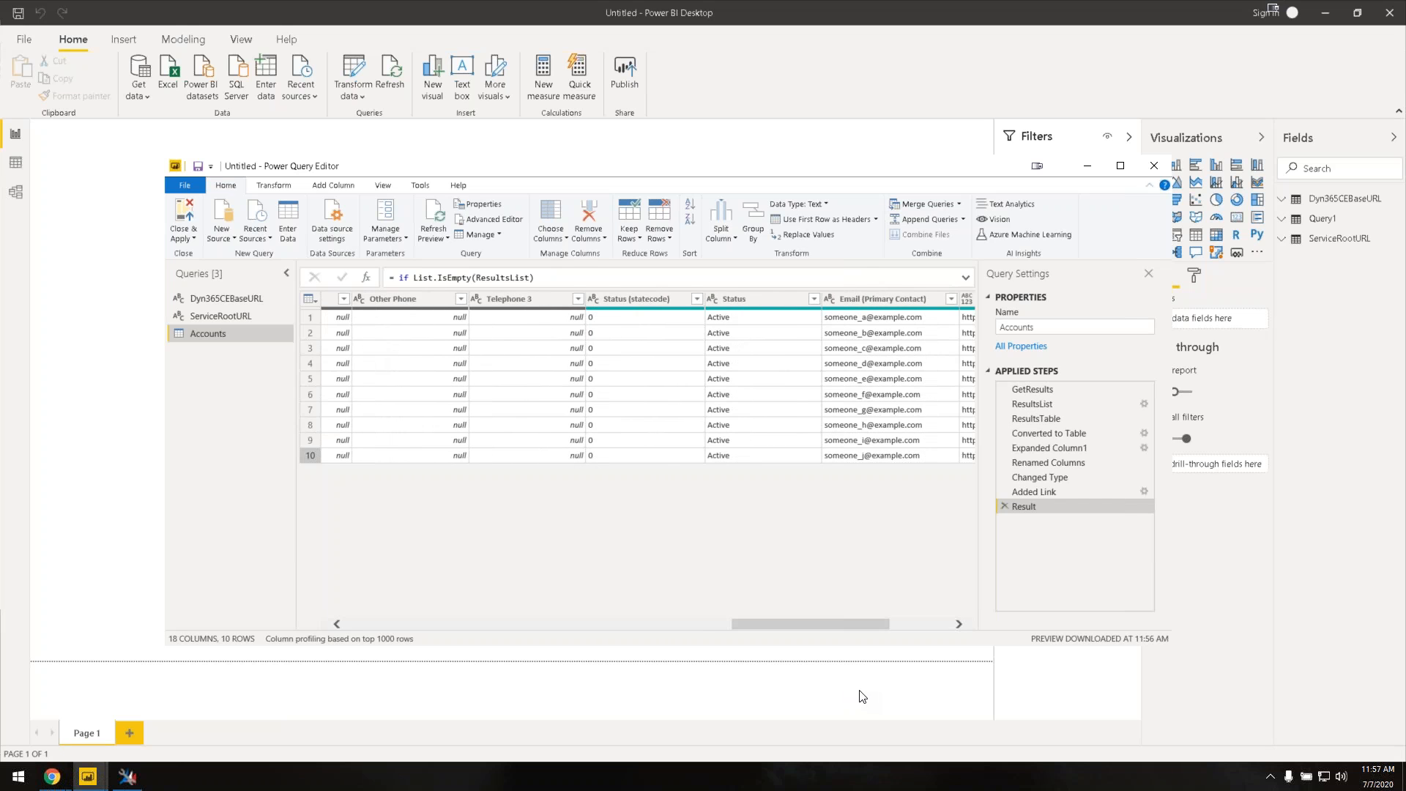
click(661, 299)
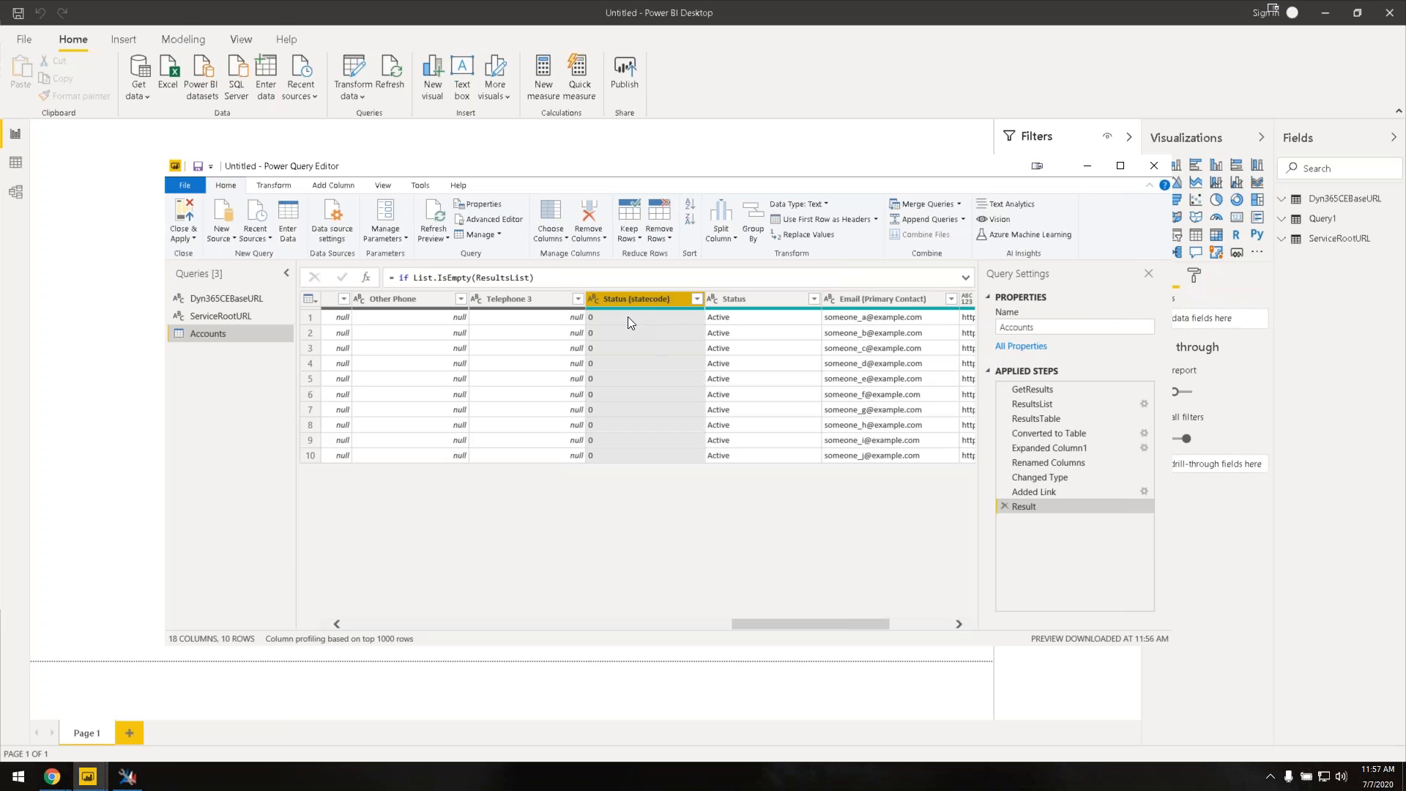
click(750, 317)
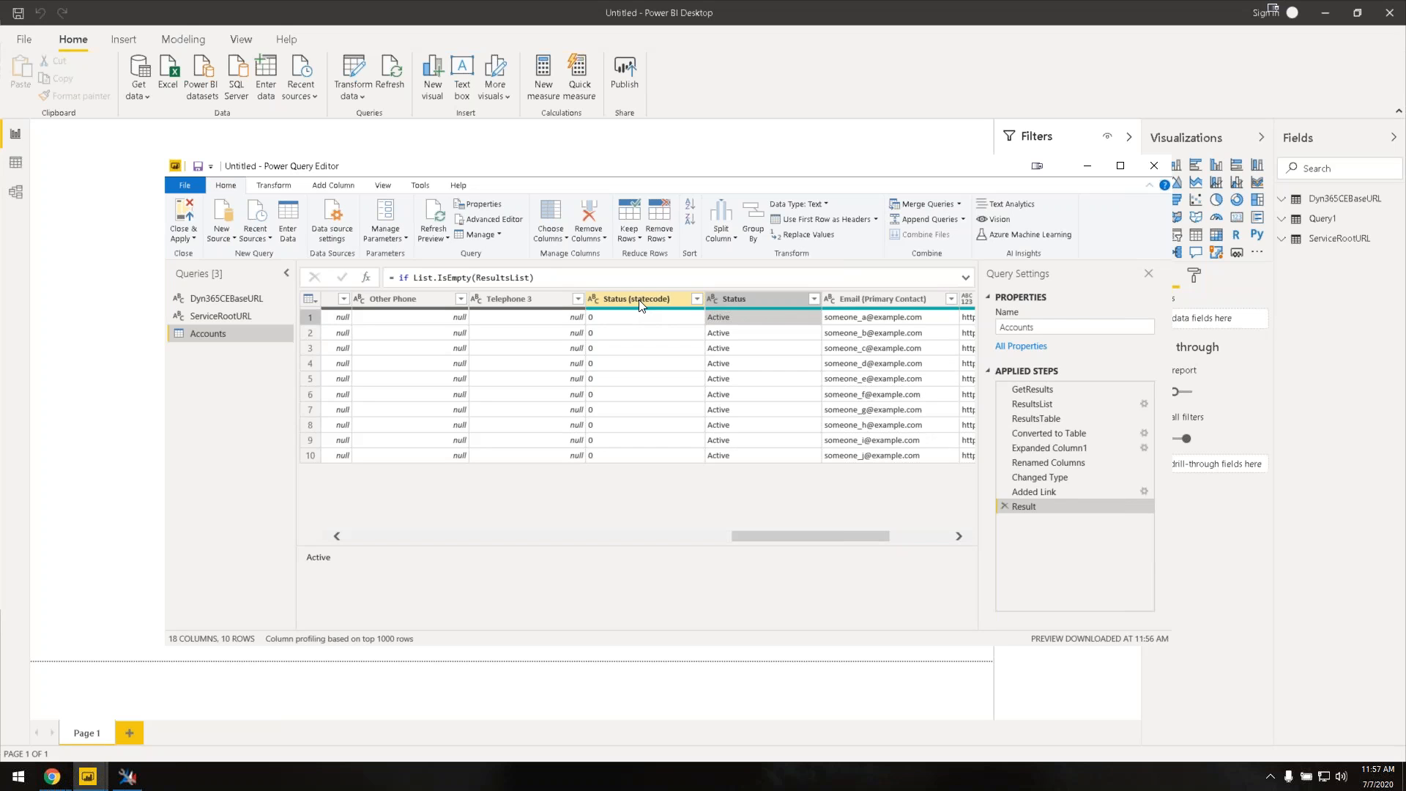
drag(748, 535, 631, 556)
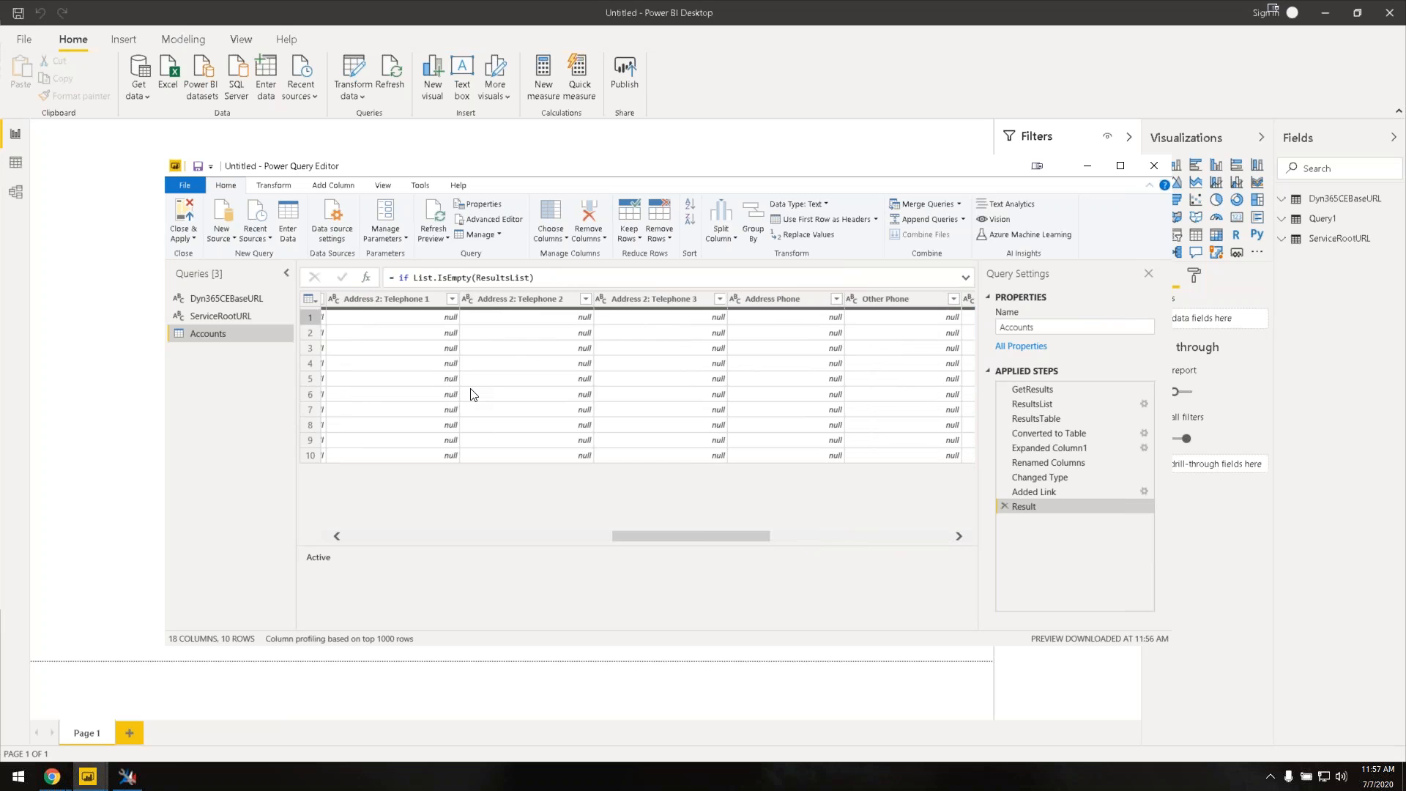
Step: Keep 14 columns, unticking the Id columns, Status (statecode) and Email (Primary Contact)
click(564, 241)
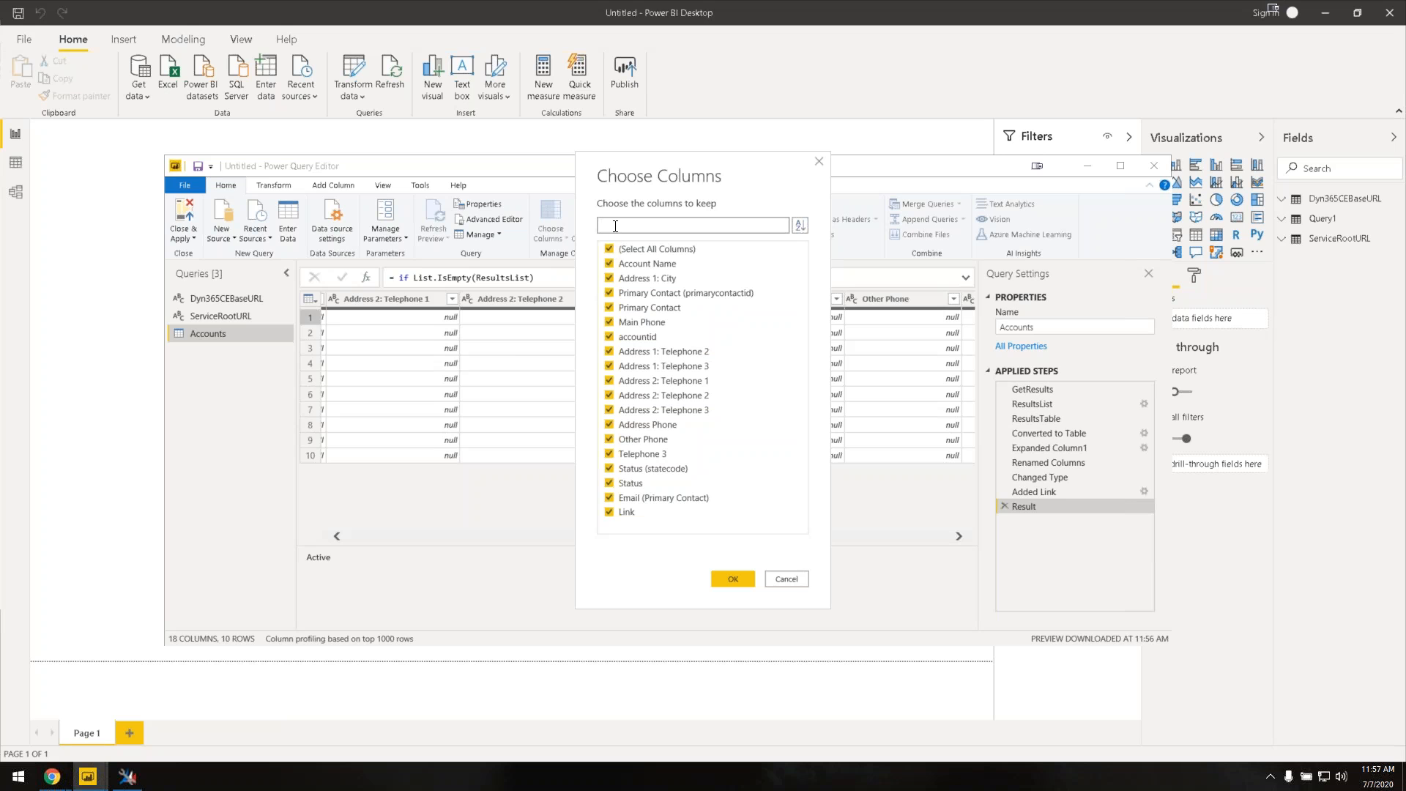
text(d)
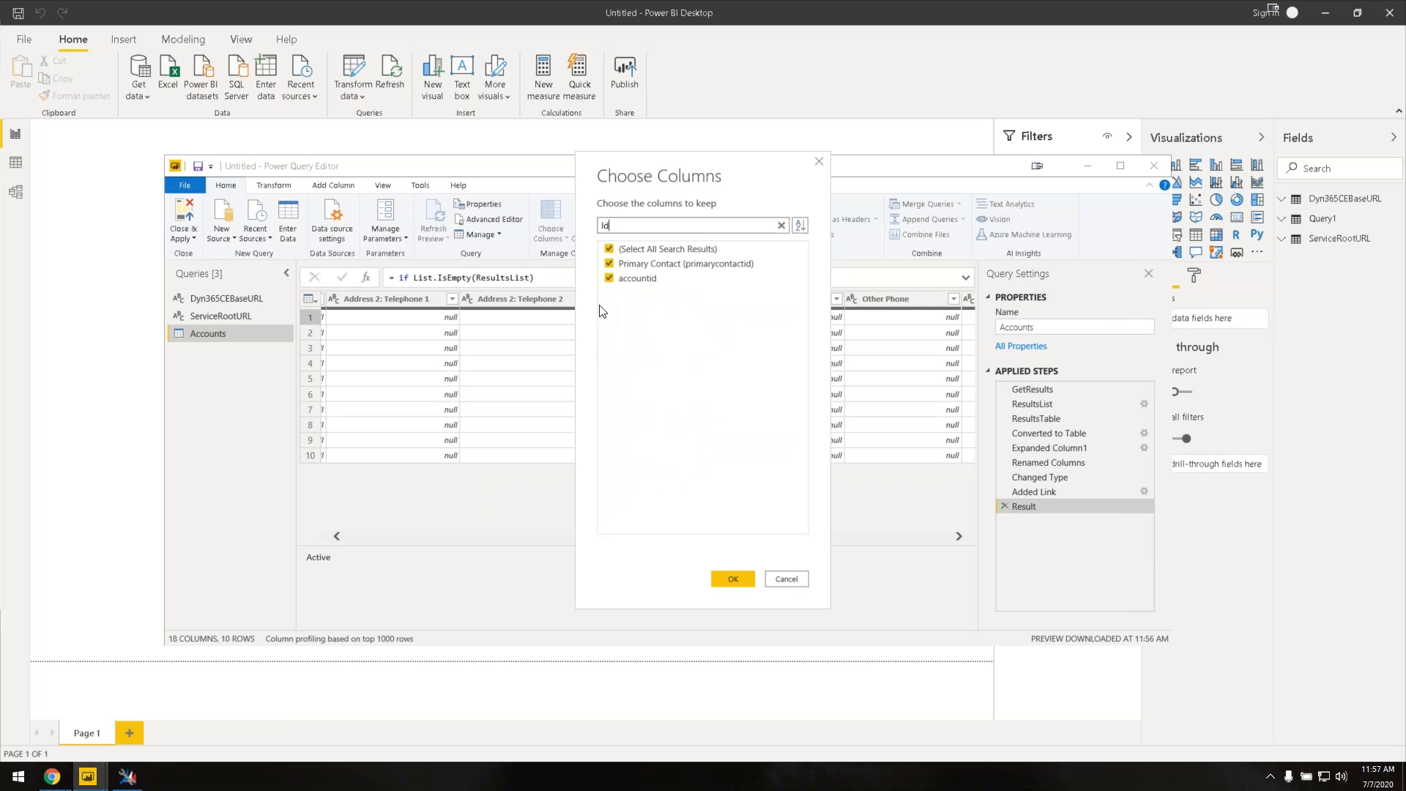
click(608, 264)
click(610, 279)
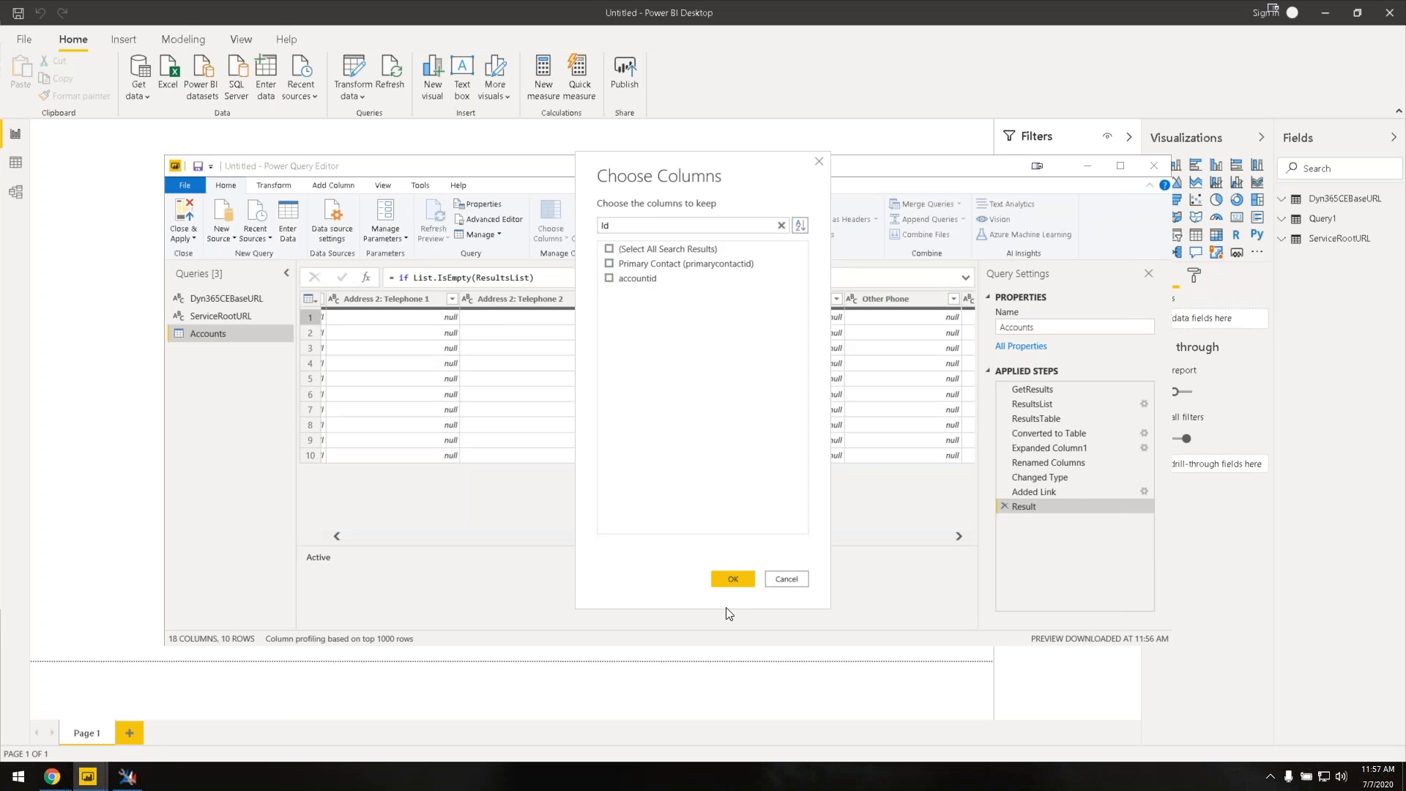
click(782, 225)
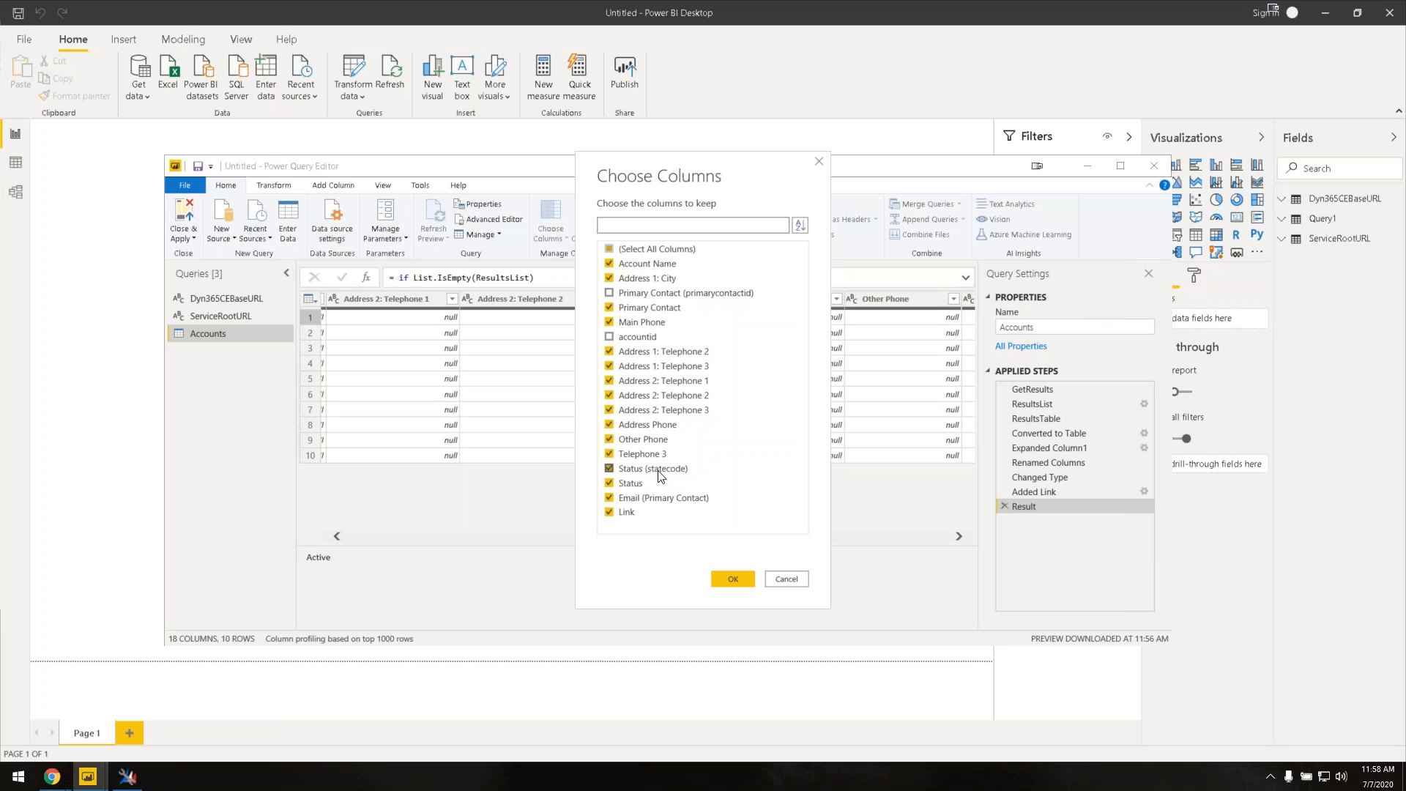
click(608, 469)
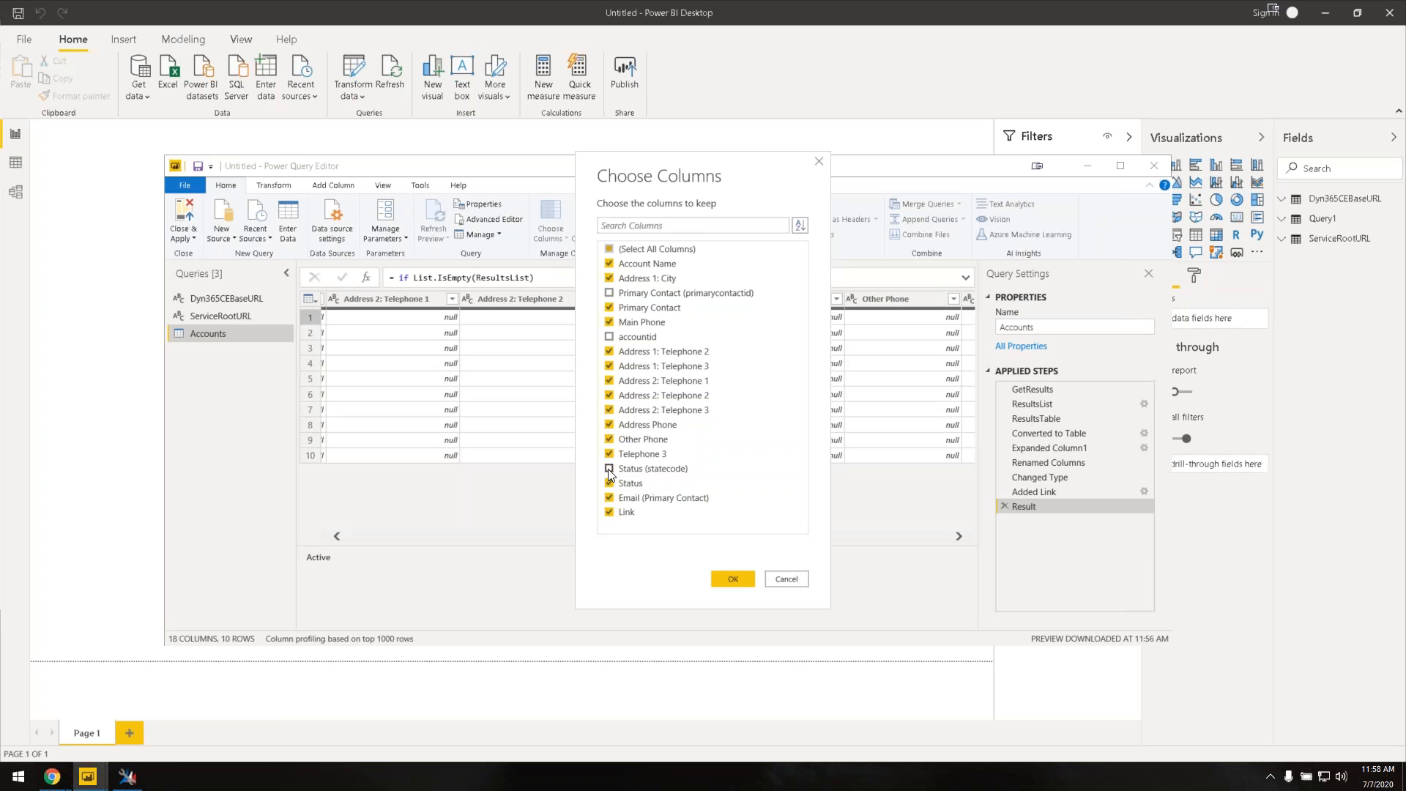
click(608, 498)
click(732, 579)
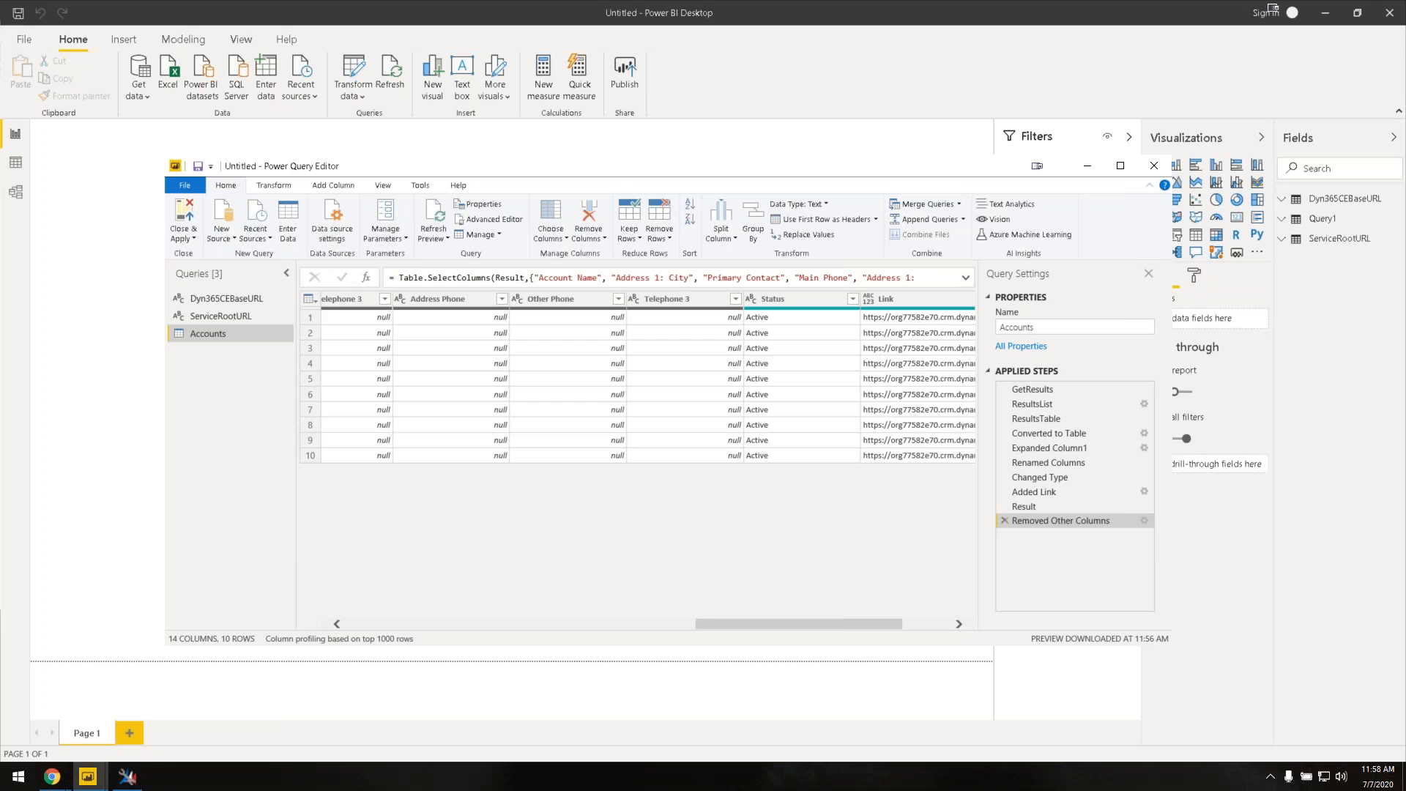
drag(763, 624, 824, 669)
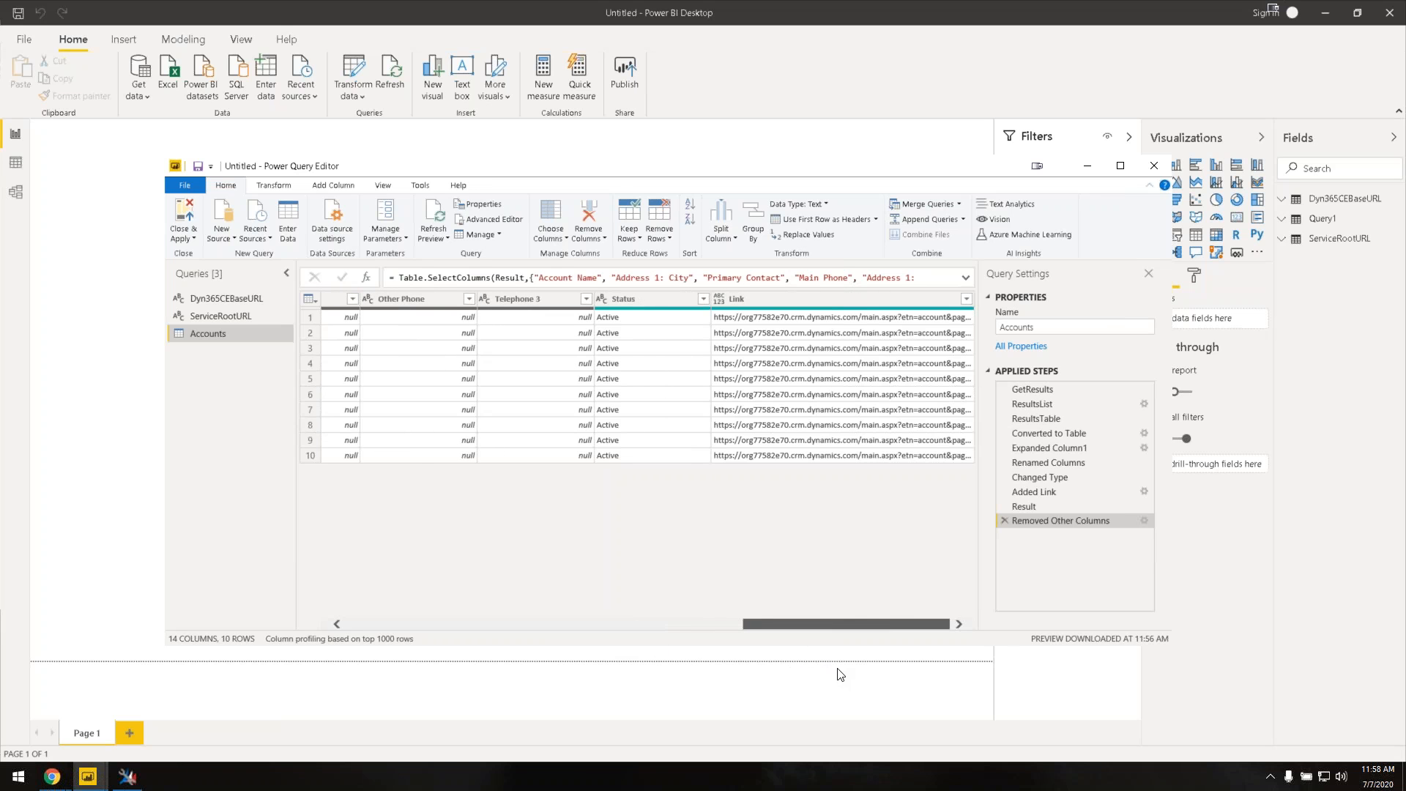
Step: In XrmToolBox, choose the Contact table and take the Active Contacts view columns
click(125, 782)
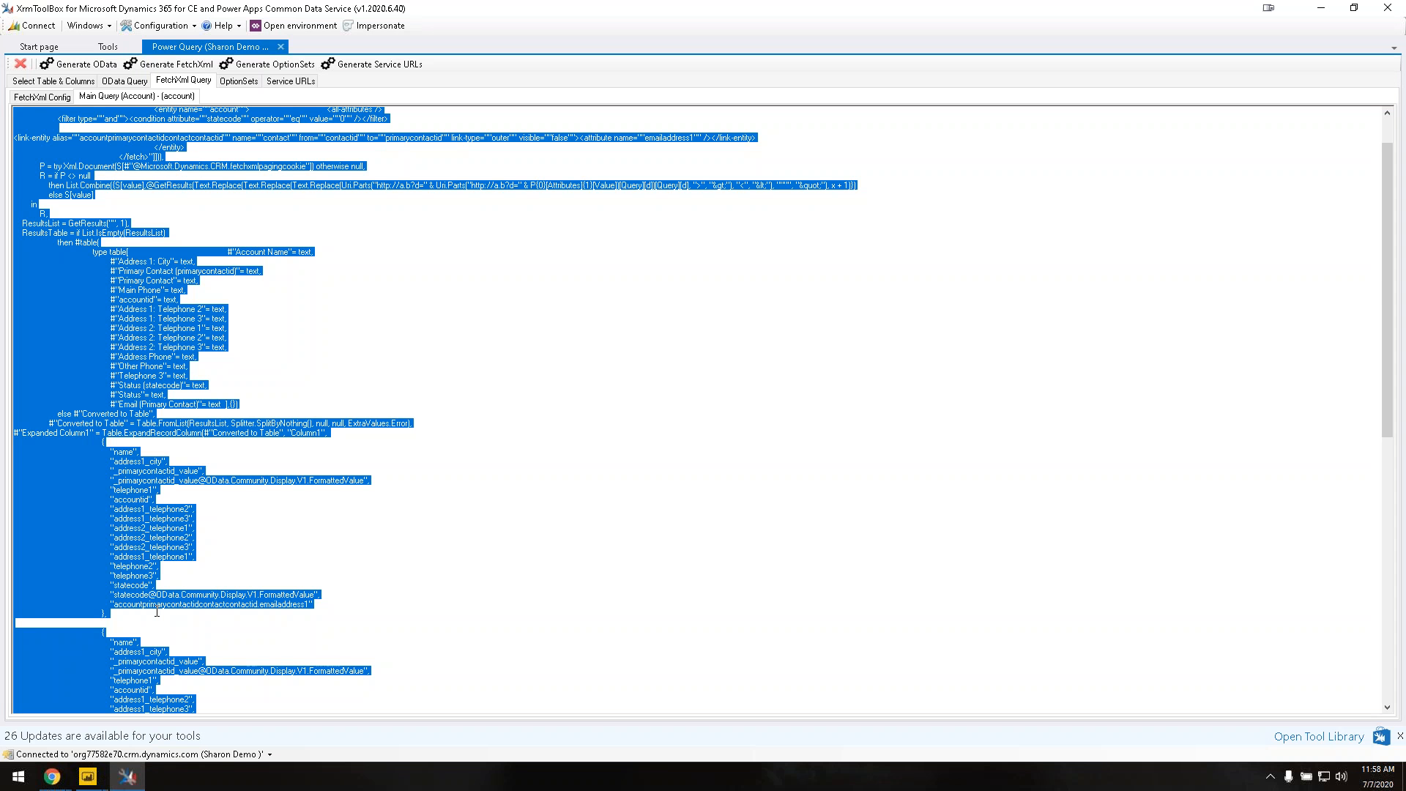
click(46, 82)
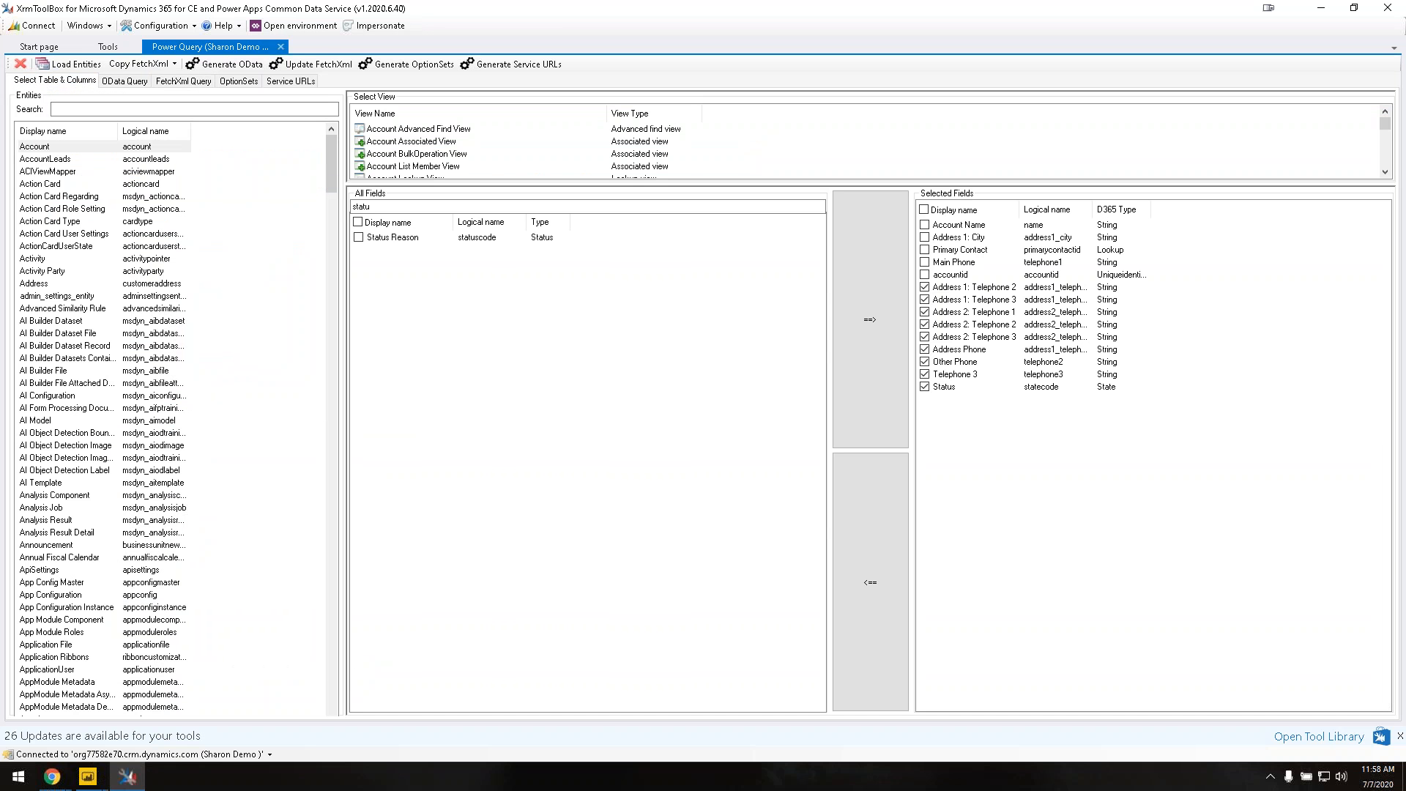
click(66, 110)
text(cont)
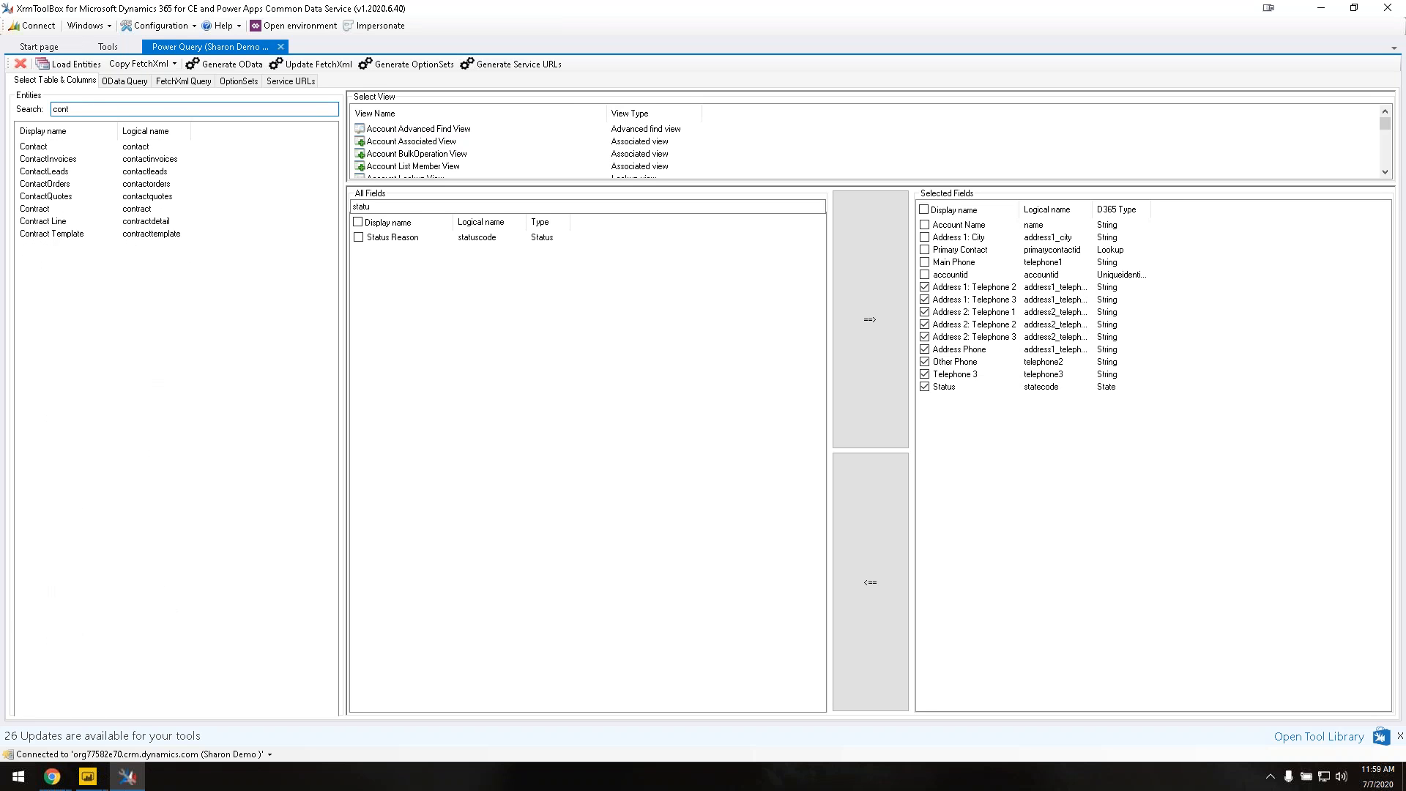
click(55, 147)
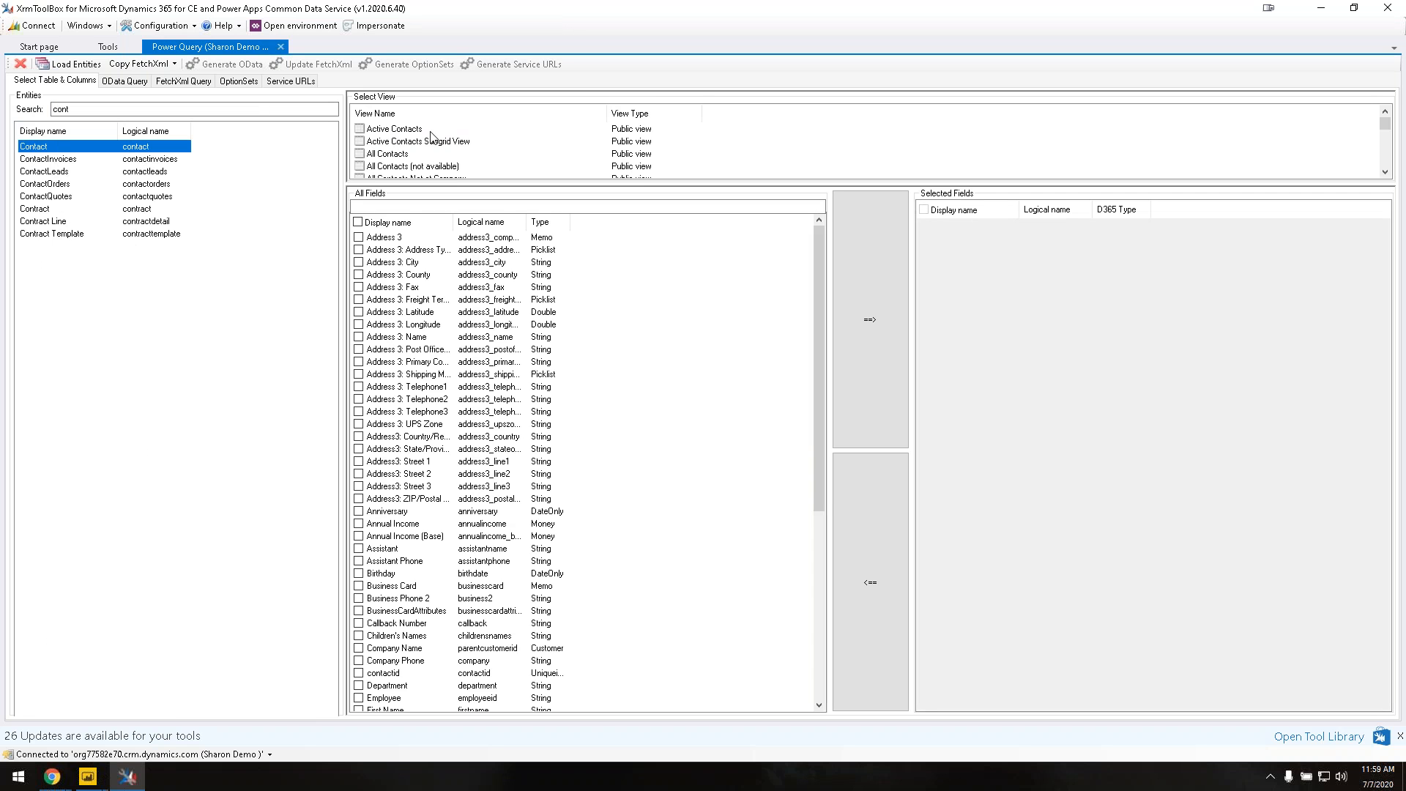
click(401, 130)
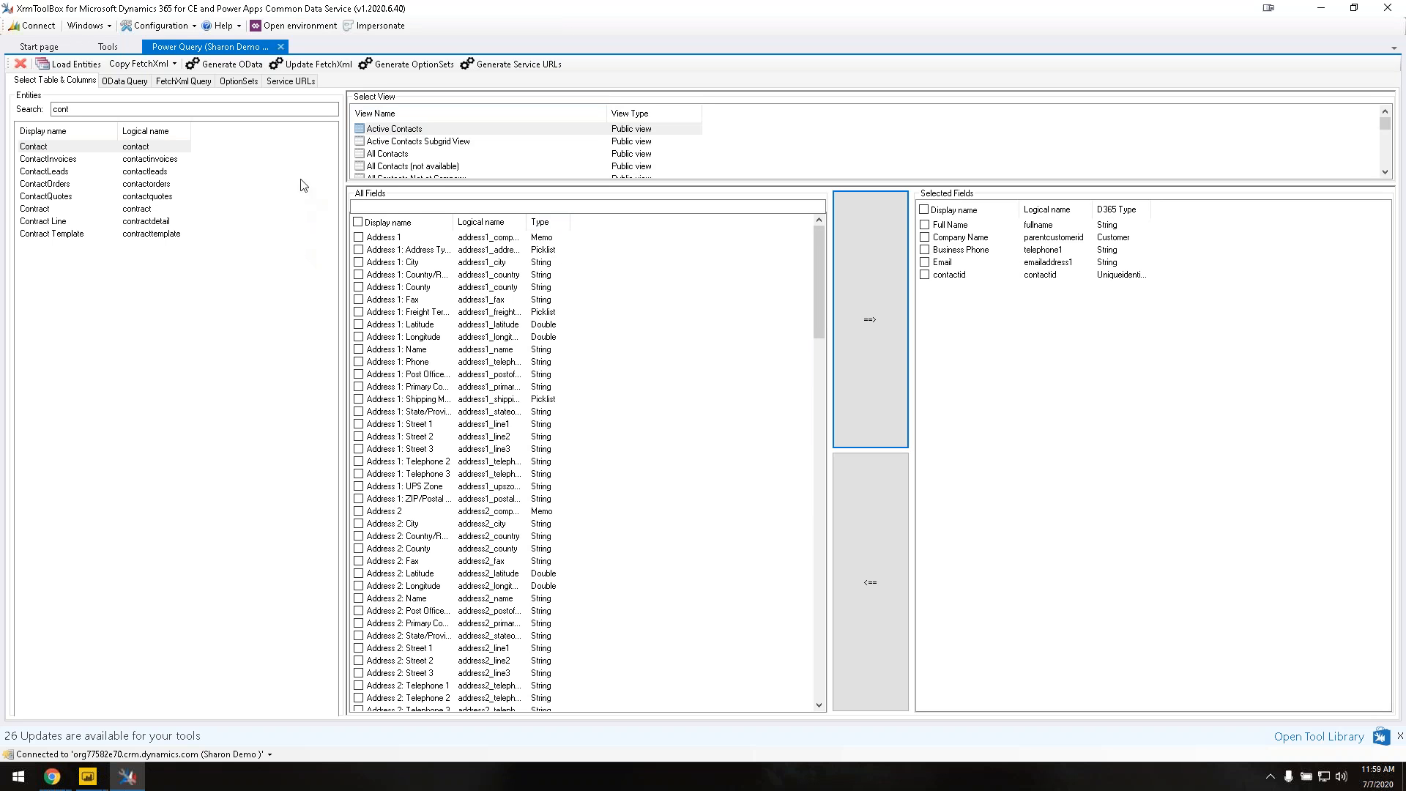
Step: Generate the Contacts FetchXml M query and copy all of its code
click(323, 68)
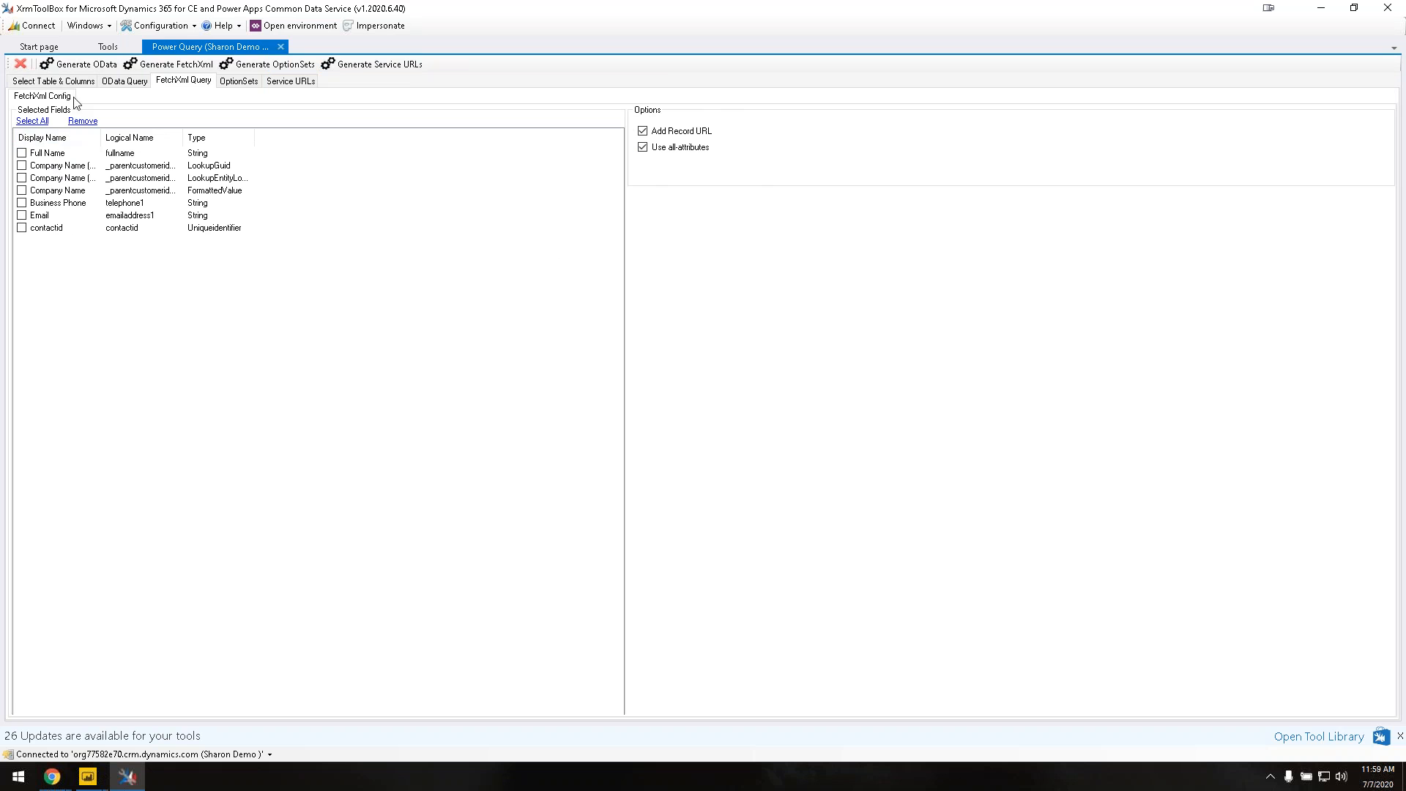
click(202, 66)
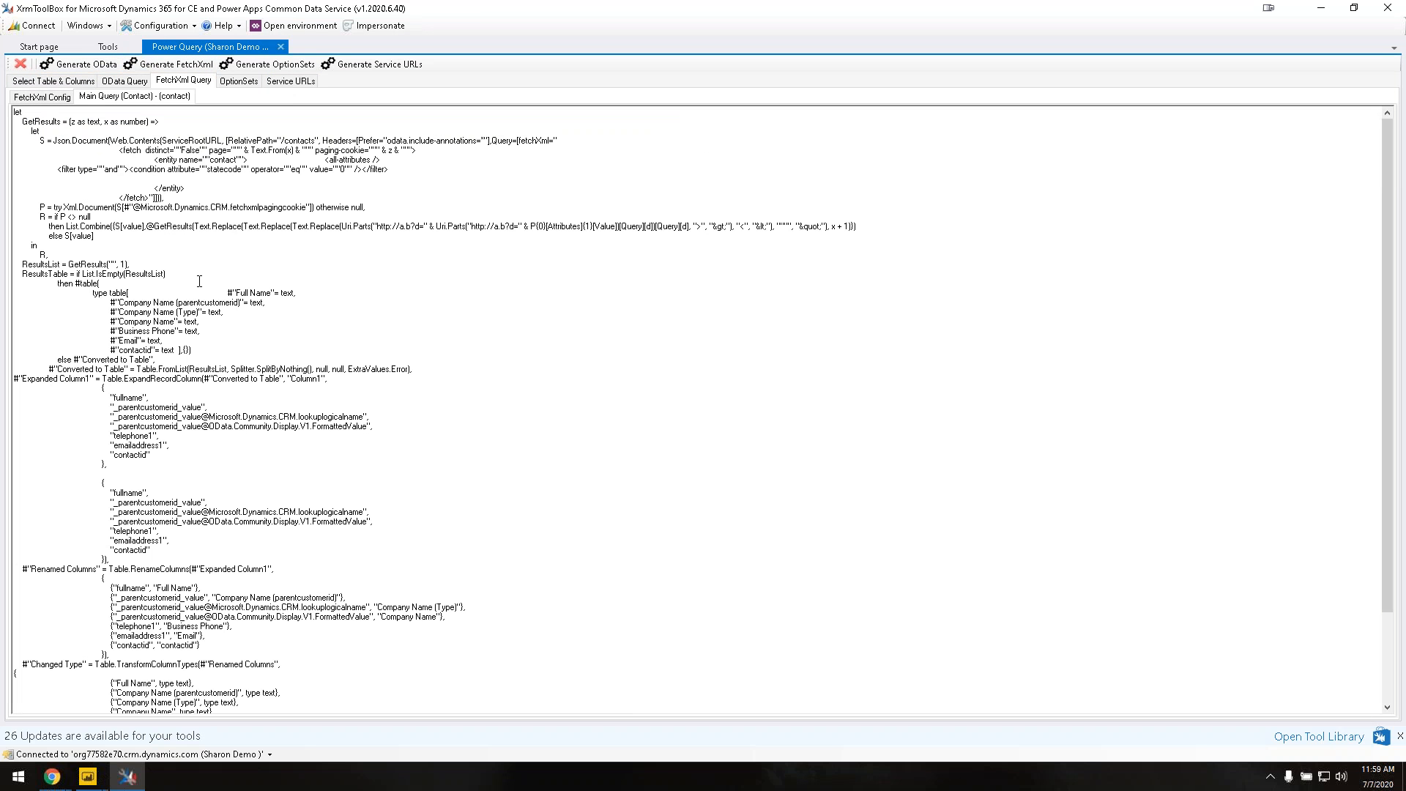
key(ctrl+a)
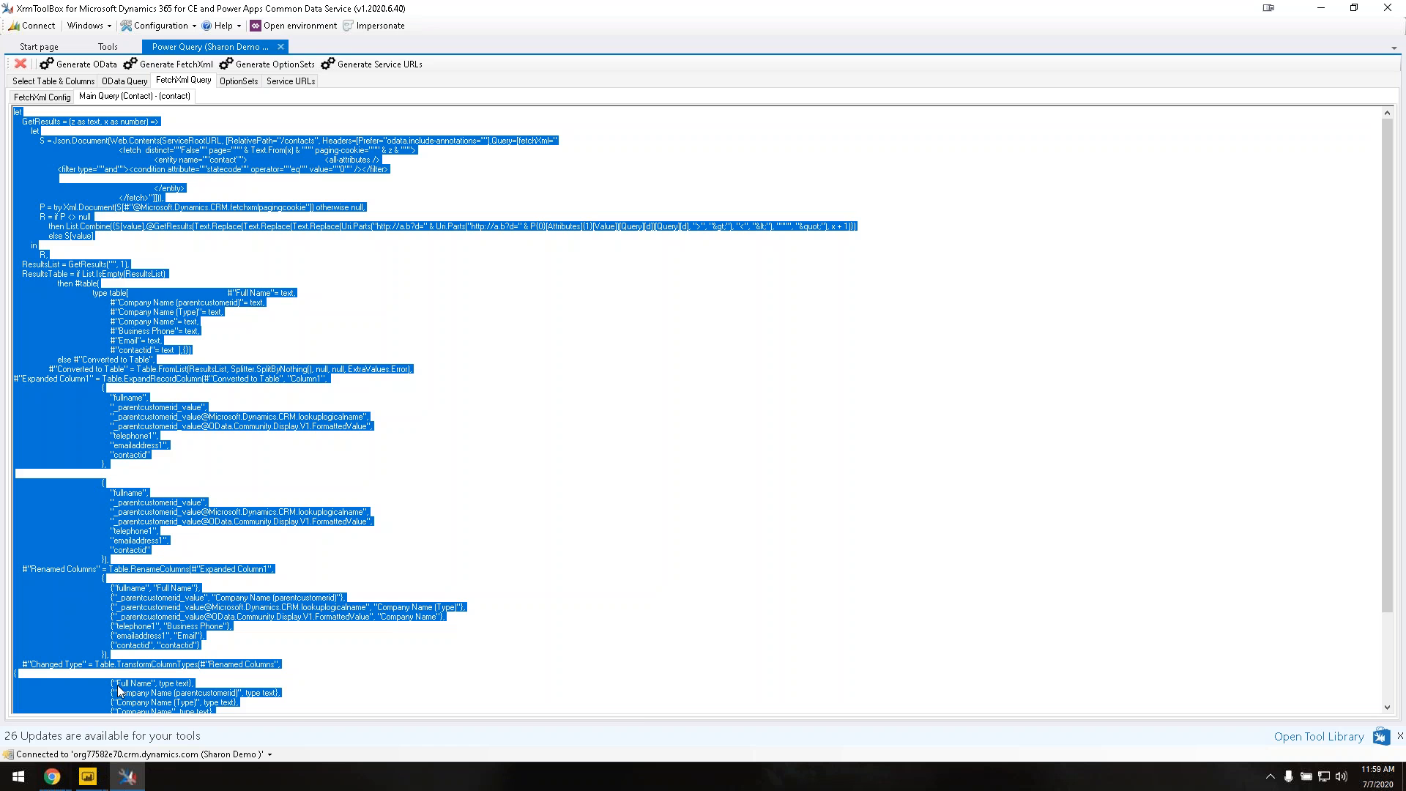
click(87, 779)
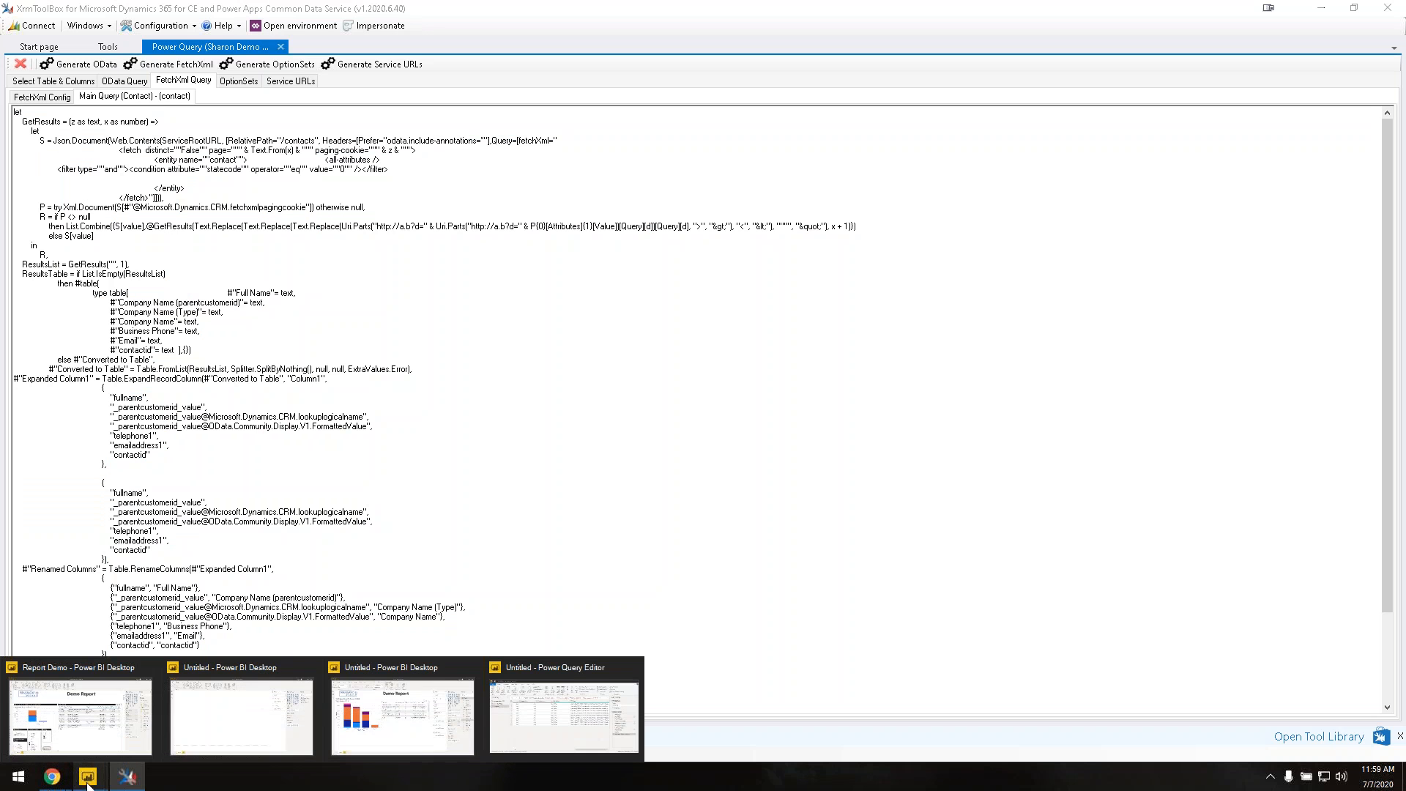
Step: Create a blank query and replace its Advanced Editor code with the pasted Contacts M code
click(525, 725)
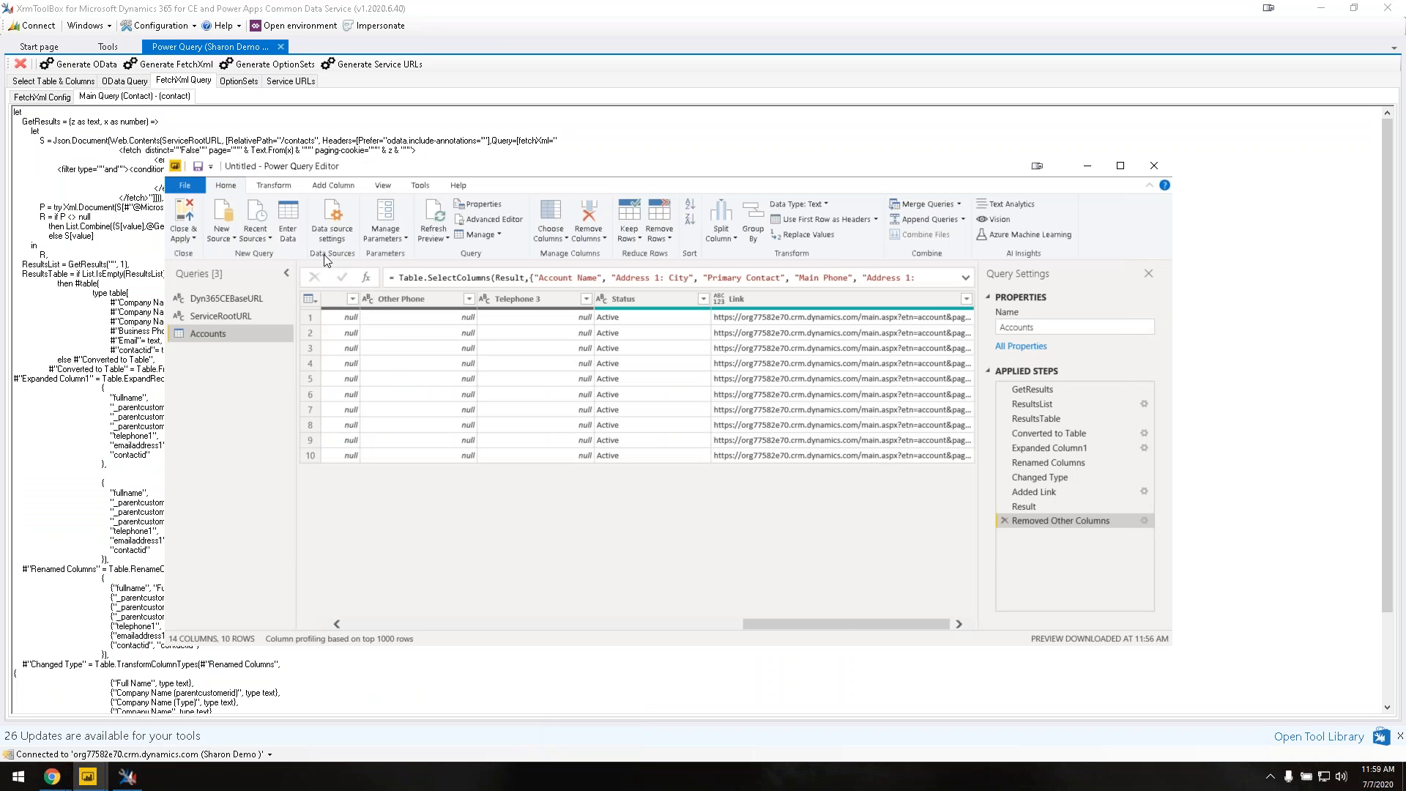
click(223, 236)
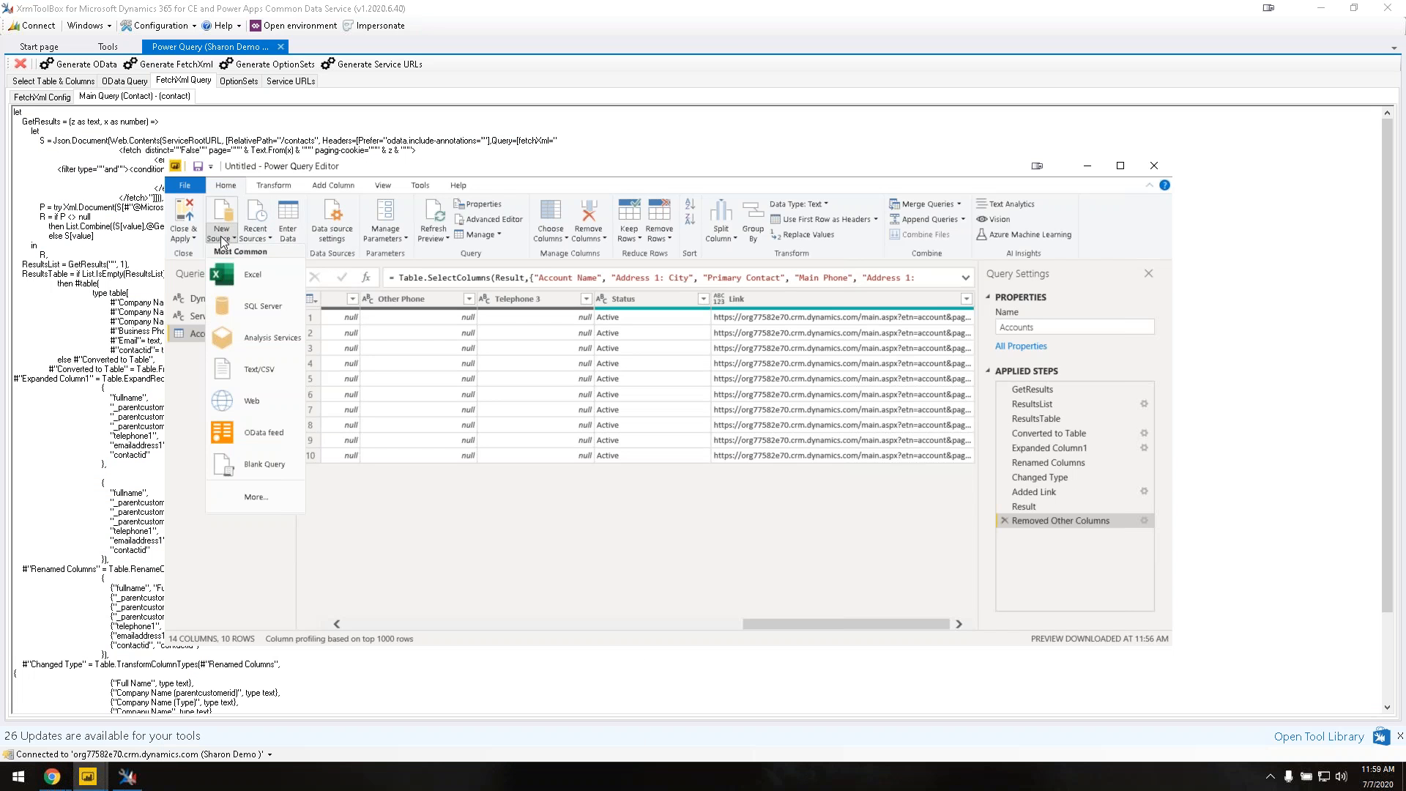
click(258, 465)
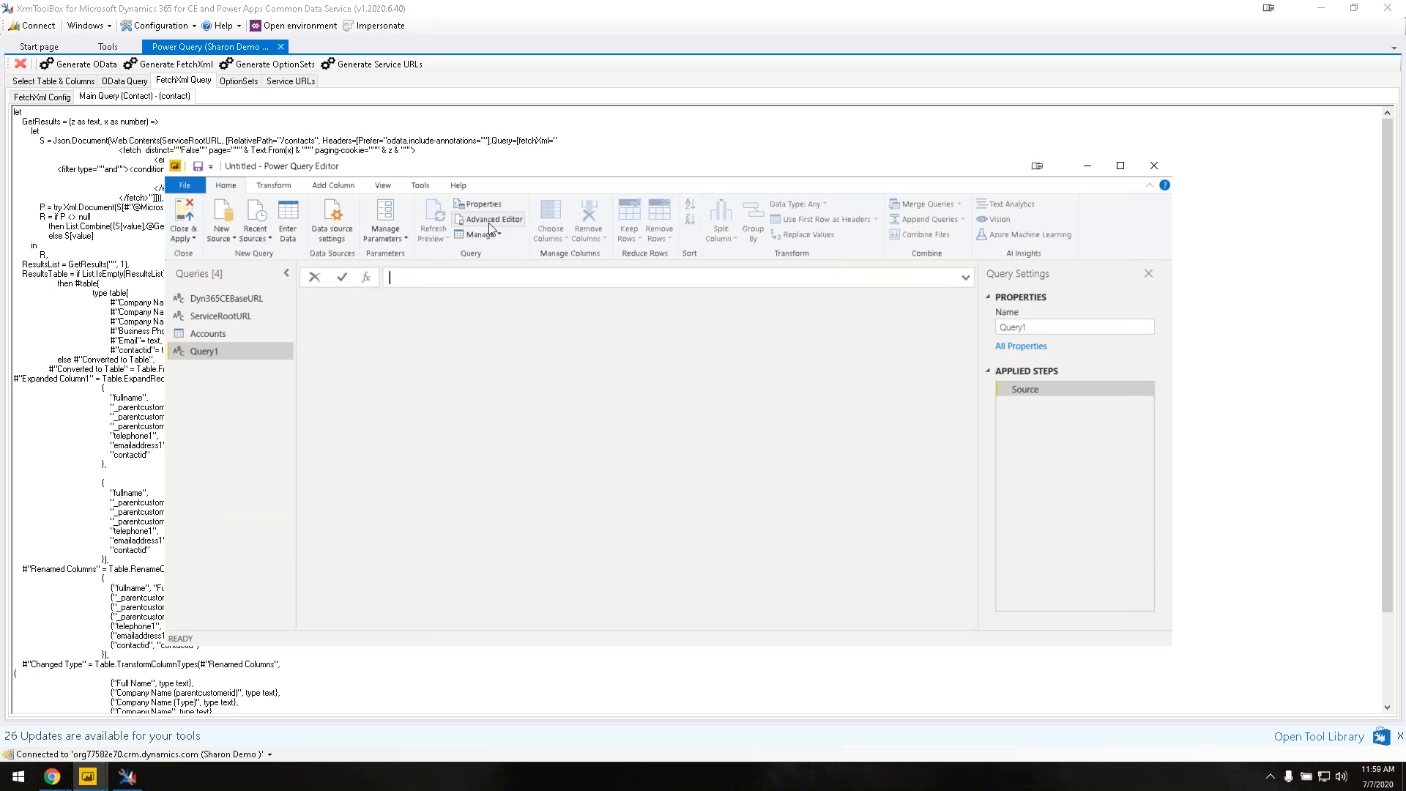
click(489, 220)
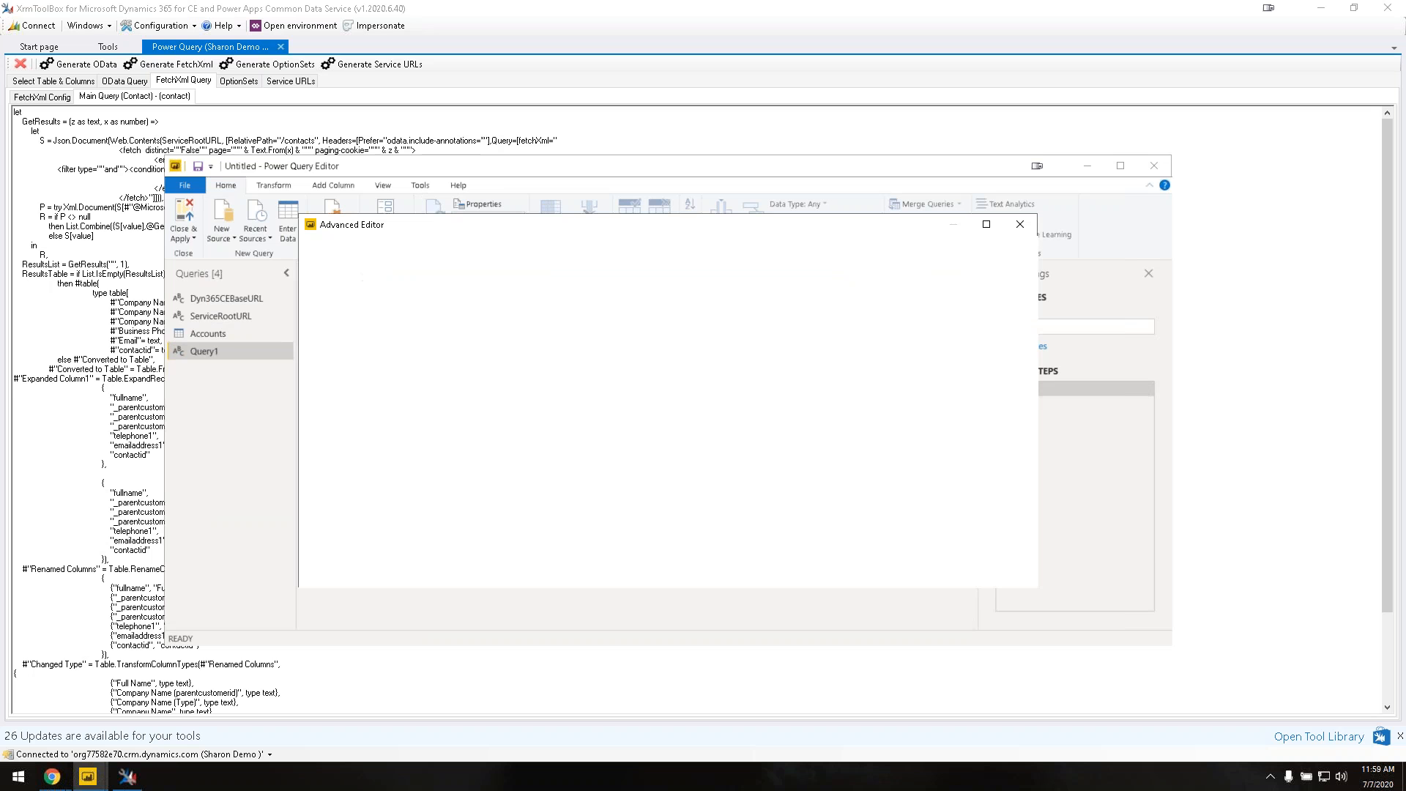
key(ctrl+a)
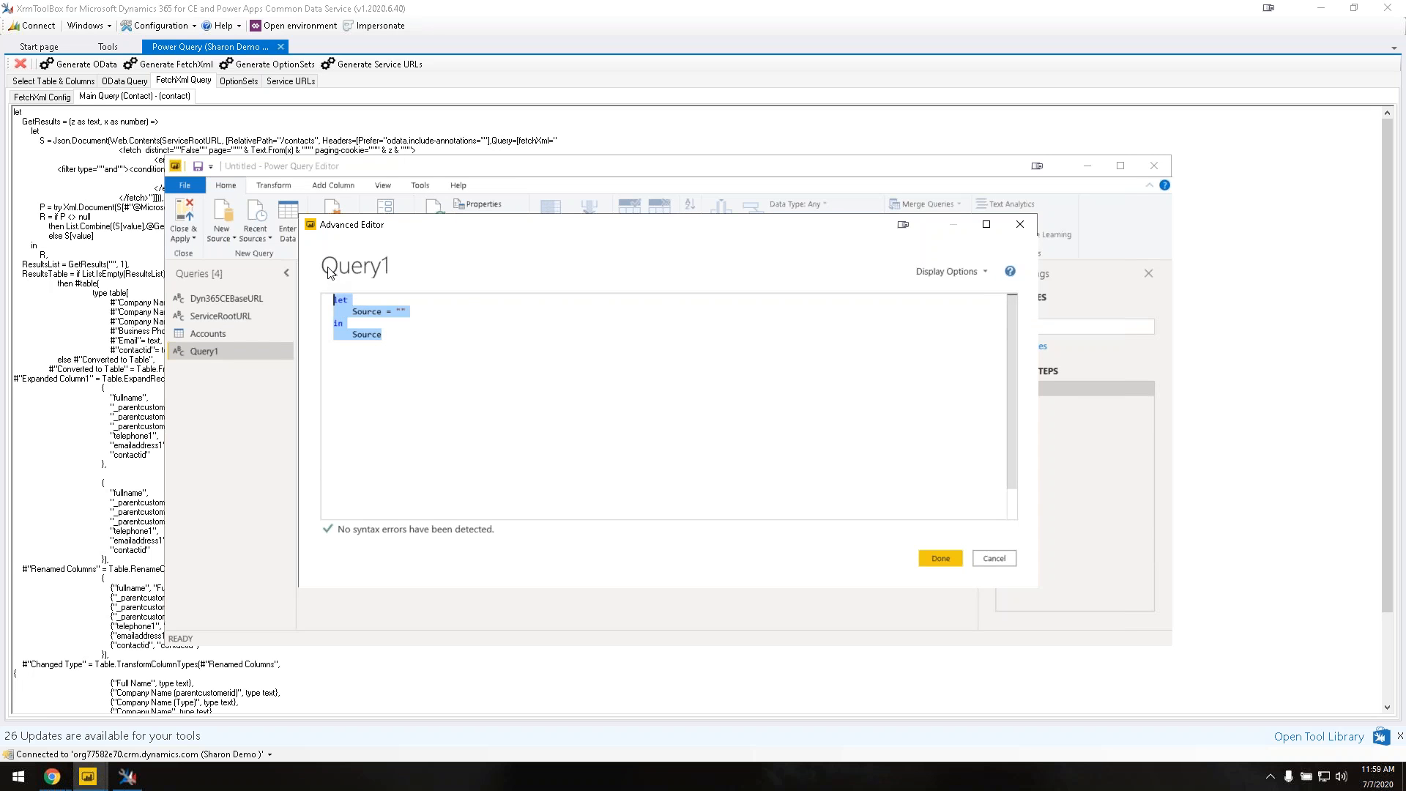
key(ctrl+v)
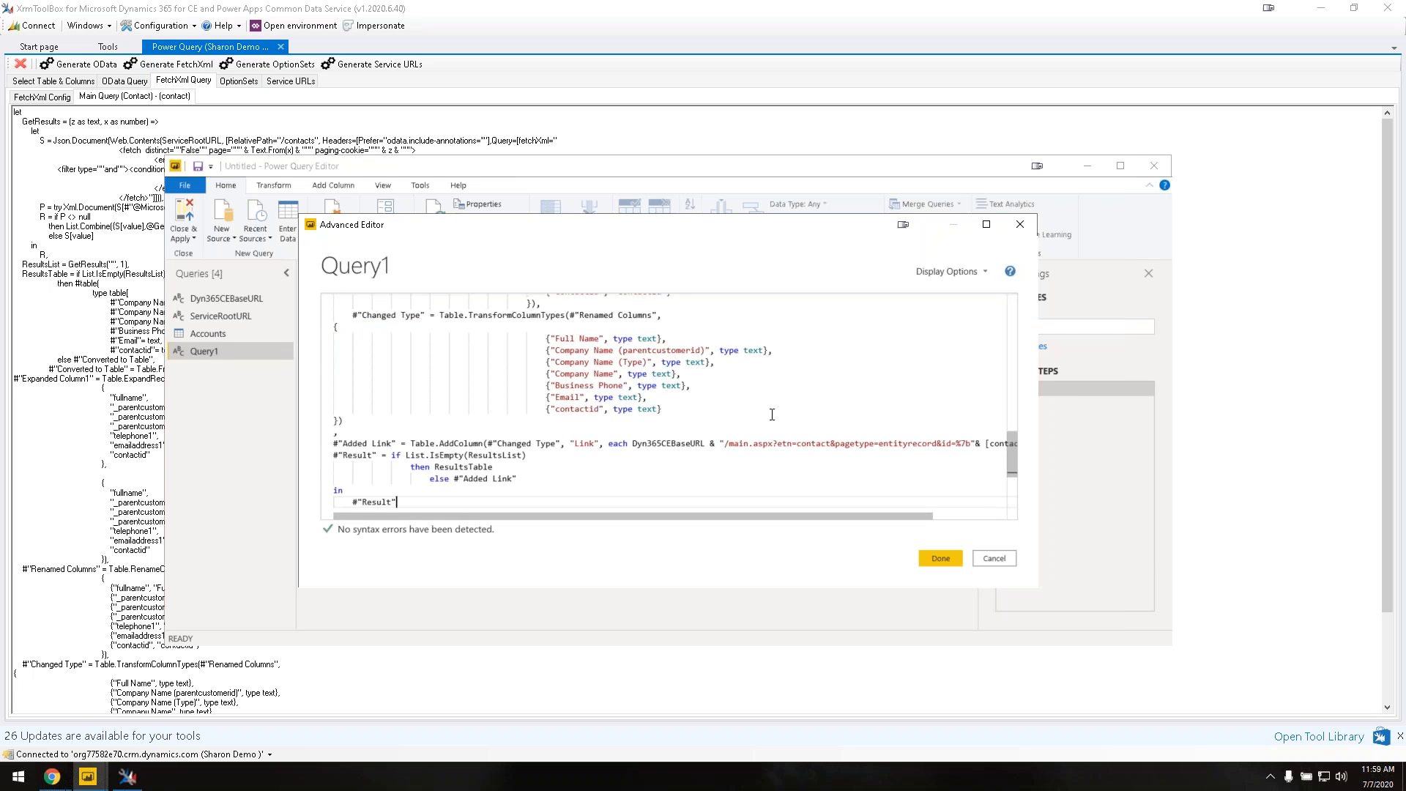
click(939, 560)
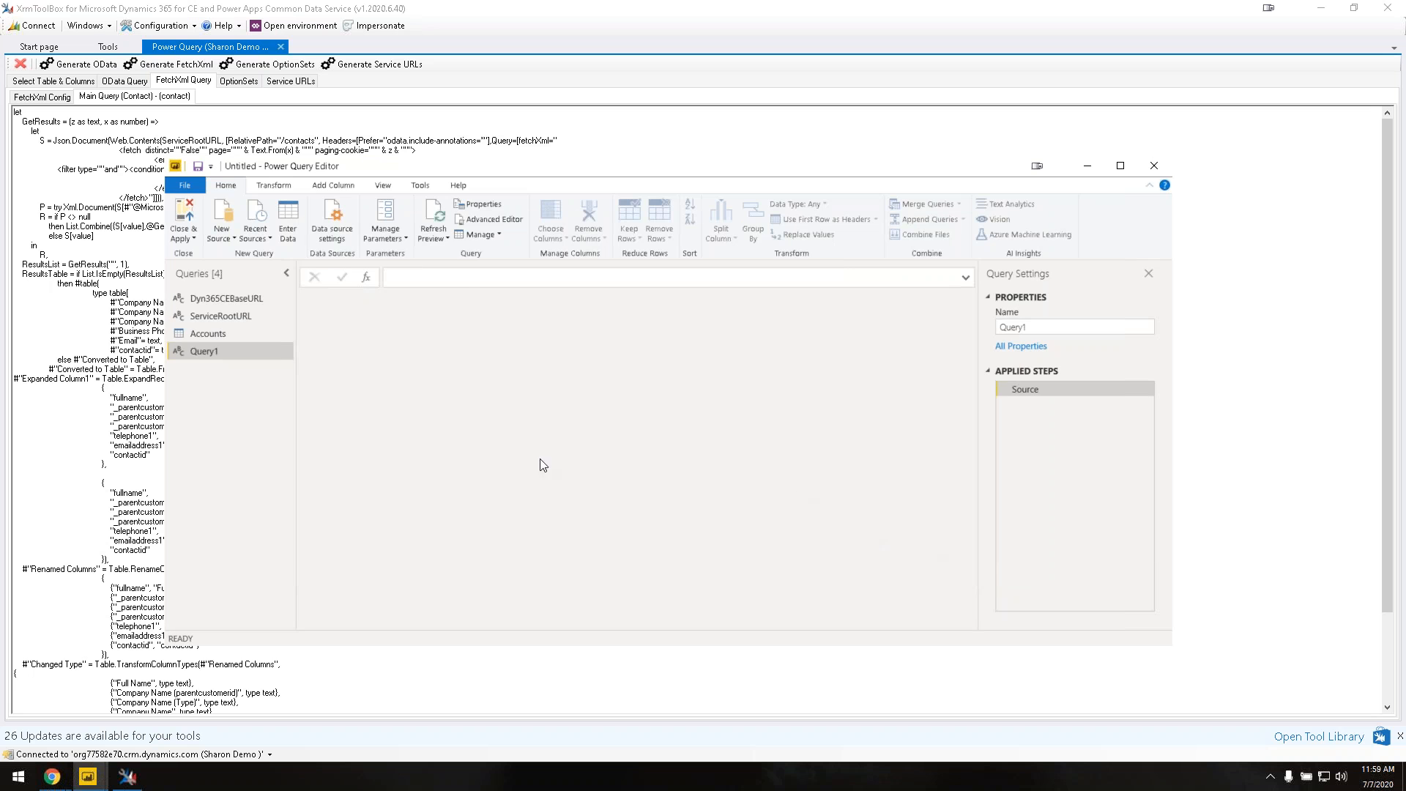
Step: Rename Query1 to 'Contacts'
double_click(238, 348)
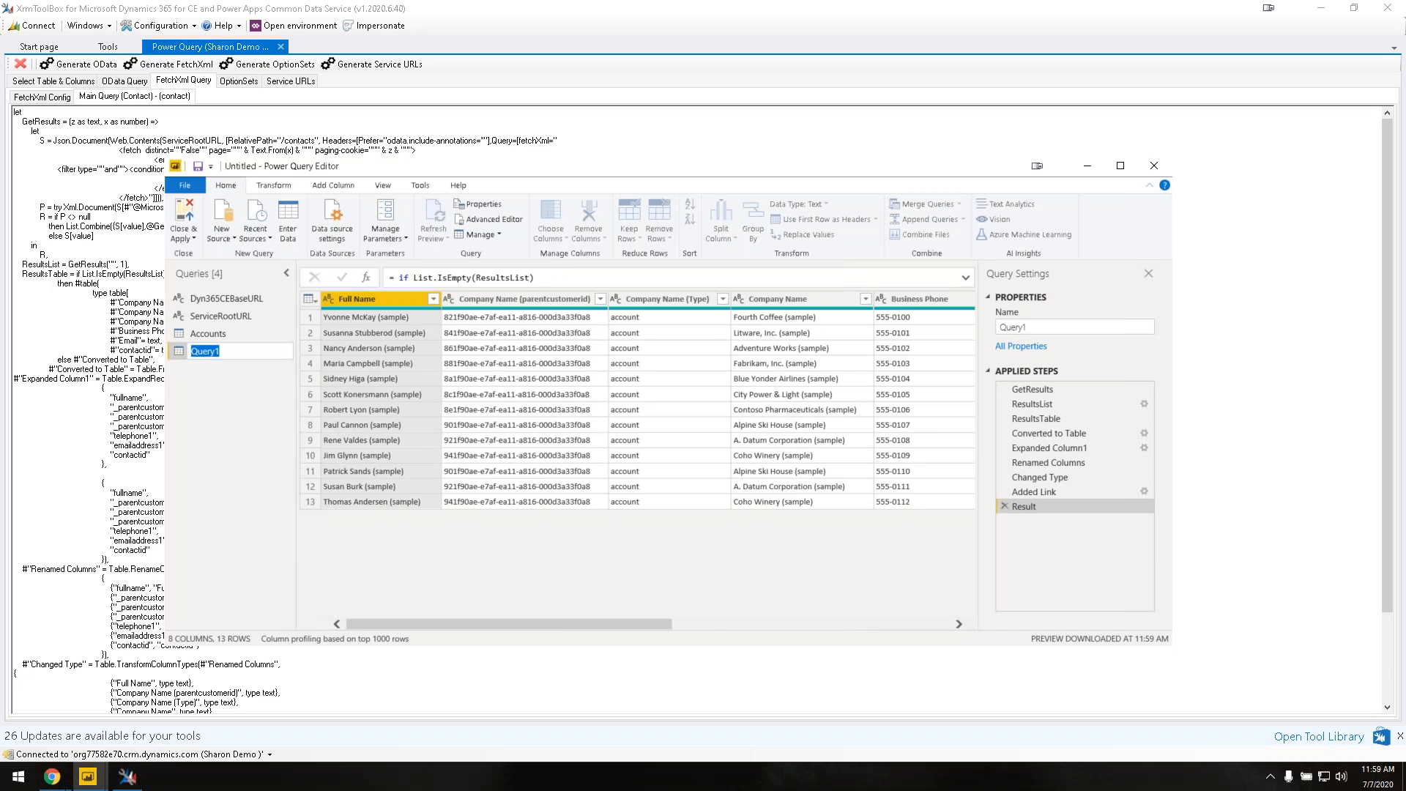
text(Contacts)
key(Return)
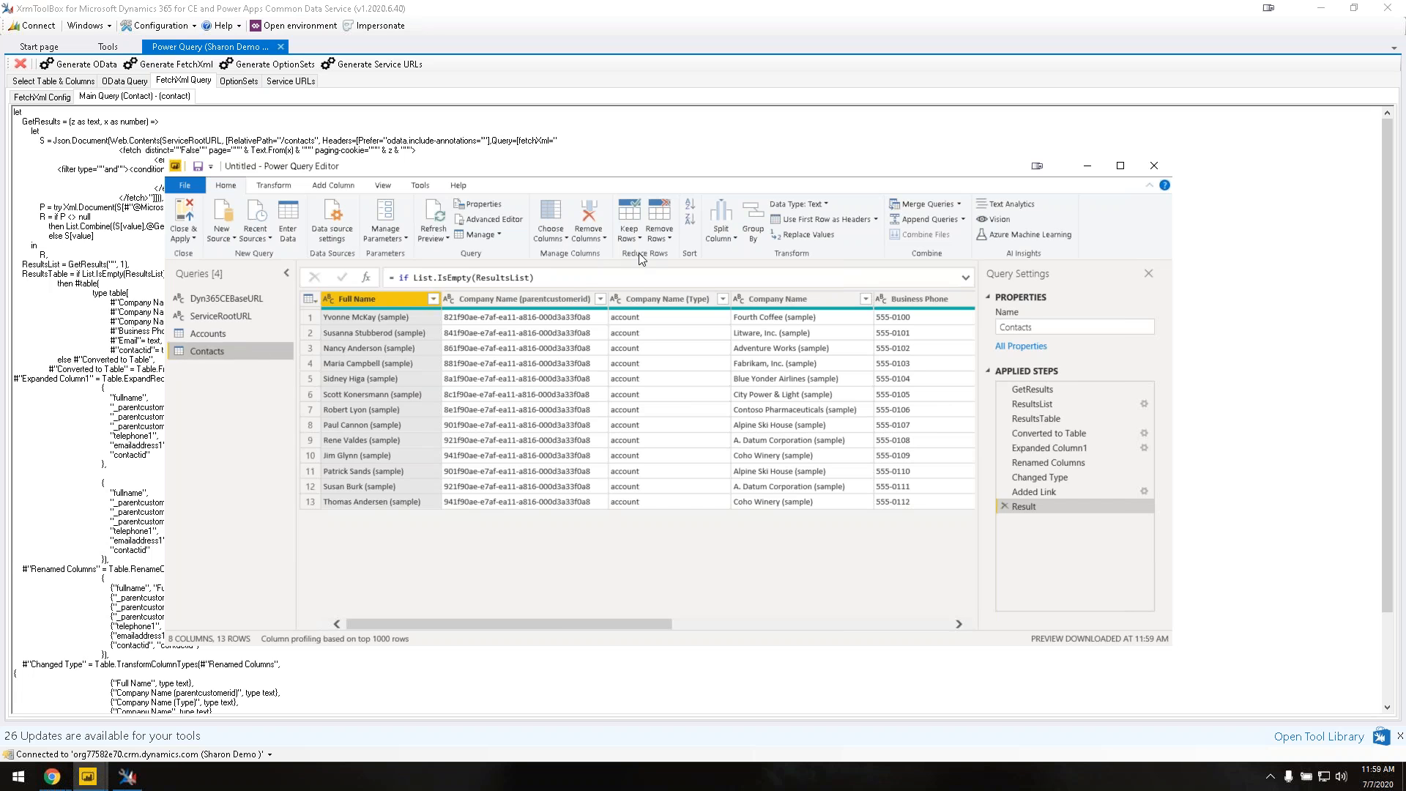
Step: Left Outer merge Accounts with Contacts, matching Account Name to Company Name
click(239, 335)
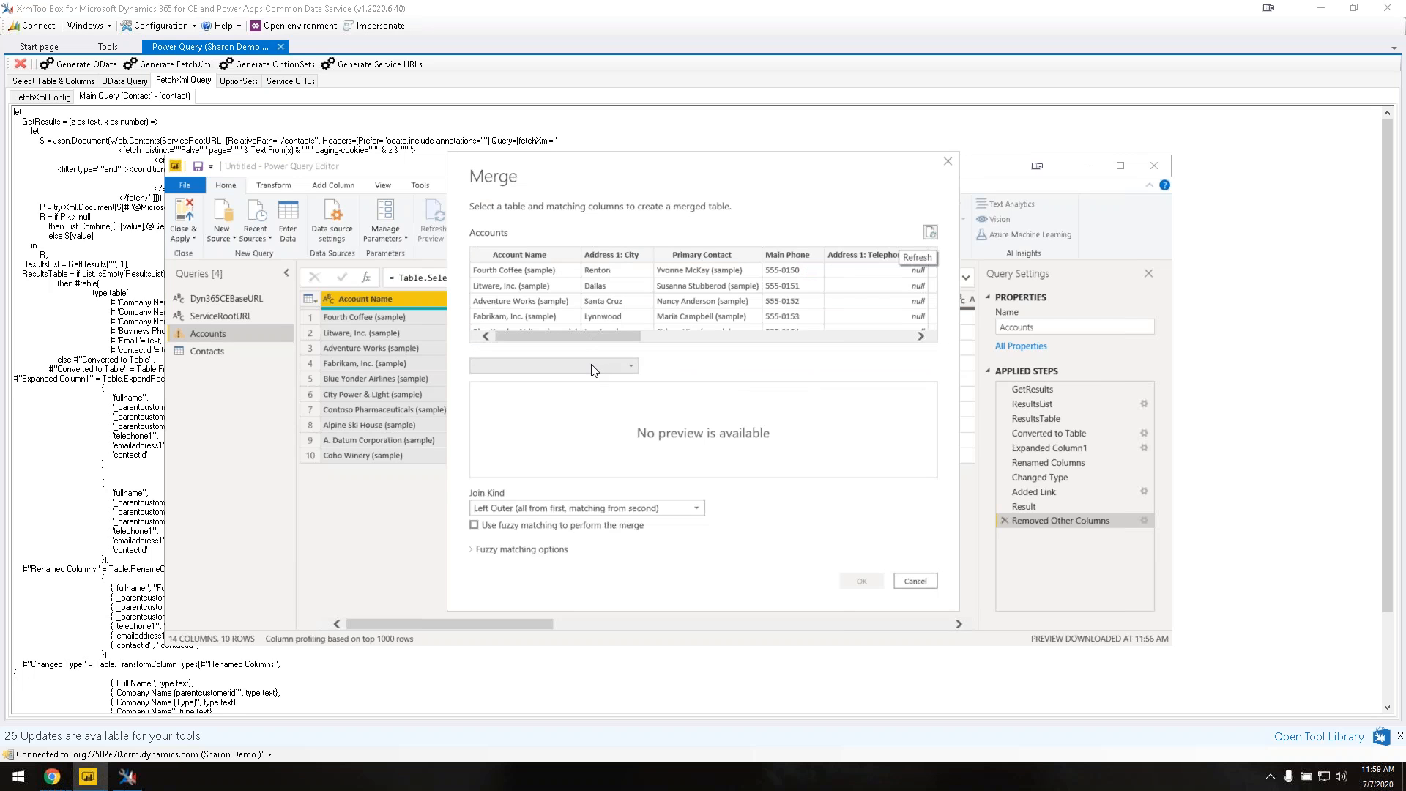
click(594, 370)
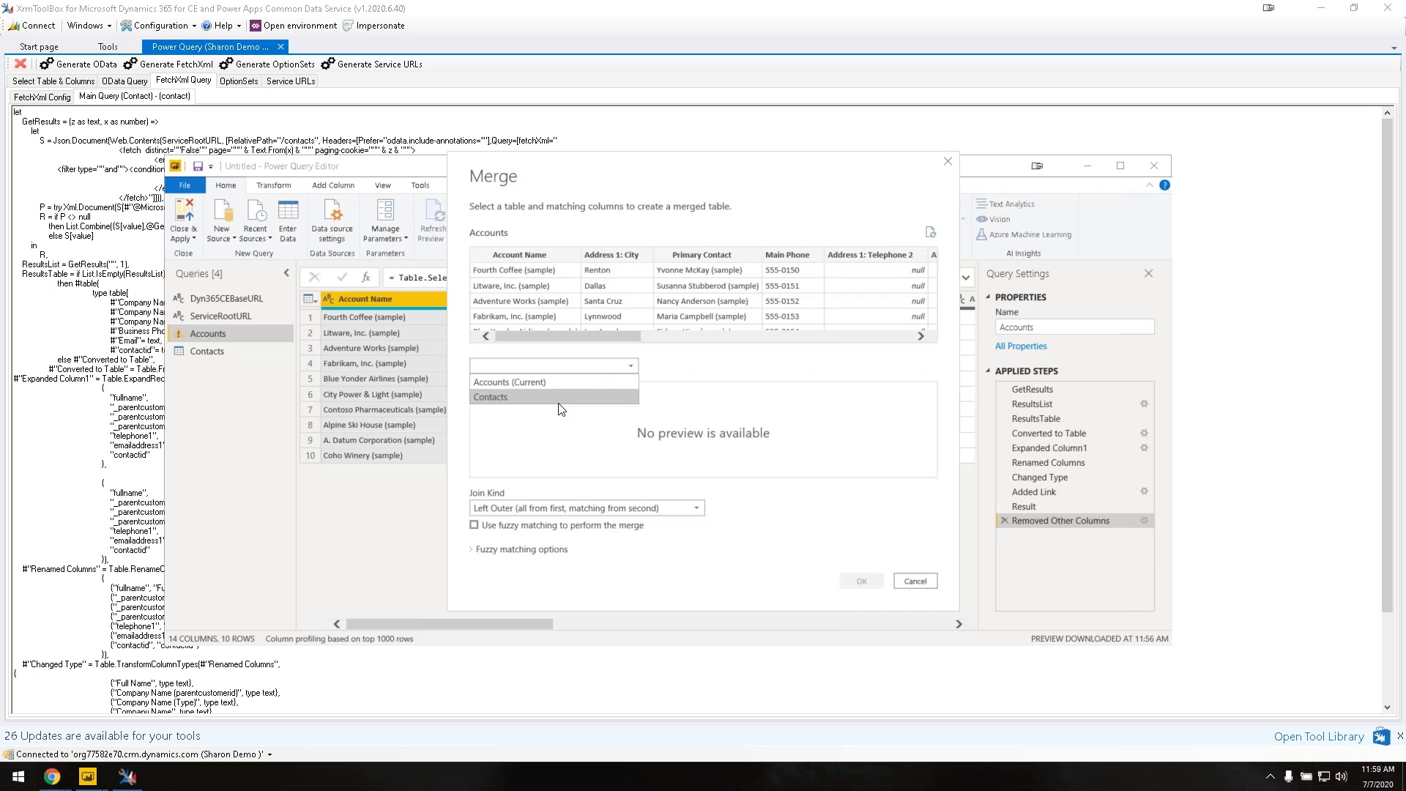
click(552, 397)
click(517, 254)
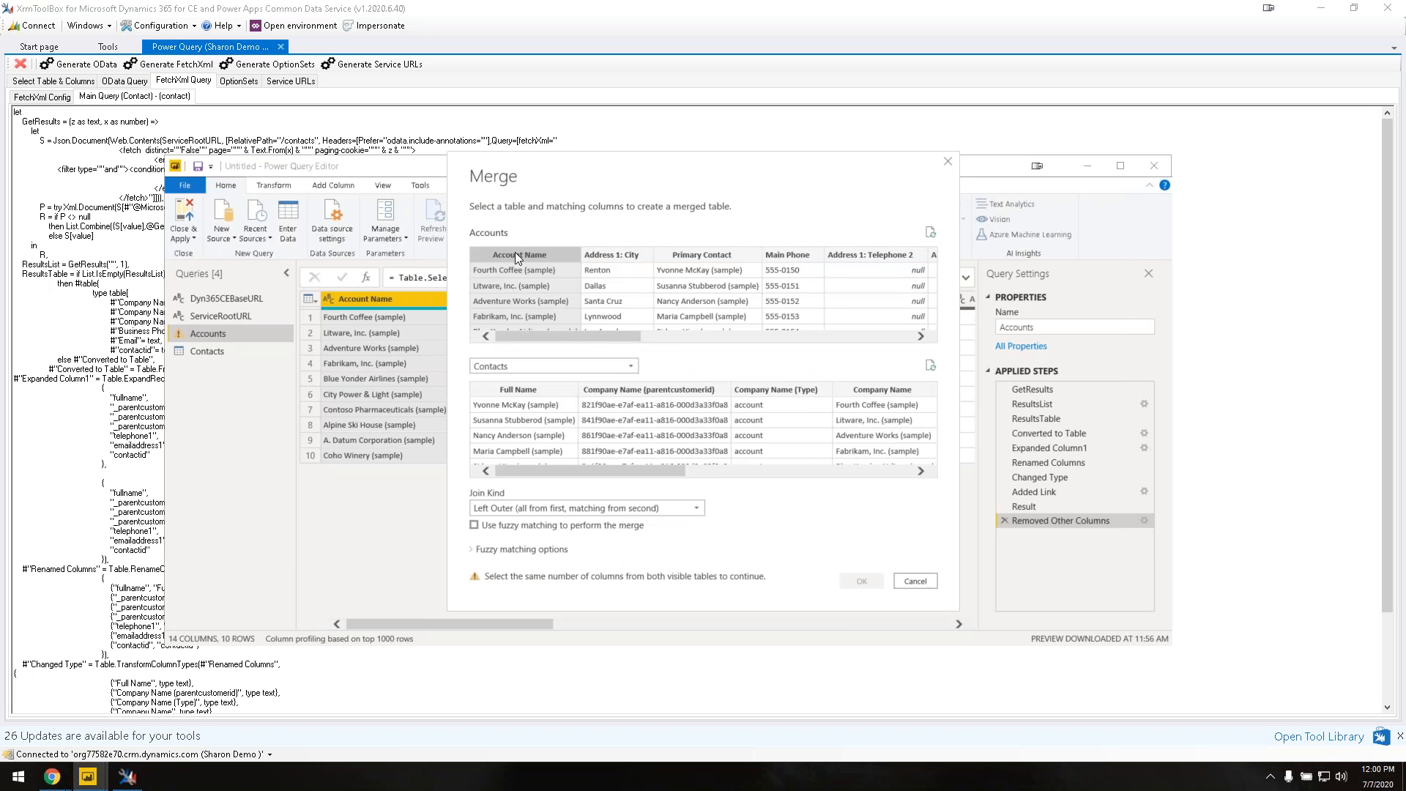
click(881, 391)
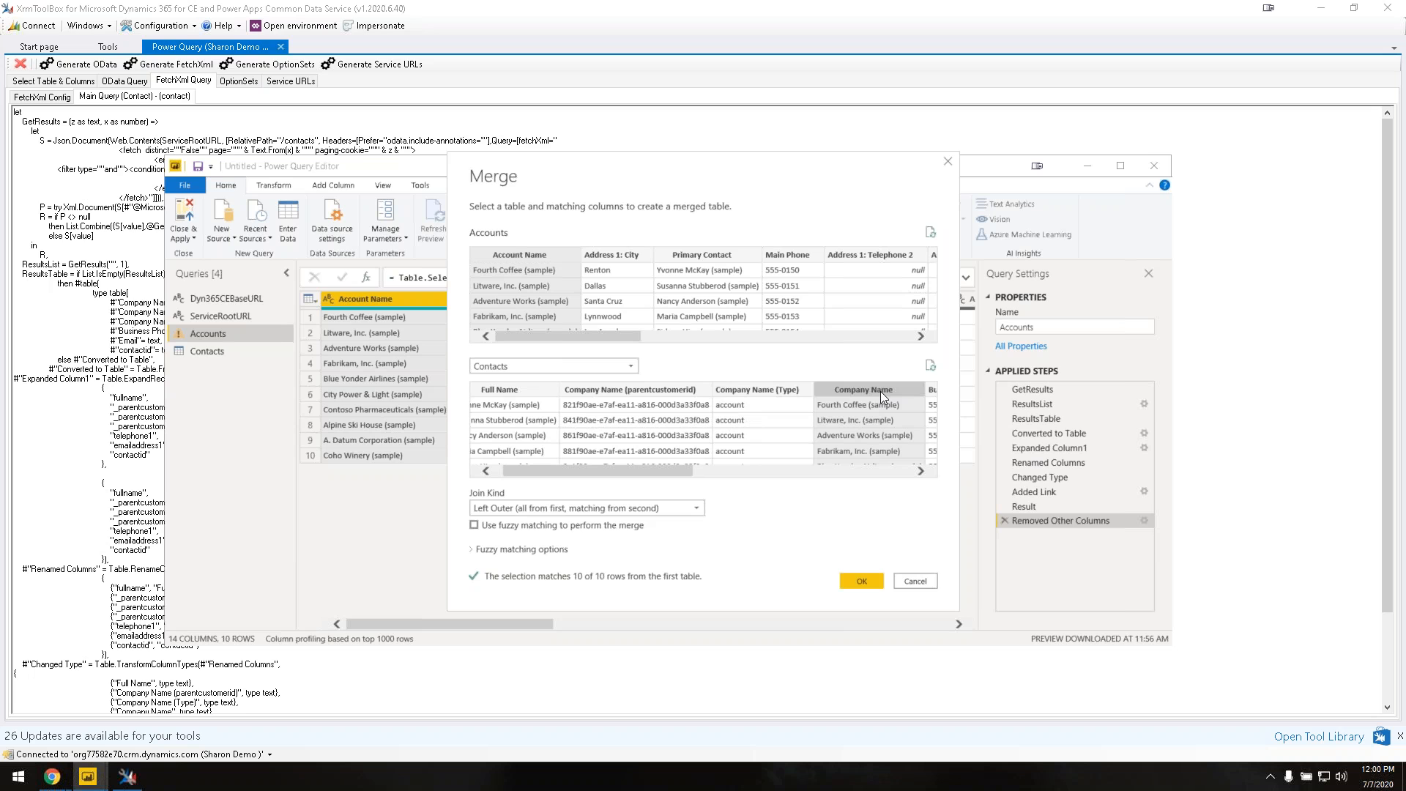
drag(654, 467, 662, 467)
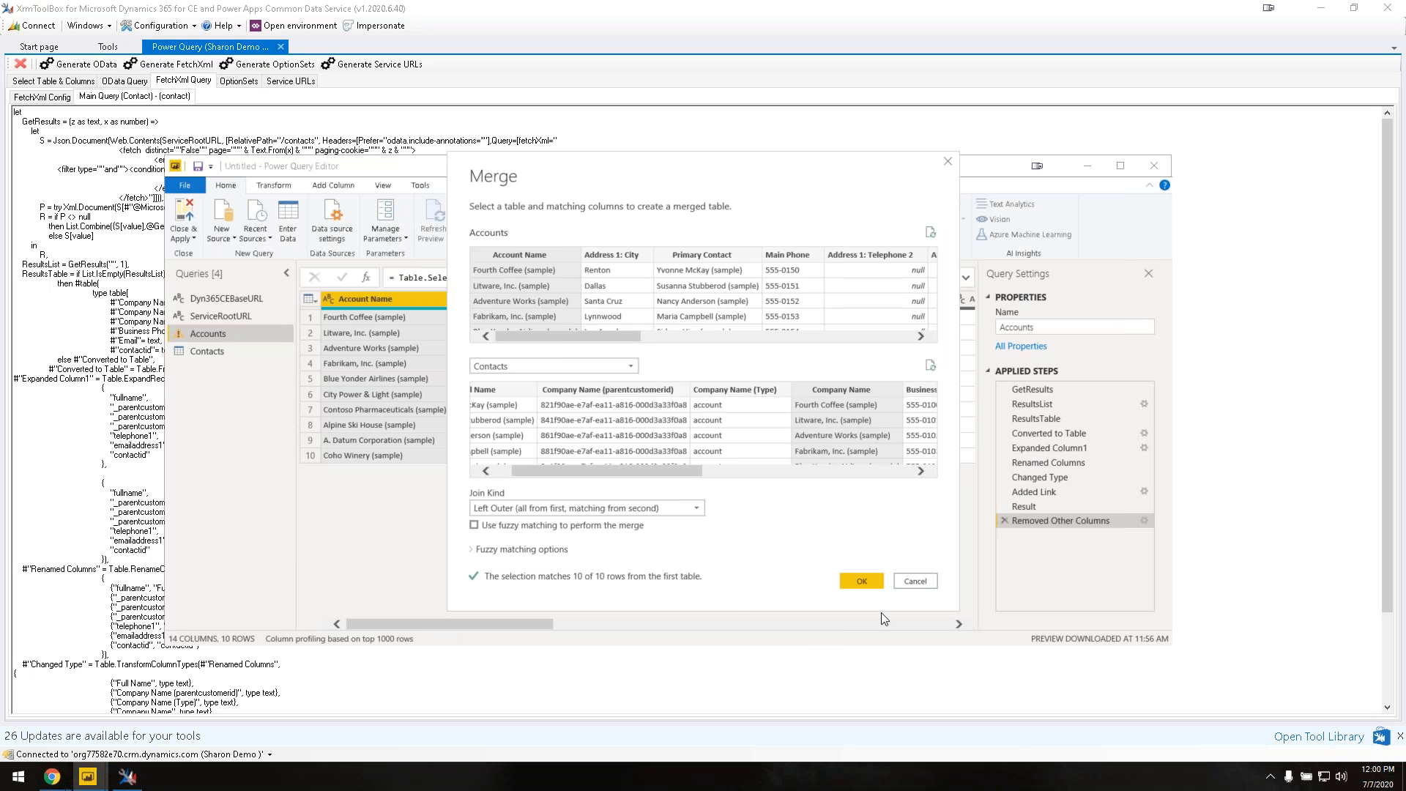
click(864, 586)
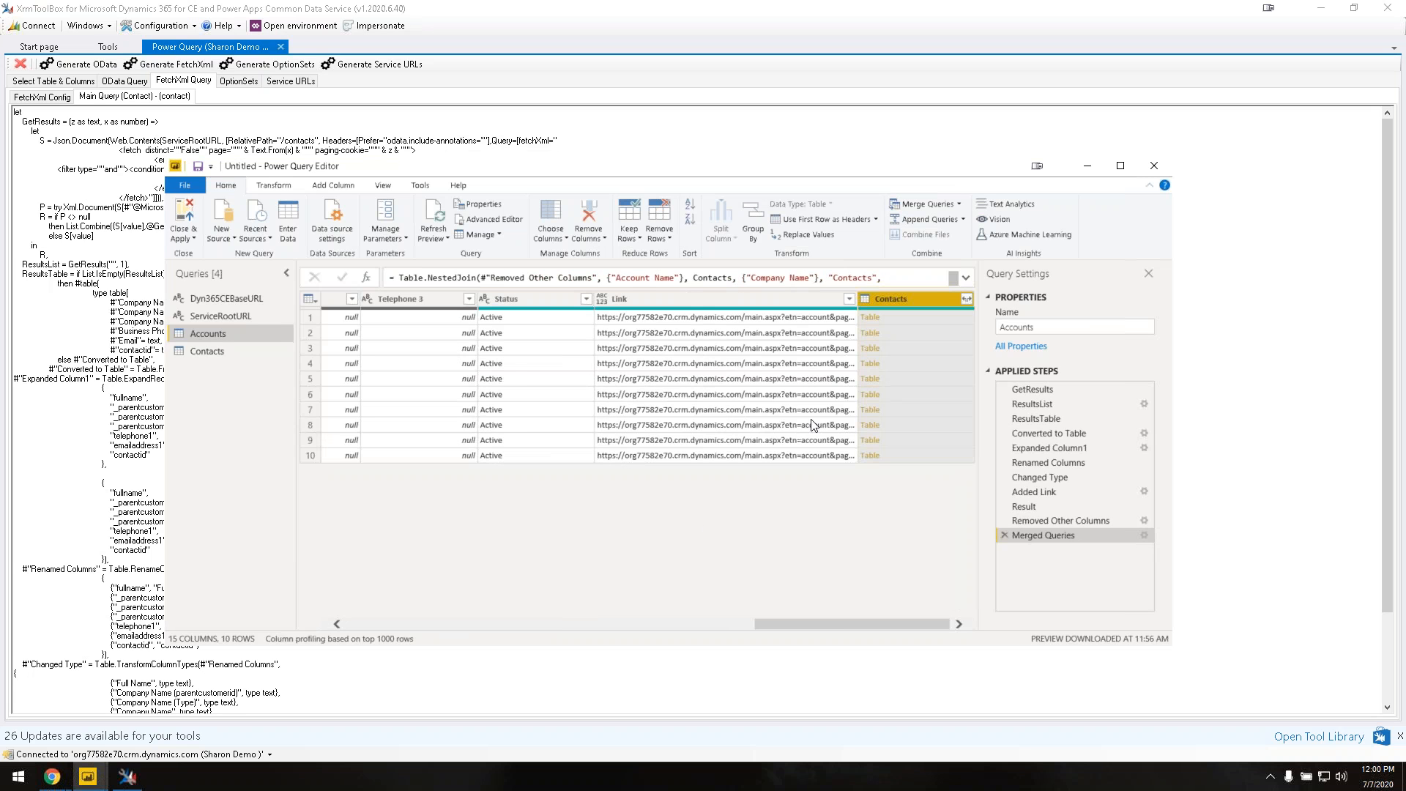
Step: Turn off the Contacts column prefix and select Business Phone and Email for expansion
click(967, 299)
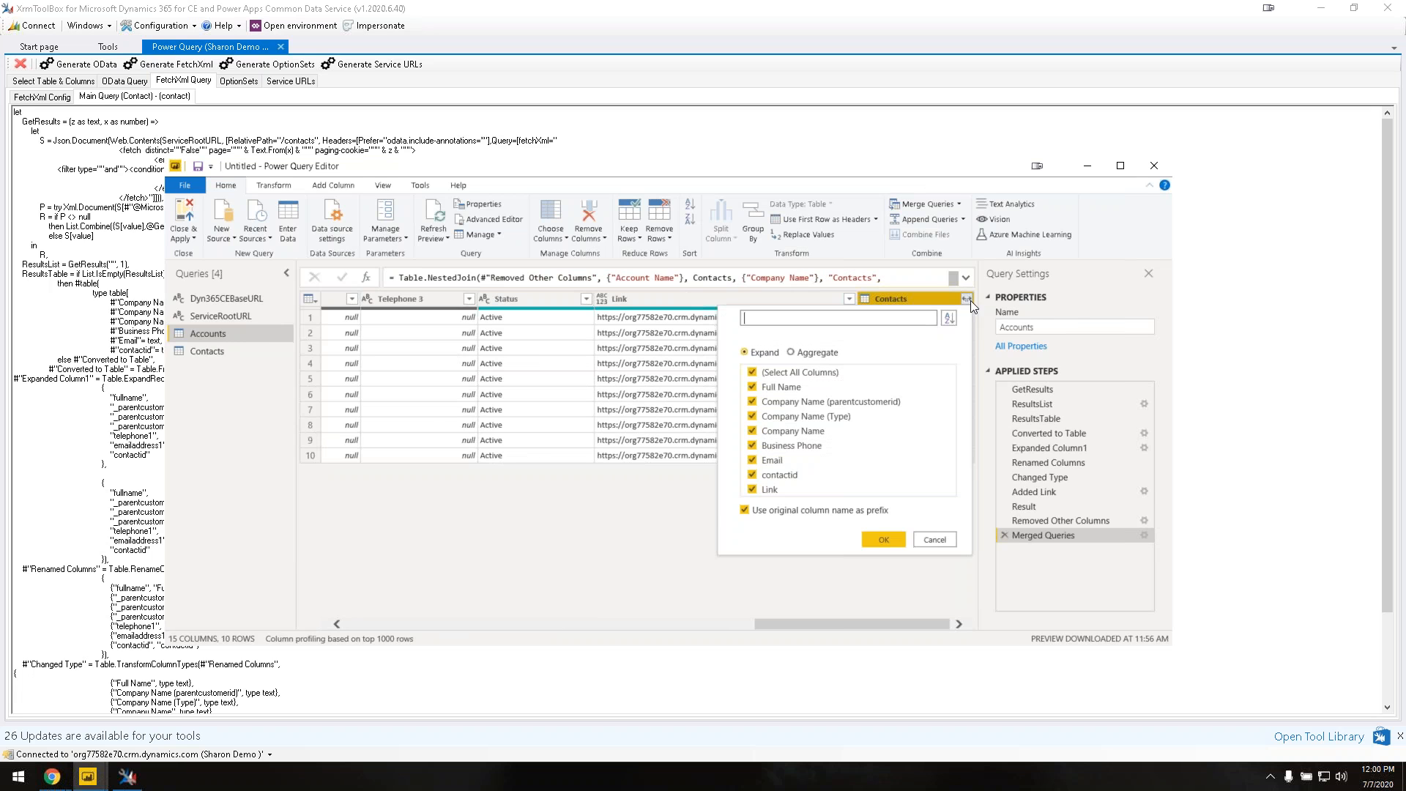
click(745, 511)
click(752, 372)
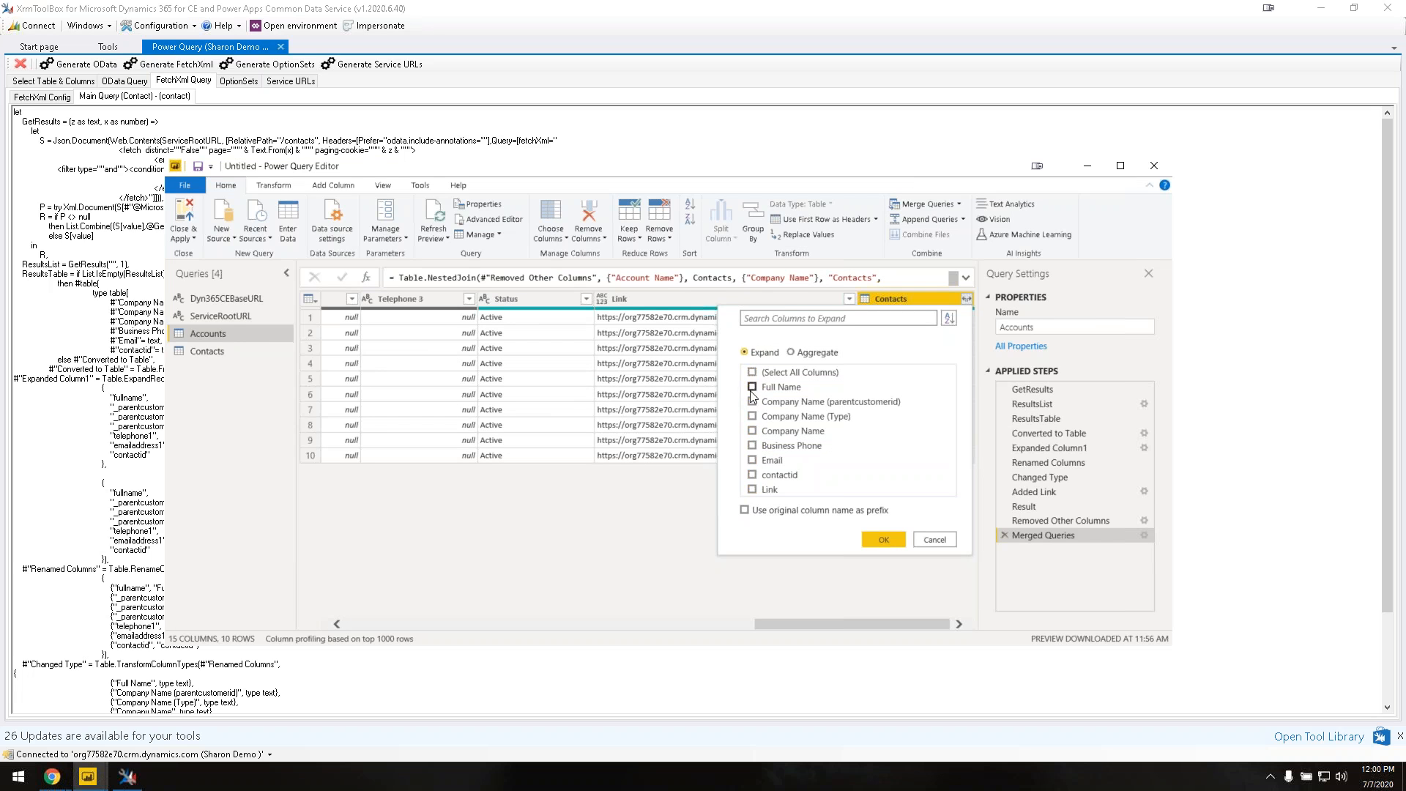
click(752, 460)
click(752, 446)
click(876, 539)
Step: Expand Full Name, Email and Business Phone from Contacts, then Close & Apply
click(967, 300)
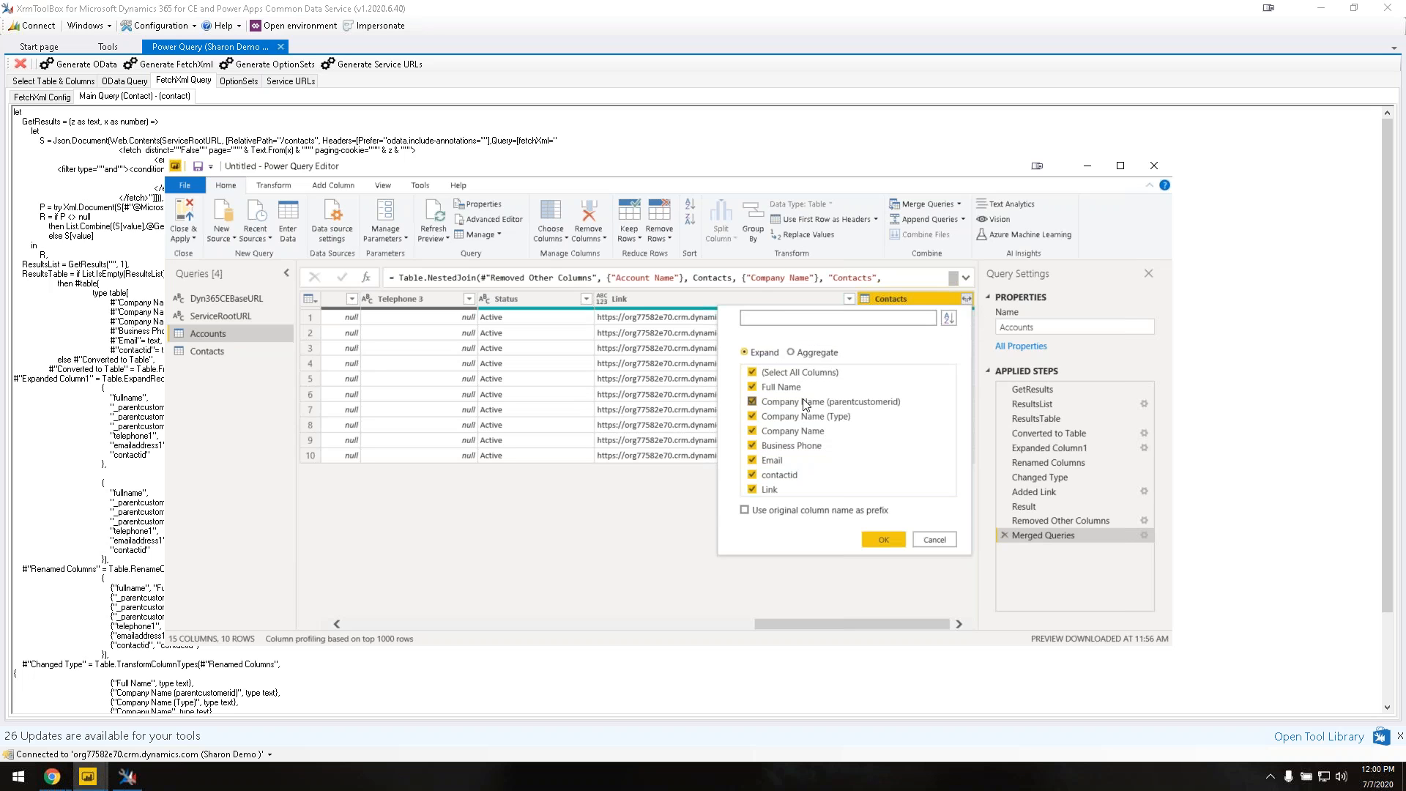
click(752, 372)
click(753, 387)
click(753, 460)
click(752, 445)
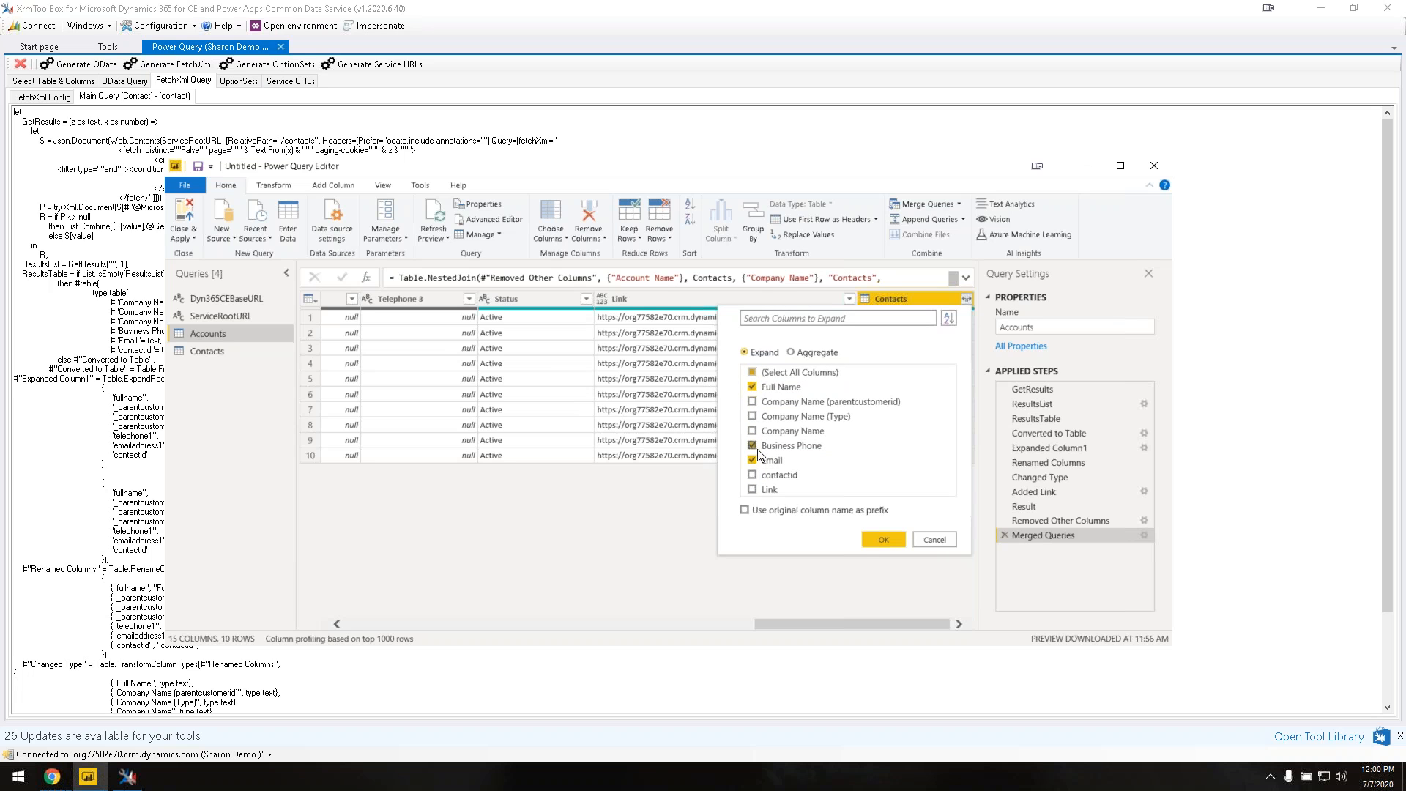
click(883, 539)
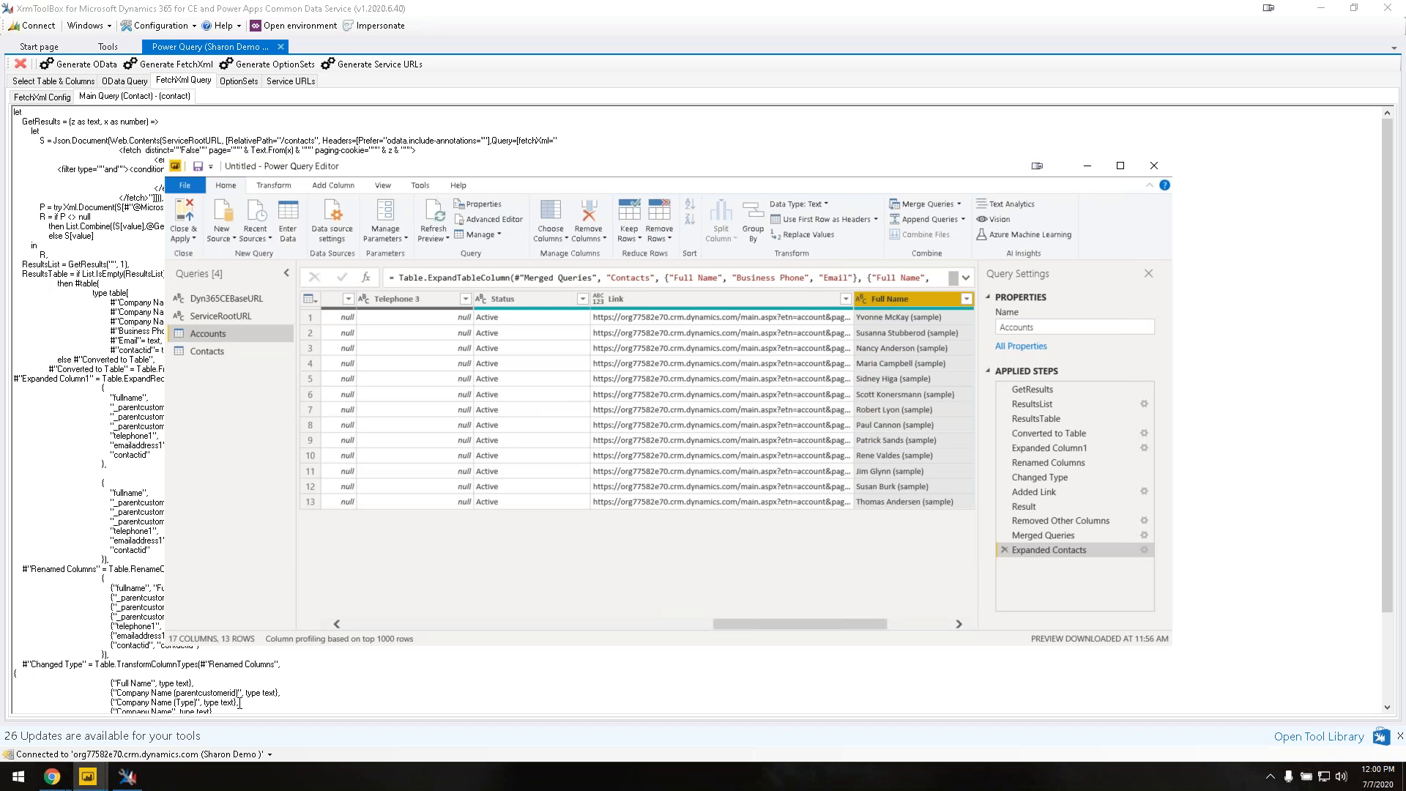
click(186, 239)
click(196, 253)
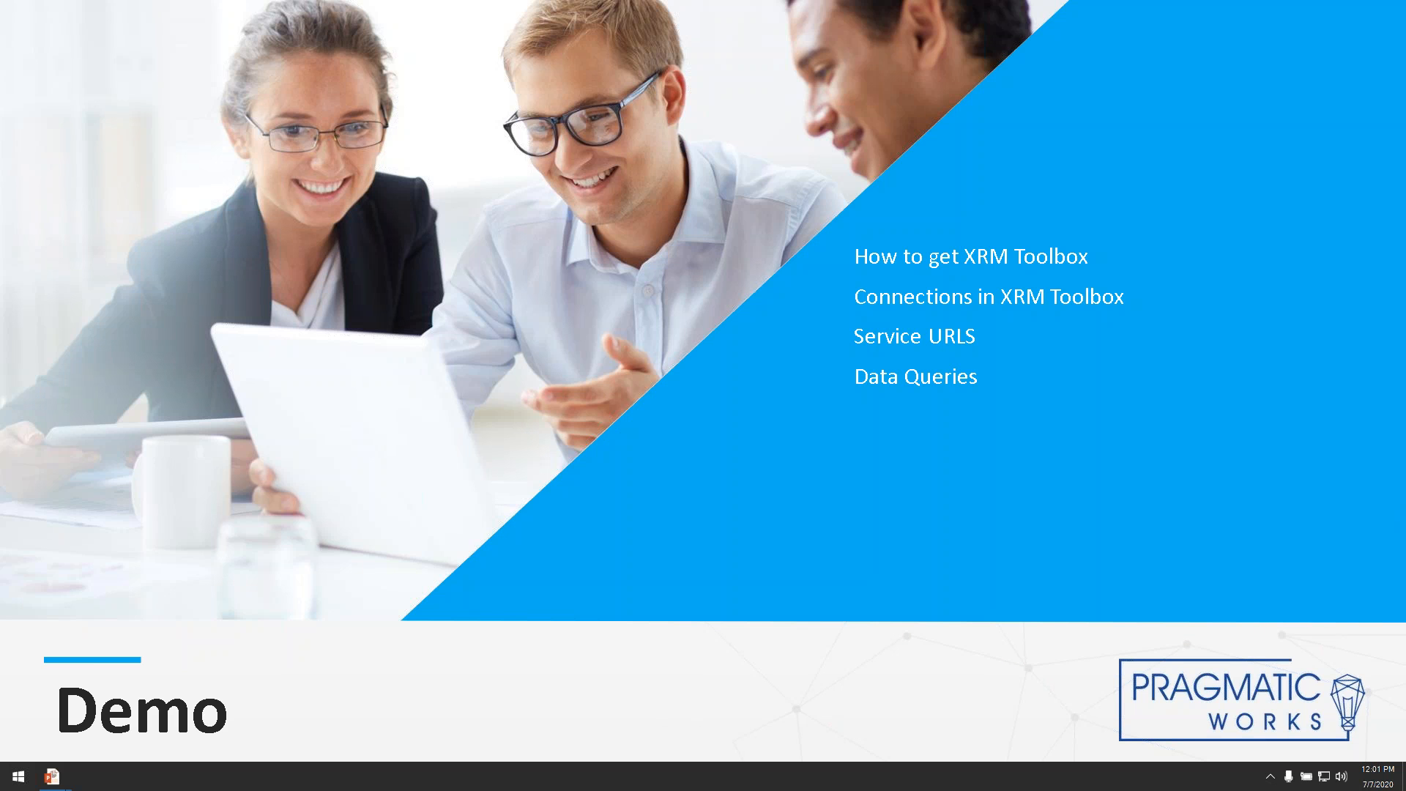
Step: Advance two slides to the Best Practices slide recommending a Power BI template (*.PBIT)
key(Right)
key(Right)
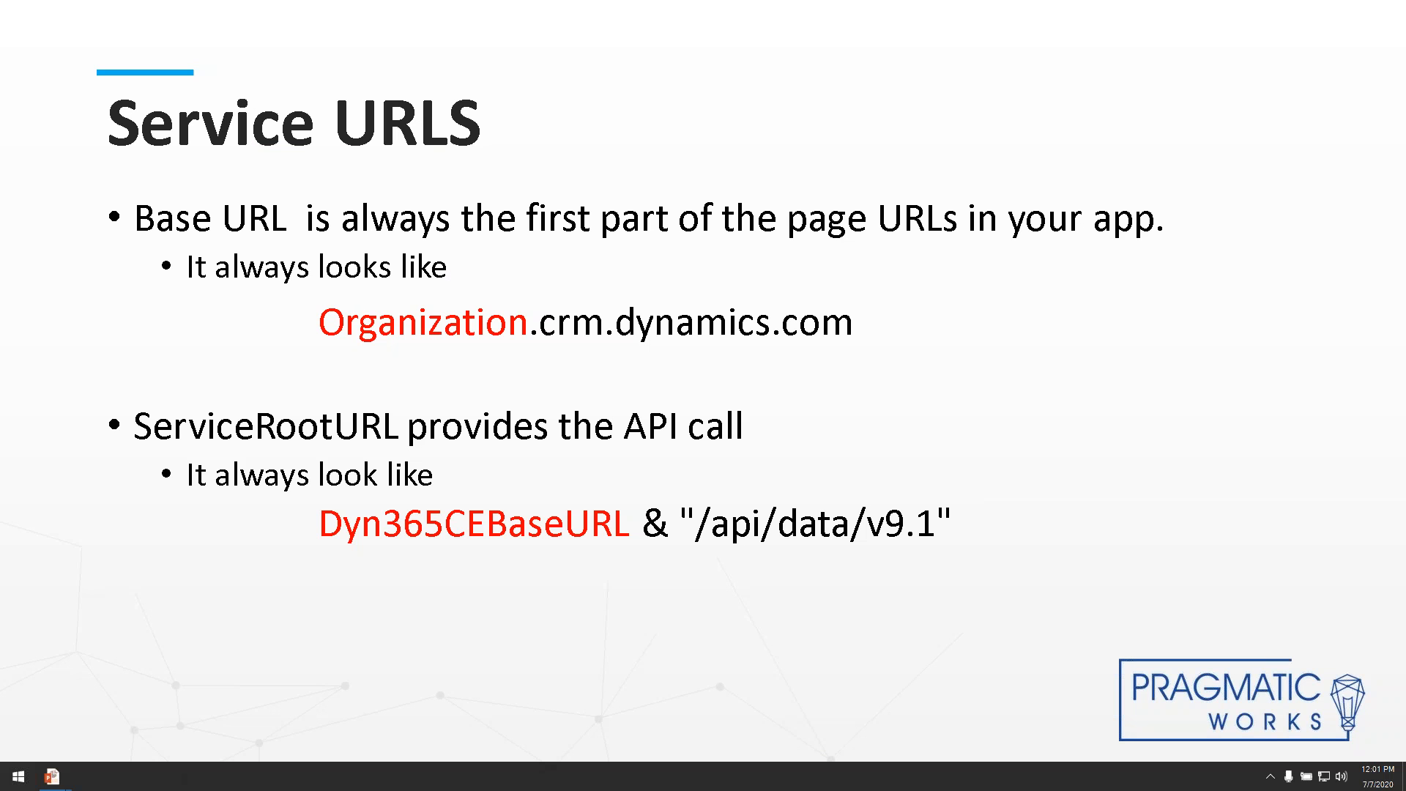
key(Right)
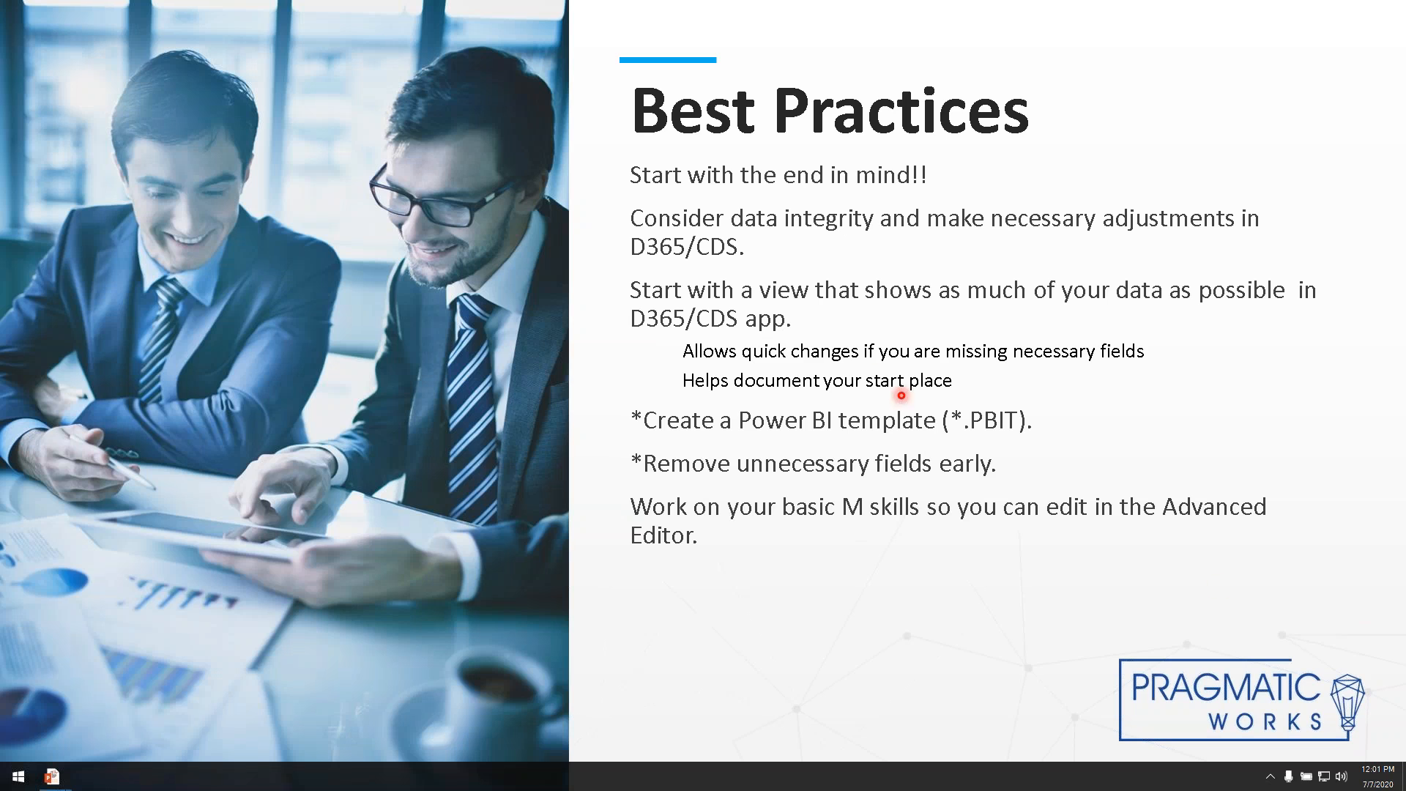